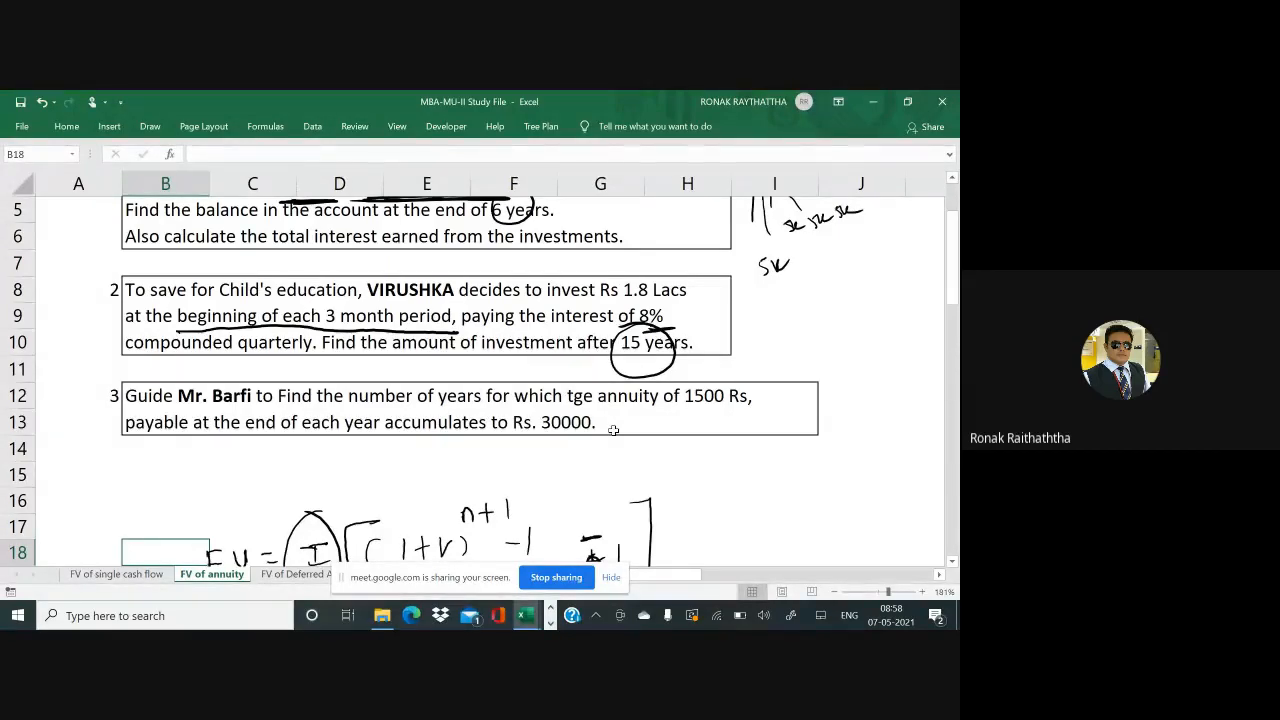
Switch to the Finance Functions workbook and move the screen-sharing notice out of the way
{"action": "key", "text": "alt+Tab"}
{"action": "key", "text": "Tab"}
{"action": "key", "text": "Tab"}
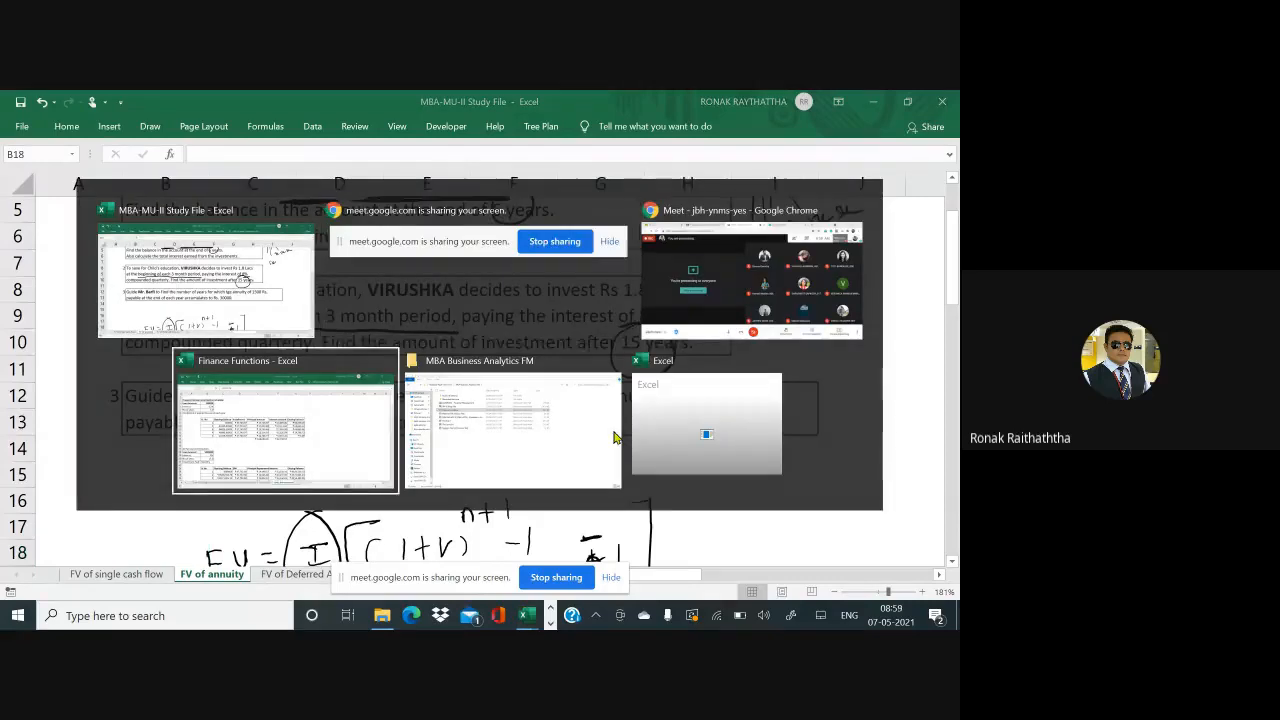
{"action": "left_click", "coordinate": [444, 405]}
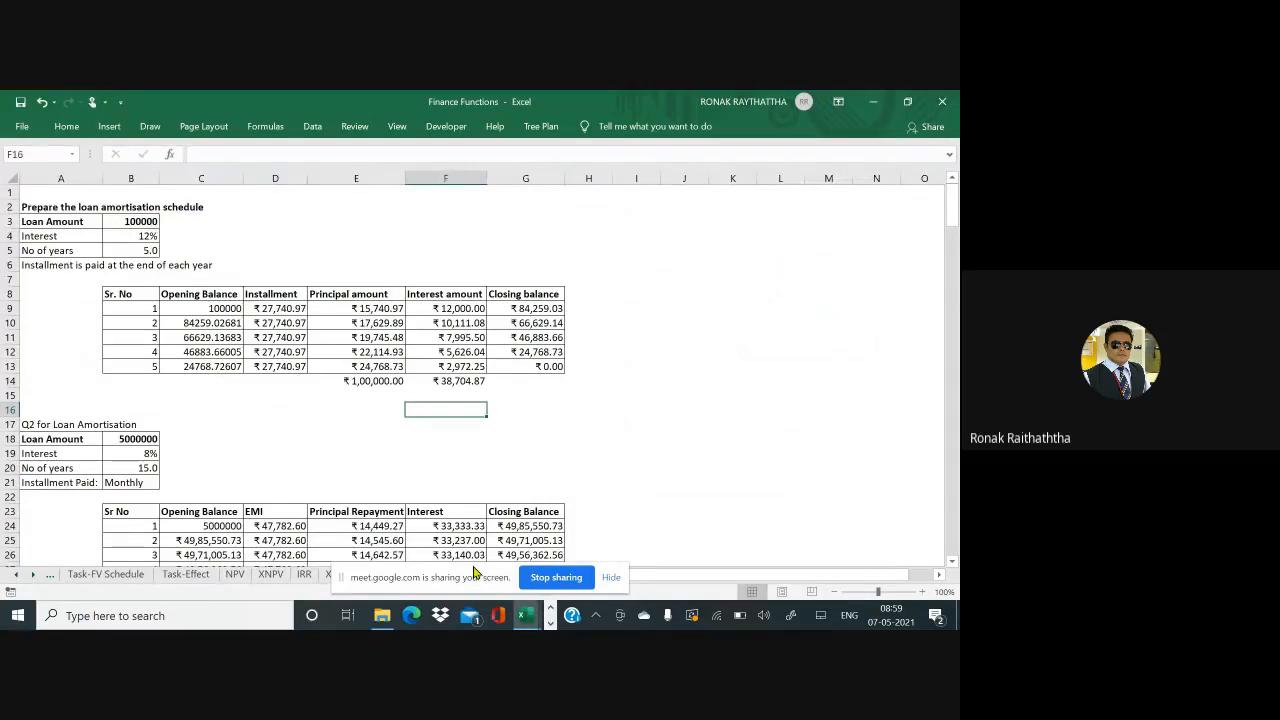
{"action": "left_click_drag", "start_coordinate": [476, 572], "coordinate": [780, 474]}
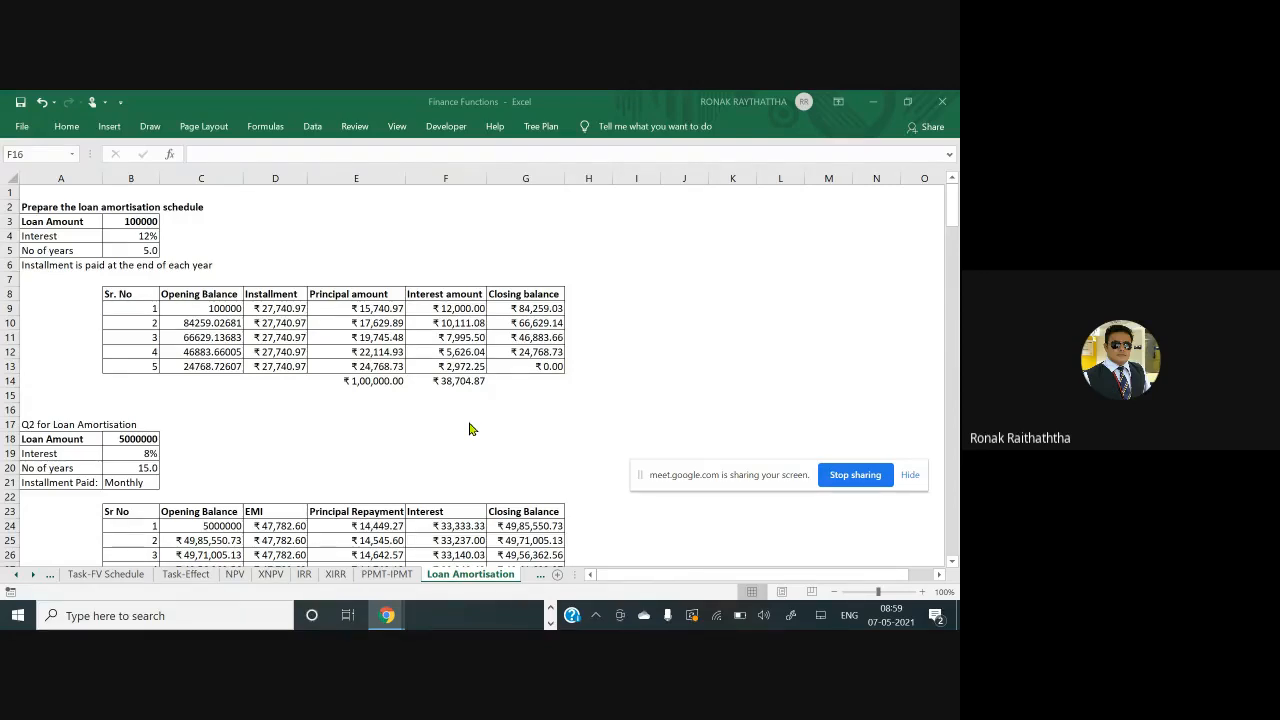
{"action": "left_click", "coordinate": [470, 429]}
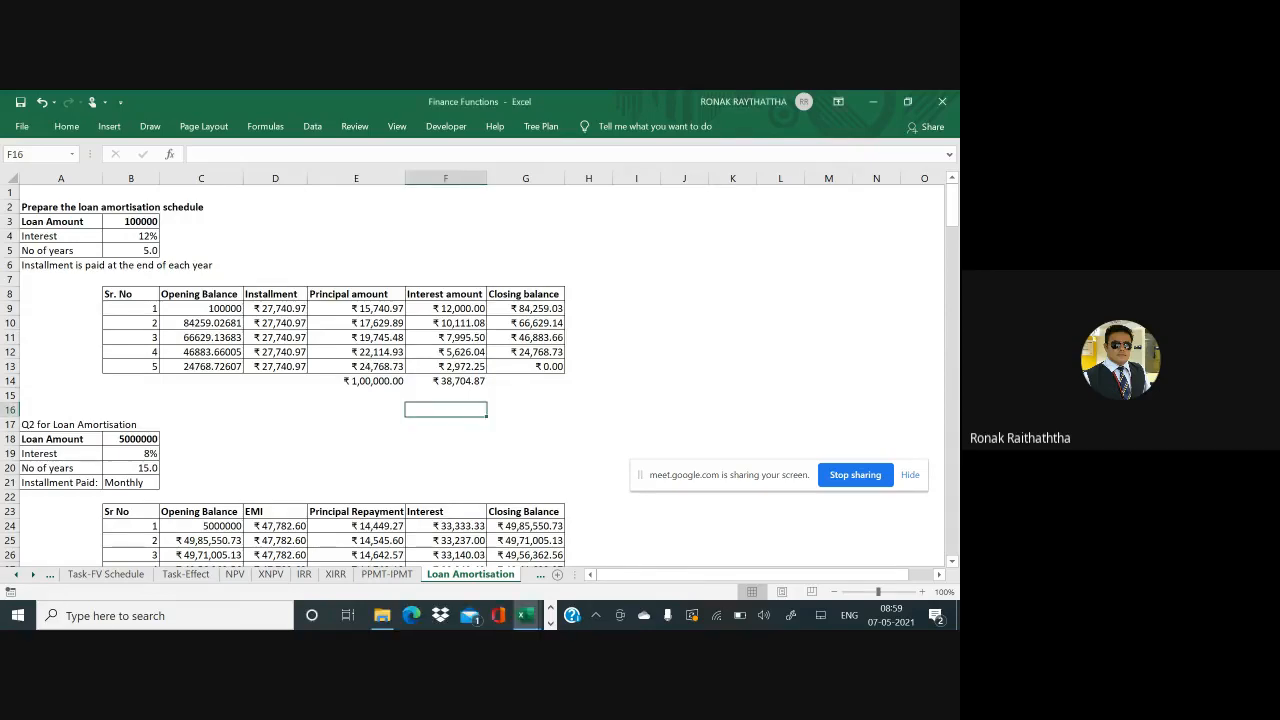
Check the Loan Amount in B3 and the No of years value below it
{"action": "scroll", "coordinate": [470, 369], "scroll_direction": "up", "scroll_amount": 2}
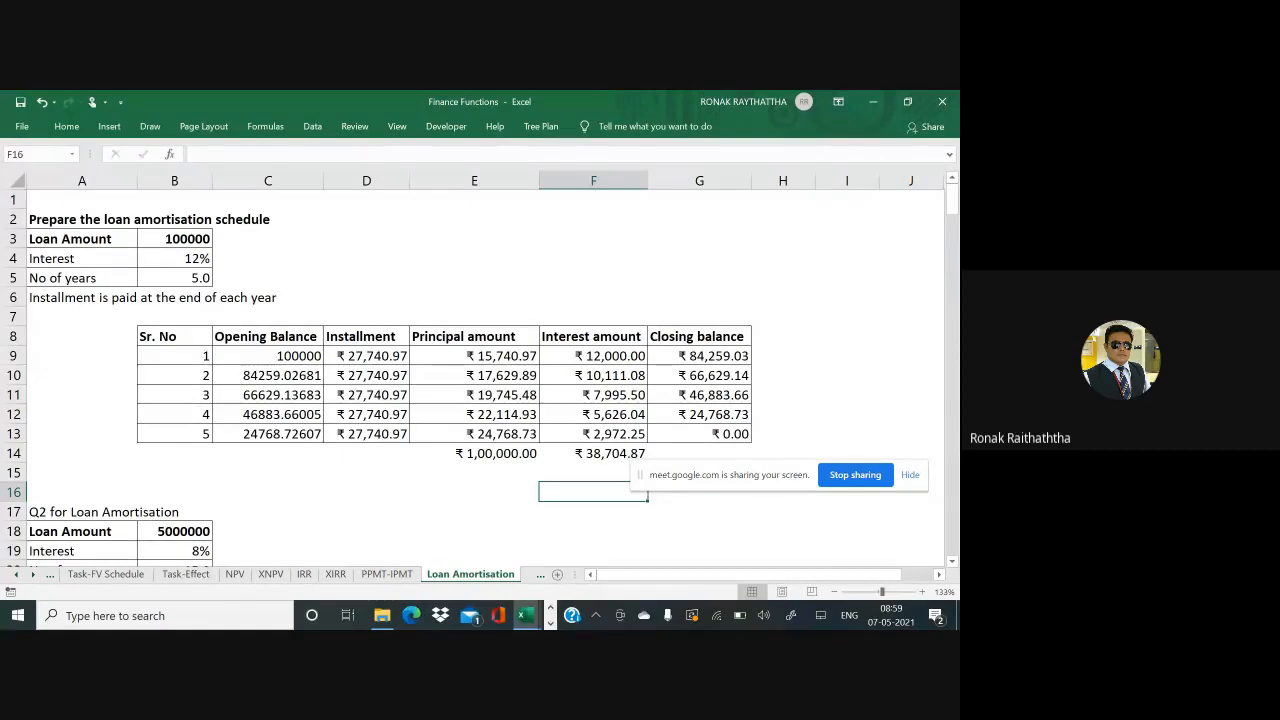
{"action": "key", "text": "Up"}
{"action": "key", "text": "Up"}
{"action": "key", "text": "Up"}
{"action": "key", "text": "Up"}
{"action": "key", "text": "Up"}
{"action": "key", "text": "Up"}
{"action": "key", "text": "Up"}
{"action": "key", "text": "Up"}
{"action": "key", "text": "Up"}
{"action": "key", "text": "Up"}
{"action": "key", "text": "Up"}
{"action": "key", "text": "Up"}
{"action": "key", "text": "Up"}
{"action": "key", "text": "Up"}
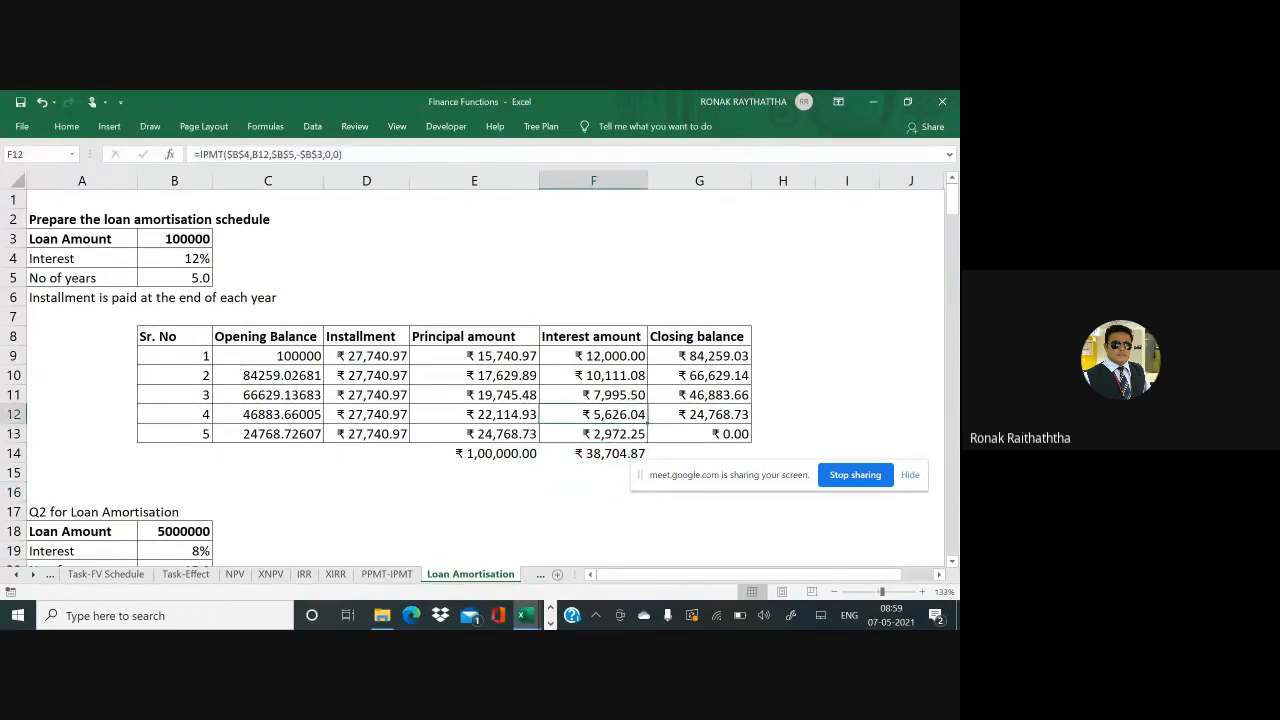
{"action": "key", "text": "Left"}
{"action": "key", "text": "Left"}
{"action": "key", "text": "Left"}
{"action": "key", "text": "Left"}
{"action": "key", "text": "Down"}
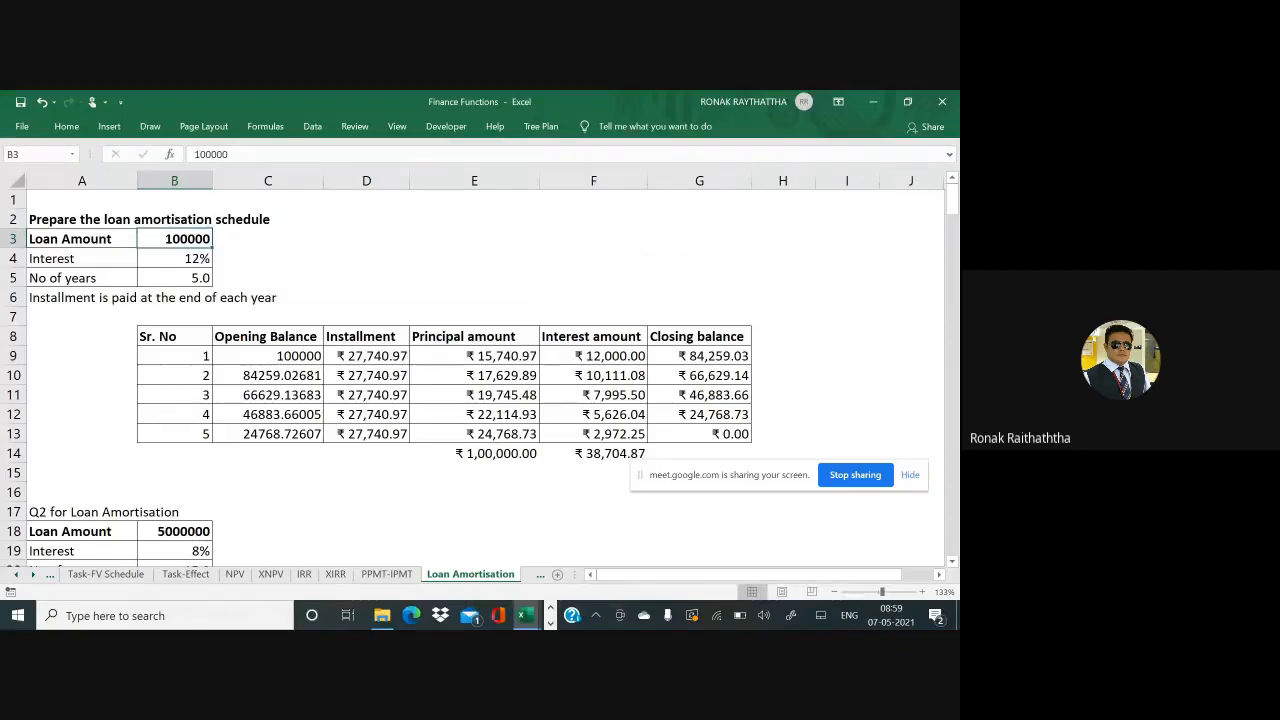
{"action": "key", "text": "Down"}
{"action": "key", "text": "Down"}
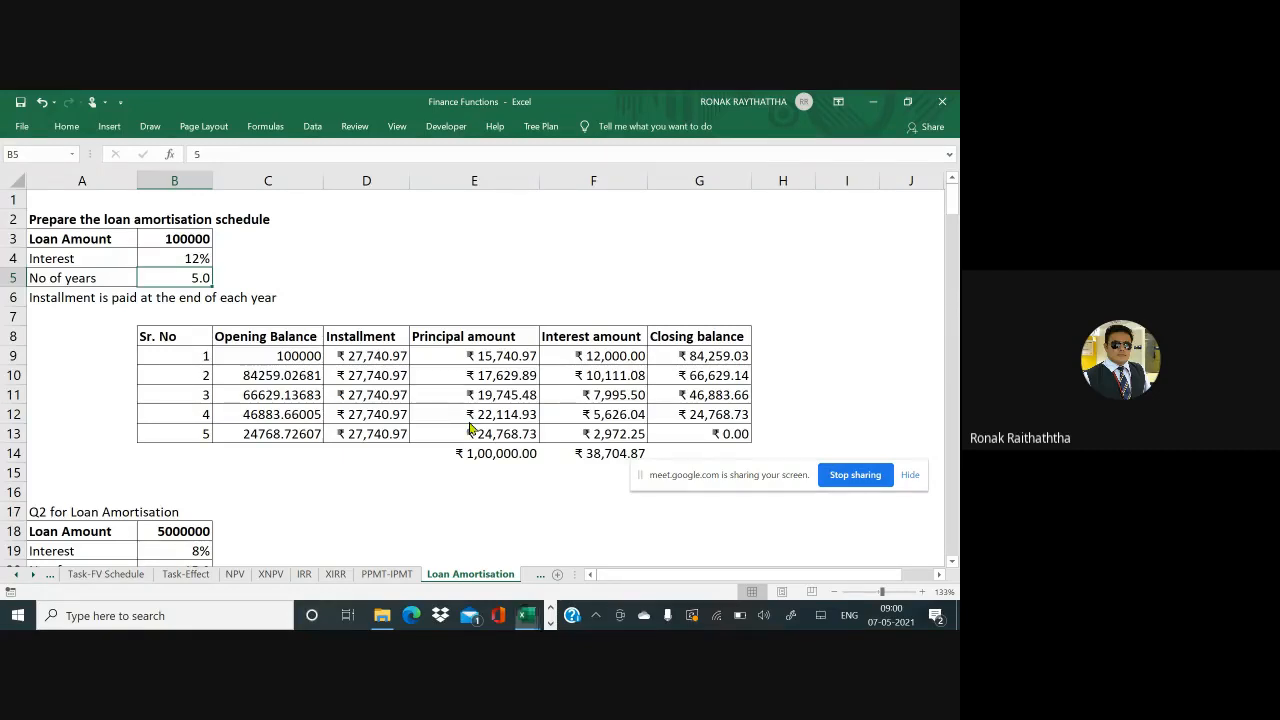
{"action": "key", "text": "alt+Tab"}
{"action": "key", "text": "Tab"}
{"action": "key", "text": "Tab"}
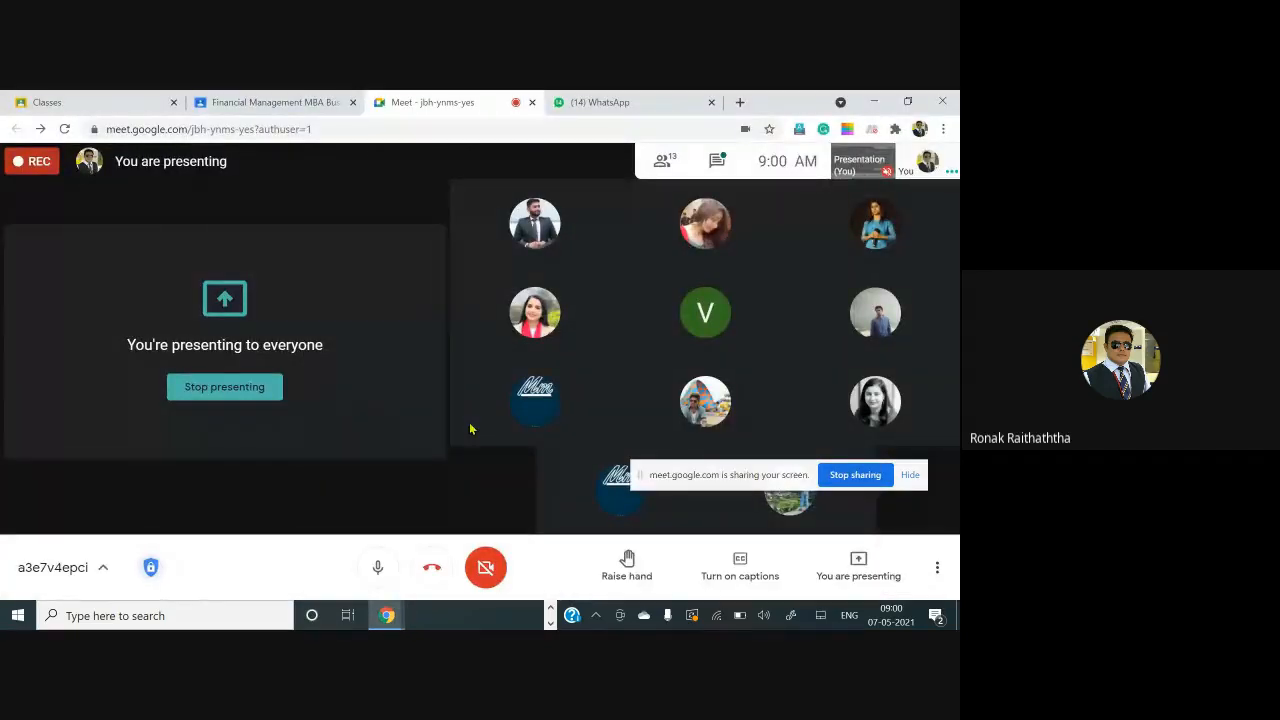
{"action": "left_click", "coordinate": [718, 168]}
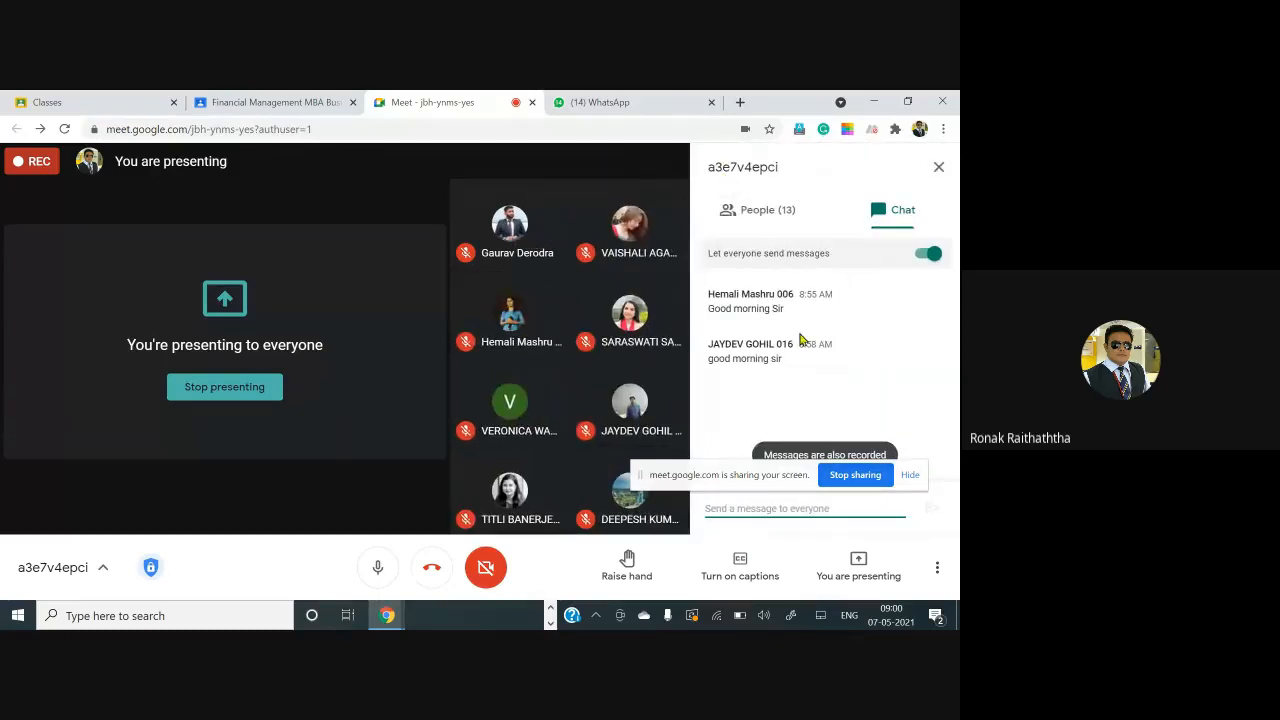
{"action": "left_click", "coordinate": [764, 216]}
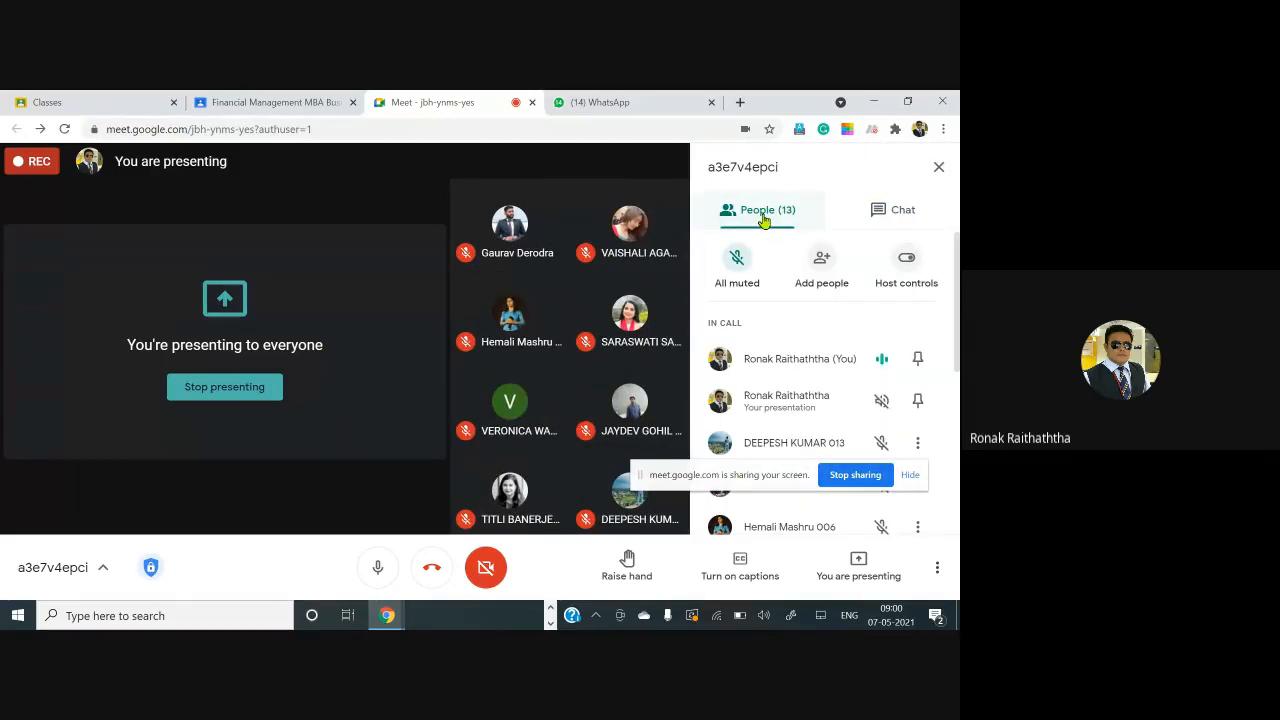
{"action": "key", "text": "alt+Tab"}
{"action": "key", "text": "alt+Tab"}
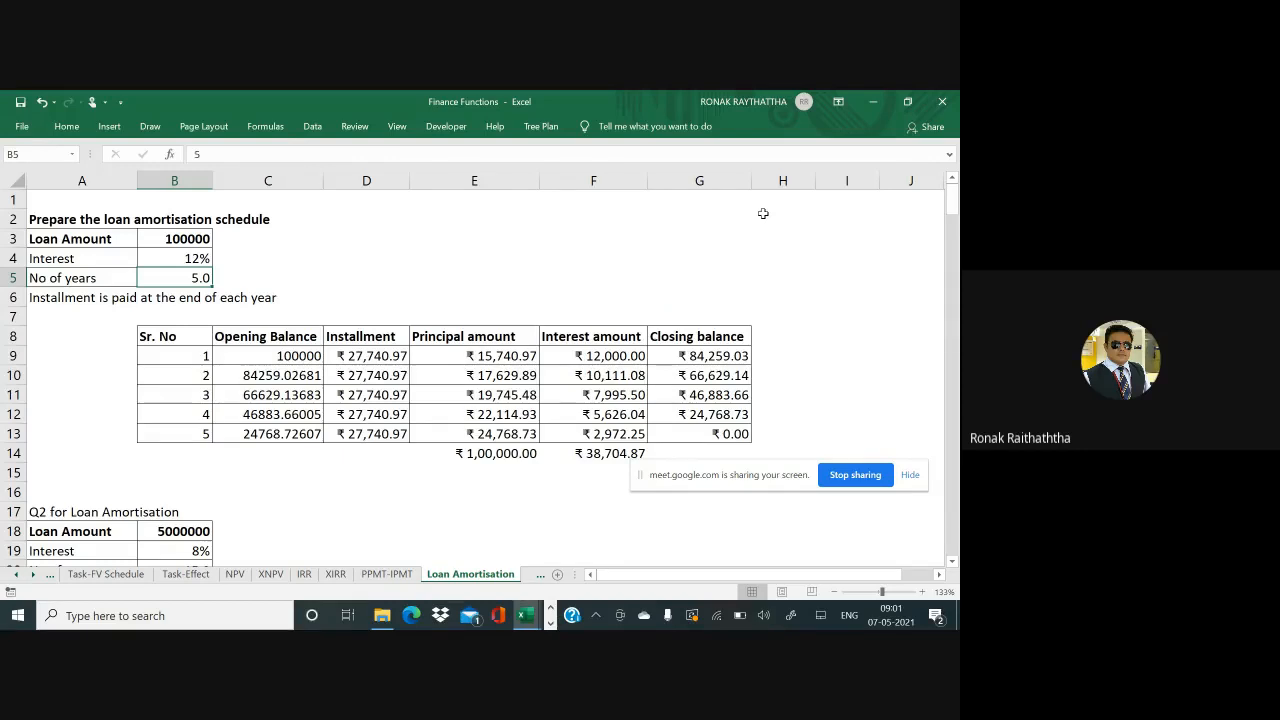
{"action": "key", "text": "alt+Tab"}
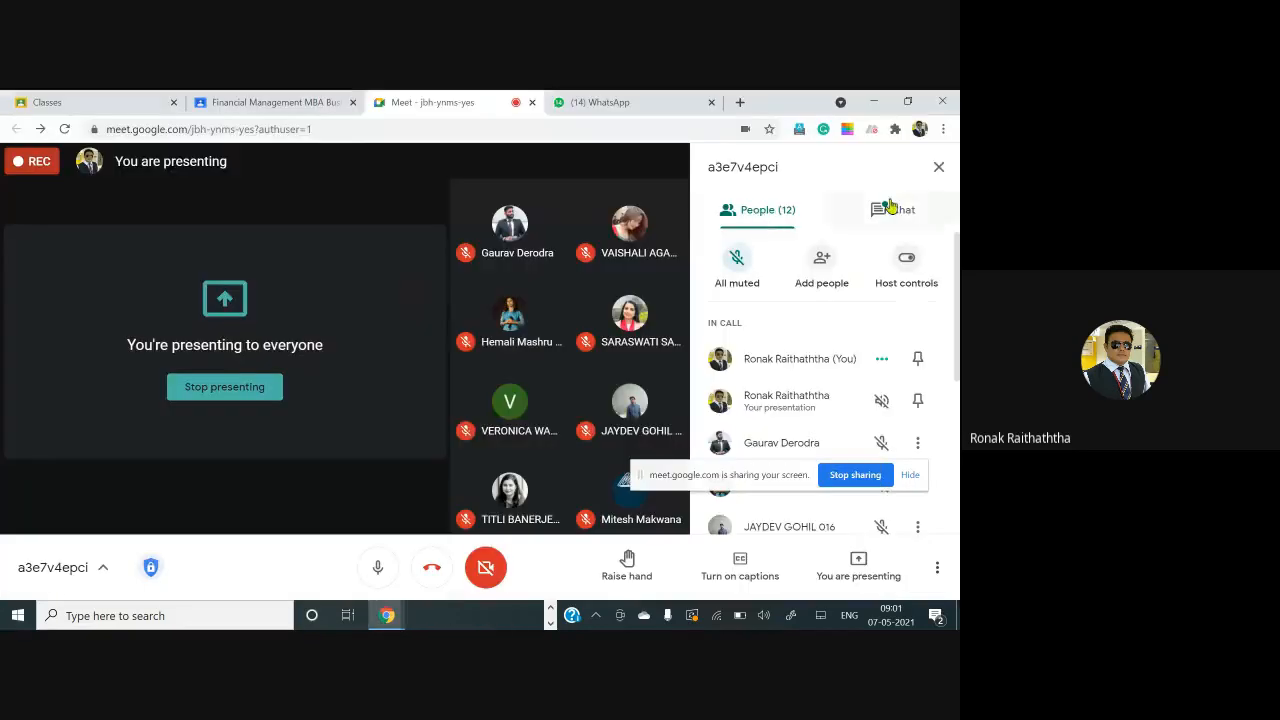
{"action": "left_click", "coordinate": [891, 206]}
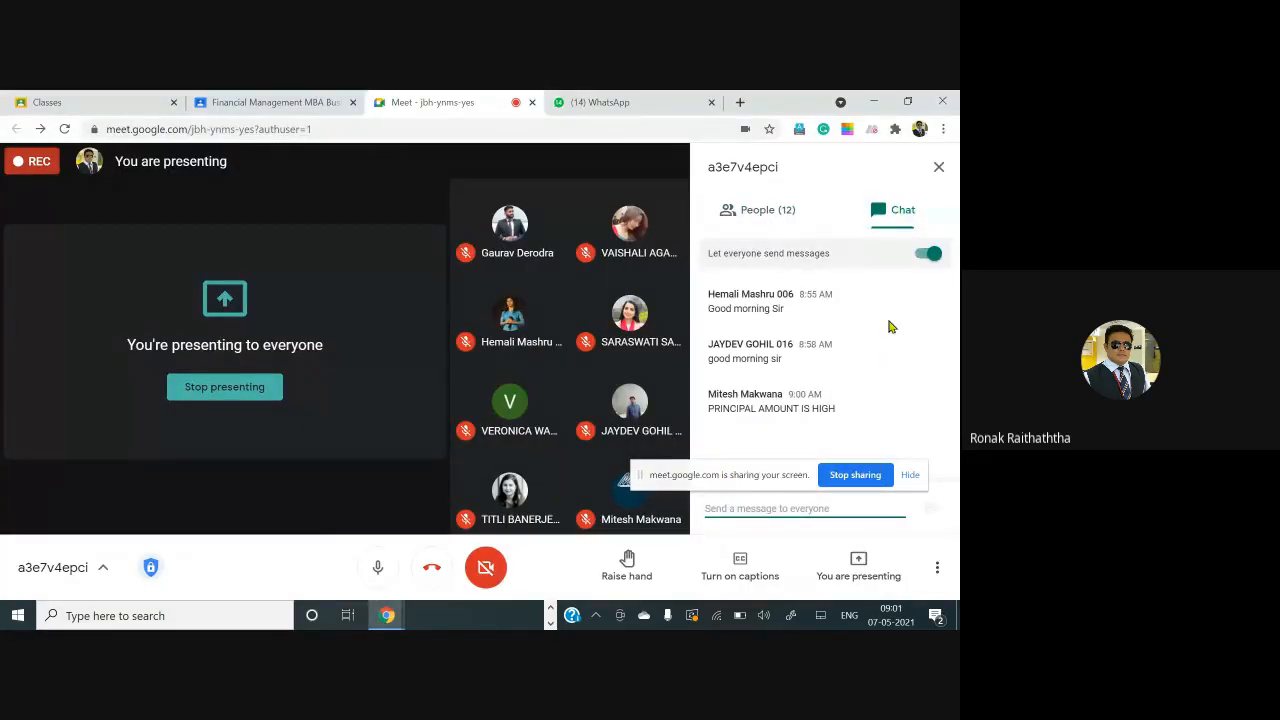
{"action": "key", "text": "alt+Tab"}
{"action": "key", "text": "alt+Tab"}
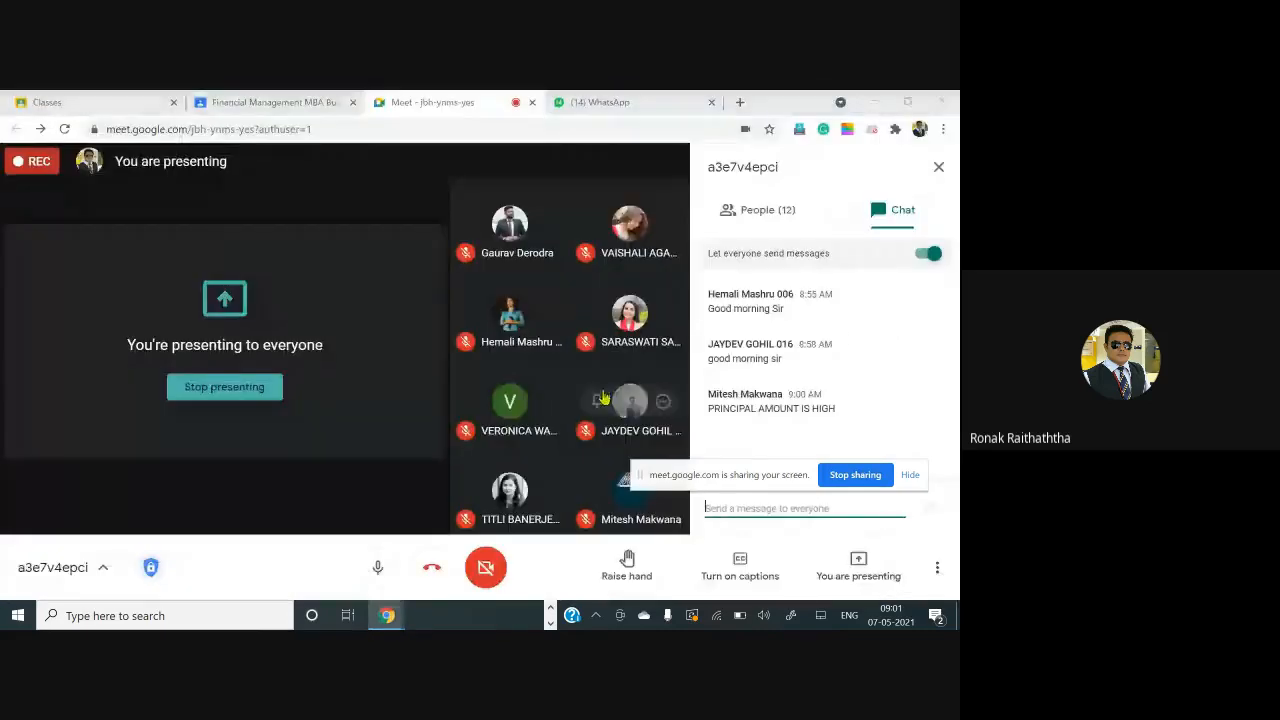
{"action": "key", "text": "alt+Tab"}
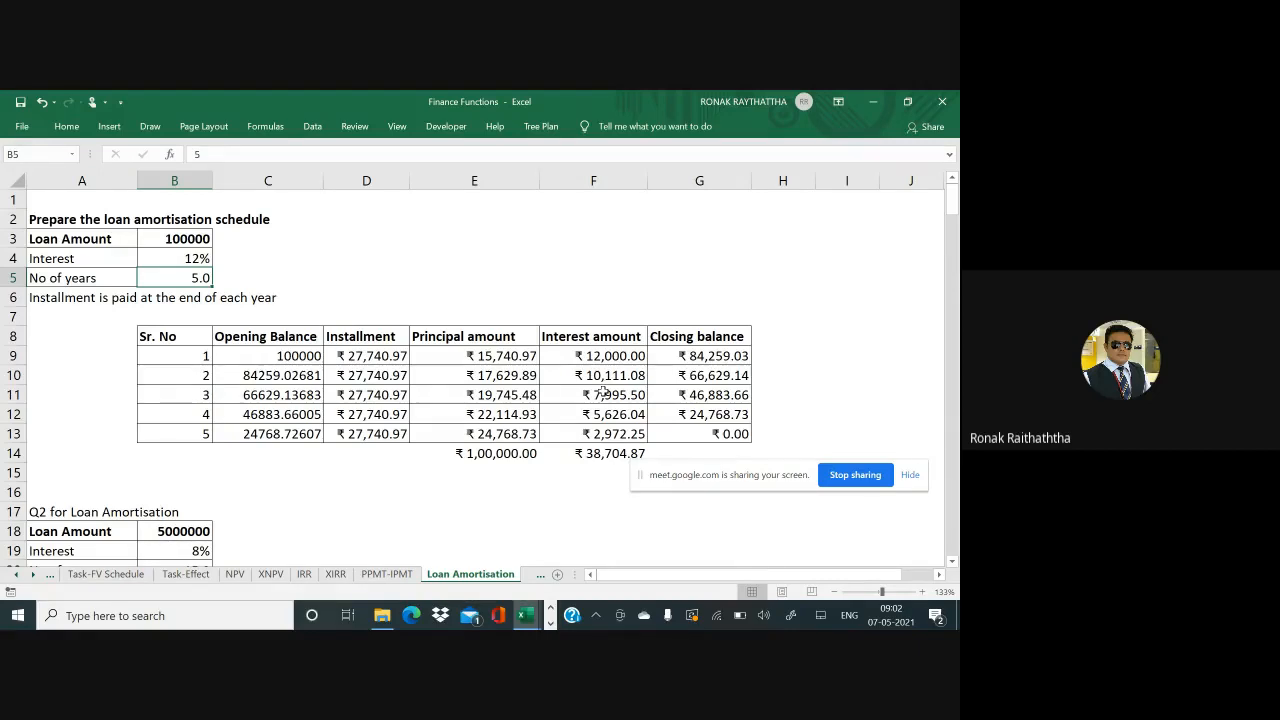
Handwrite 15000 in ink beside the loan table and circle it
{"action": "scroll", "coordinate": [604, 392], "scroll_direction": "right", "scroll_amount": 2}
{"action": "scroll", "coordinate": [604, 392], "scroll_direction": "right", "scroll_amount": 2}
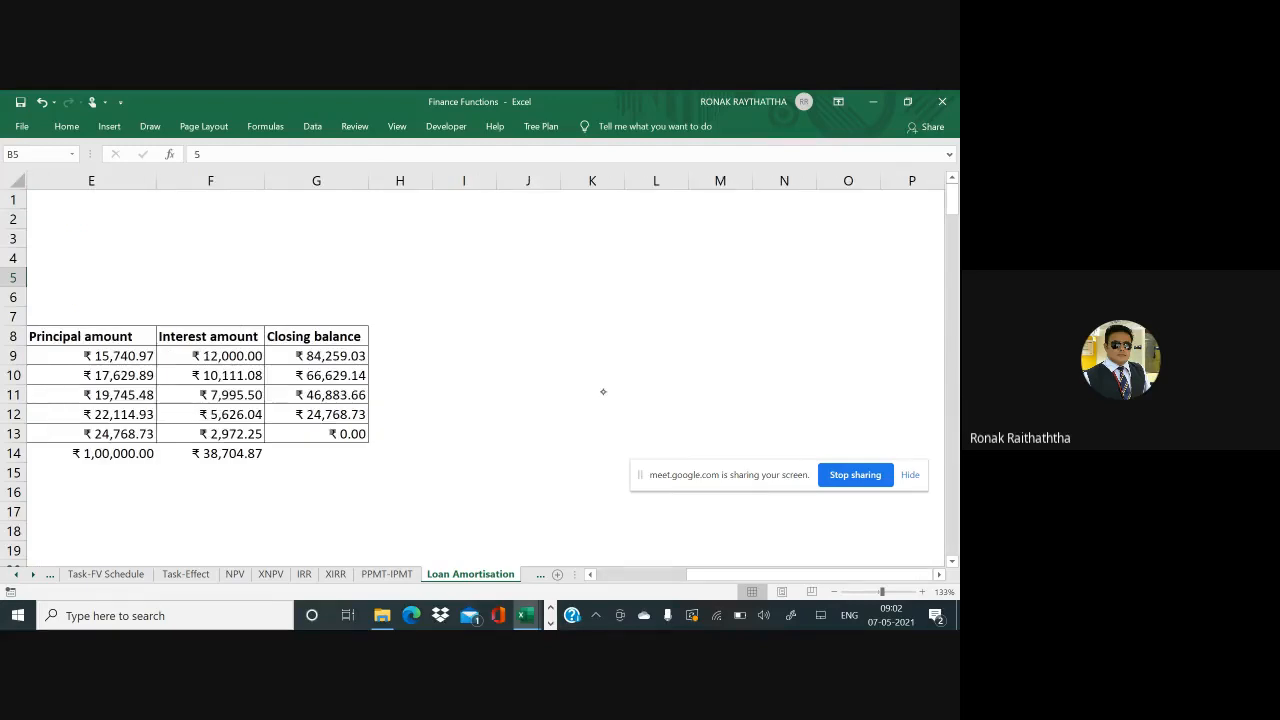
{"action": "mouse_move", "coordinate": [630, 350]}
{"action": "left_mouse_down"}
{"action": "mouse_move", "coordinate": [628, 381]}
{"action": "mouse_move", "coordinate": [656, 350]}
{"action": "left_mouse_up"}
{"action": "left_click_drag", "start_coordinate": [668, 345], "coordinate": [710, 332]}
{"action": "mouse_move", "coordinate": [750, 306]}
{"action": "left_mouse_down"}
{"action": "mouse_move", "coordinate": [724, 303]}
{"action": "mouse_move", "coordinate": [632, 390]}
{"action": "mouse_move", "coordinate": [724, 312]}
{"action": "left_mouse_up"}
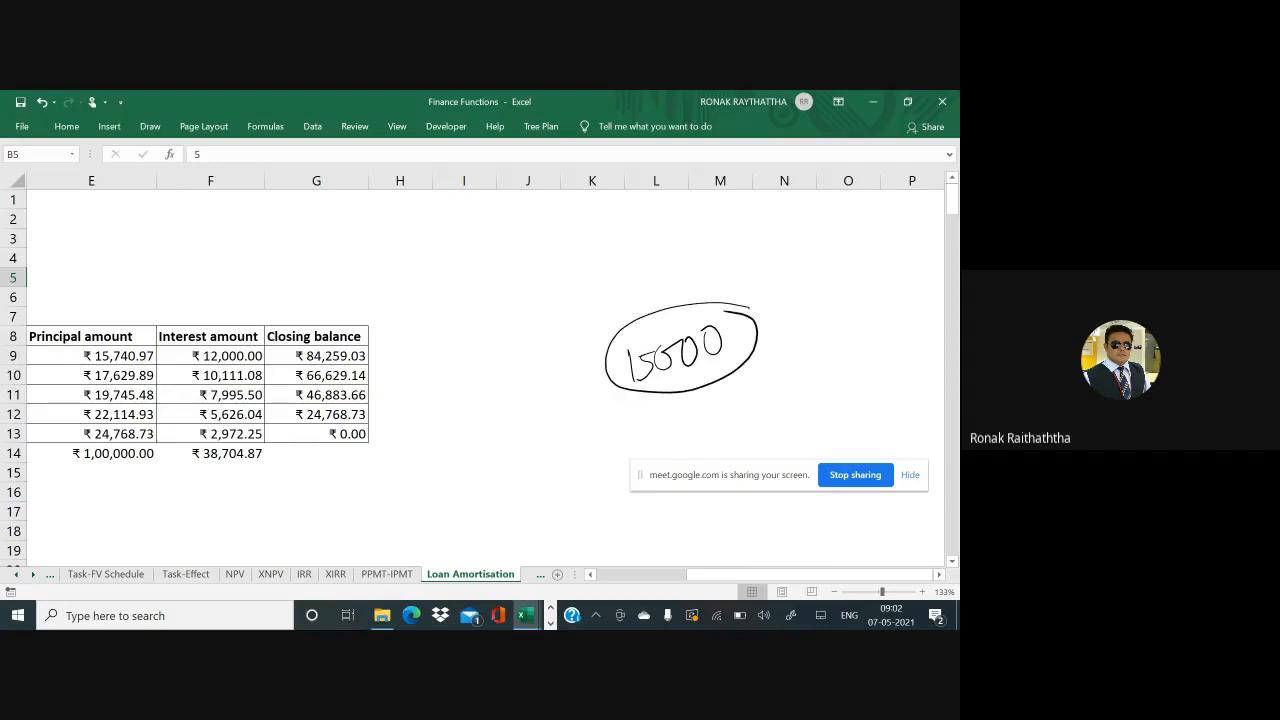
{"action": "scroll", "coordinate": [611, 394], "scroll_direction": "down", "scroll_amount": 1}
{"action": "scroll", "coordinate": [480, 370], "scroll_direction": "up", "scroll_amount": 1}
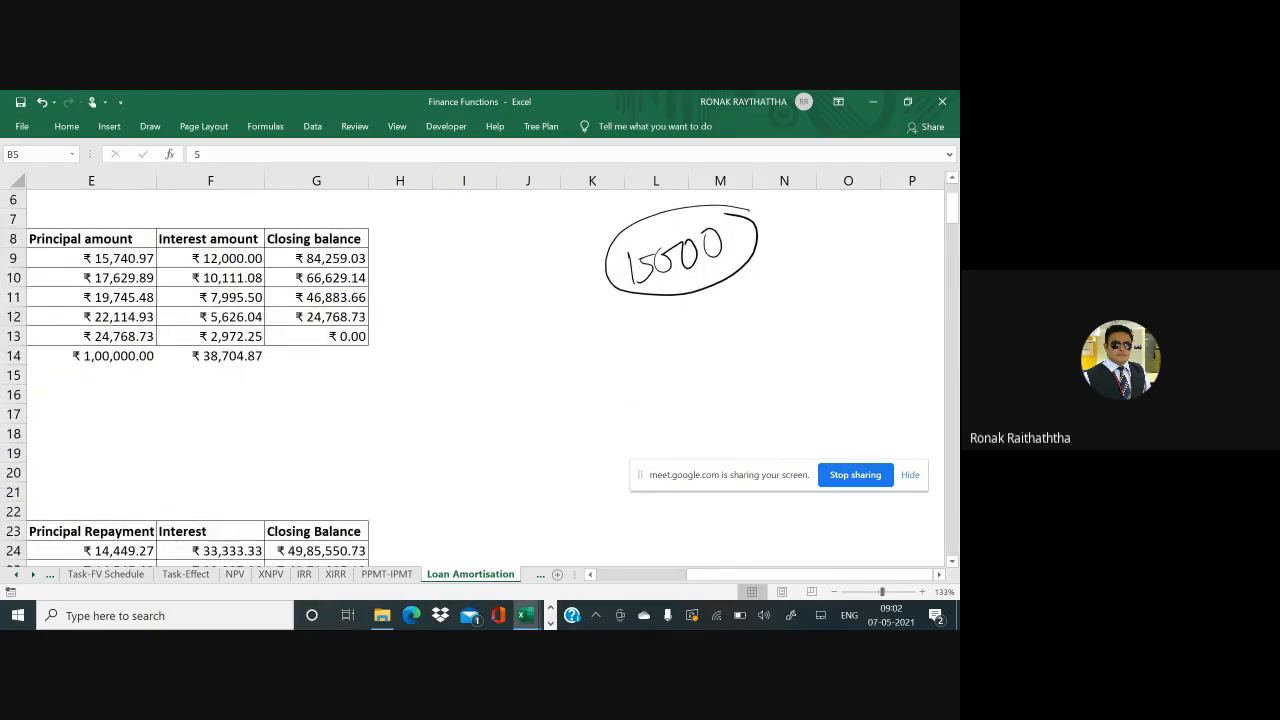
{"action": "mouse_move", "coordinate": [656, 304]}
{"action": "left_mouse_down"}
{"action": "mouse_move", "coordinate": [522, 405]}
{"action": "mouse_move", "coordinate": [836, 323]}
{"action": "left_mouse_up"}
Write 'Interest' and 'Principal Repayment amount' as the two branches under 15000
{"action": "mouse_move", "coordinate": [455, 473]}
{"action": "left_mouse_down"}
{"action": "mouse_move", "coordinate": [457, 494]}
{"action": "mouse_move", "coordinate": [459, 474]}
{"action": "left_mouse_up"}
{"action": "left_click_drag", "start_coordinate": [445, 500], "coordinate": [473, 492]}
{"action": "mouse_move", "coordinate": [480, 468]}
{"action": "left_mouse_down"}
{"action": "mouse_move", "coordinate": [476, 488]}
{"action": "mouse_move", "coordinate": [524, 464]}
{"action": "left_mouse_up"}
{"action": "left_click_drag", "start_coordinate": [524, 450], "coordinate": [526, 468]}
{"action": "left_click_drag", "start_coordinate": [772, 364], "coordinate": [776, 390]}
{"action": "left_click_drag", "start_coordinate": [770, 362], "coordinate": [782, 378]}
{"action": "mouse_move", "coordinate": [790, 380]}
{"action": "left_mouse_down"}
{"action": "mouse_move", "coordinate": [862, 354]}
{"action": "mouse_move", "coordinate": [868, 372]}
{"action": "mouse_move", "coordinate": [886, 332]}
{"action": "left_mouse_up"}
{"action": "mouse_move", "coordinate": [786, 418]}
{"action": "left_mouse_down"}
{"action": "mouse_move", "coordinate": [788, 440]}
{"action": "mouse_move", "coordinate": [838, 420]}
{"action": "mouse_move", "coordinate": [834, 432]}
{"action": "mouse_move", "coordinate": [892, 394]}
{"action": "left_mouse_up"}
{"action": "left_click_drag", "start_coordinate": [892, 374], "coordinate": [898, 394]}
{"action": "left_click_drag", "start_coordinate": [884, 386], "coordinate": [904, 376]}
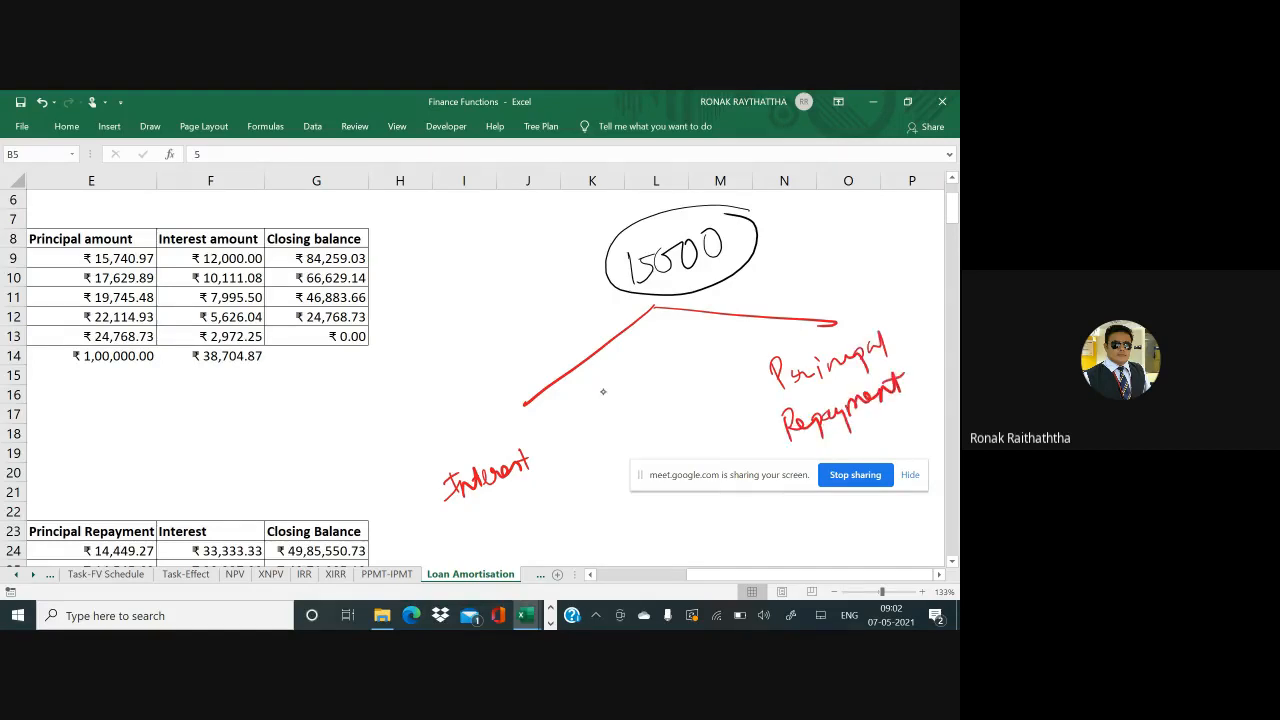
{"action": "mouse_move", "coordinate": [868, 434]}
{"action": "left_mouse_down"}
{"action": "mouse_move", "coordinate": [858, 442]}
{"action": "mouse_move", "coordinate": [906, 416]}
{"action": "left_mouse_up"}
{"action": "left_click_drag", "start_coordinate": [898, 422], "coordinate": [914, 400]}
Circle both labels and write 11,000 for interest and 4000 for principal
{"action": "scroll", "coordinate": [480, 370], "scroll_direction": "right", "scroll_amount": 1}
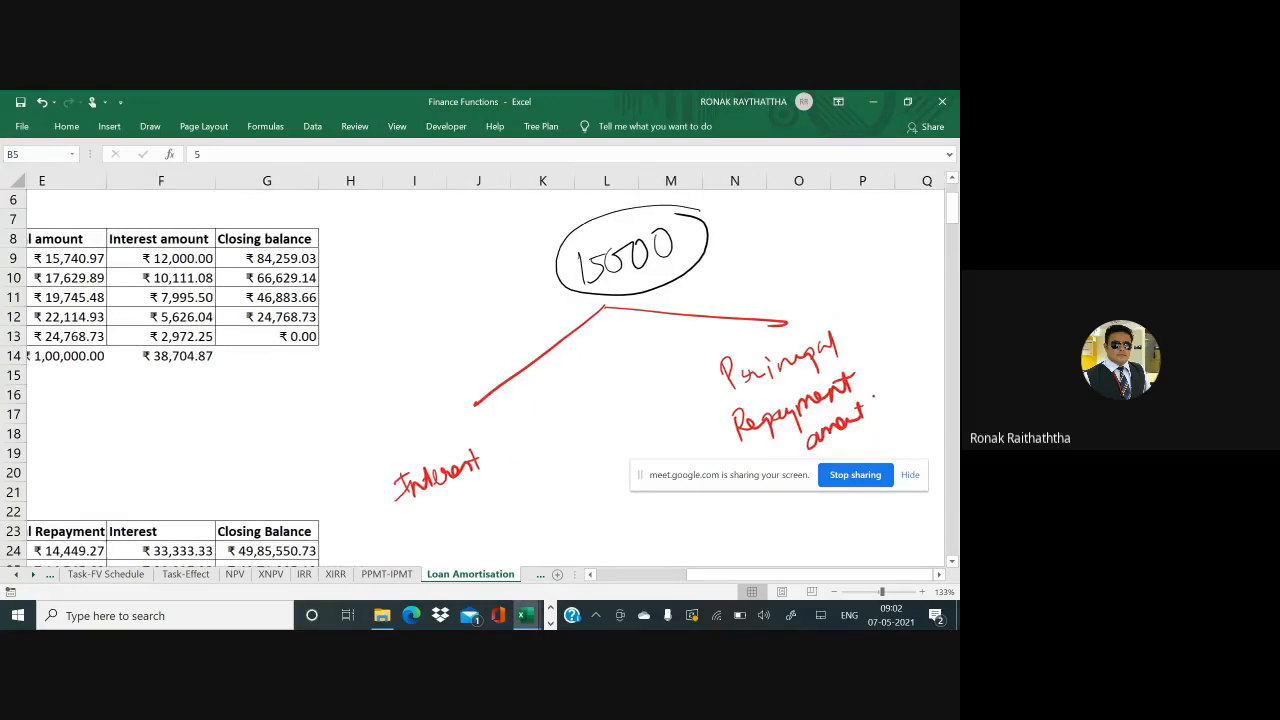
{"action": "mouse_move", "coordinate": [692, 310]}
{"action": "left_mouse_down"}
{"action": "mouse_move", "coordinate": [680, 316]}
{"action": "mouse_move", "coordinate": [705, 508]}
{"action": "mouse_move", "coordinate": [692, 316]}
{"action": "mouse_move", "coordinate": [708, 322]}
{"action": "left_mouse_up"}
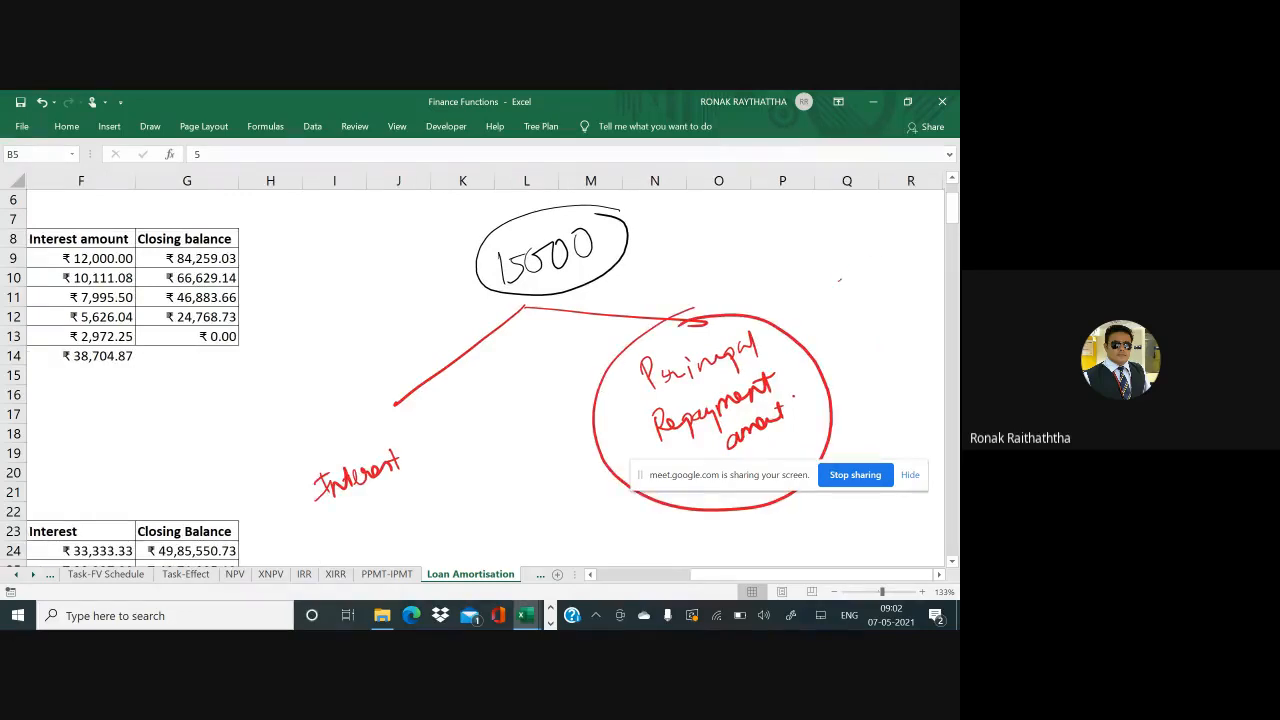
{"action": "left_click_drag", "start_coordinate": [839, 280], "coordinate": [882, 258]}
{"action": "left_click_drag", "start_coordinate": [802, 332], "coordinate": [900, 256]}
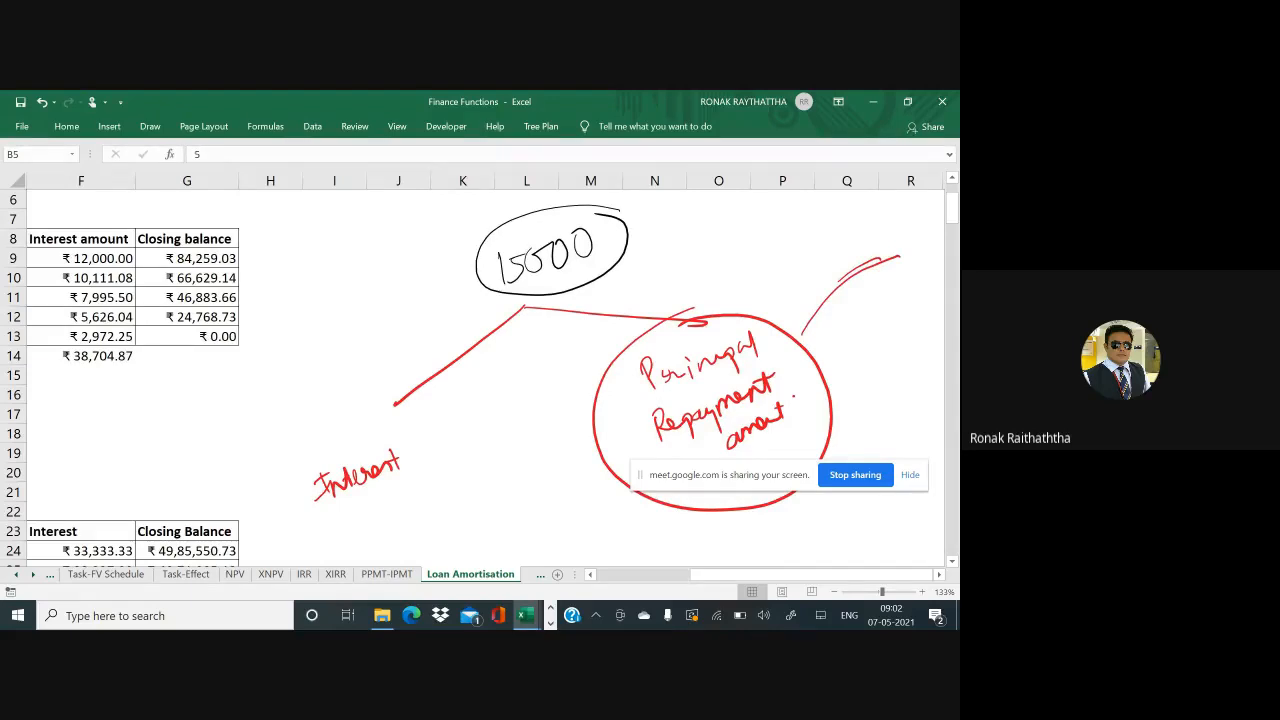
{"action": "mouse_move", "coordinate": [411, 425]}
{"action": "left_mouse_down"}
{"action": "mouse_move", "coordinate": [278, 500]}
{"action": "mouse_move", "coordinate": [378, 419]}
{"action": "left_mouse_up"}
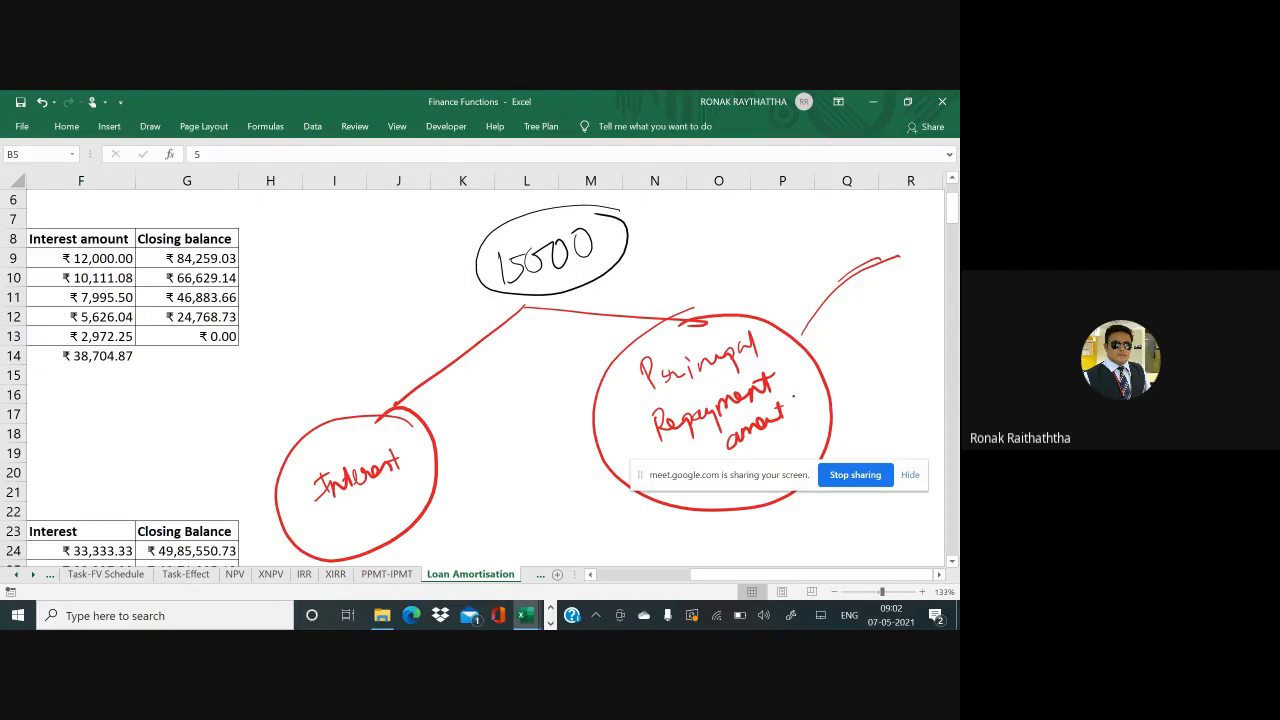
{"action": "mouse_move", "coordinate": [313, 446]}
{"action": "left_mouse_down"}
{"action": "mouse_move", "coordinate": [322, 395]}
{"action": "mouse_move", "coordinate": [370, 376]}
{"action": "left_mouse_up"}
{"action": "mouse_move", "coordinate": [376, 352]}
{"action": "left_mouse_down"}
{"action": "mouse_move", "coordinate": [382, 374]}
{"action": "mouse_move", "coordinate": [394, 364]}
{"action": "left_mouse_up"}
{"action": "mouse_move", "coordinate": [392, 340]}
{"action": "left_mouse_down"}
{"action": "mouse_move", "coordinate": [410, 356]}
{"action": "mouse_move", "coordinate": [362, 400]}
{"action": "mouse_move", "coordinate": [352, 318]}
{"action": "left_mouse_up"}
{"action": "mouse_move", "coordinate": [508, 380]}
{"action": "left_mouse_down"}
{"action": "mouse_move", "coordinate": [522, 404]}
{"action": "mouse_move", "coordinate": [574, 382]}
{"action": "left_mouse_up"}
{"action": "mouse_move", "coordinate": [560, 330]}
{"action": "left_mouse_down"}
{"action": "mouse_move", "coordinate": [610, 392]}
{"action": "mouse_move", "coordinate": [505, 358]}
{"action": "left_mouse_up"}
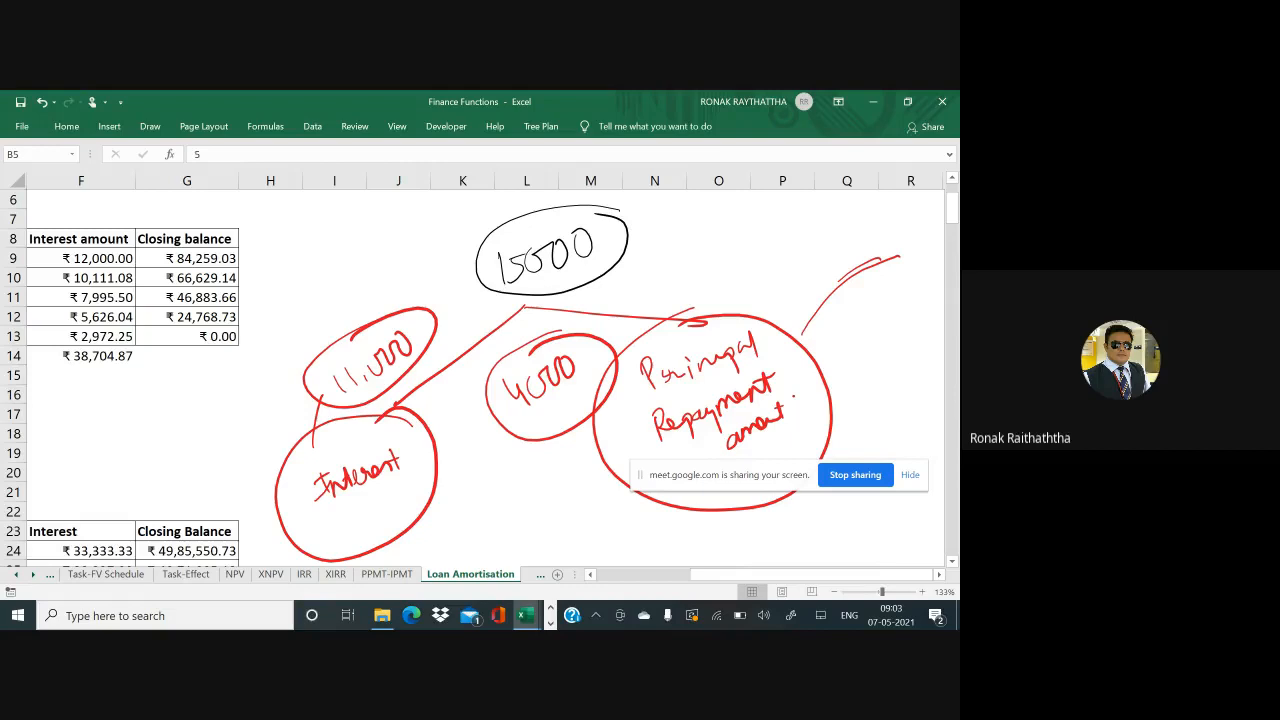
Tick the 11,000 interest and 4000 principal figures
{"action": "left_click_drag", "start_coordinate": [320, 402], "coordinate": [259, 456]}
{"action": "left_click_drag", "start_coordinate": [340, 357], "coordinate": [325, 388]}
{"action": "left_click_drag", "start_coordinate": [497, 484], "coordinate": [589, 385]}
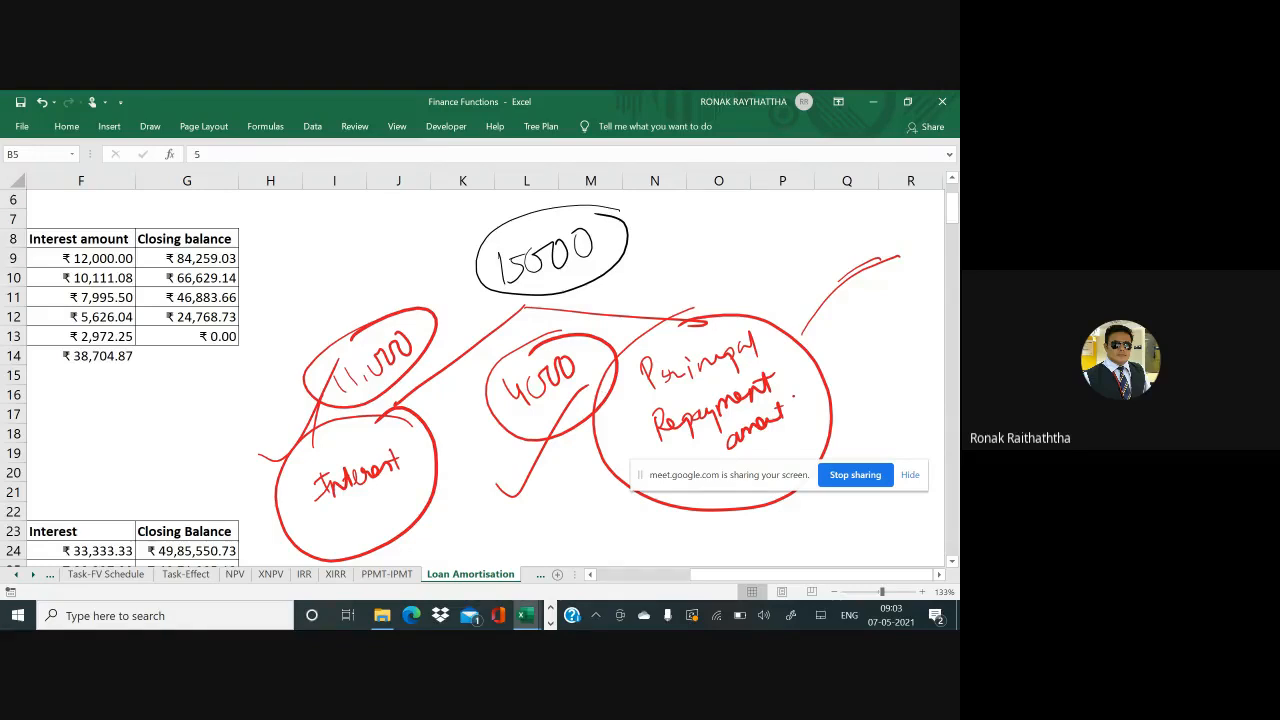
{"action": "left_click_drag", "start_coordinate": [548, 522], "coordinate": [655, 382]}
Close the WhatsApp tab in the browser and return to the annotated workbook
{"action": "key", "text": "alt+Tab"}
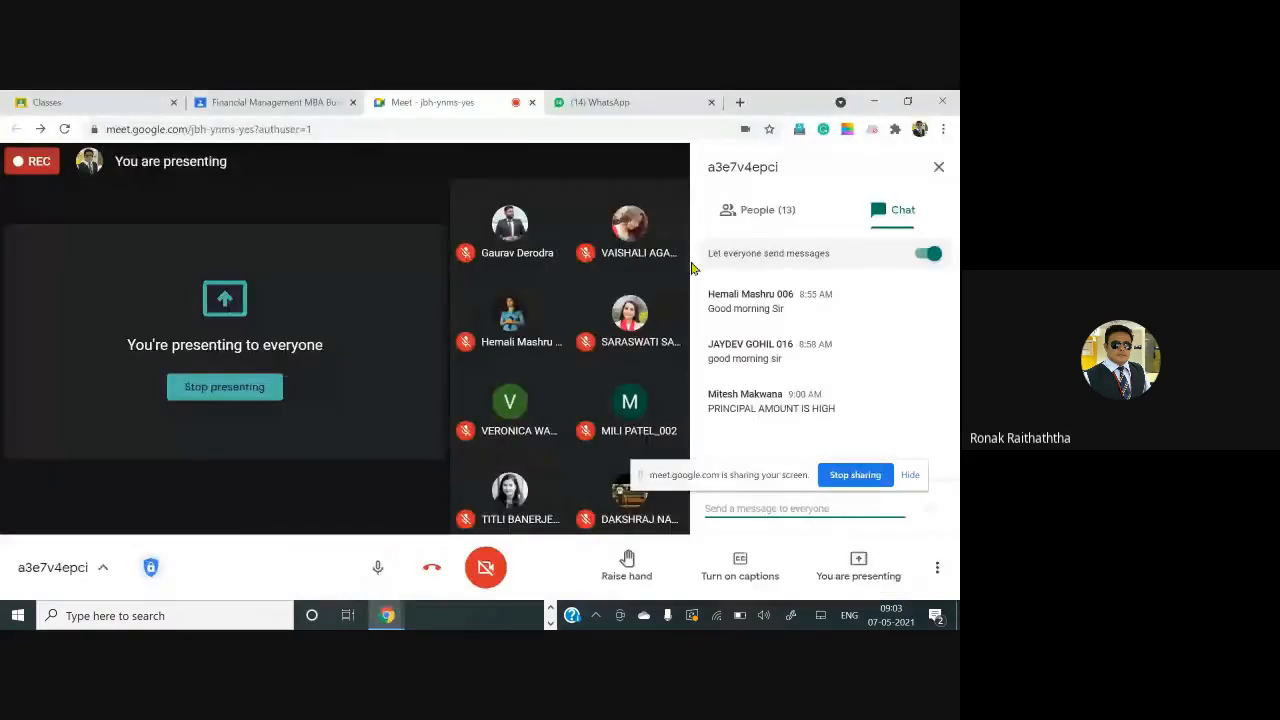
{"action": "left_click", "coordinate": [711, 102]}
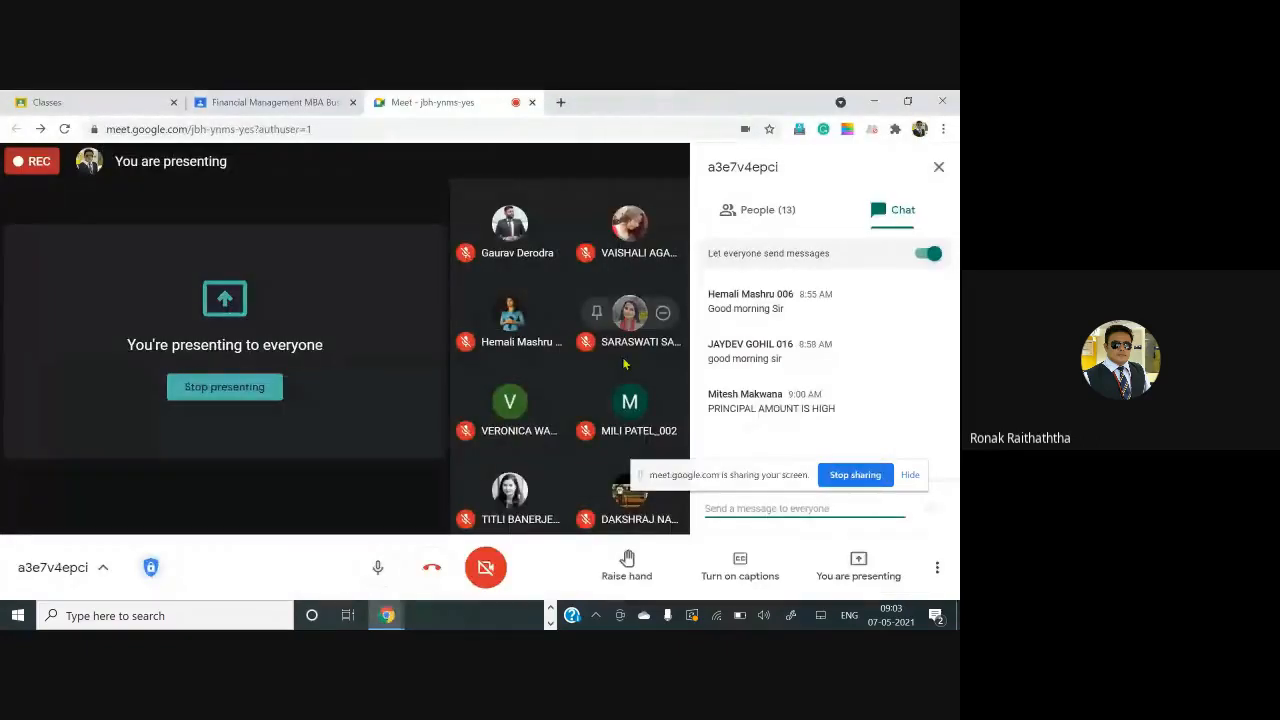
{"action": "key", "text": "alt+Tab"}
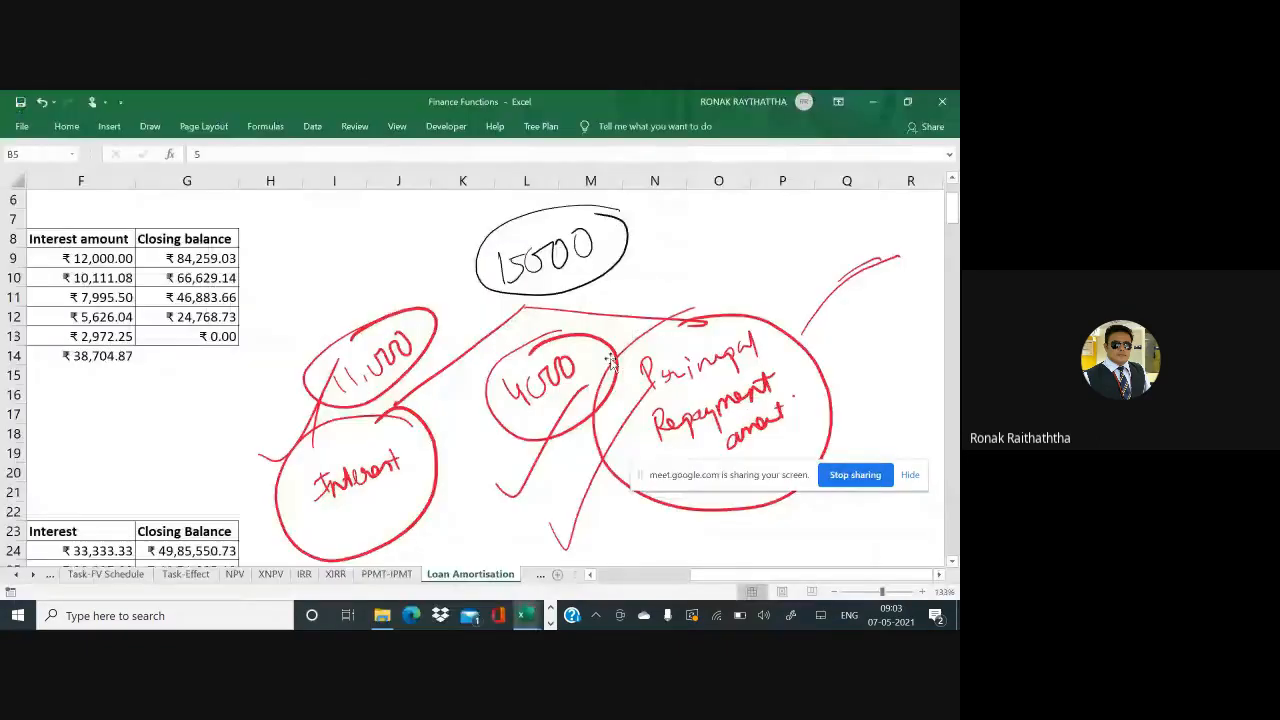
Delete all the red ink notes, circles and check marks from the sheet
{"action": "left_click", "coordinate": [499, 329]}
{"action": "key", "text": "Delete"}
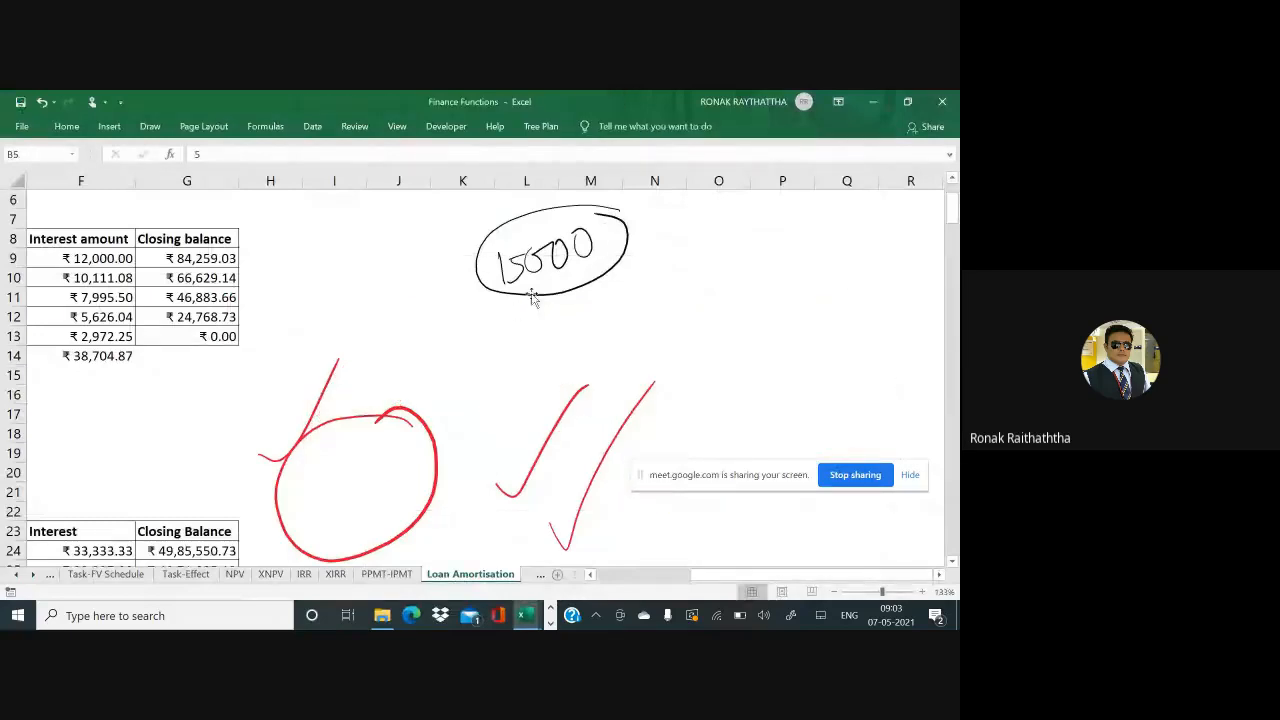
{"action": "left_click", "coordinate": [533, 296]}
{"action": "key", "text": "Delete"}
{"action": "left_click", "coordinate": [432, 432]}
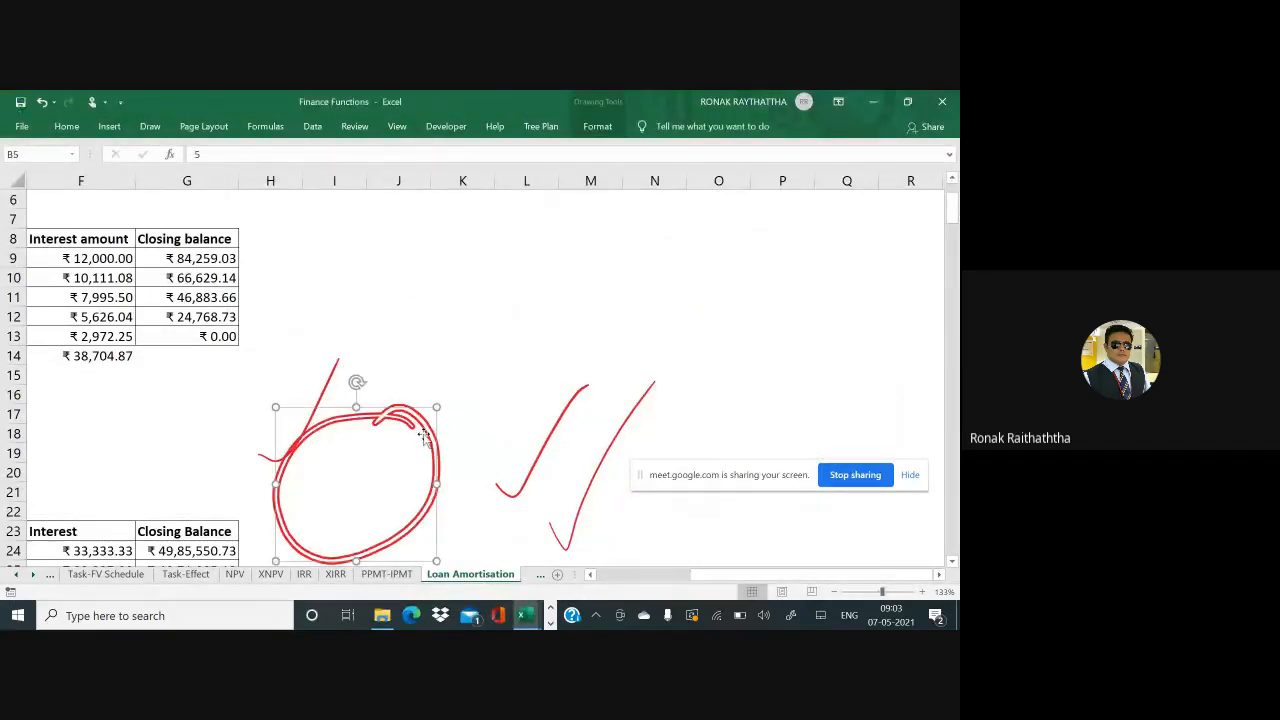
{"action": "key", "text": "Delete"}
{"action": "left_click", "coordinate": [543, 478]}
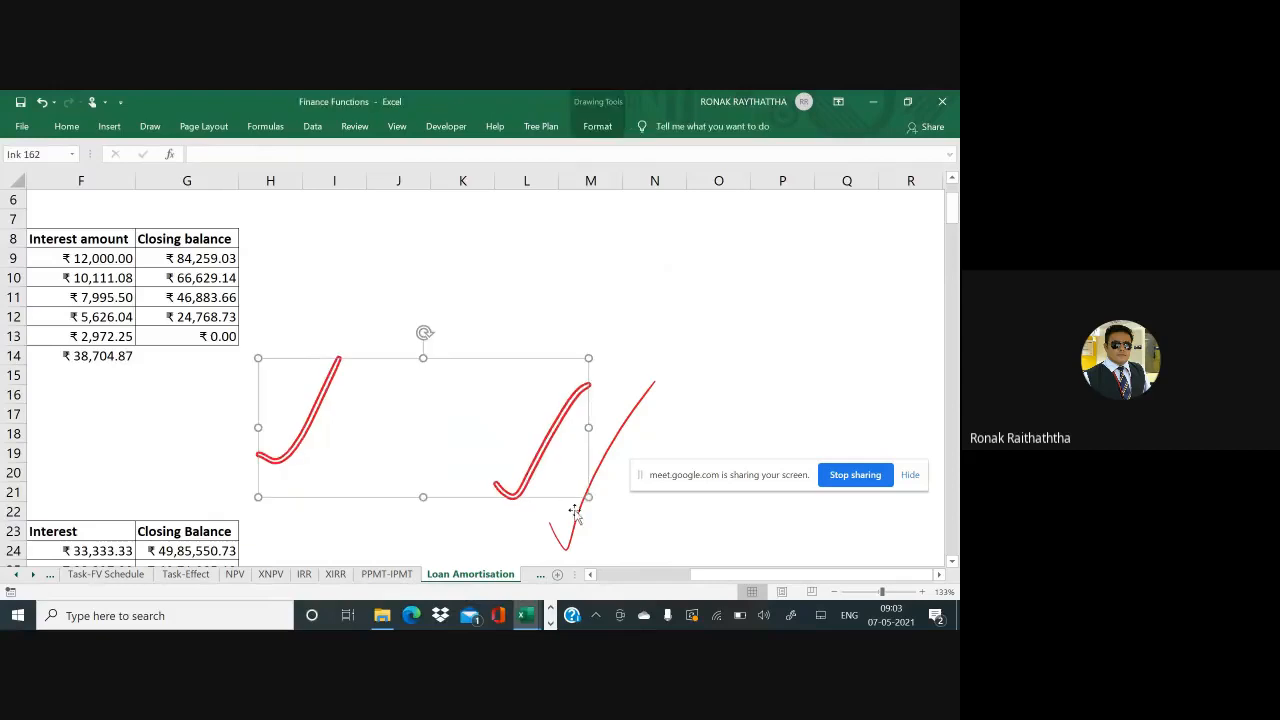
{"action": "key", "text": "Delete"}
{"action": "left_click", "coordinate": [575, 535]}
{"action": "key", "text": "Delete"}
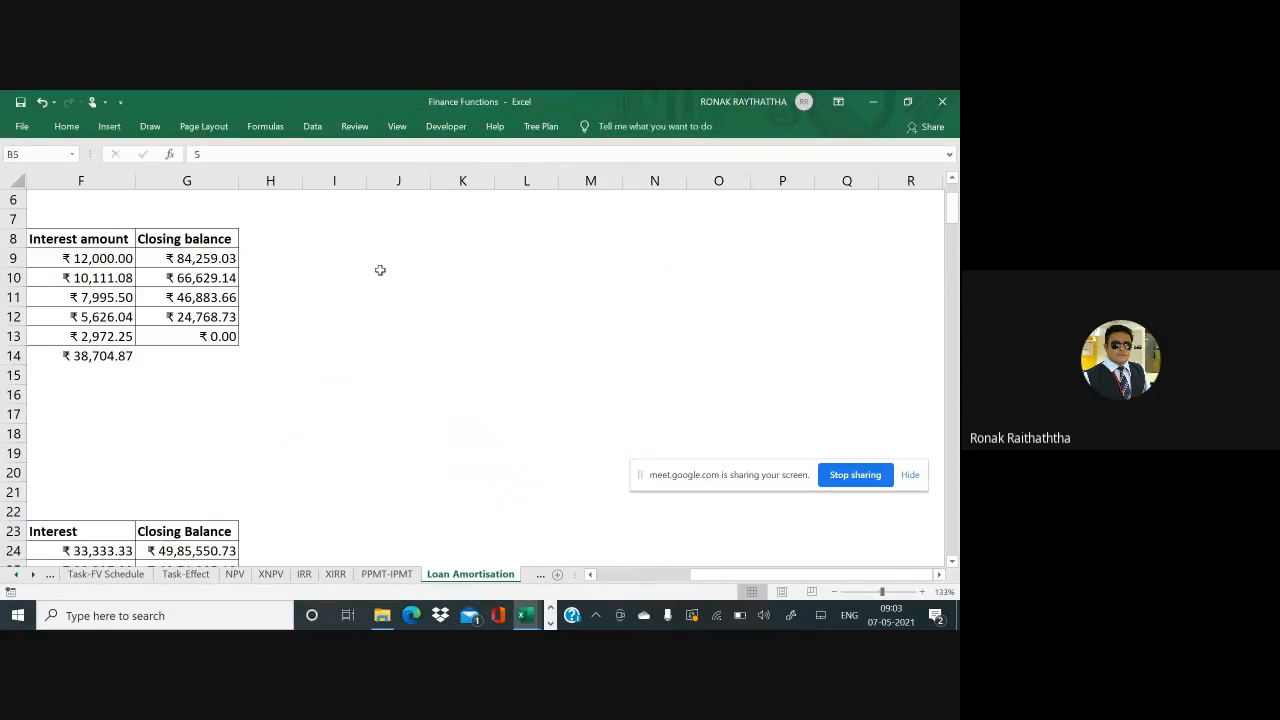
Enter a bold 'Opening Balance' header, then insert 'Sr. No' before it in I8
{"action": "left_click", "coordinate": [351, 221]}
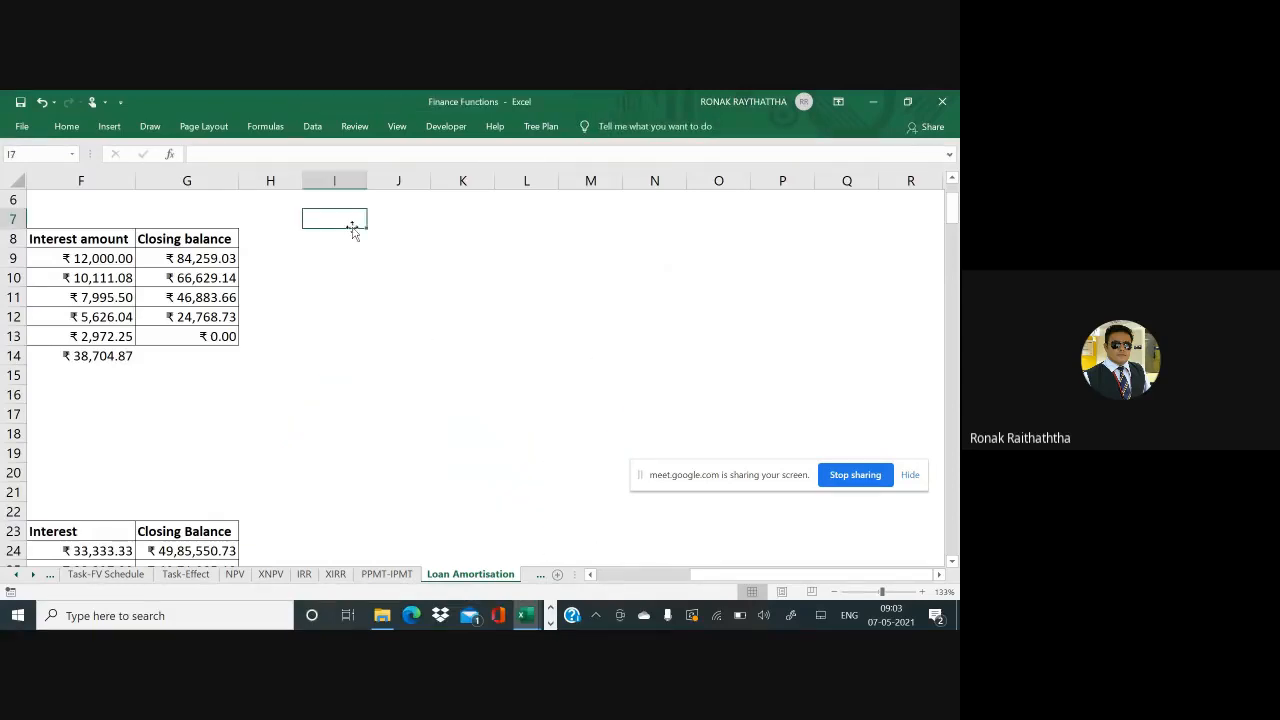
{"action": "key", "text": "Return"}
{"action": "type", "text": "Ope"}
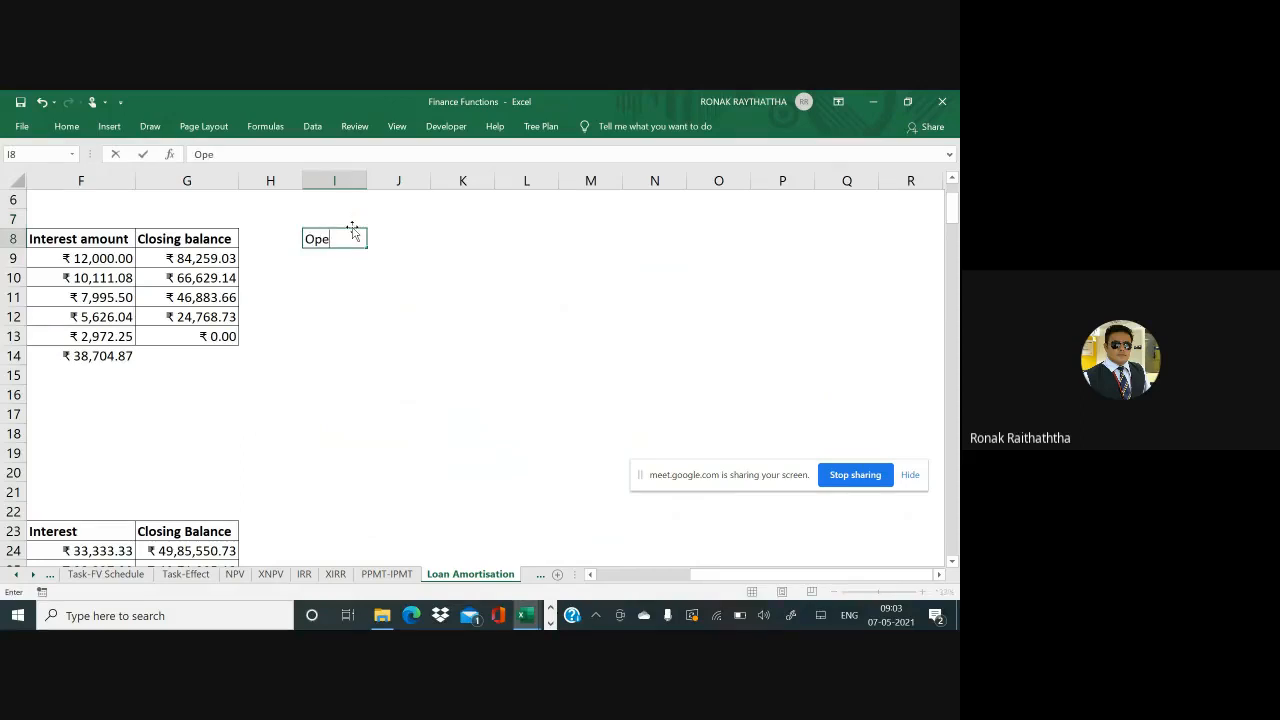
{"action": "type", "text": "ning Balance"}
{"action": "key", "text": "ctrl+b"}
{"action": "key", "text": "Return"}
{"action": "key", "text": "Up"}
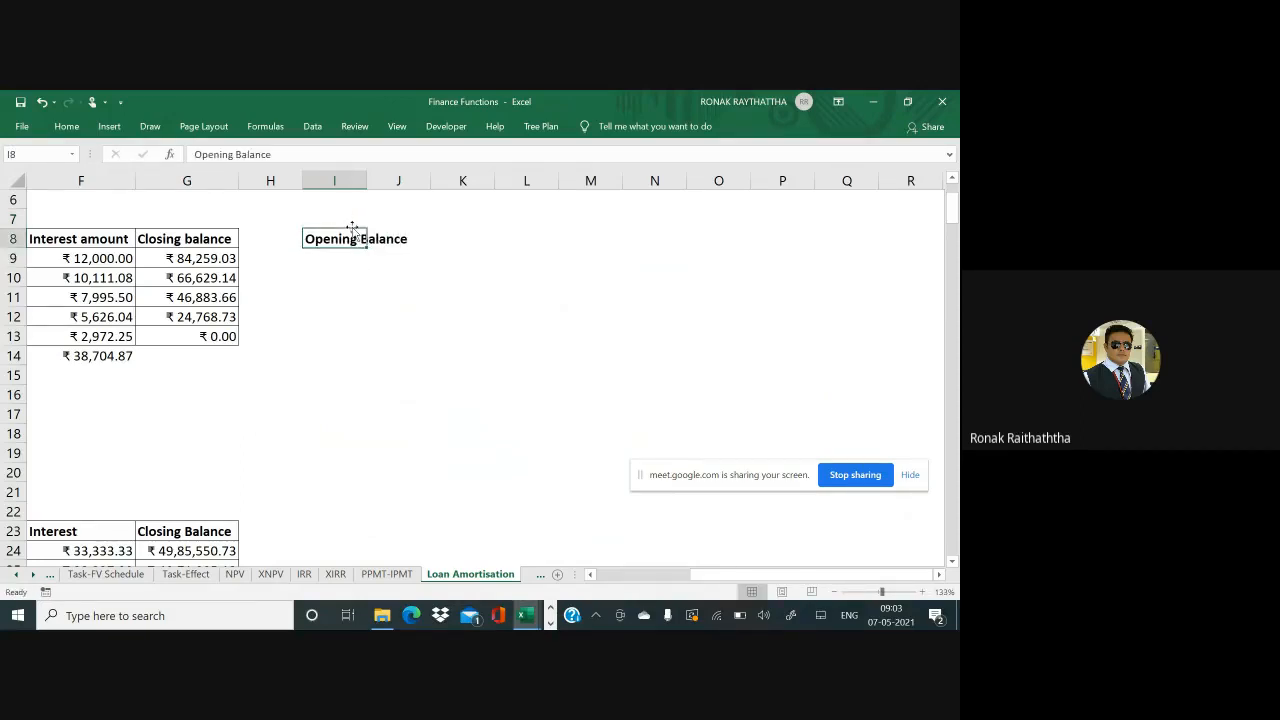
{"action": "key", "text": "Left"}
{"action": "key", "text": "Left"}
{"action": "key", "text": "Left"}
{"action": "key", "text": "Left"}
{"action": "key", "text": "Left"}
{"action": "key", "text": "Left"}
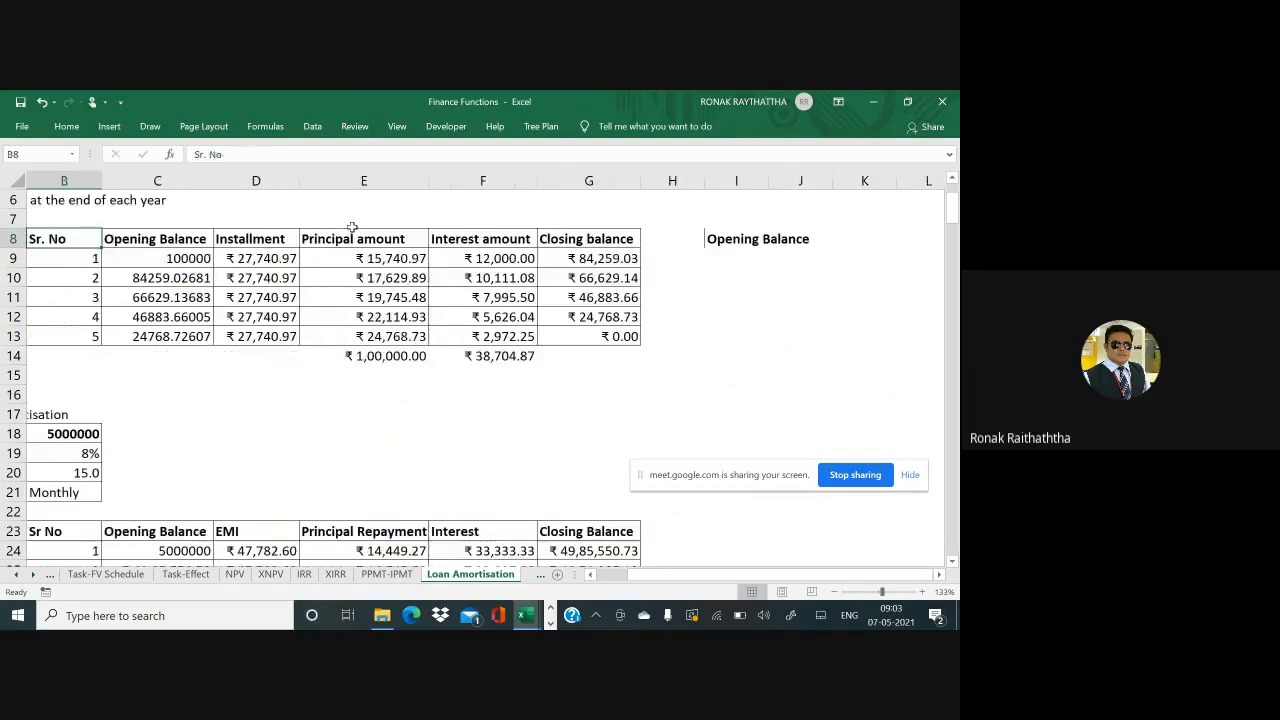
{"action": "key", "text": "ctrl+Right"}
{"action": "key", "text": "ctrl+Right"}
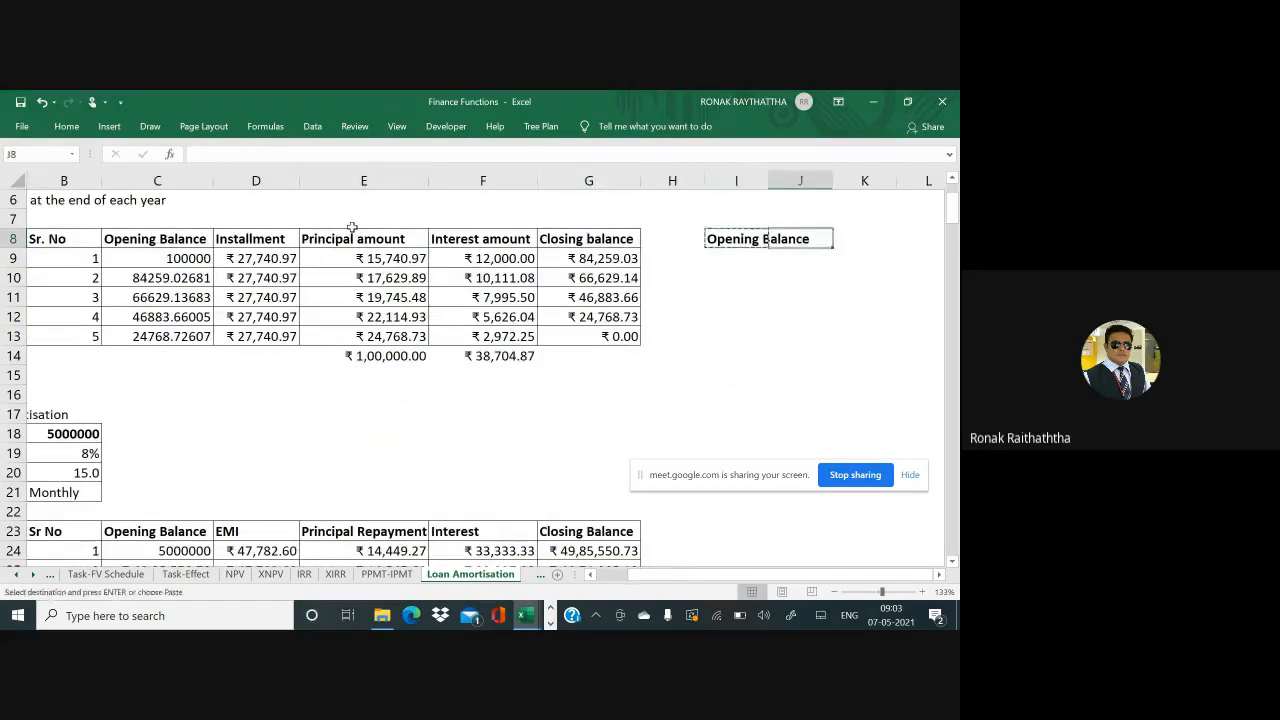
{"action": "key", "text": "ctrl+shift+plus"}
{"action": "key", "text": "Return"}
{"action": "type", "text": "Sr."}
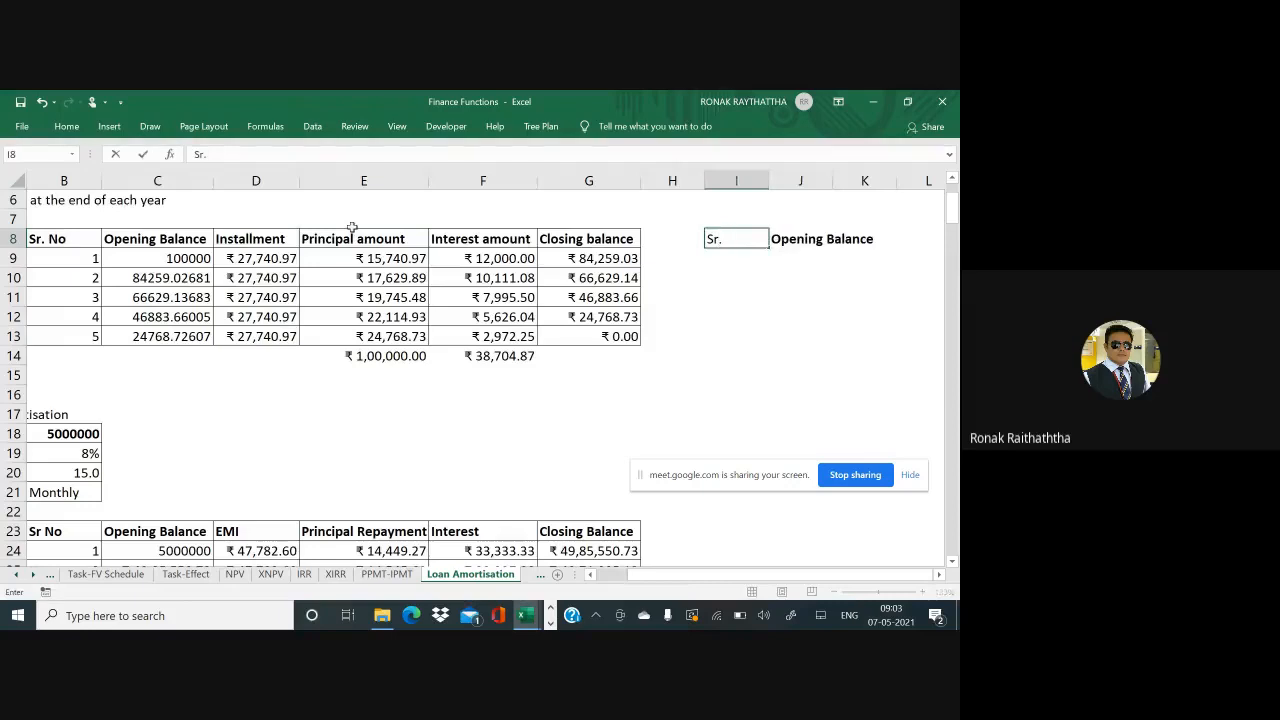
{"action": "type", "text": " No"}
{"action": "key", "text": "Right"}
{"action": "key", "text": "Right"}
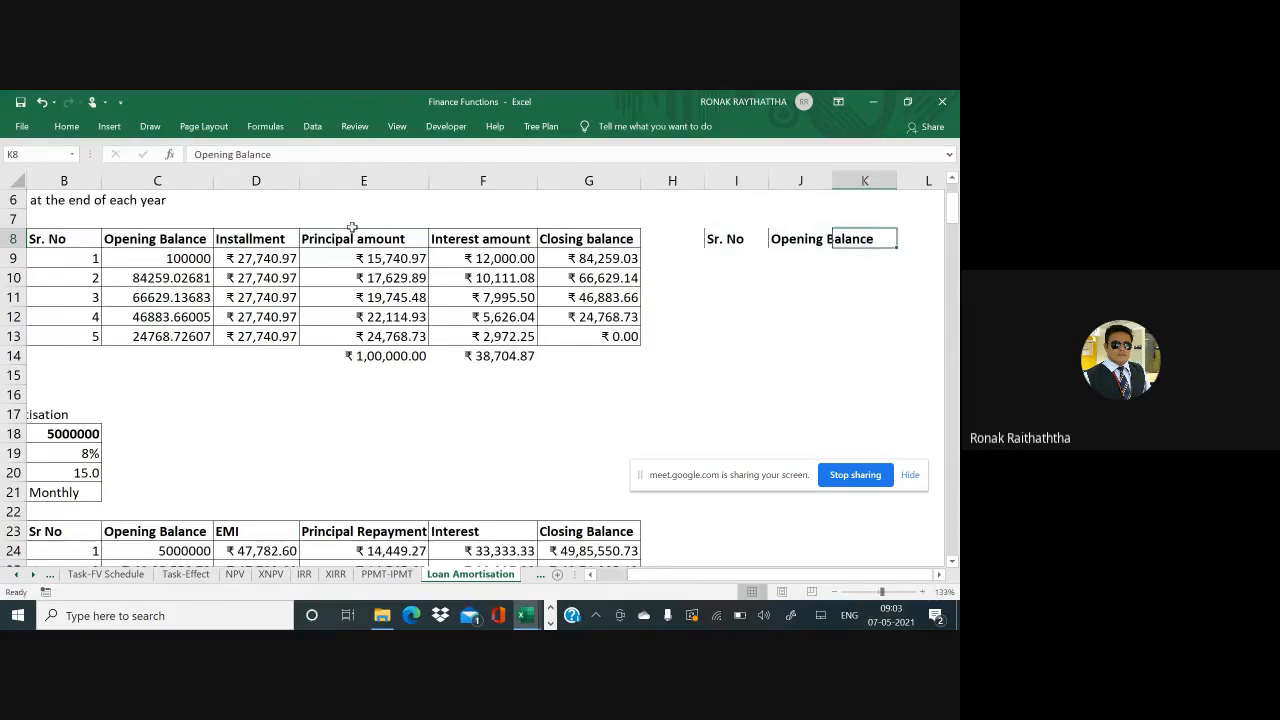
AutoFit column J to the Opening Balance header
{"action": "scroll", "coordinate": [352, 228], "scroll_direction": "right", "scroll_amount": 2}
{"action": "key", "text": "Left"}
{"action": "key", "text": "alt+h"}
{"action": "key", "text": "o"}
{"action": "key", "text": "i"}
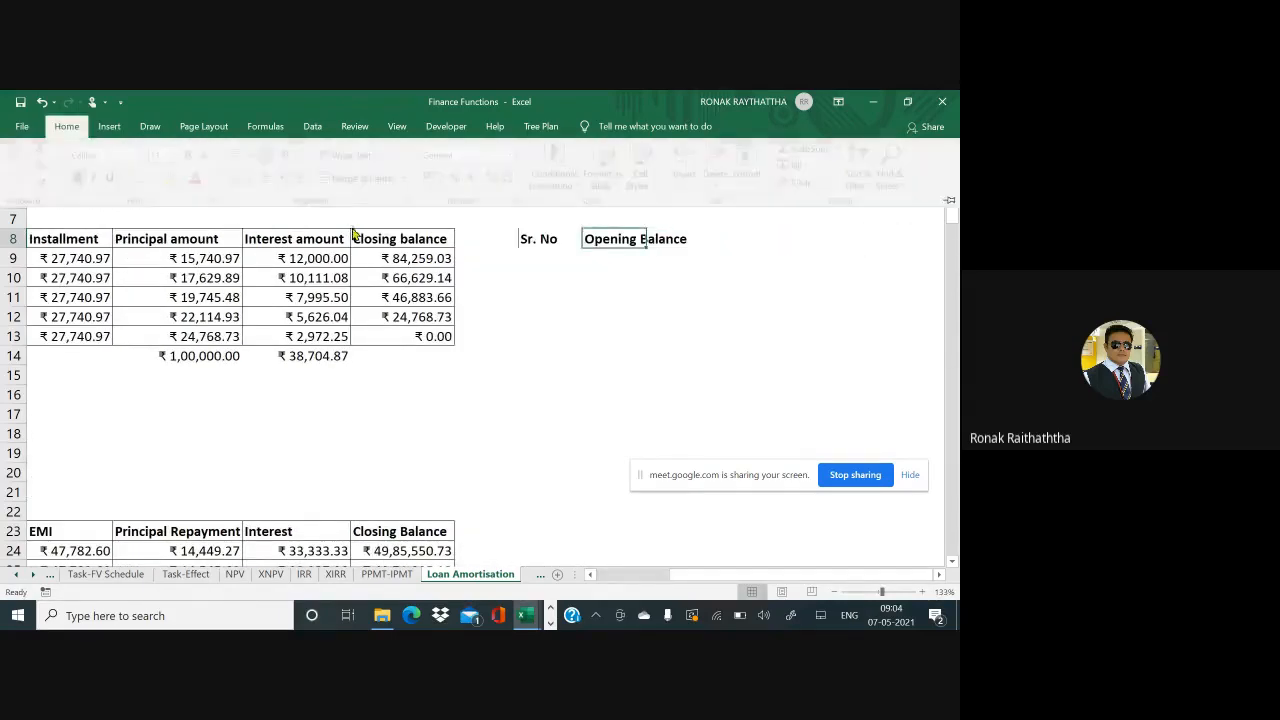
Add the bold 'Installment' header in K8
{"action": "key", "text": "Right"}
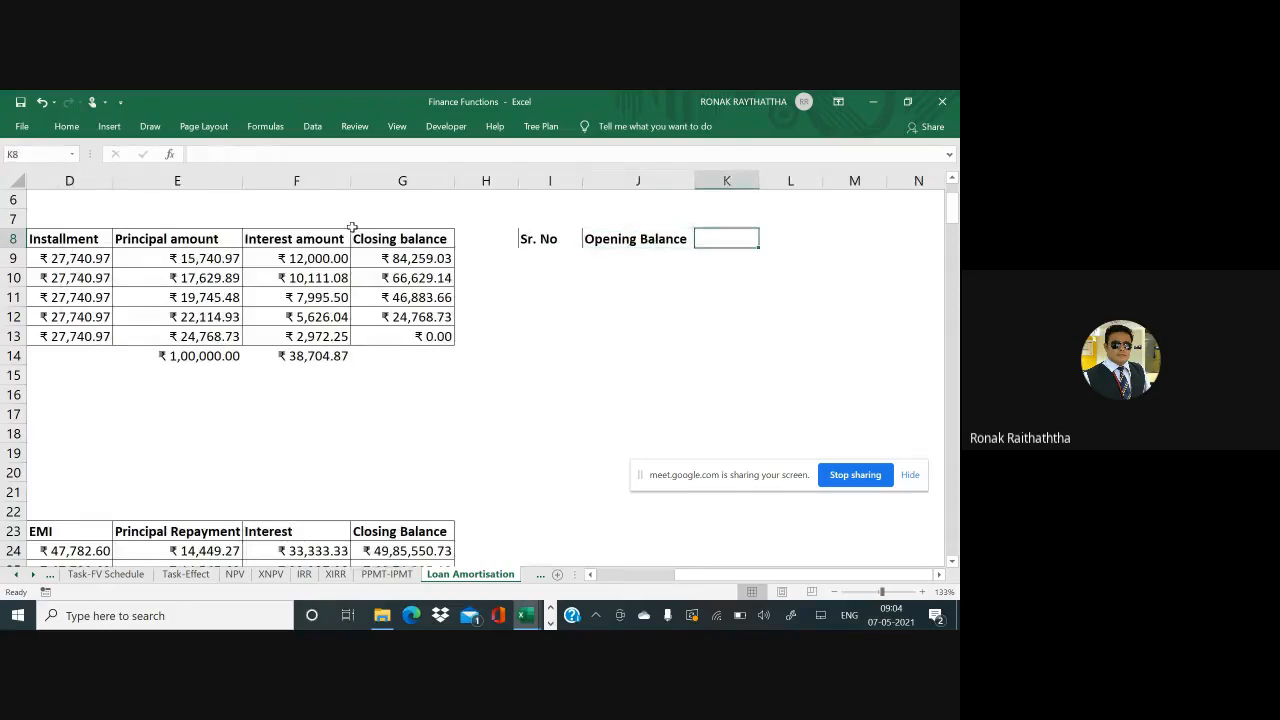
{"action": "type", "text": "In"}
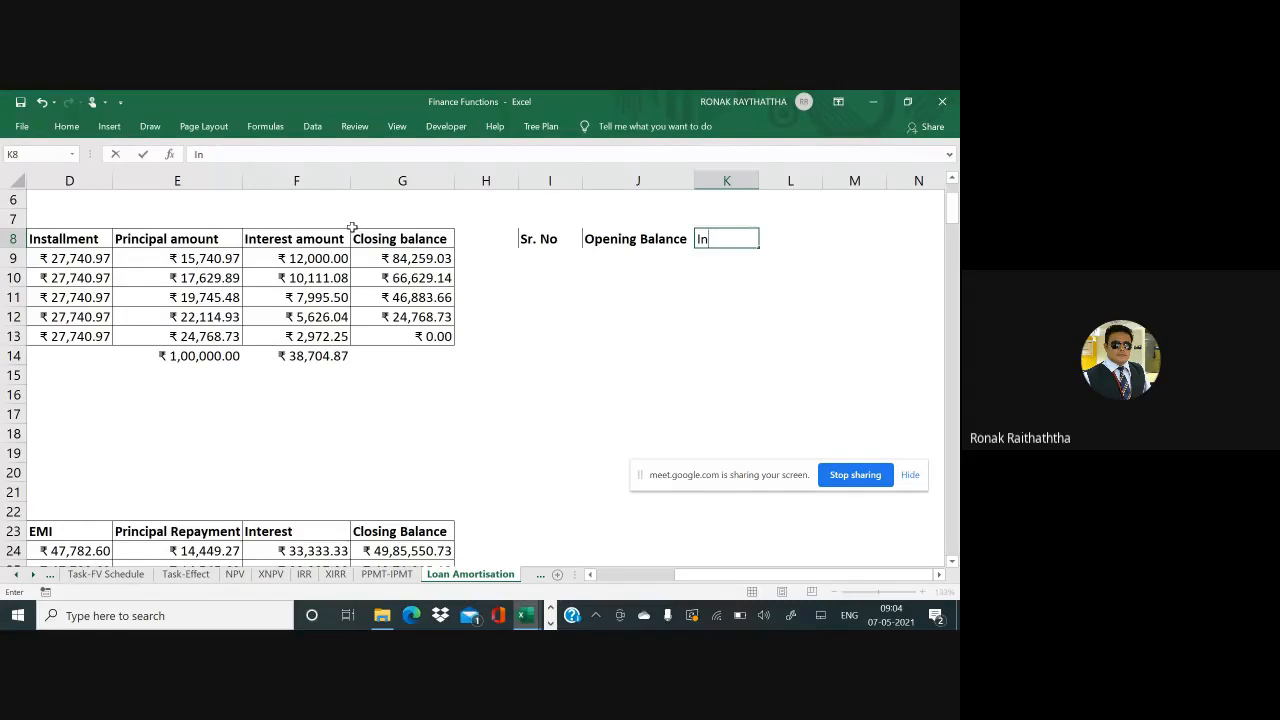
{"action": "type", "text": "st"}
{"action": "type", "text": "allments"}
{"action": "key", "text": "BackSpace"}
{"action": "key", "text": "Return"}
{"action": "key", "text": "Up"}
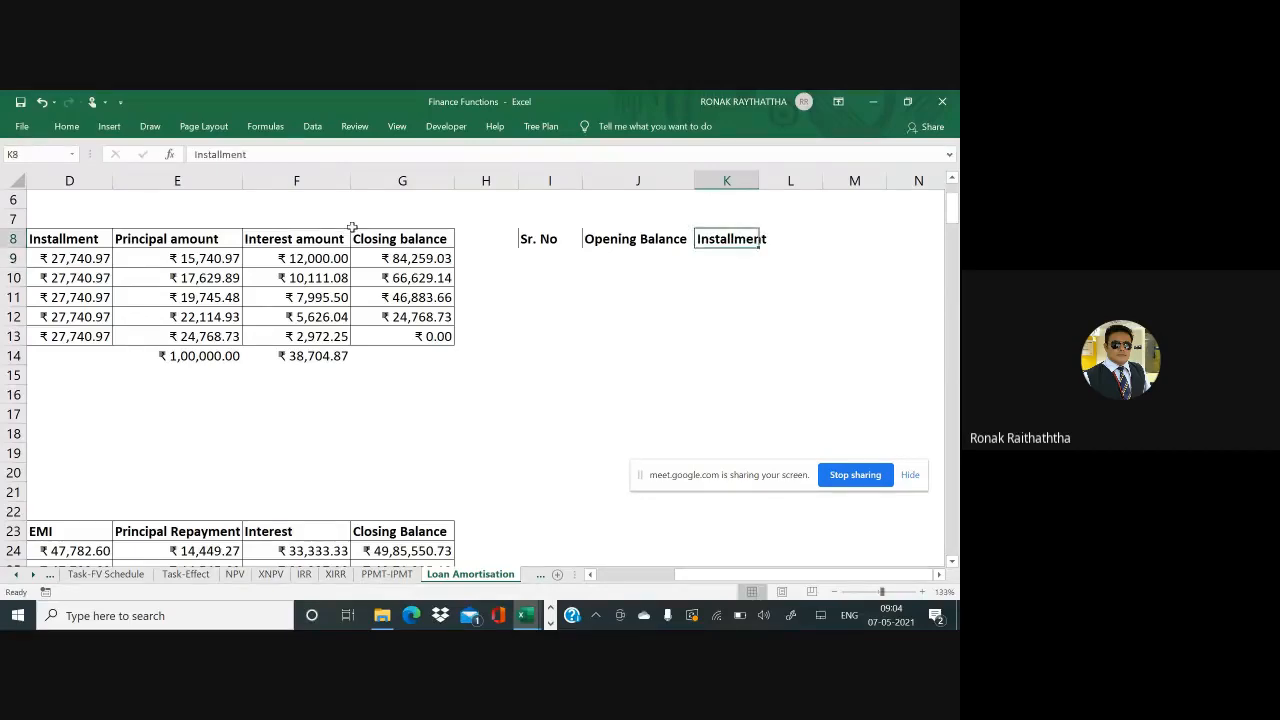
{"action": "key", "text": "ctrl+F1"}
{"action": "key", "text": "Right"}
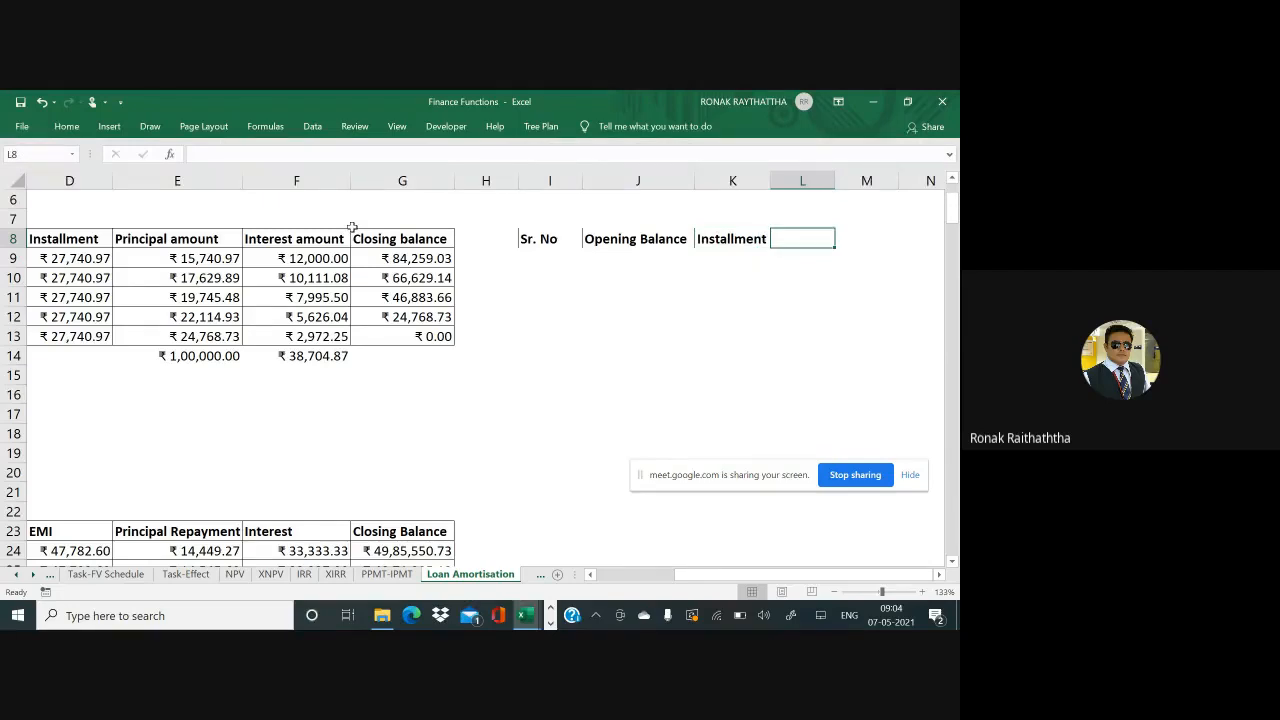
Add 'Interest' in L8 and 'Principal Repayments' in M8, autofitting column M
{"action": "type", "text": "In"}
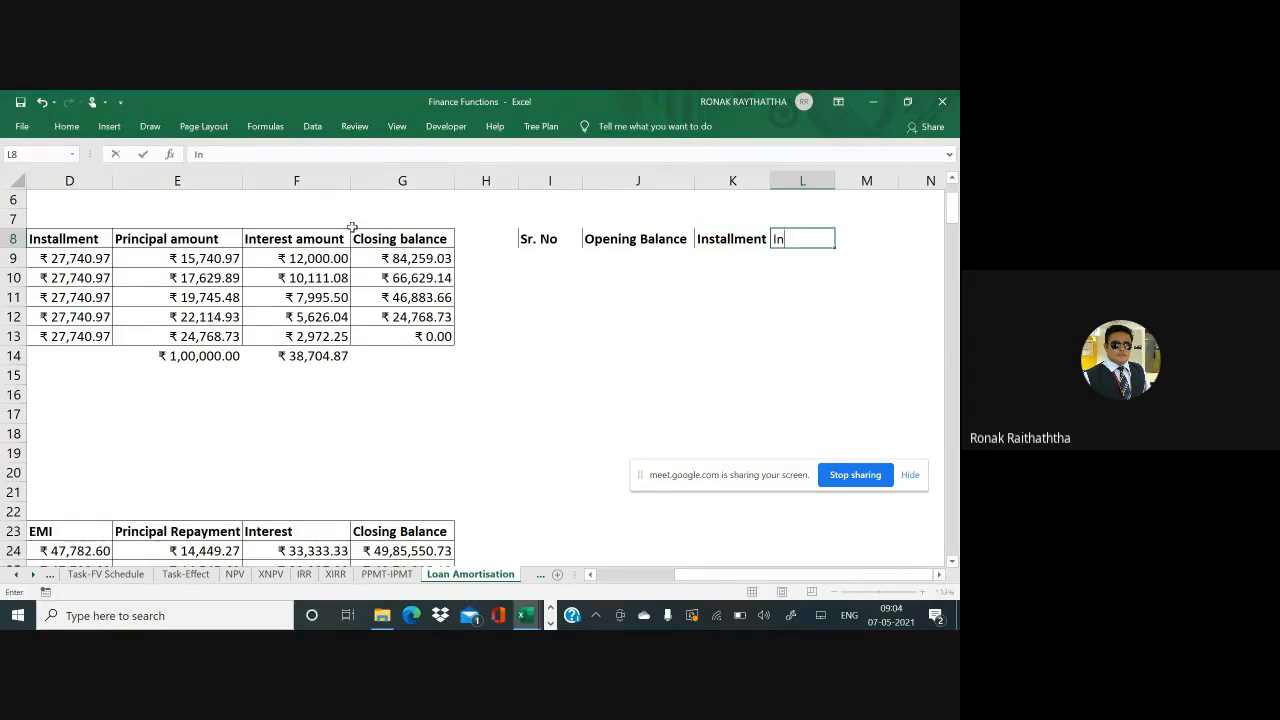
{"action": "type", "text": "terest"}
{"action": "key", "text": "Right"}
{"action": "type", "text": "Pri"}
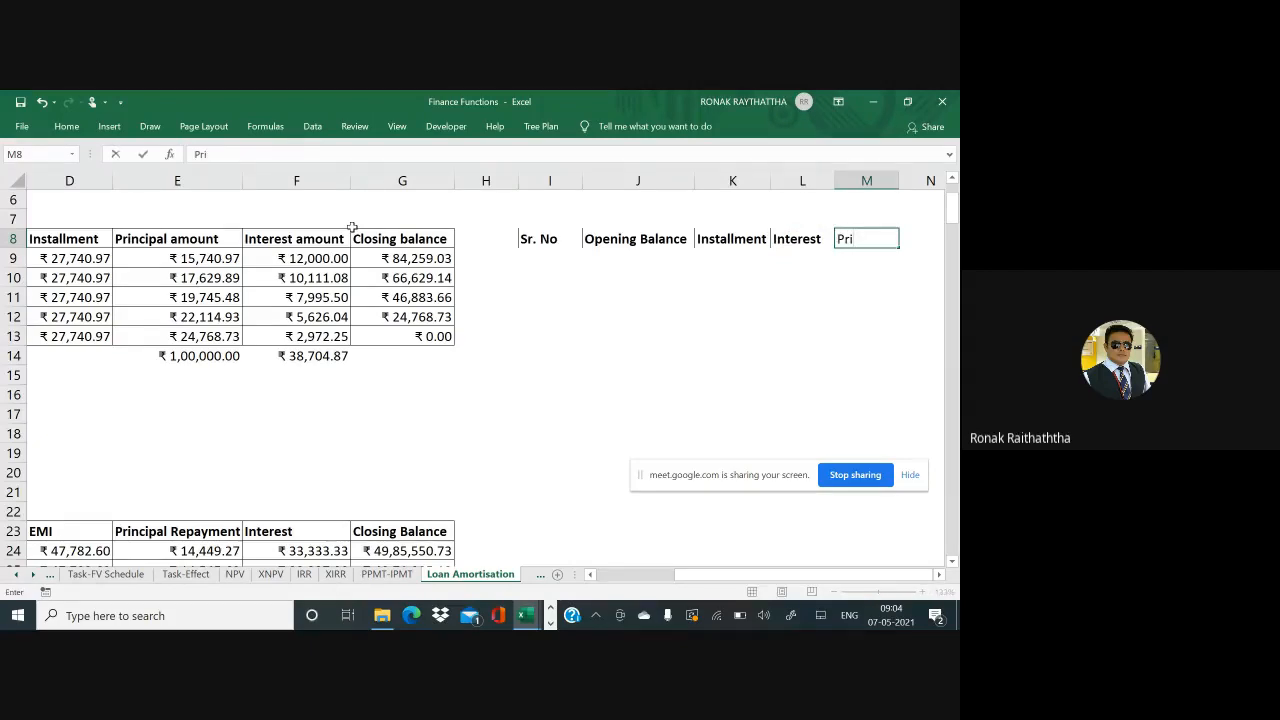
{"action": "type", "text": "ncipal "}
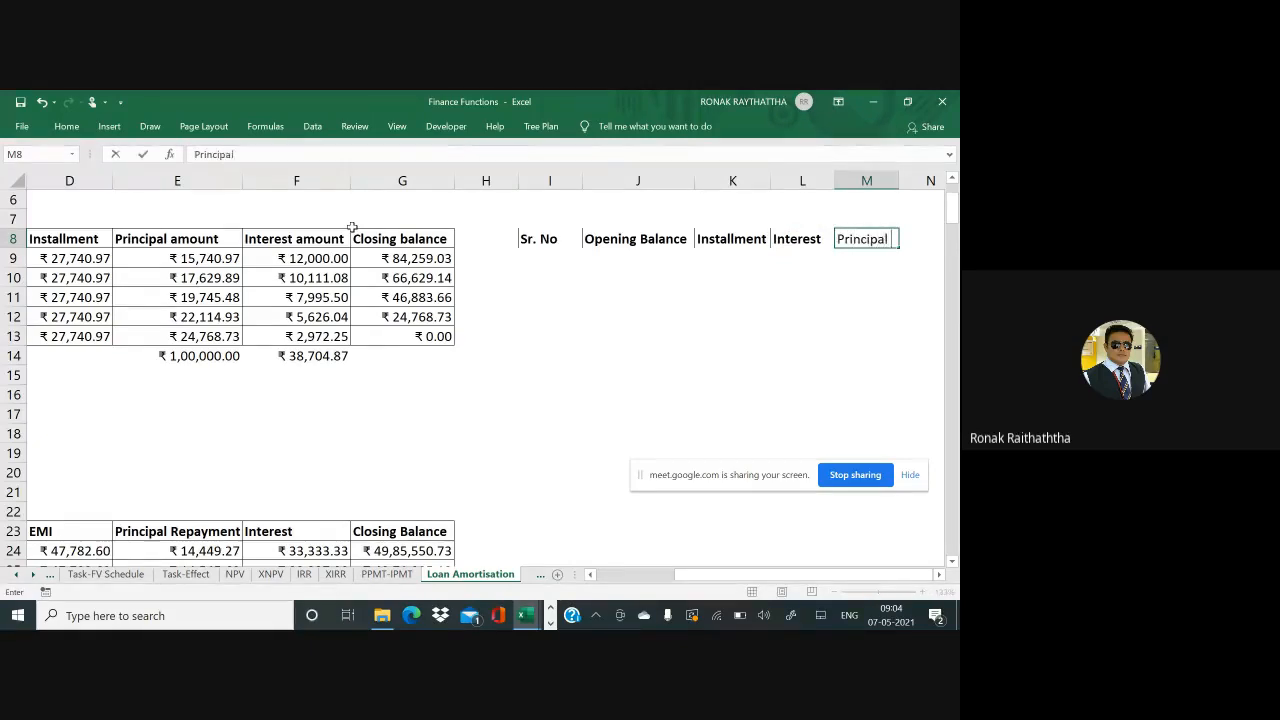
{"action": "type", "text": "Repayments"}
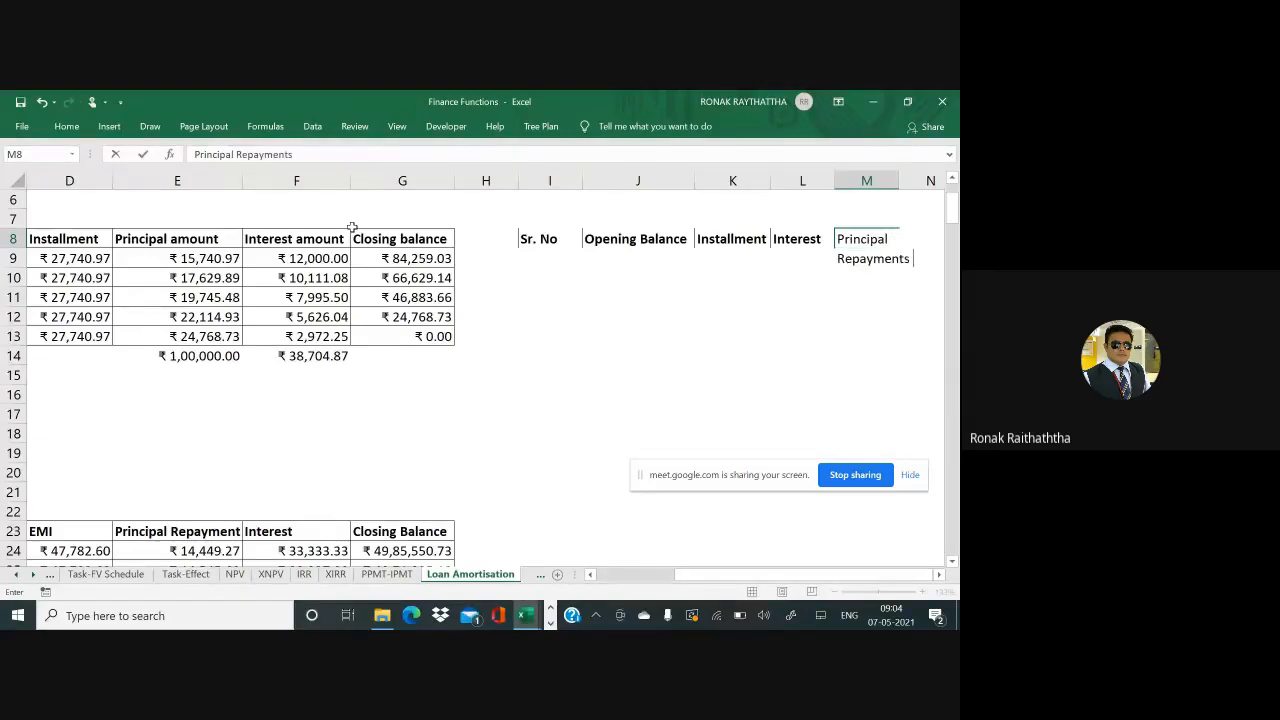
{"action": "key", "text": "Return"}
{"action": "key", "text": "Up"}
{"action": "key", "text": "Right"}
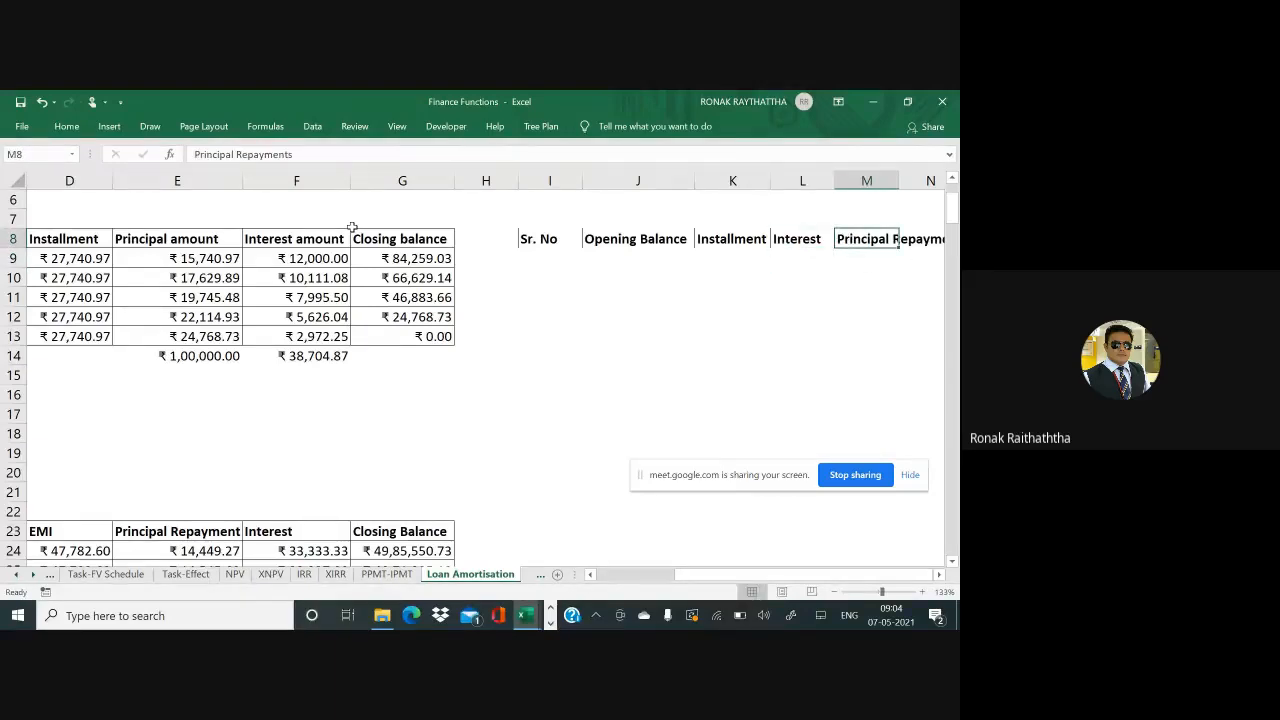
{"action": "key", "text": "alt+h"}
{"action": "key", "text": "o"}
{"action": "key", "text": "i"}
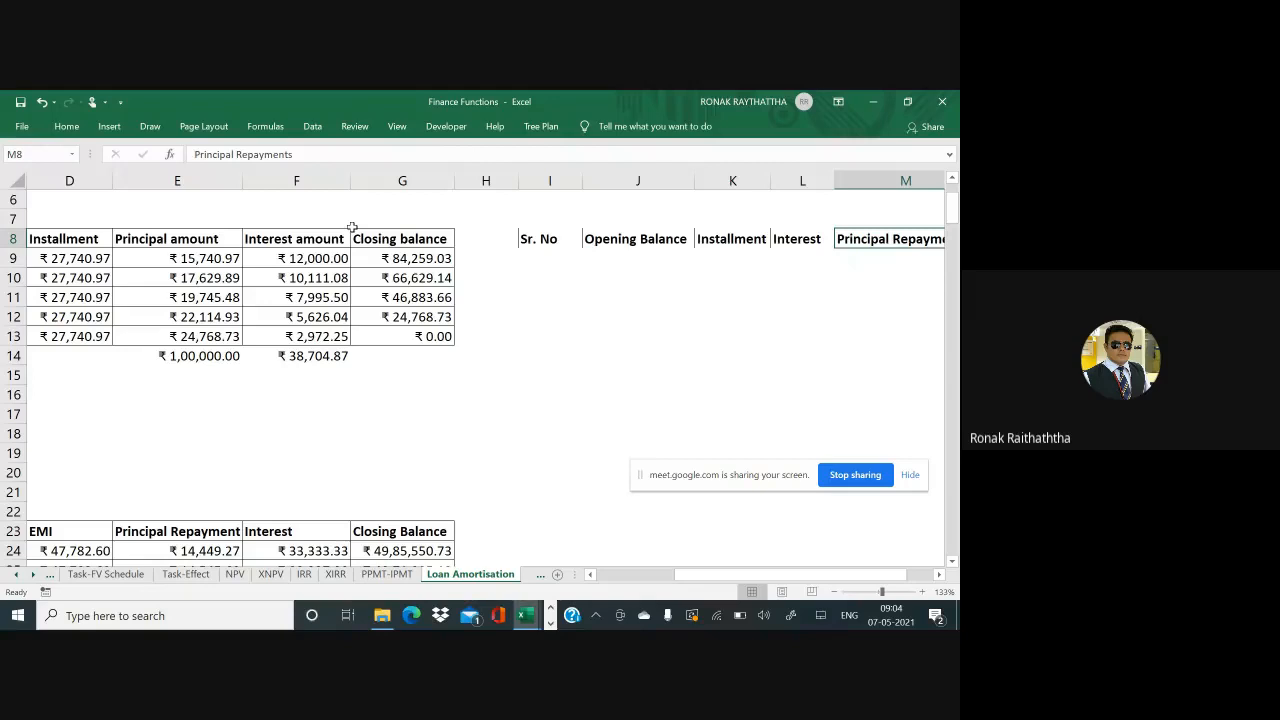
Add the 'Closing Balance' header in N8 and move to I9
{"action": "key", "text": "Right"}
{"action": "type", "text": "Closin"}
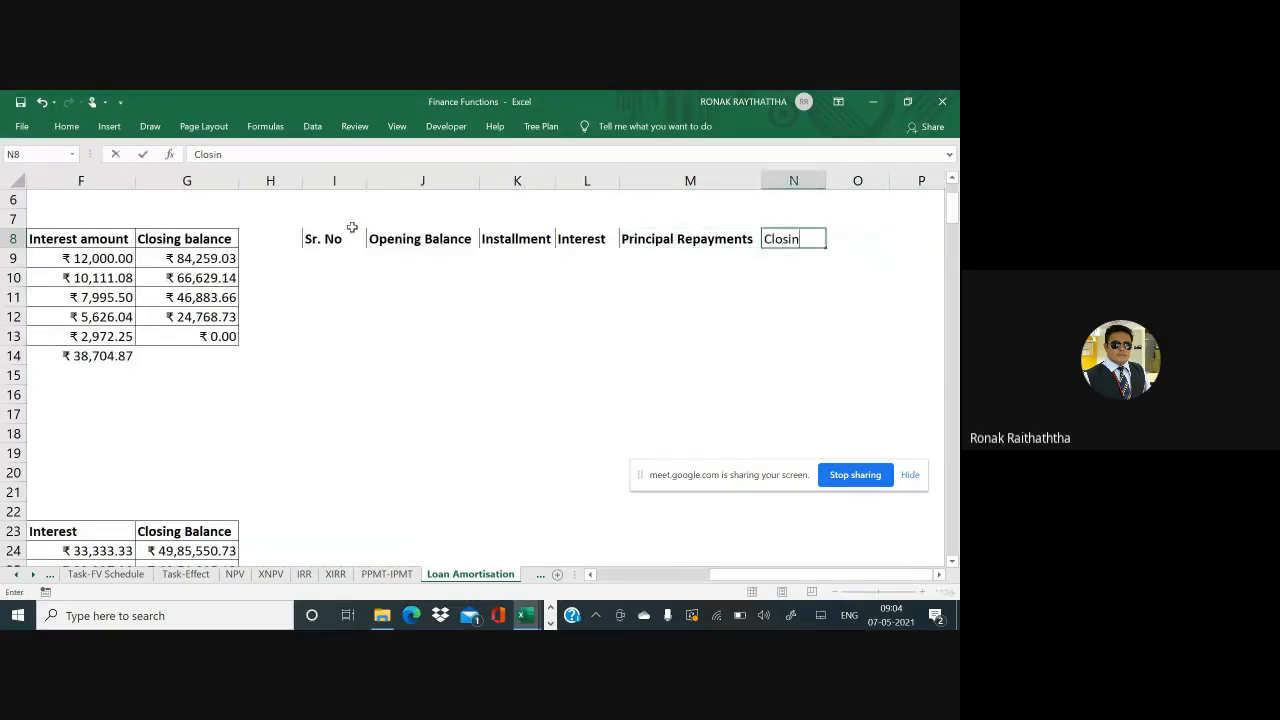
{"action": "type", "text": "g Balance"}
{"action": "key", "text": "ctrl+Return"}
{"action": "key", "text": "Left"}
{"action": "key", "text": "Left"}
{"action": "key", "text": "Left"}
{"action": "key", "text": "Left"}
{"action": "key", "text": "Left"}
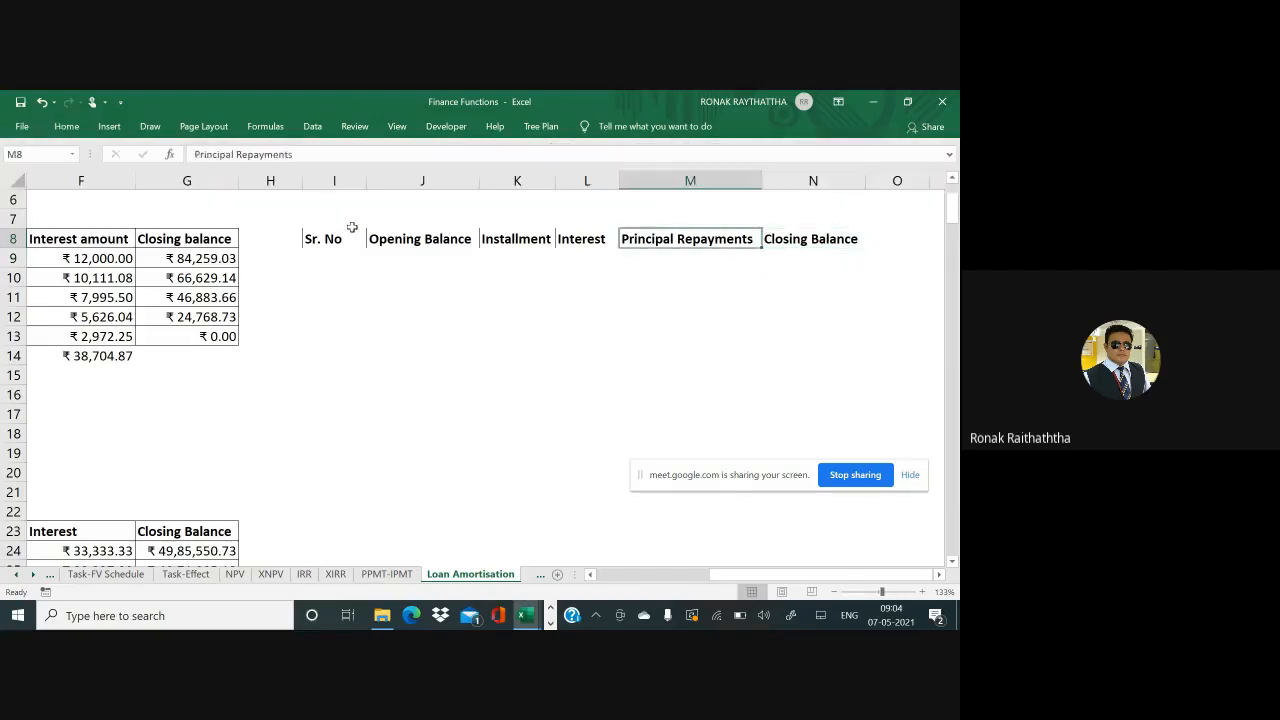
{"action": "key", "text": "Down"}
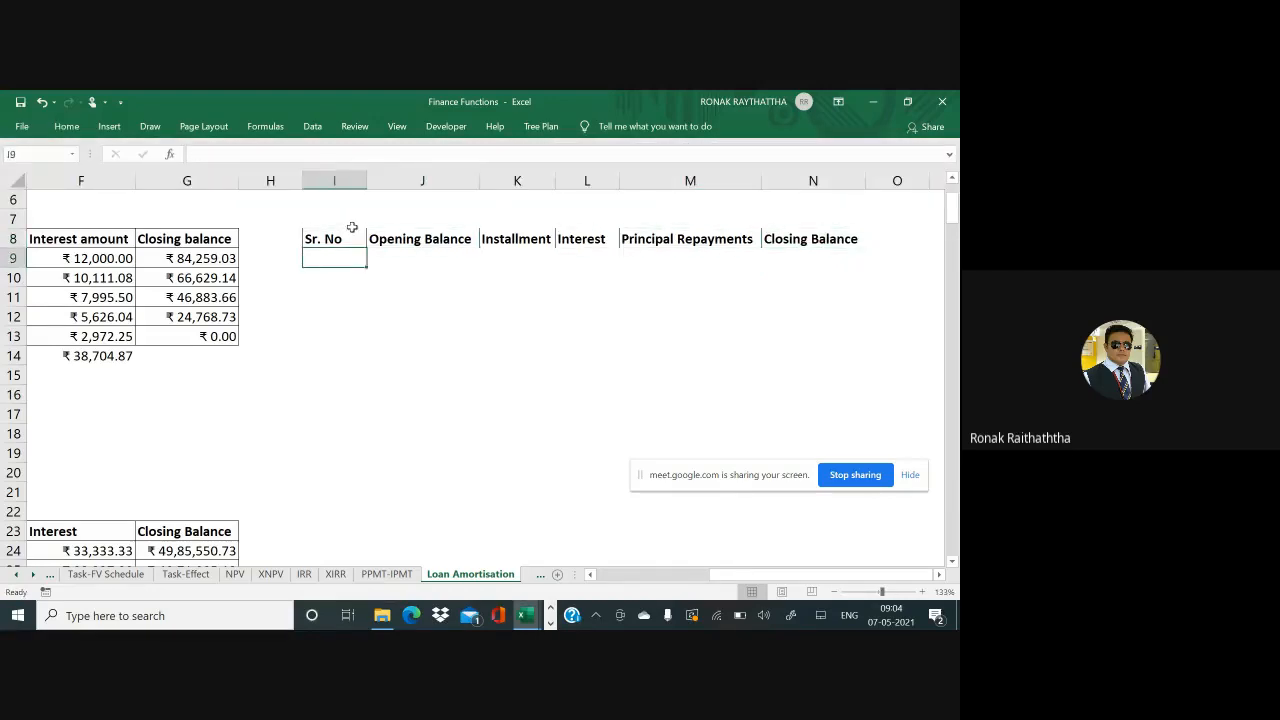
Number the Sr. No column 1 to 5 in I9:I13 using a =above+1 formula
{"action": "type", "text": "1"}
{"action": "key", "text": "Return"}
{"action": "type", "text": "="}
{"action": "key", "text": "Up"}
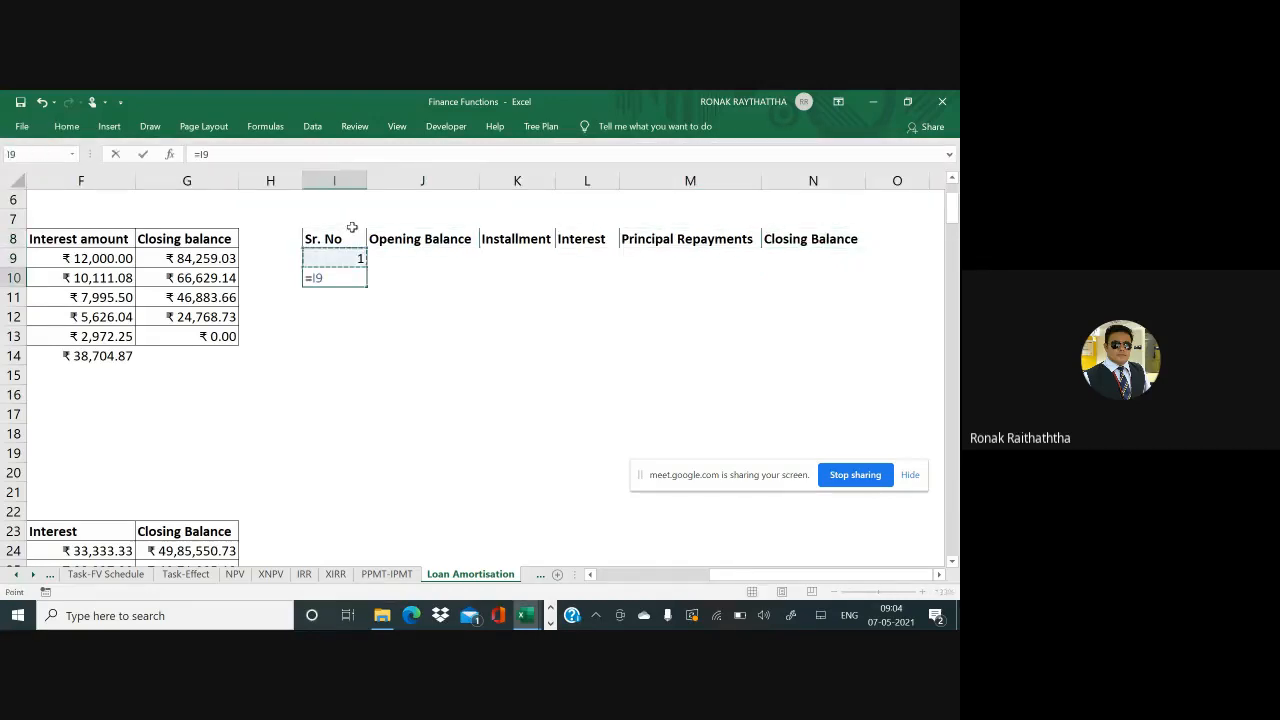
{"action": "type", "text": "+1"}
{"action": "key", "text": "Return"}
{"action": "key", "text": "Up"}
{"action": "key", "text": "ctrl+c"}
{"action": "key", "text": "Down"}
{"action": "key", "text": "shift+Down"}
{"action": "key", "text": "shift+Down"}
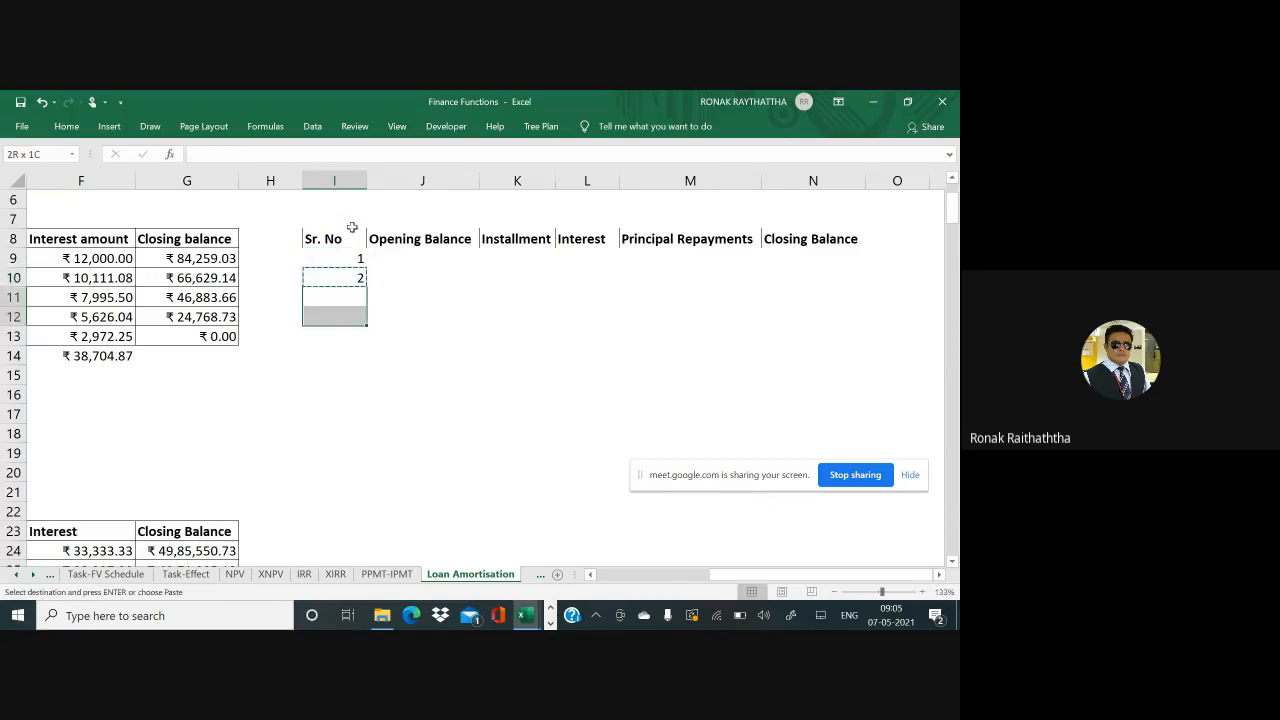
{"action": "key", "text": "ctrl+v"}
Return to the Sr. No heading and select the table range I8:N13
{"action": "key", "text": "Up"}
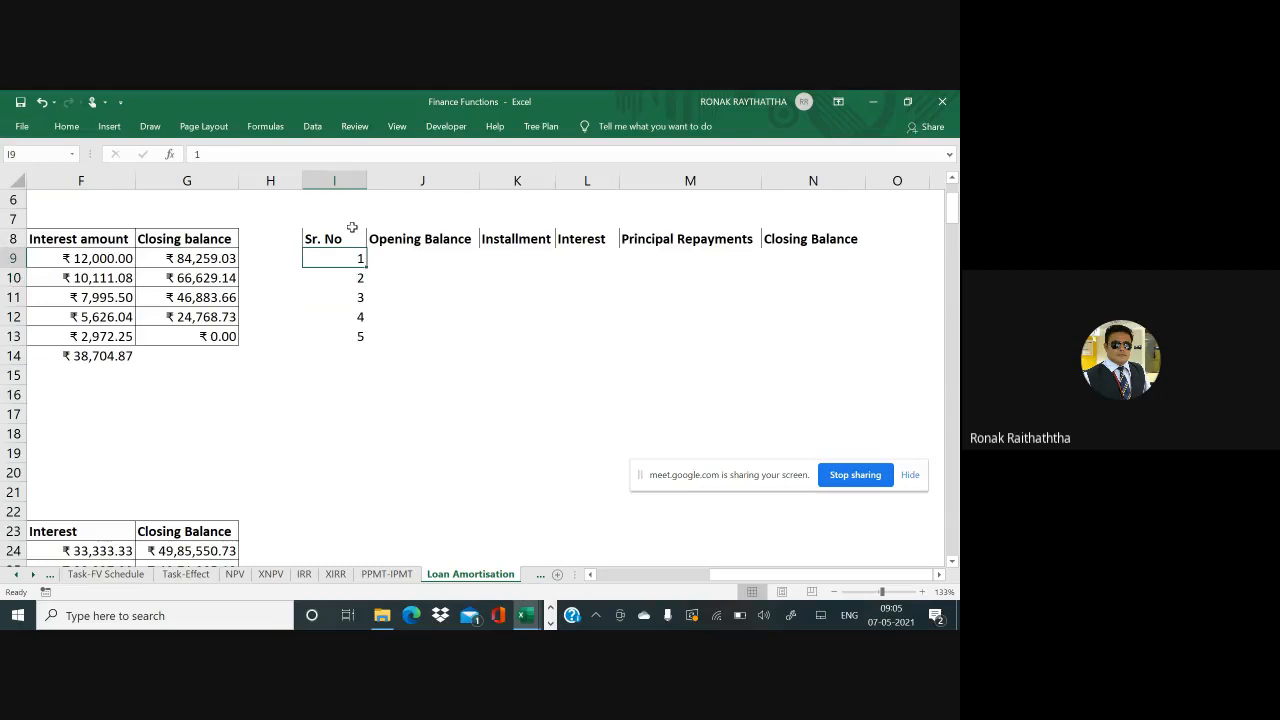
{"action": "key", "text": "Left"}
{"action": "key", "text": "Left"}
{"action": "key", "text": "Left"}
{"action": "key", "text": "Left"}
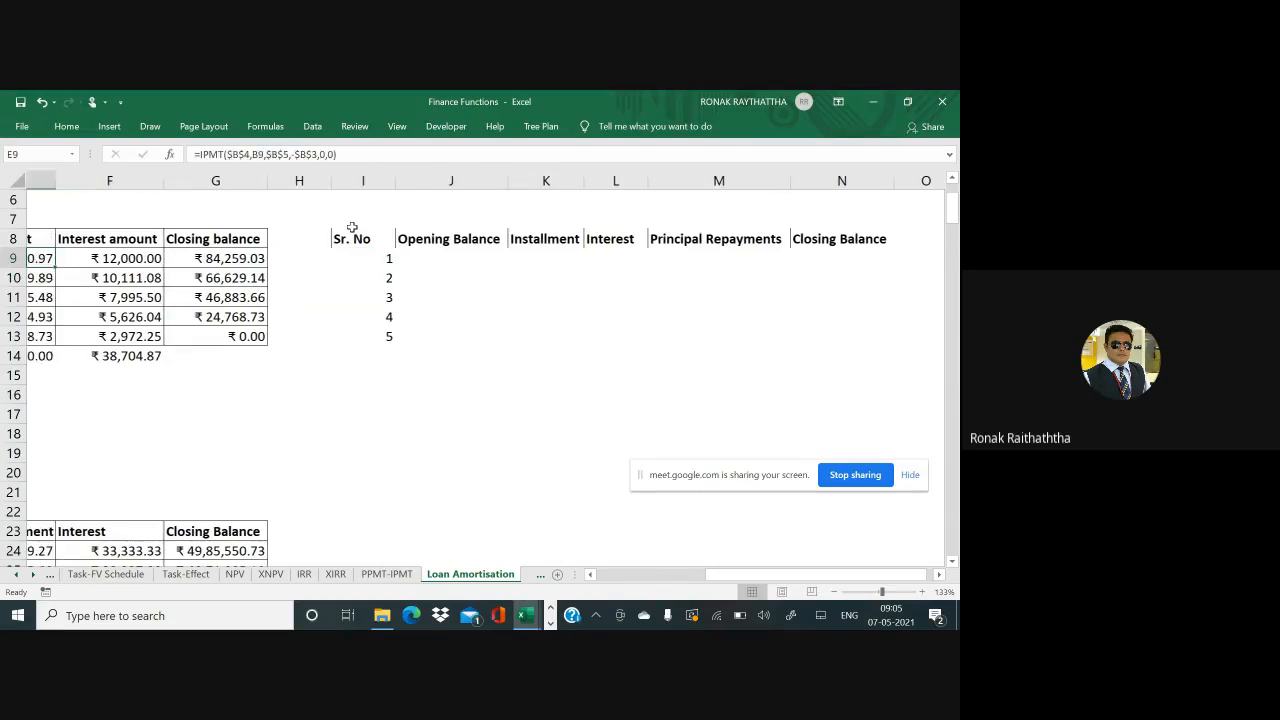
{"action": "key", "text": "ctrl+Home"}
{"action": "key", "text": "Down"}
{"action": "key", "text": "Down"}
{"action": "key", "text": "Down"}
{"action": "key", "text": "Down"}
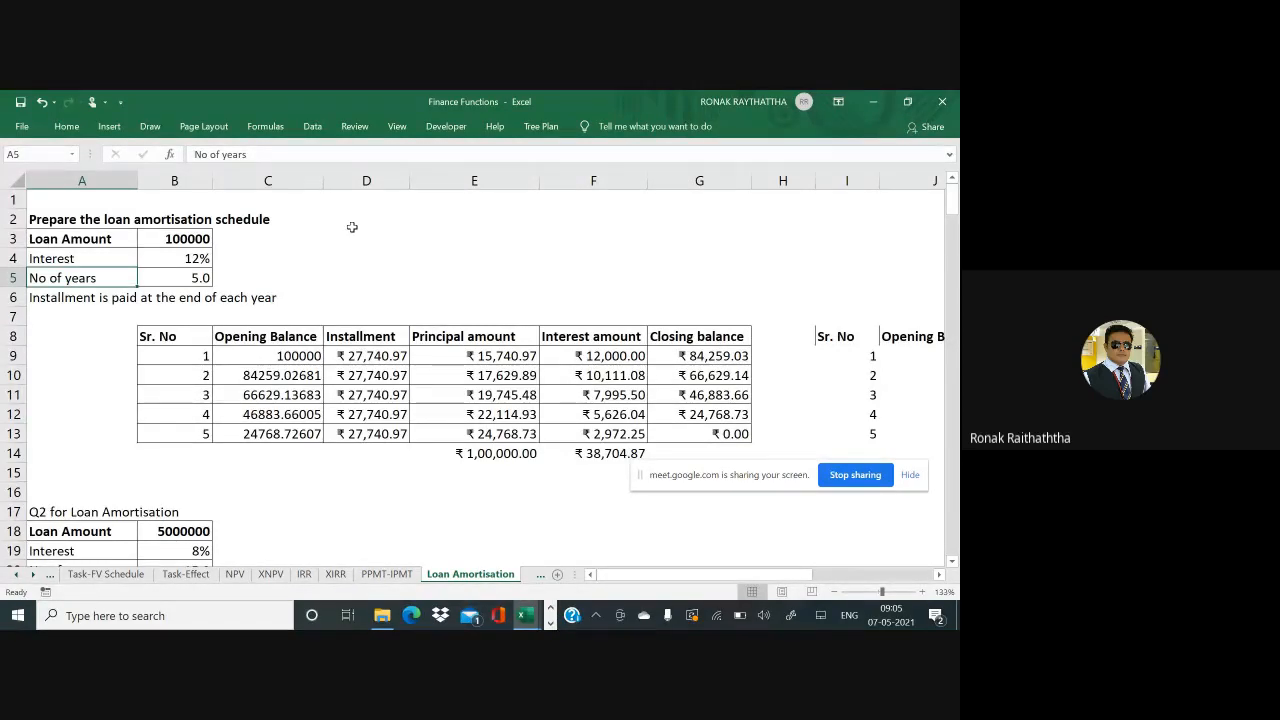
{"action": "key", "text": "Right"}
{"action": "key", "text": "Right"}
{"action": "key", "text": "Right"}
{"action": "key", "text": "Right"}
{"action": "key", "text": "Right"}
{"action": "key", "text": "Right"}
{"action": "key", "text": "Right"}
{"action": "key", "text": "Right"}
{"action": "key", "text": "Right"}
{"action": "key", "text": "Right"}
{"action": "key", "text": "Right"}
{"action": "key", "text": "Right"}
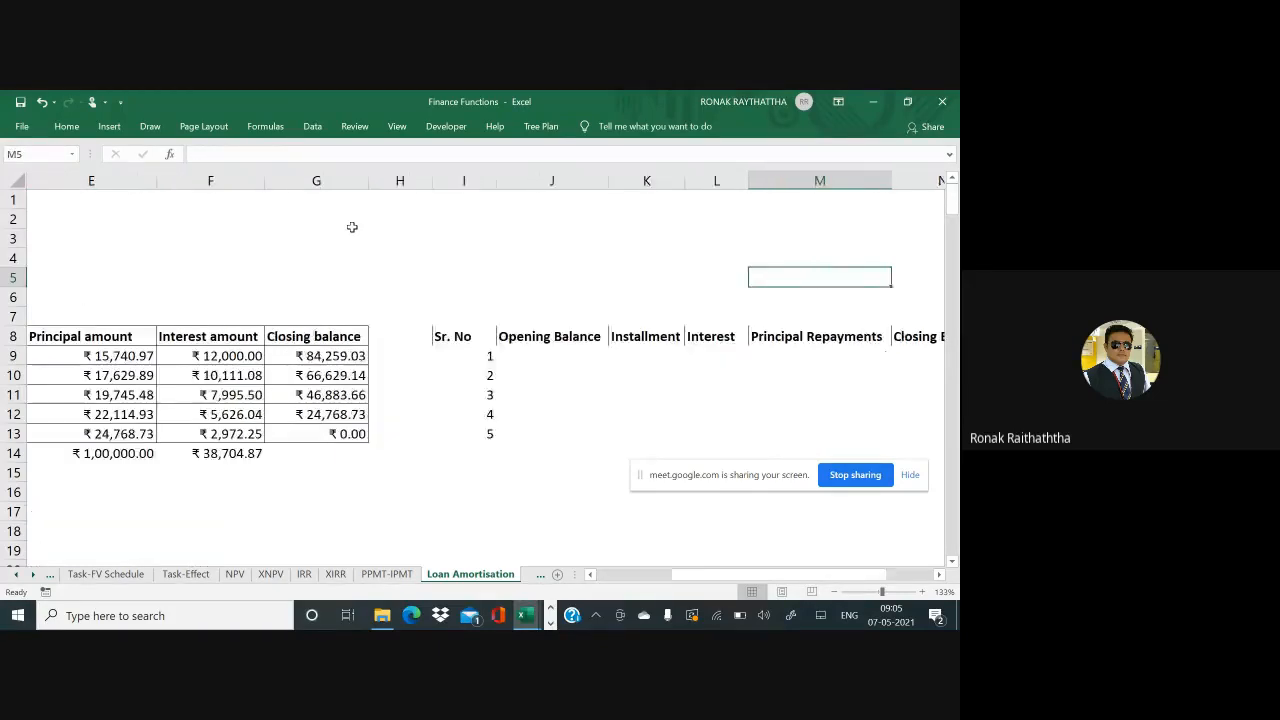
{"action": "key", "text": "Right"}
{"action": "key", "text": "Right"}
{"action": "key", "text": "Right"}
{"action": "key", "text": "Down"}
{"action": "key", "text": "Down"}
{"action": "key", "text": "Left"}
{"action": "key", "text": "Left"}
{"action": "key", "text": "Left"}
{"action": "key", "text": "Left"}
{"action": "key", "text": "Down"}
{"action": "key", "text": "Left"}
{"action": "key", "text": "Left"}
{"action": "key", "text": "Left"}
{"action": "key", "text": "Down"}
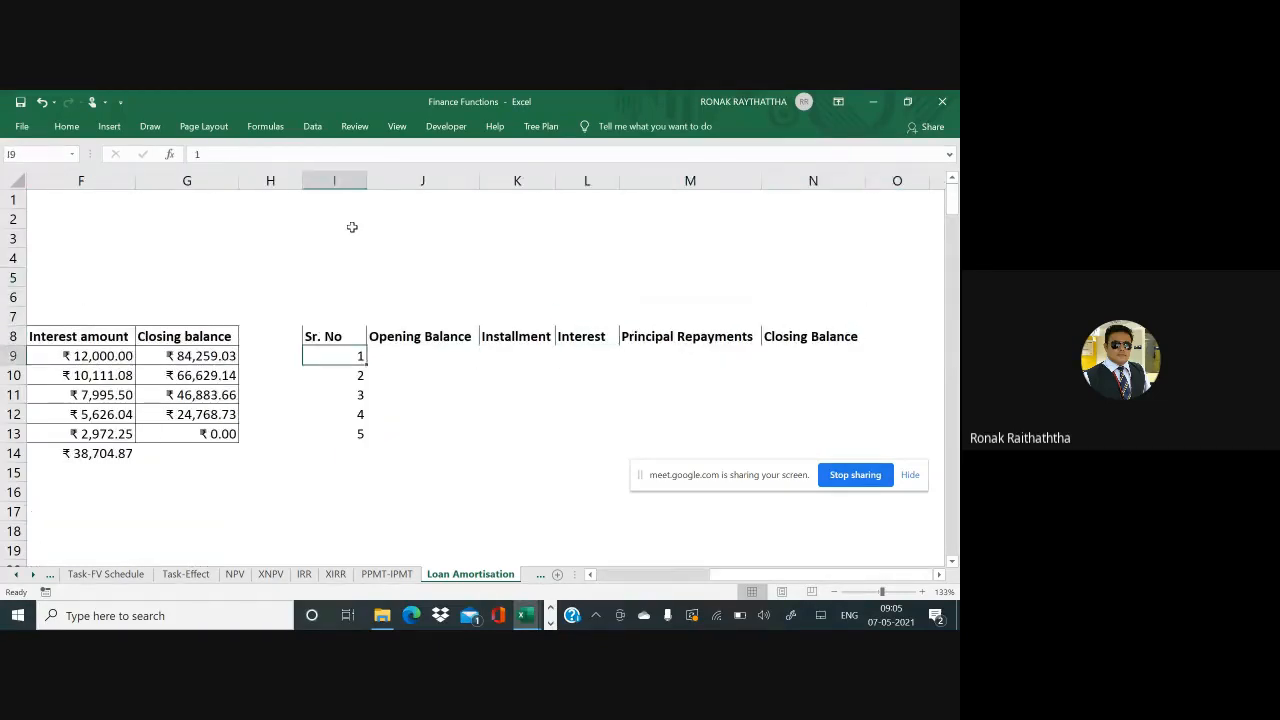
{"action": "key", "text": "Up"}
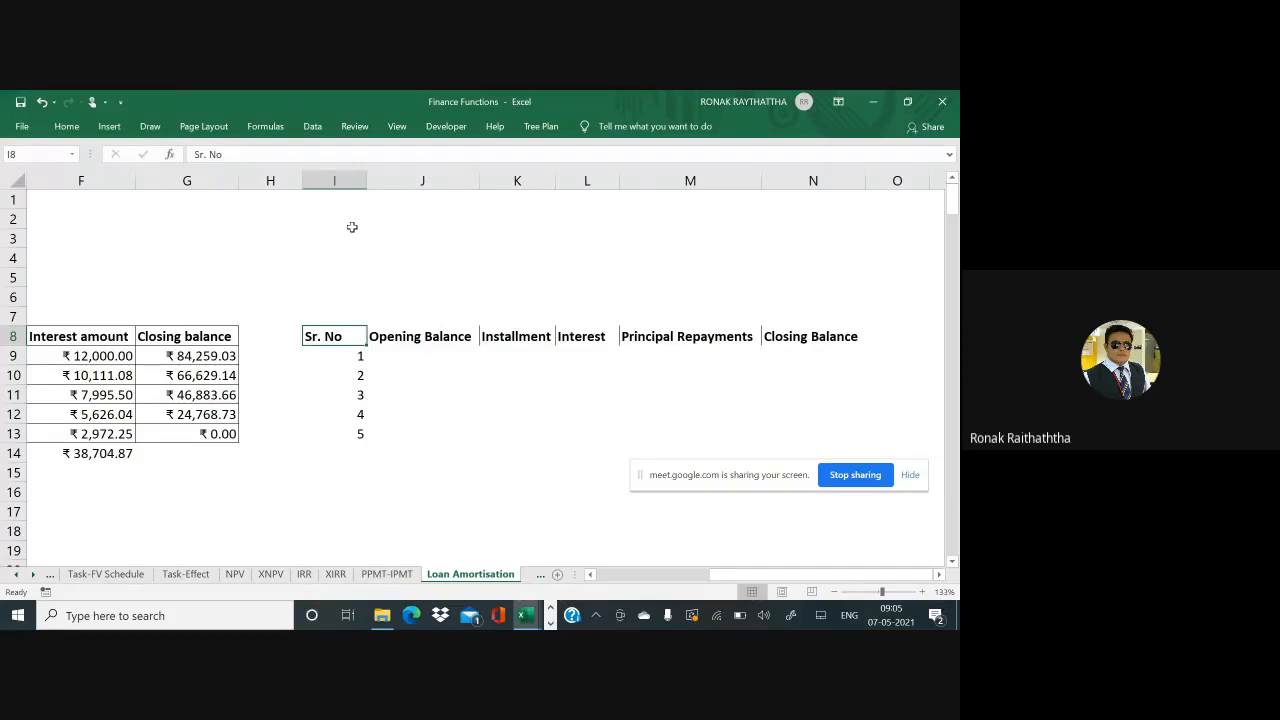
{"action": "key", "text": "ctrl+shift+Right"}
{"action": "key", "text": "ctrl+shift+Down"}
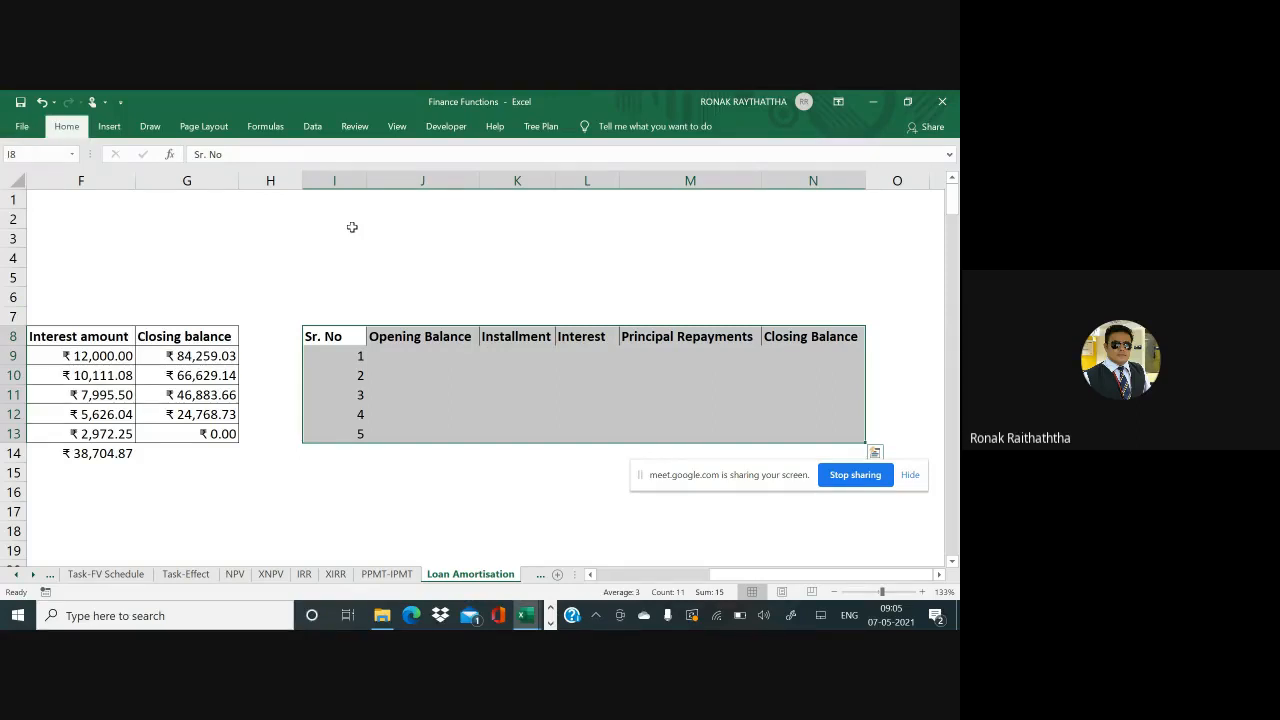
Apply All Borders to the table I8:N13
{"action": "key", "text": "alt+h"}
{"action": "key", "text": "b"}
{"action": "key", "text": "a"}
{"action": "key", "text": "Down"}
{"action": "key", "text": "Down"}
{"action": "key", "text": "Down"}
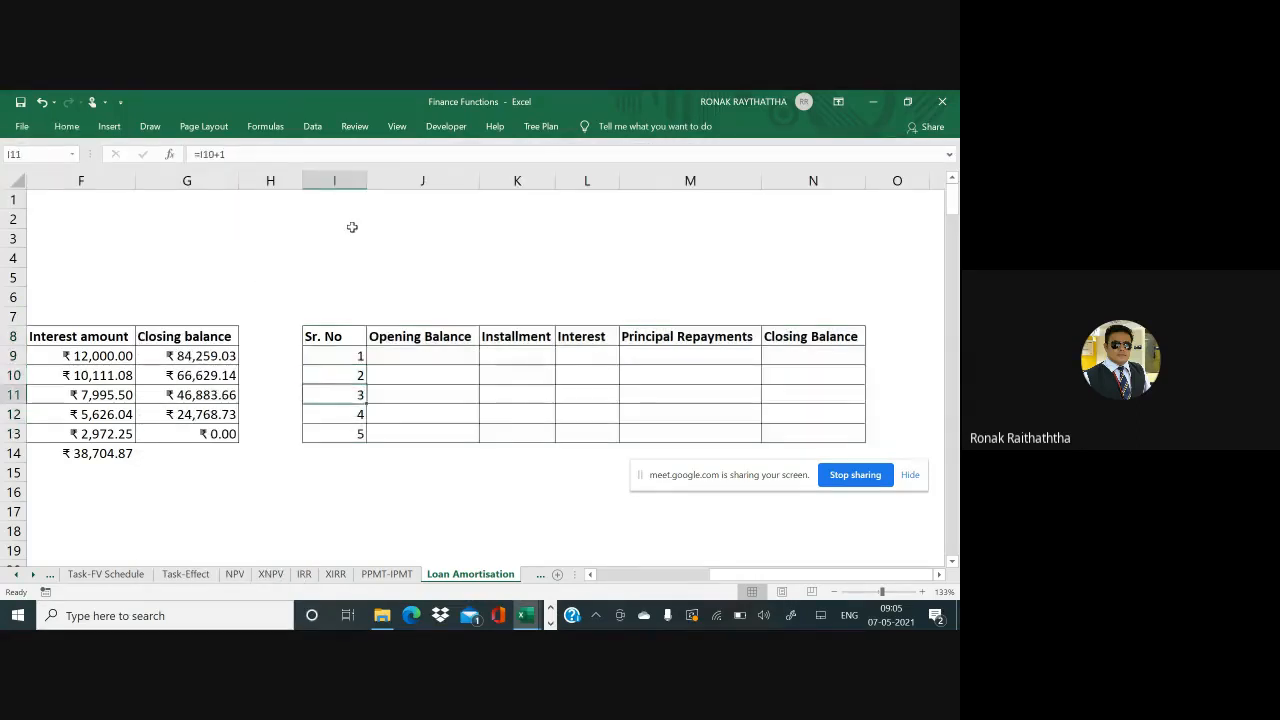
Fill the header row I8:N8 red, then go to the first opening balance cell
{"action": "key", "text": "Up"}
{"action": "key", "text": "Up"}
{"action": "key", "text": "Up"}
{"action": "key", "text": "ctrl+shift+Right"}
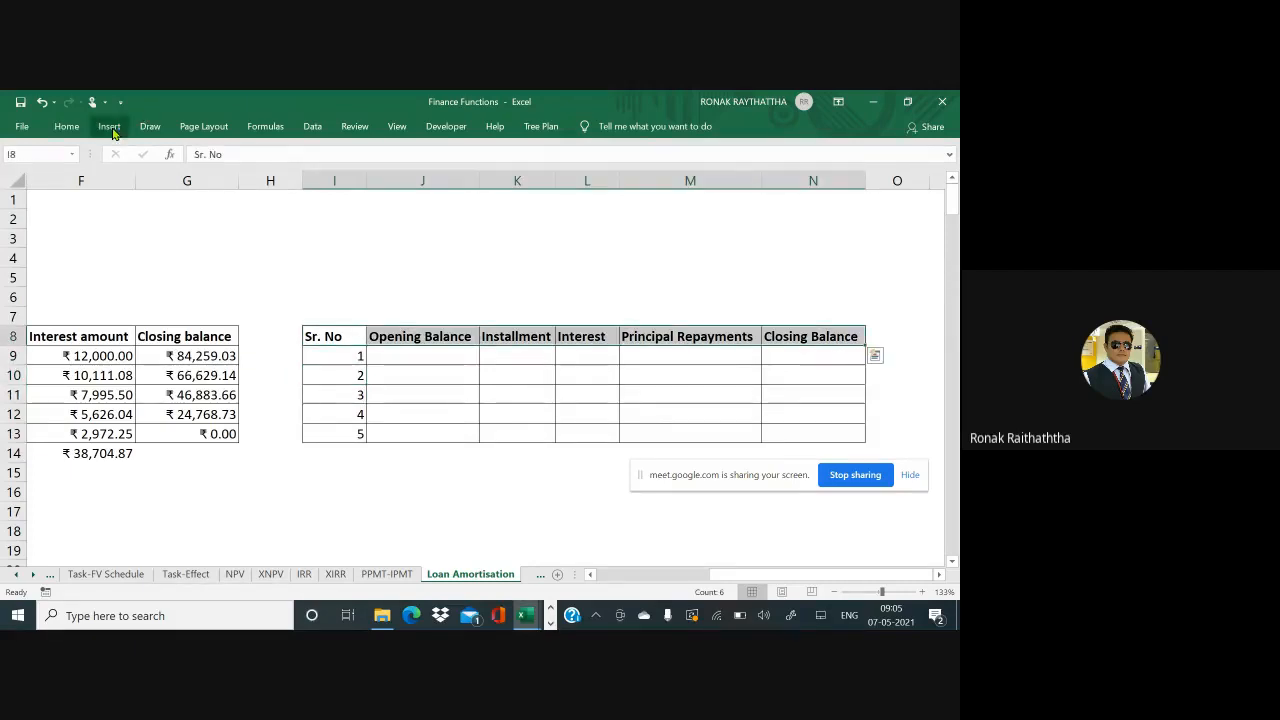
{"action": "left_click", "coordinate": [78, 130]}
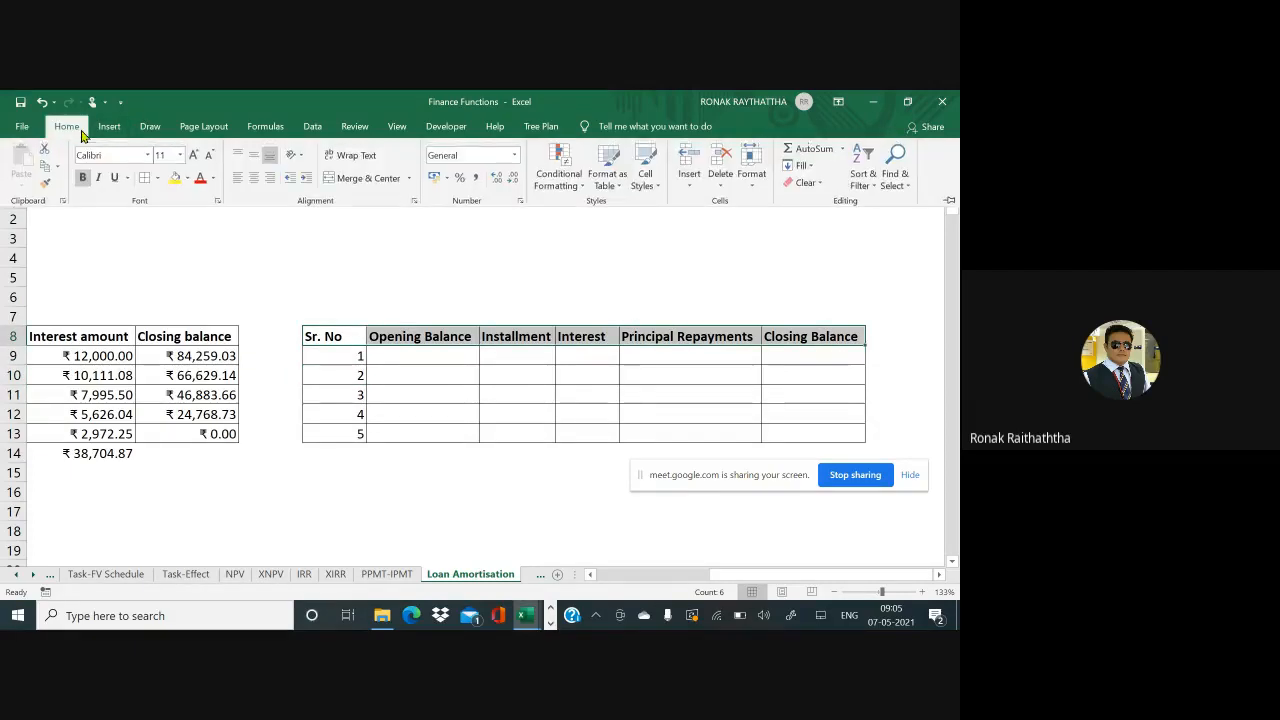
{"action": "left_click", "coordinate": [174, 179]}
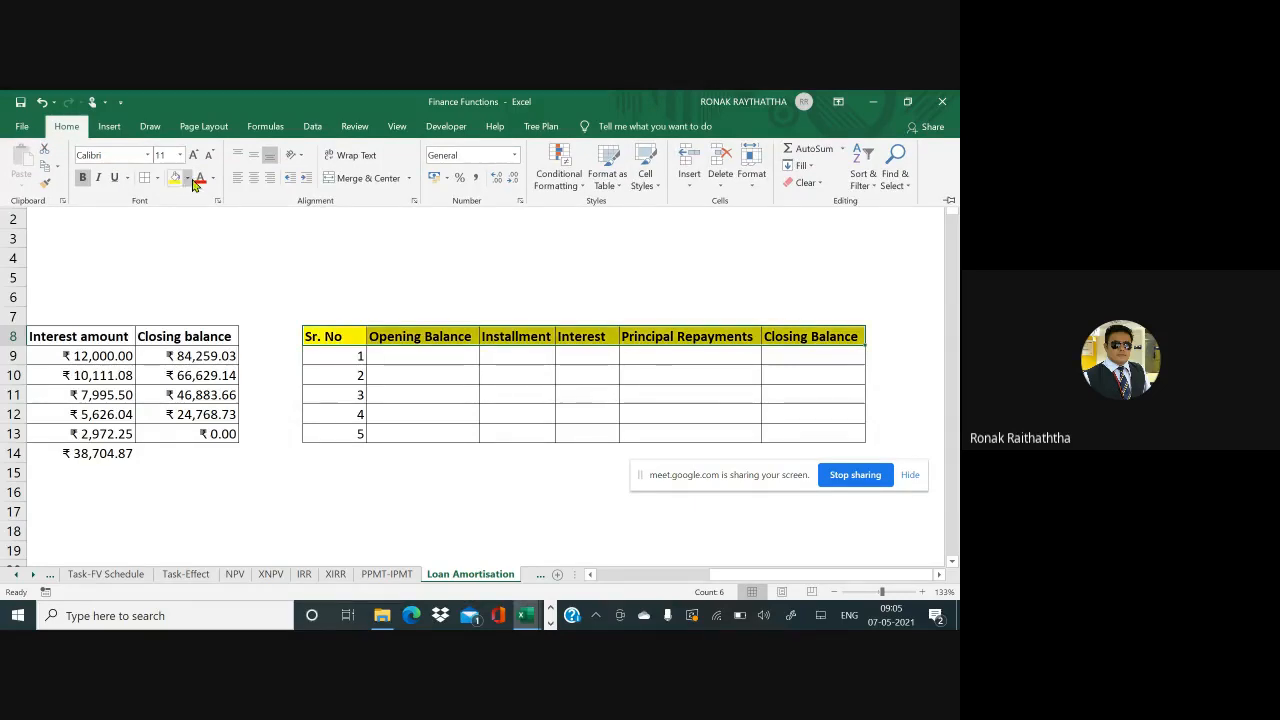
{"action": "left_click", "coordinate": [188, 179]}
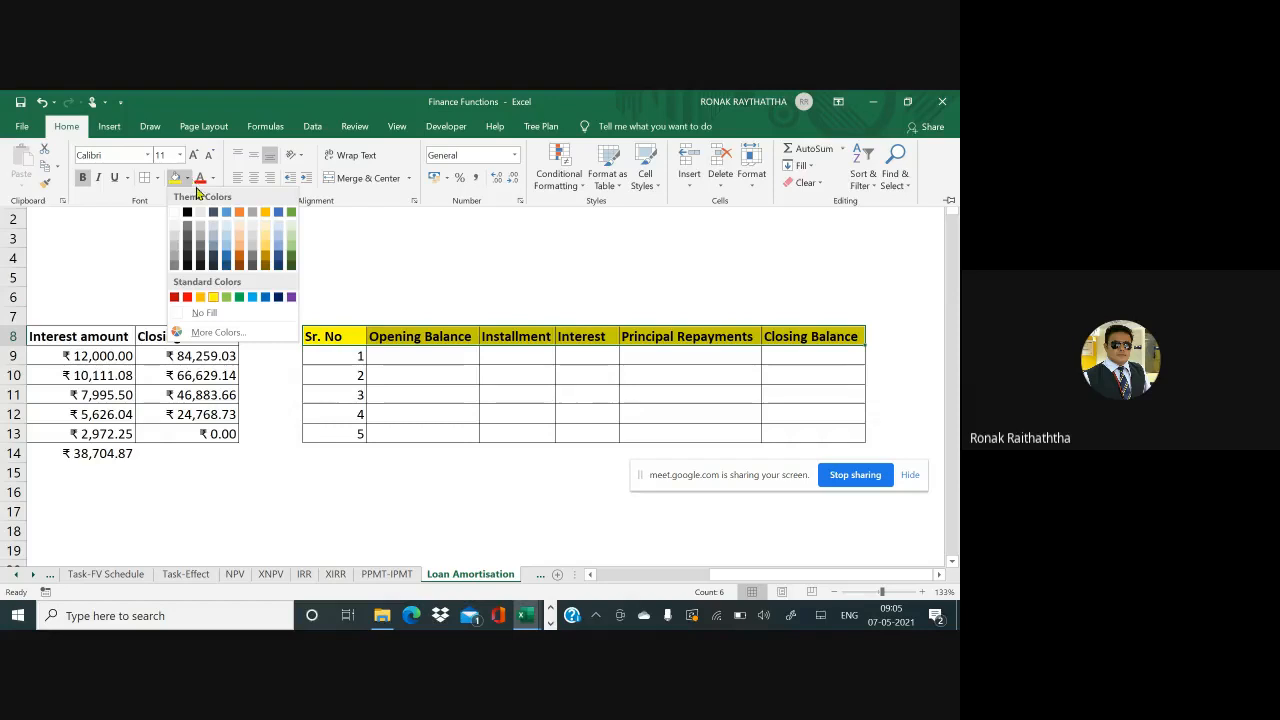
{"action": "left_click", "coordinate": [188, 300]}
{"action": "key", "text": "ctrl+F1"}
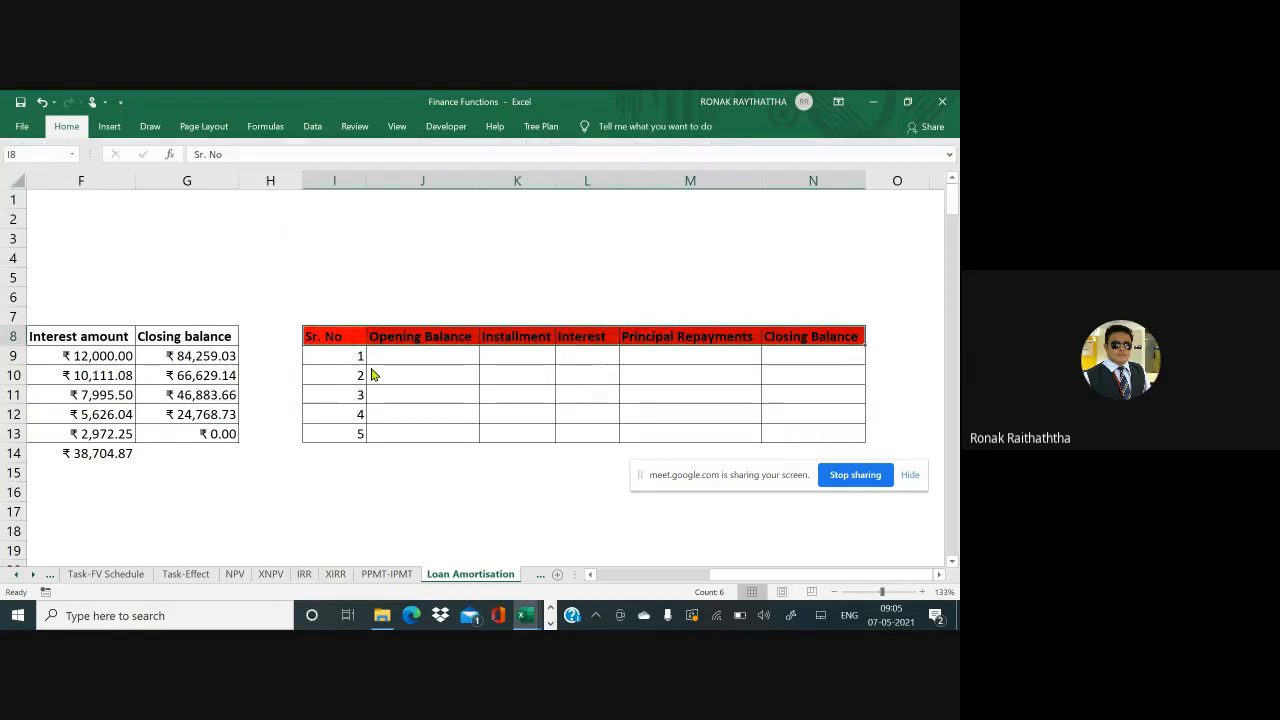
{"action": "left_click", "coordinate": [393, 358]}
{"action": "key", "text": "Left"}
{"action": "key", "text": "Left"}
{"action": "key", "text": "Left"}
{"action": "key", "text": "Left"}
{"action": "key", "text": "Left"}
{"action": "key", "text": "Left"}
{"action": "key", "text": "Left"}
{"action": "key", "text": "Left"}
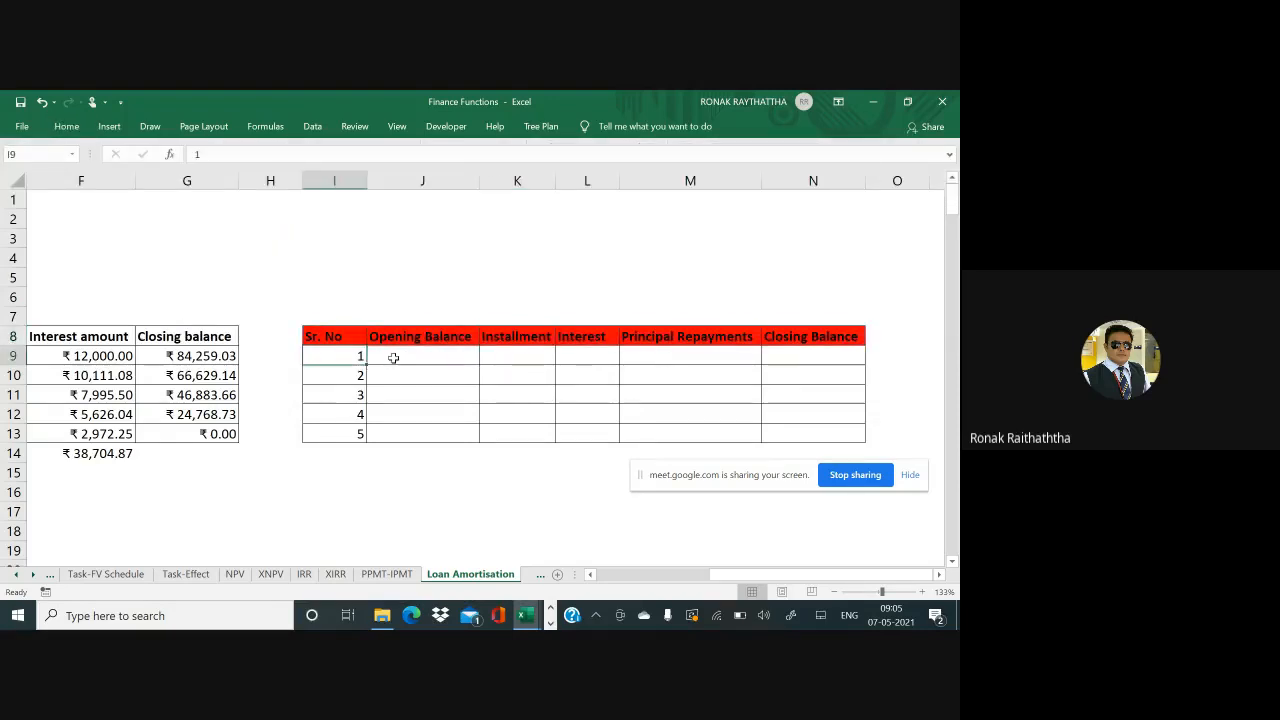
{"action": "key", "text": "Left"}
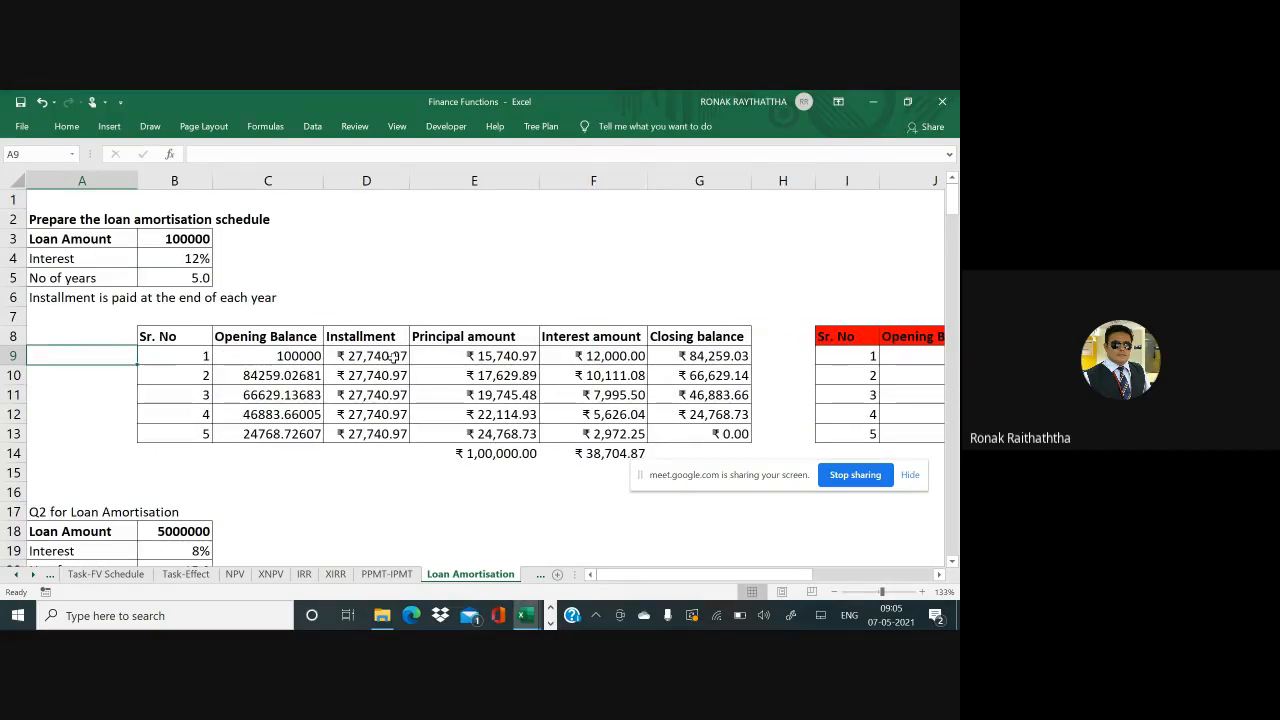
Enter 100000 as the first-year opening balance in J9
{"action": "key", "text": "Right"}
{"action": "key", "text": "Right"}
{"action": "key", "text": "Right"}
{"action": "key", "text": "Right"}
{"action": "key", "text": "Right"}
{"action": "key", "text": "Right"}
{"action": "key", "text": "Right"}
{"action": "key", "text": "Right"}
{"action": "key", "text": "Right"}
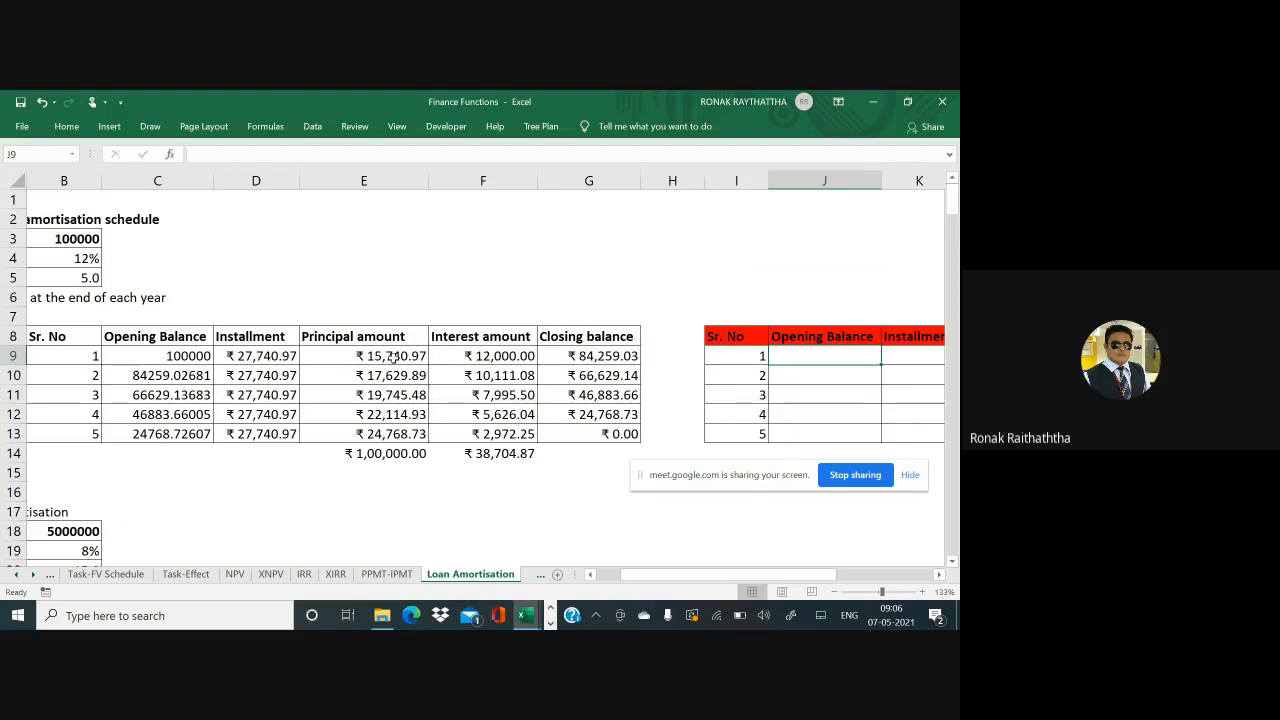
{"action": "type", "text": "100000"}
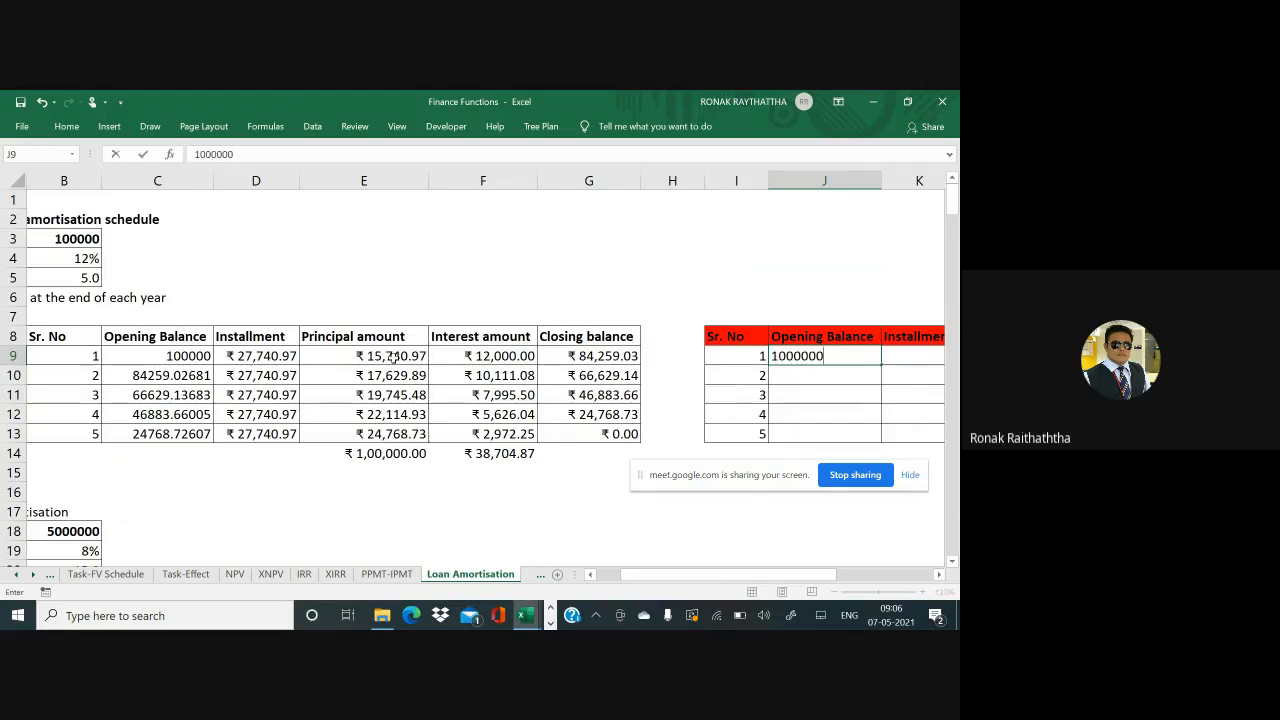
{"action": "key", "text": "Return"}
{"action": "key", "text": "Up"}
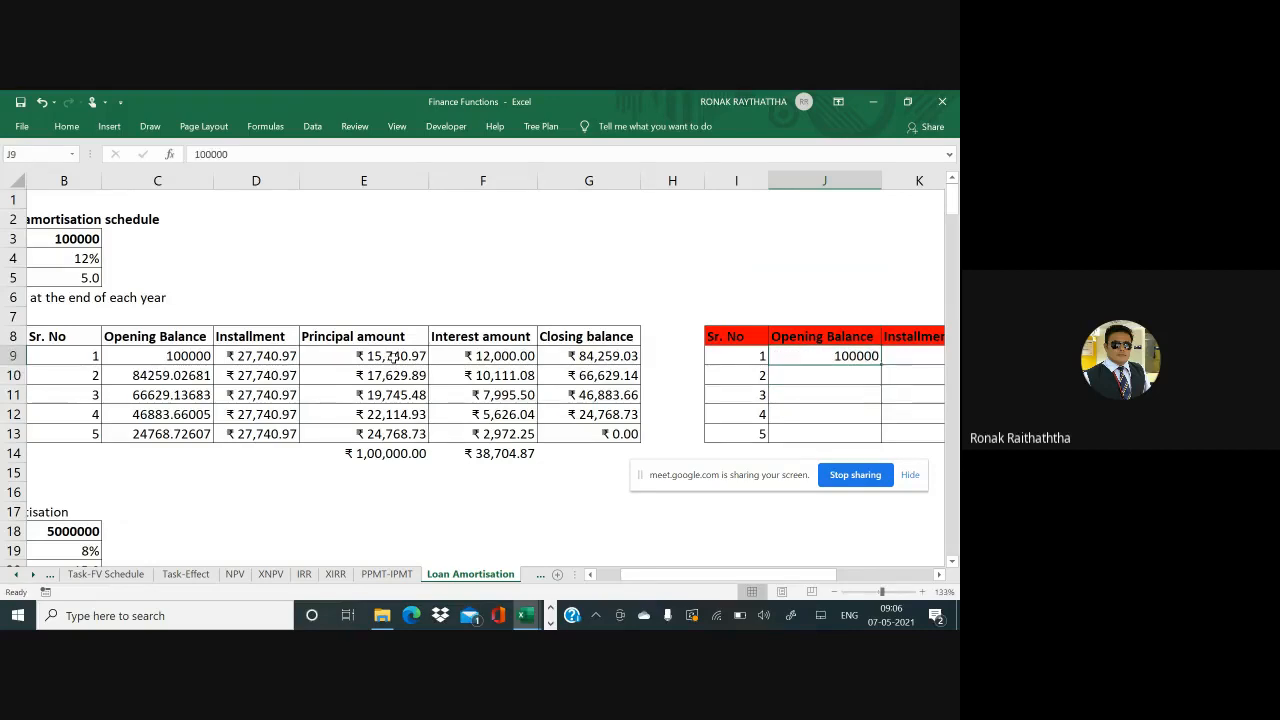
{"action": "key", "text": "Right"}
{"action": "key", "text": "Right"}
{"action": "key", "text": "Right"}
{"action": "key", "text": "Right"}
{"action": "key", "text": "Right"}
{"action": "key", "text": "Left"}
{"action": "key", "text": "Left"}
{"action": "key", "text": "Left"}
{"action": "key", "text": "Left"}
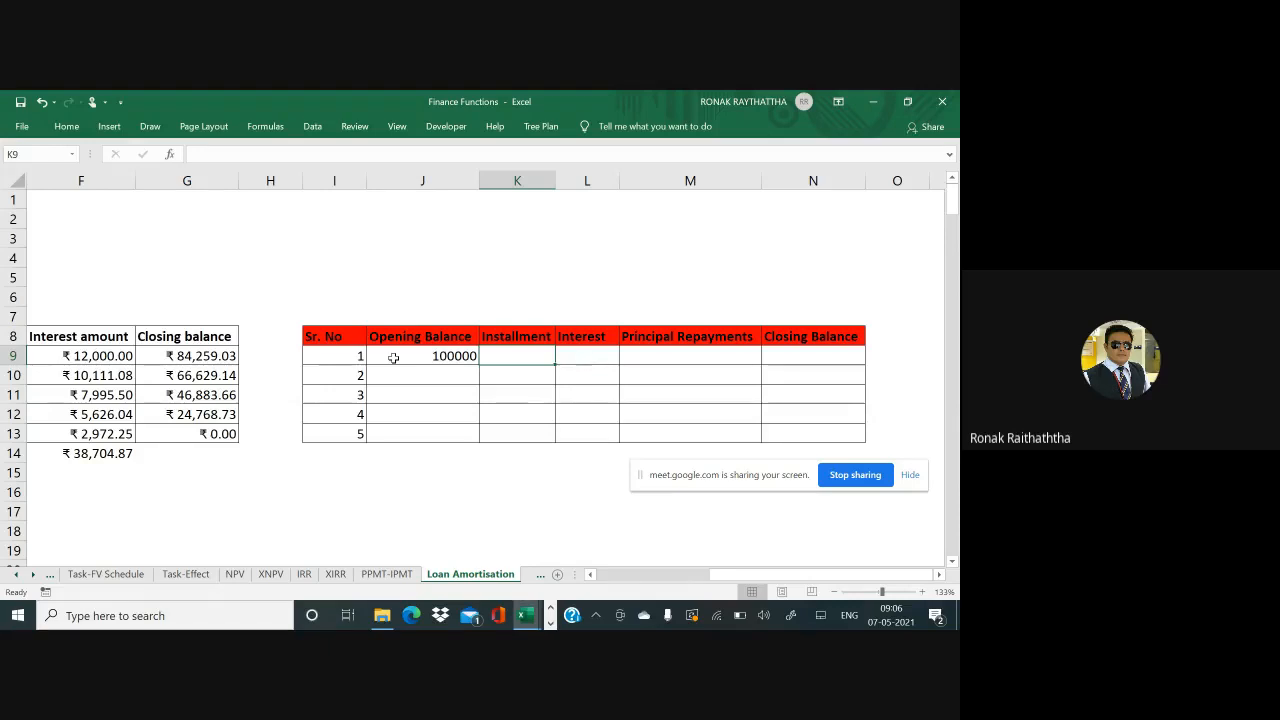
Enter =PMT(12%,5,-100000,0,0) in K9, showing ₹27,740.97, and copy it
{"action": "type", "text": "="}
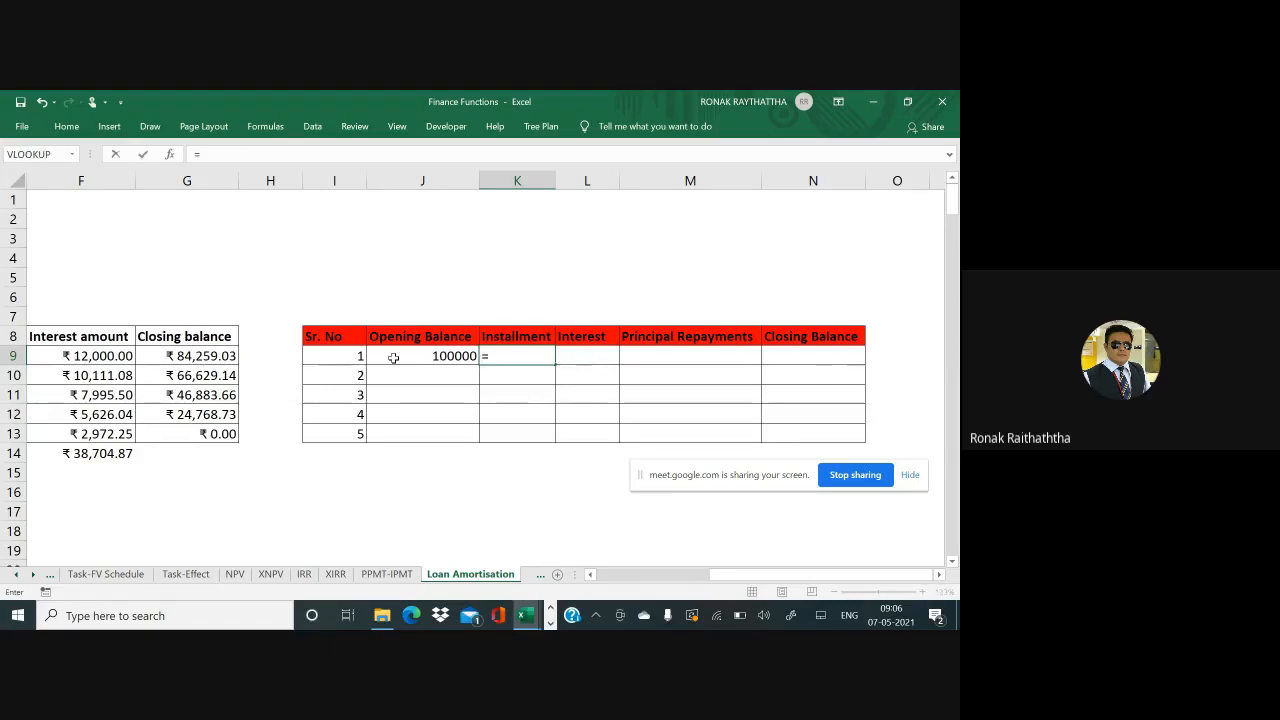
{"action": "type", "text": "pmt("}
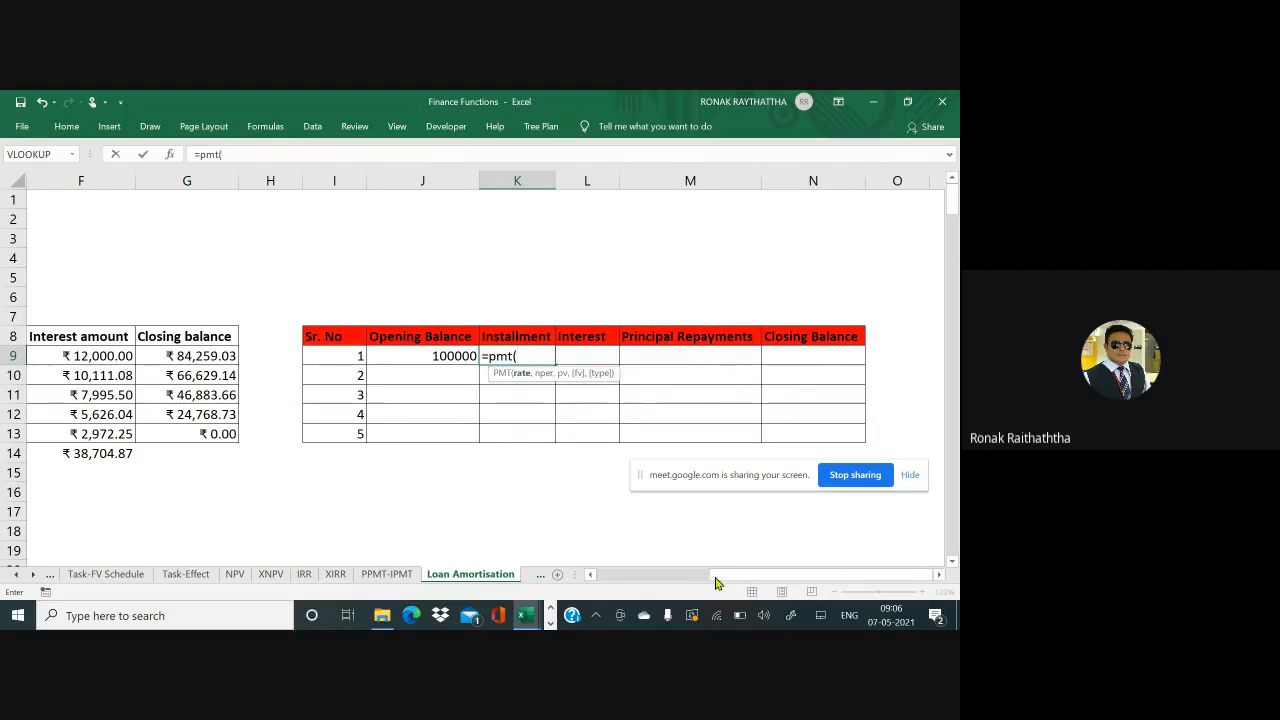
{"action": "mouse_move", "coordinate": [720, 583]}
{"action": "left_mouse_down"}
{"action": "mouse_move", "coordinate": [670, 583]}
{"action": "mouse_move", "coordinate": [738, 592]}
{"action": "left_mouse_up"}
{"action": "type", "text": "12%"}
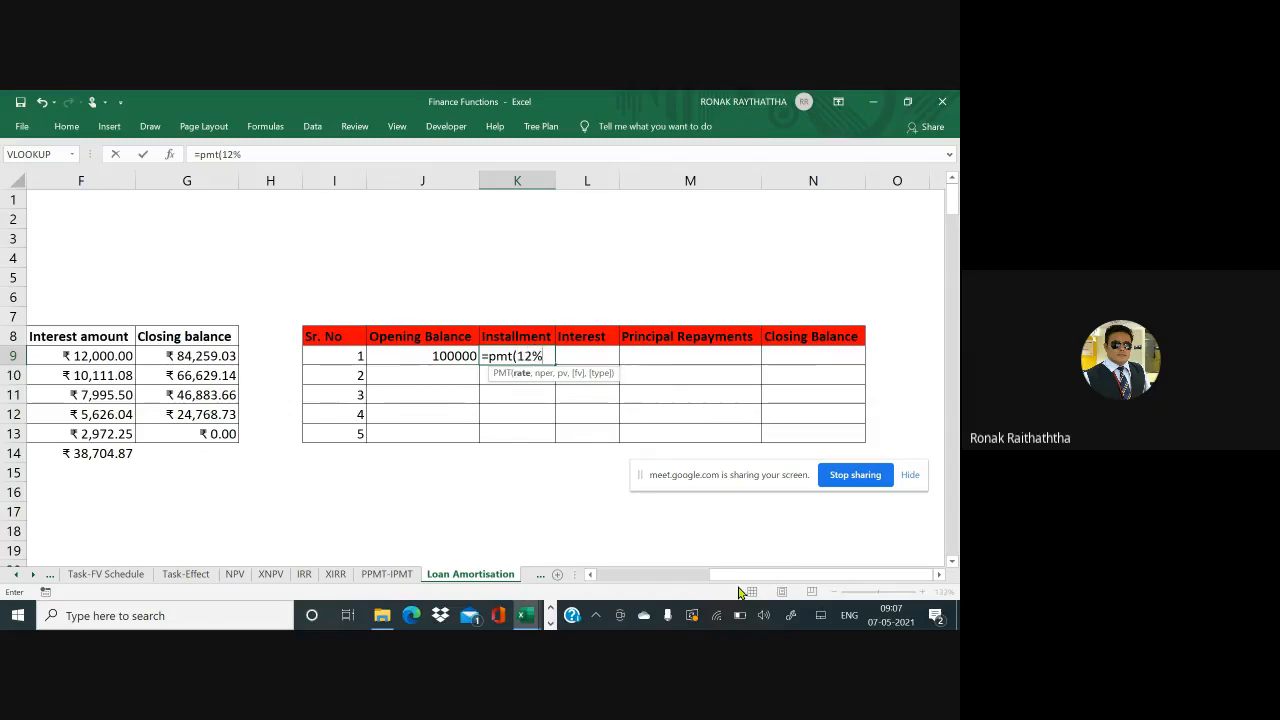
{"action": "type", "text": ","}
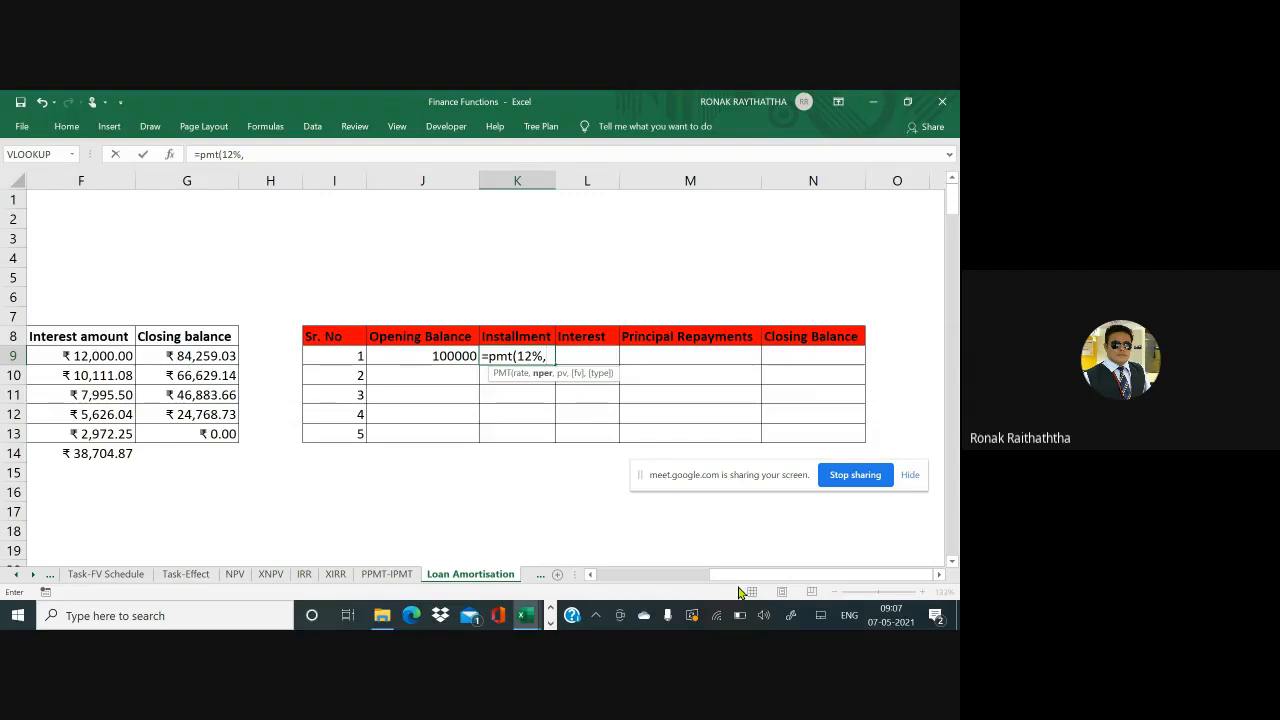
{"action": "type", "text": "5,"}
{"action": "type", "text": "-"}
{"action": "type", "text": "10000"}
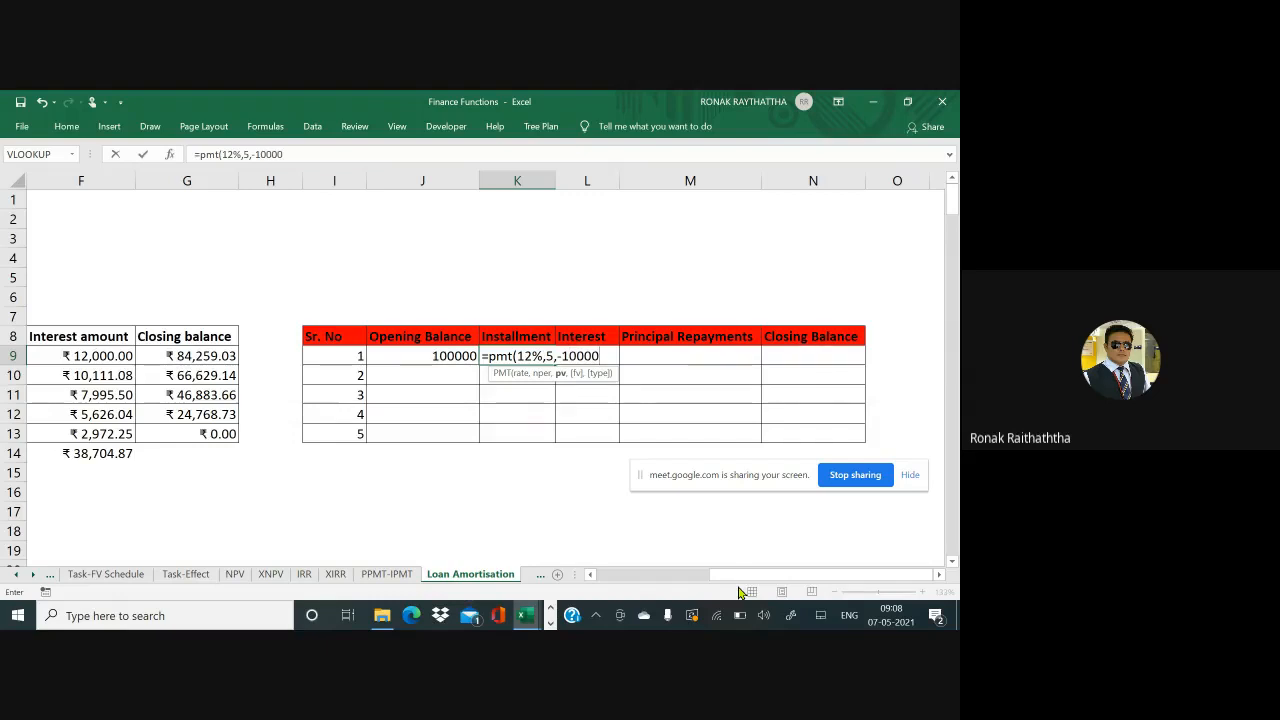
{"action": "type", "text": "0,"}
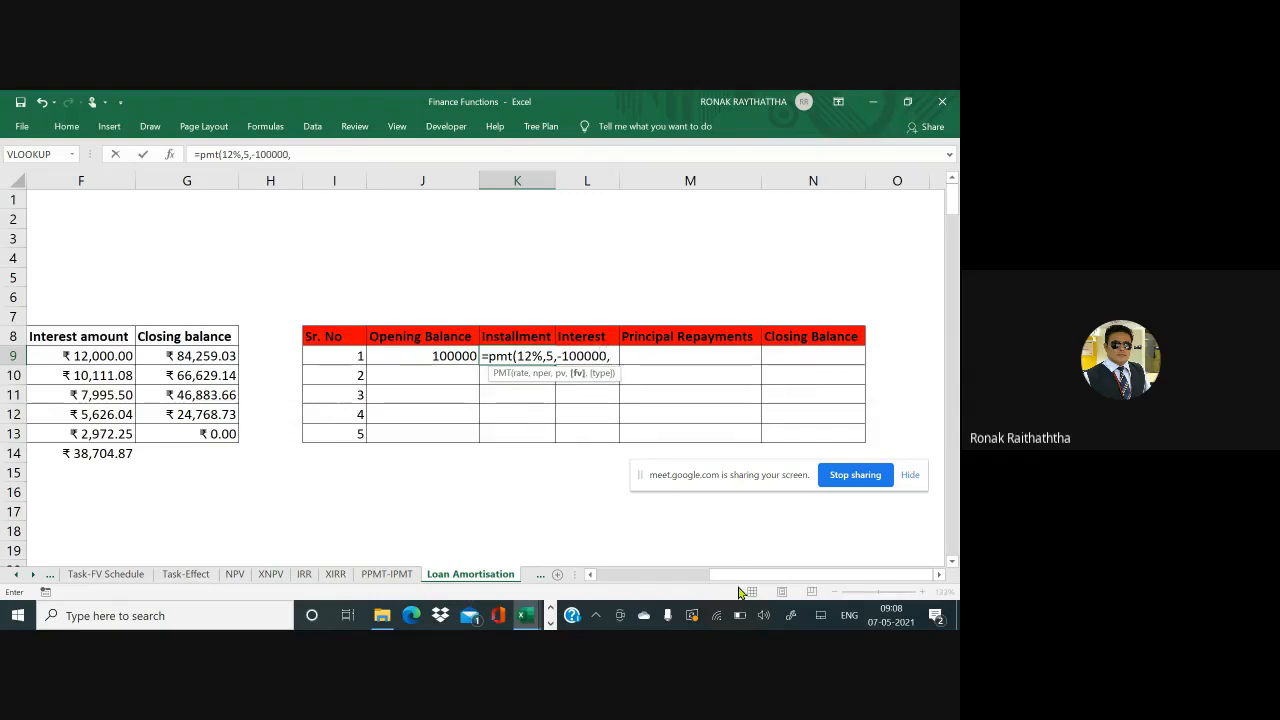
{"action": "type", "text": "0,"}
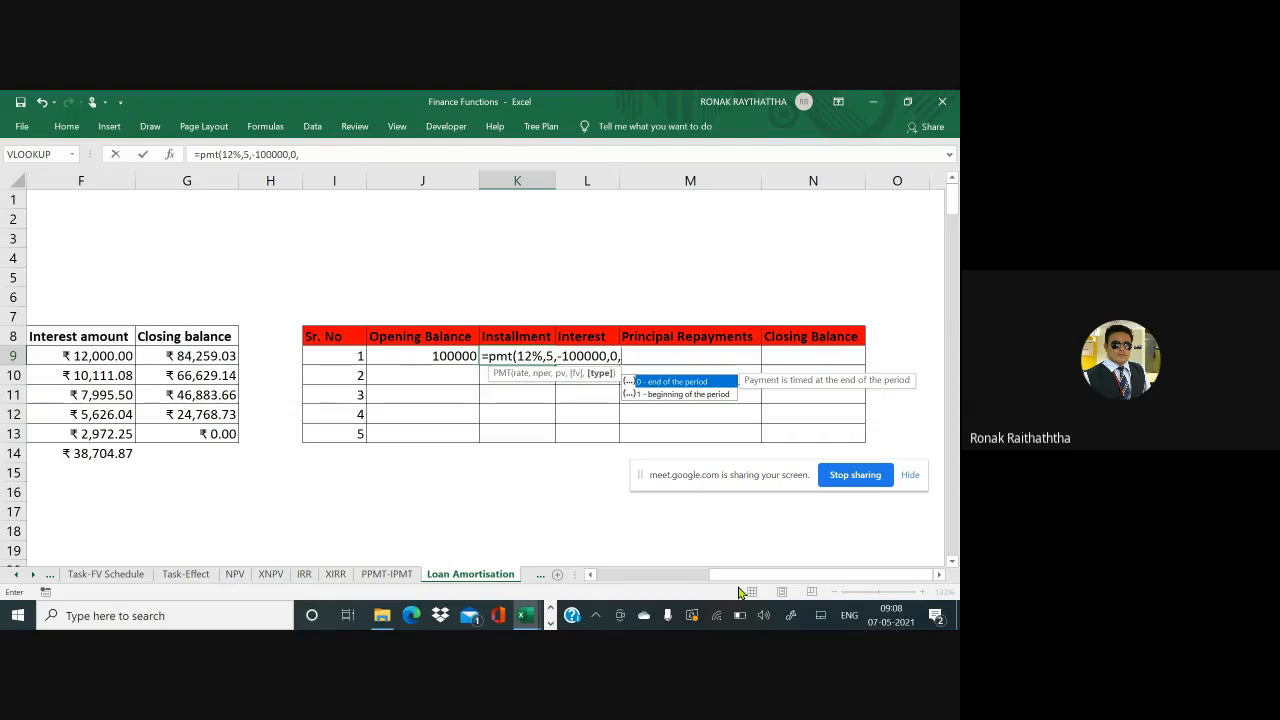
{"action": "type", "text": "0)"}
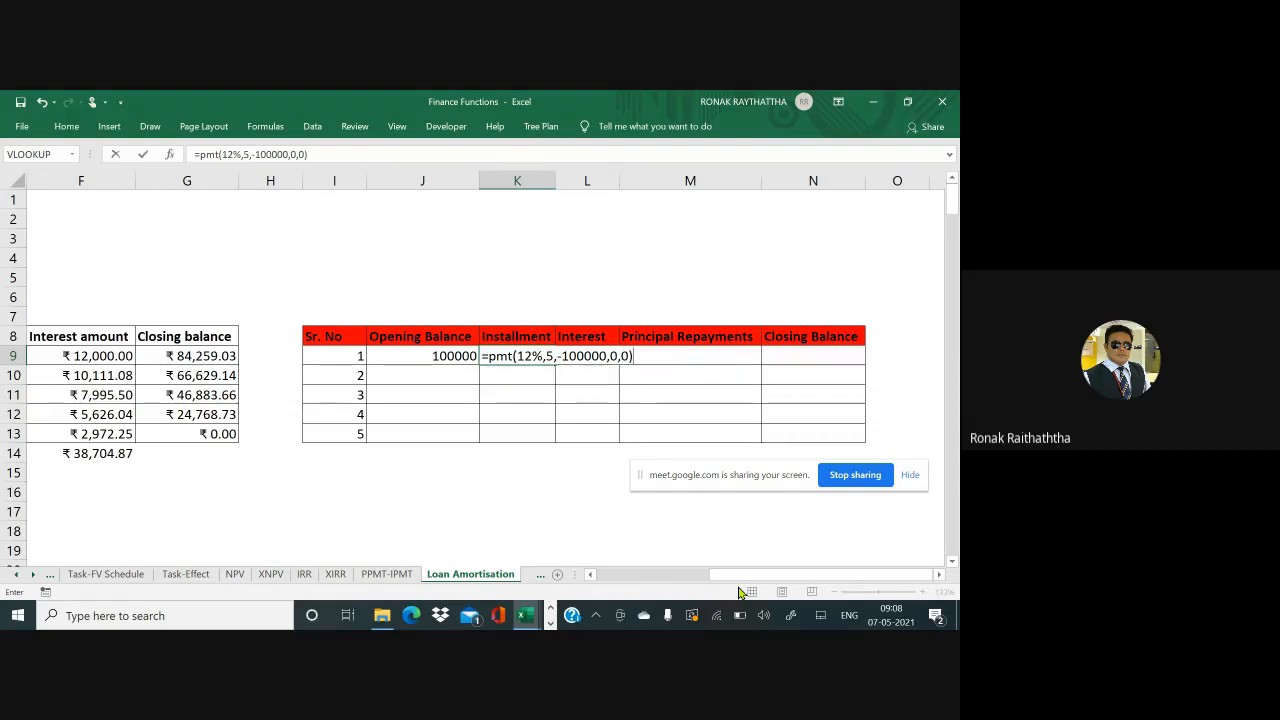
{"action": "key", "text": "Return"}
{"action": "key", "text": "Up"}
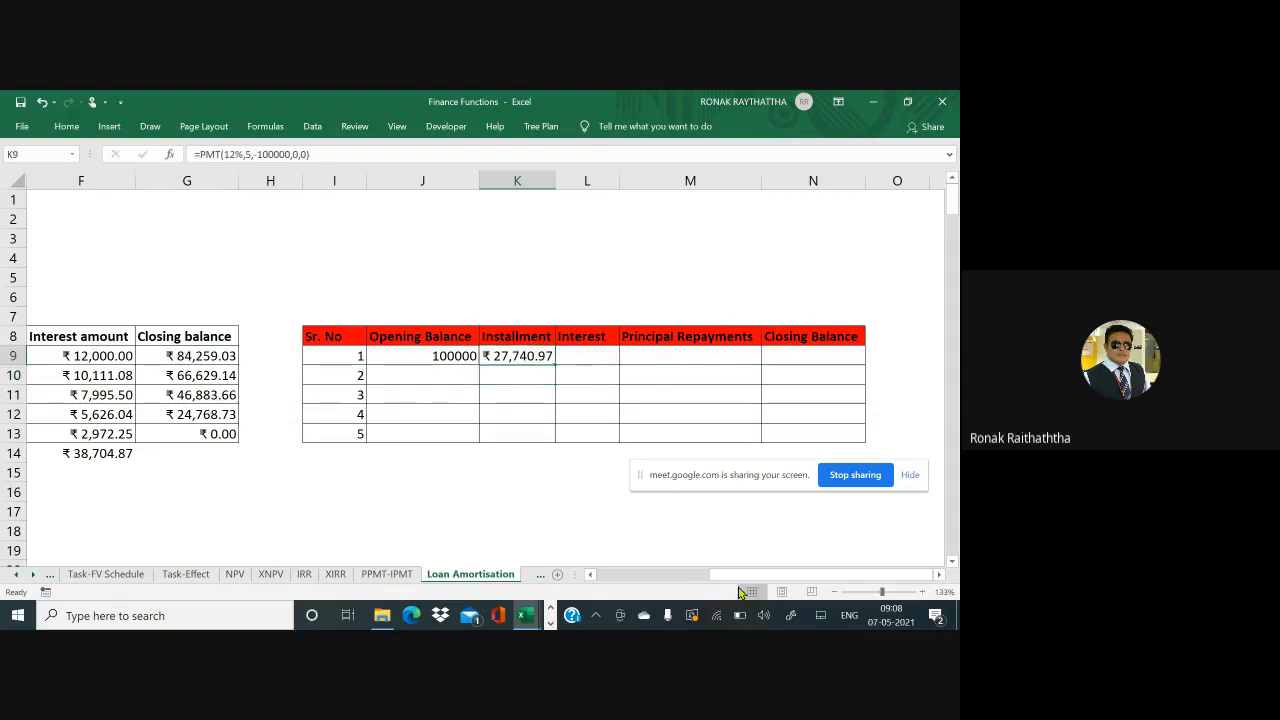
{"action": "key", "text": "ctrl+c"}
Paste the PMT installment formula into K10:K13 so every year shows ₹27,740.97
{"action": "key", "text": "Down"}
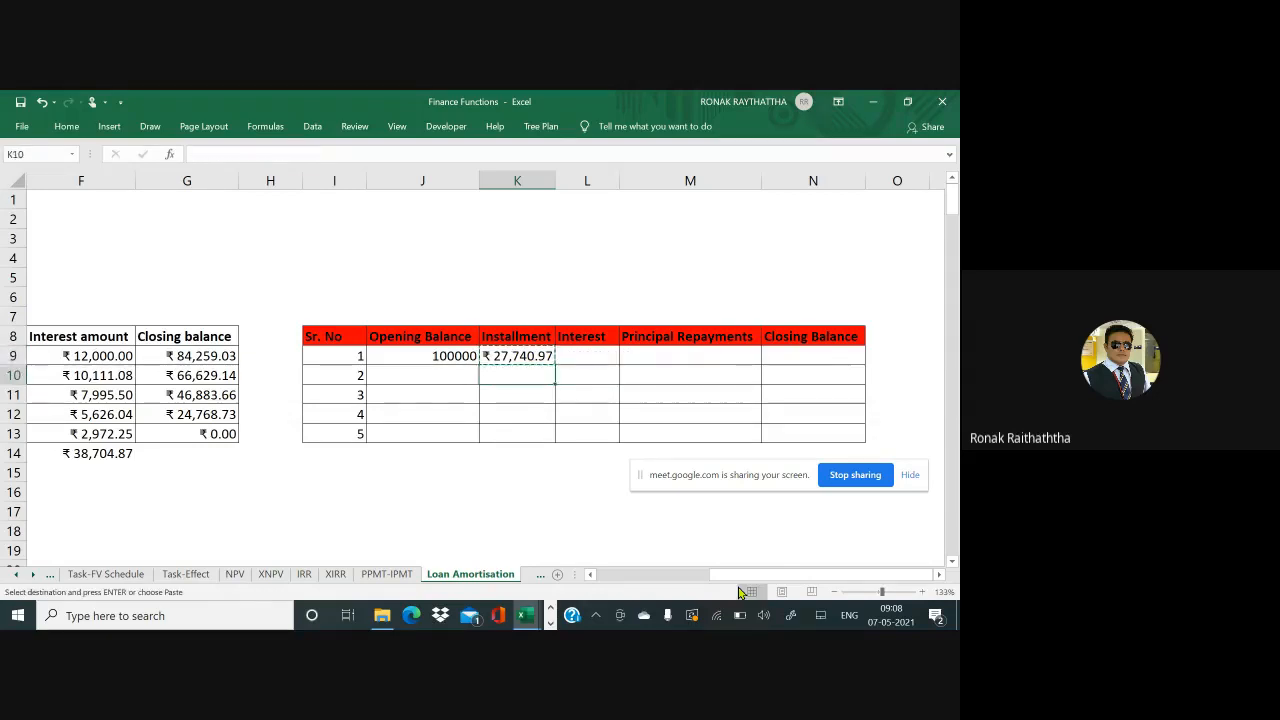
{"action": "key", "text": "shift+Down"}
{"action": "key", "text": "shift+Down"}
{"action": "key", "text": "shift+Down"}
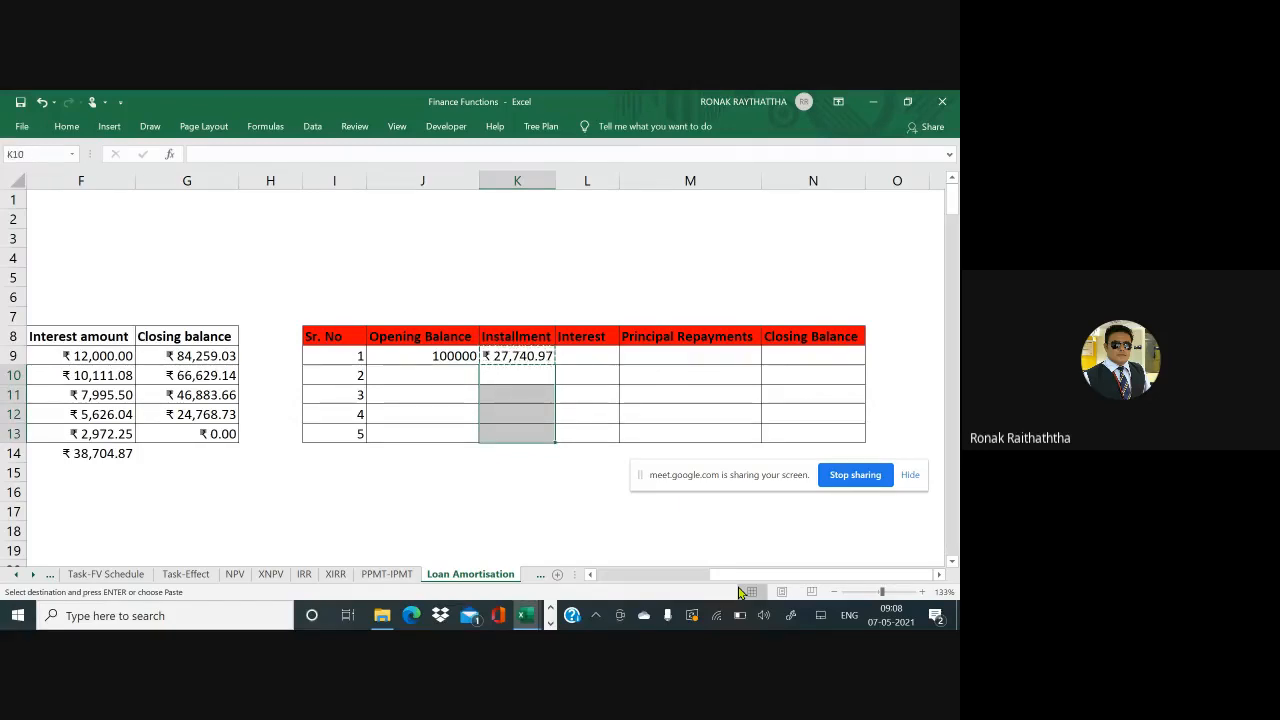
{"action": "key", "text": "Return"}
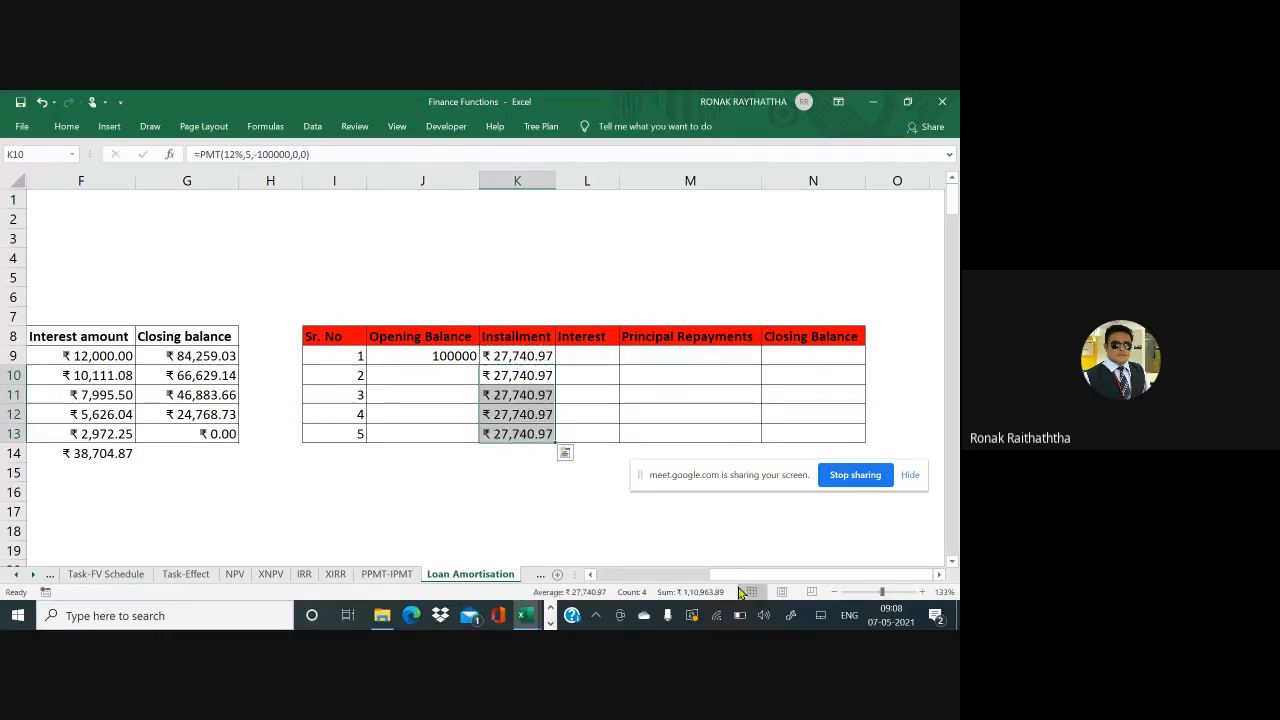
{"action": "key", "text": "Up"}
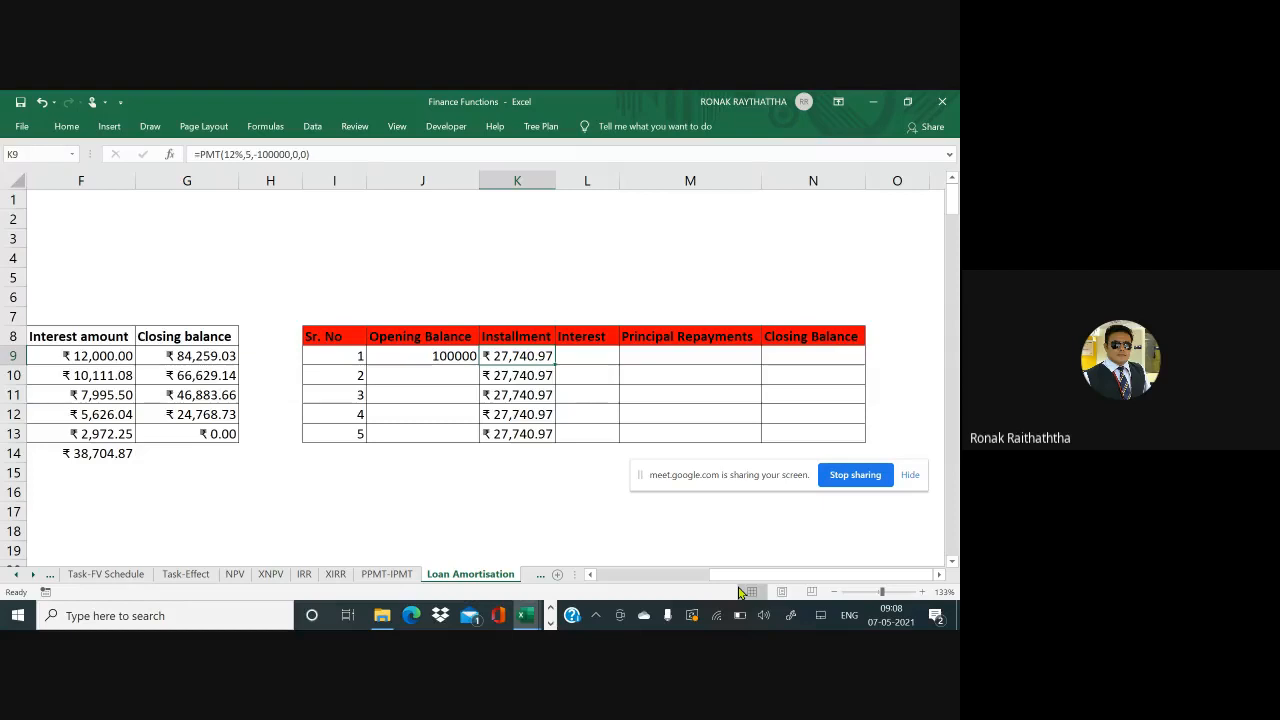
{"action": "key", "text": "Right"}
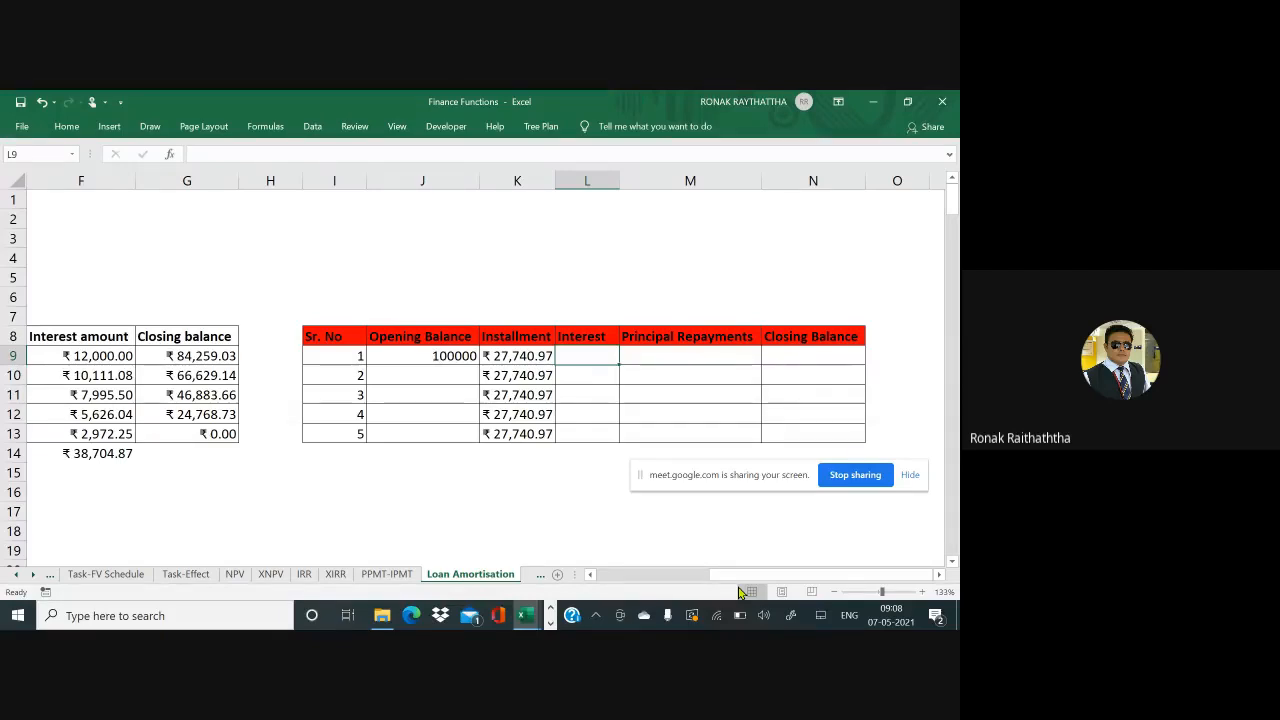
Draw red ink arcs from the Installment header to the Interest and Principal Repayments headers
{"action": "mouse_move", "coordinate": [516, 314]}
{"action": "left_mouse_down"}
{"action": "mouse_move", "coordinate": [564, 293]}
{"action": "mouse_move", "coordinate": [591, 322]}
{"action": "left_mouse_up"}
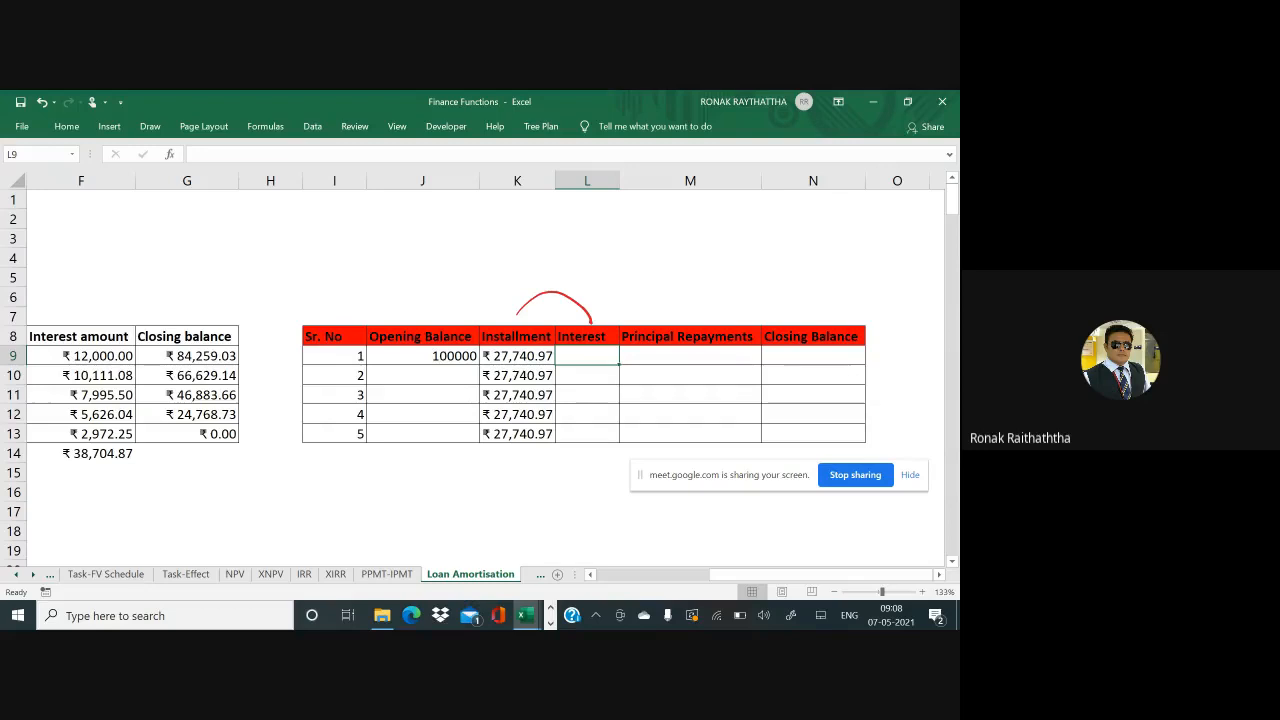
{"action": "mouse_move", "coordinate": [514, 316]}
{"action": "left_mouse_down"}
{"action": "mouse_move", "coordinate": [580, 217]}
{"action": "mouse_move", "coordinate": [709, 287]}
{"action": "mouse_move", "coordinate": [726, 320]}
{"action": "left_mouse_up"}
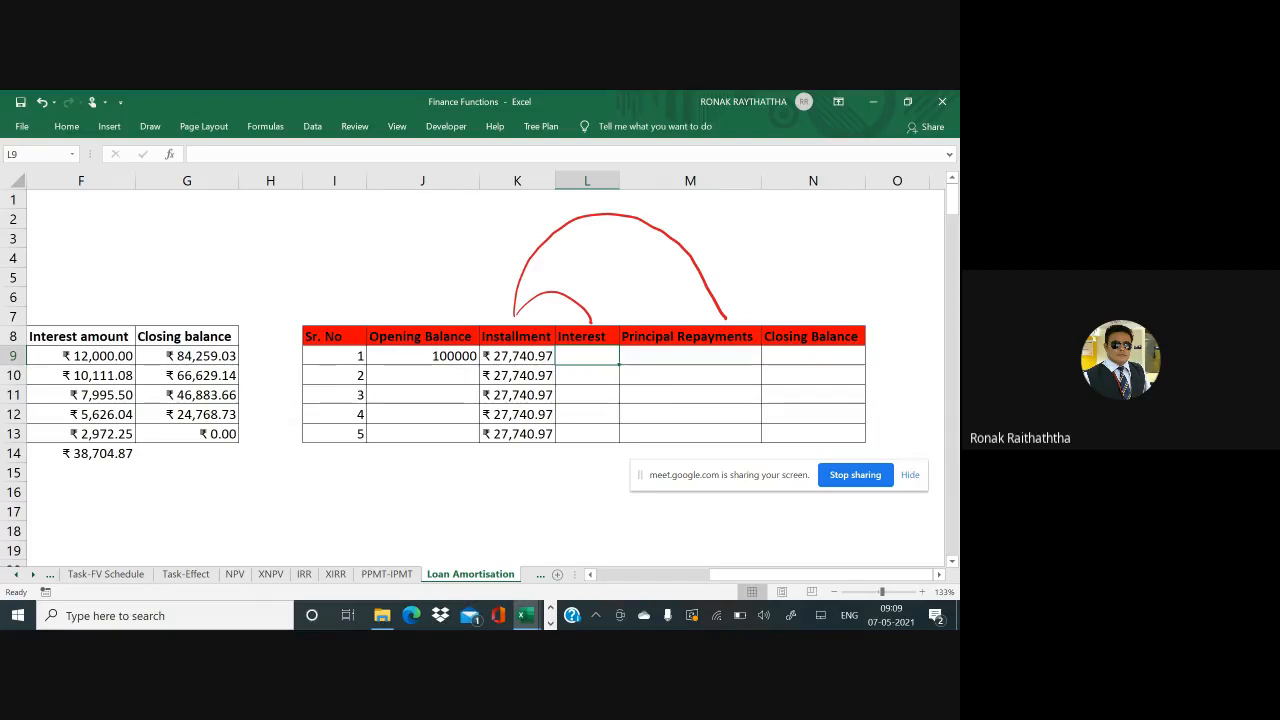
{"action": "type", "text": "="}
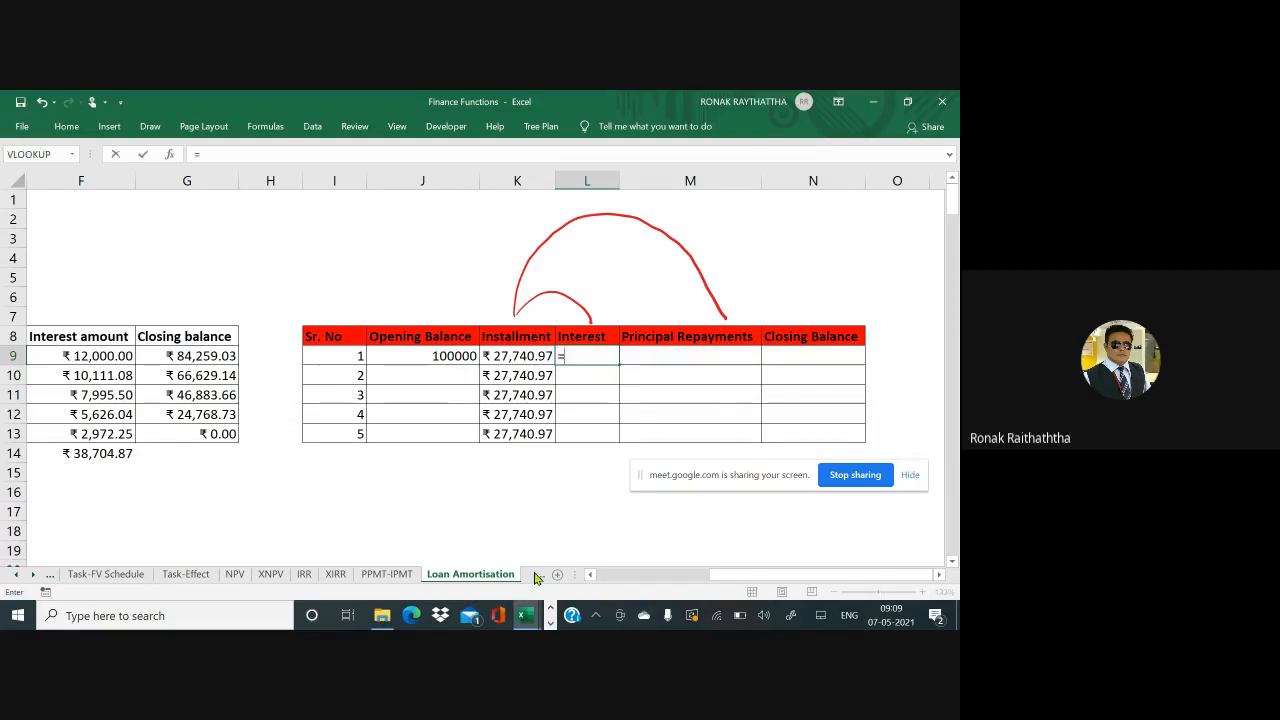
Enter =J9*12% in L9 for a first-year interest of 12000
{"action": "left_click", "coordinate": [437, 358]}
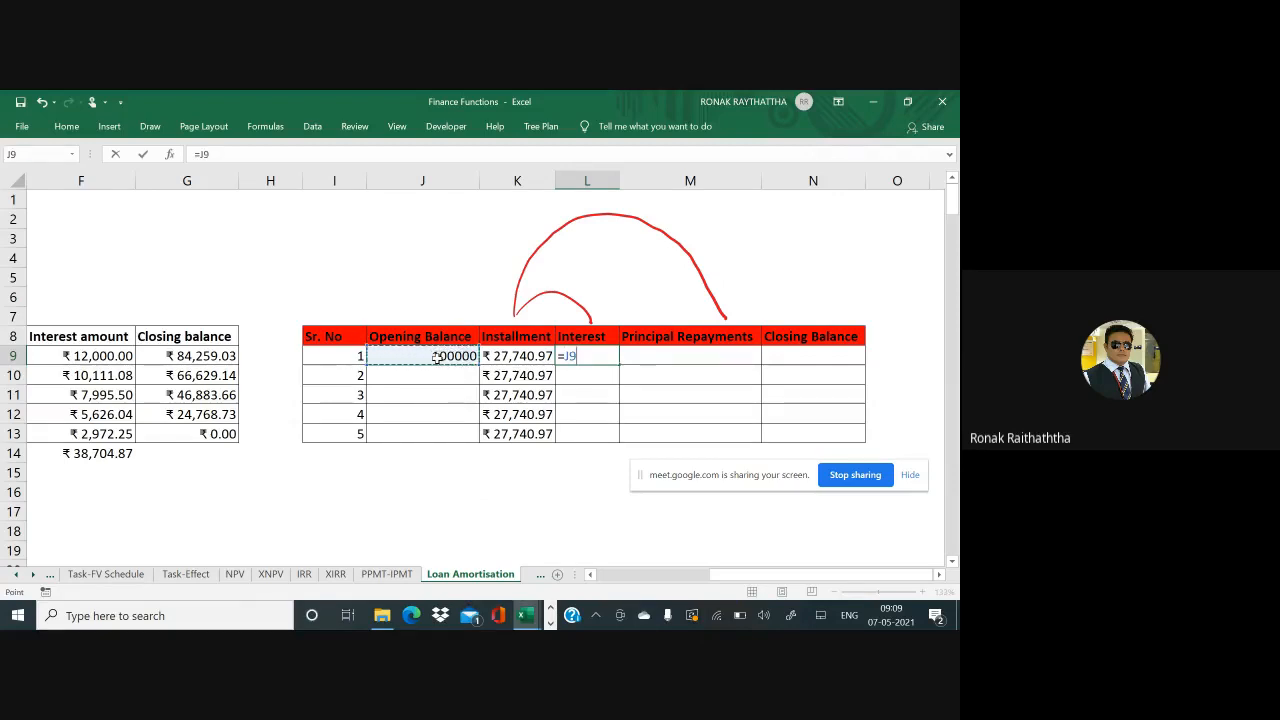
{"action": "type", "text": "%"}
{"action": "key", "text": "BackSpace"}
{"action": "type", "text": "*12%"}
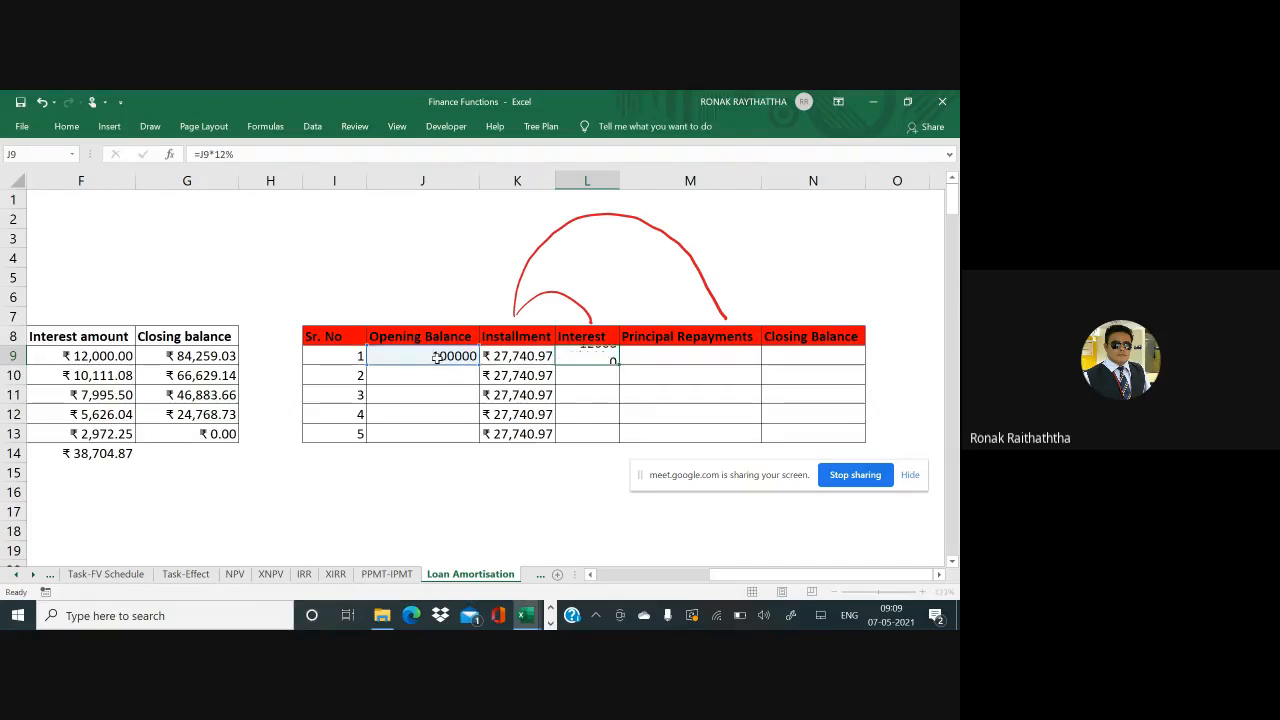
{"action": "key", "text": "Return"}
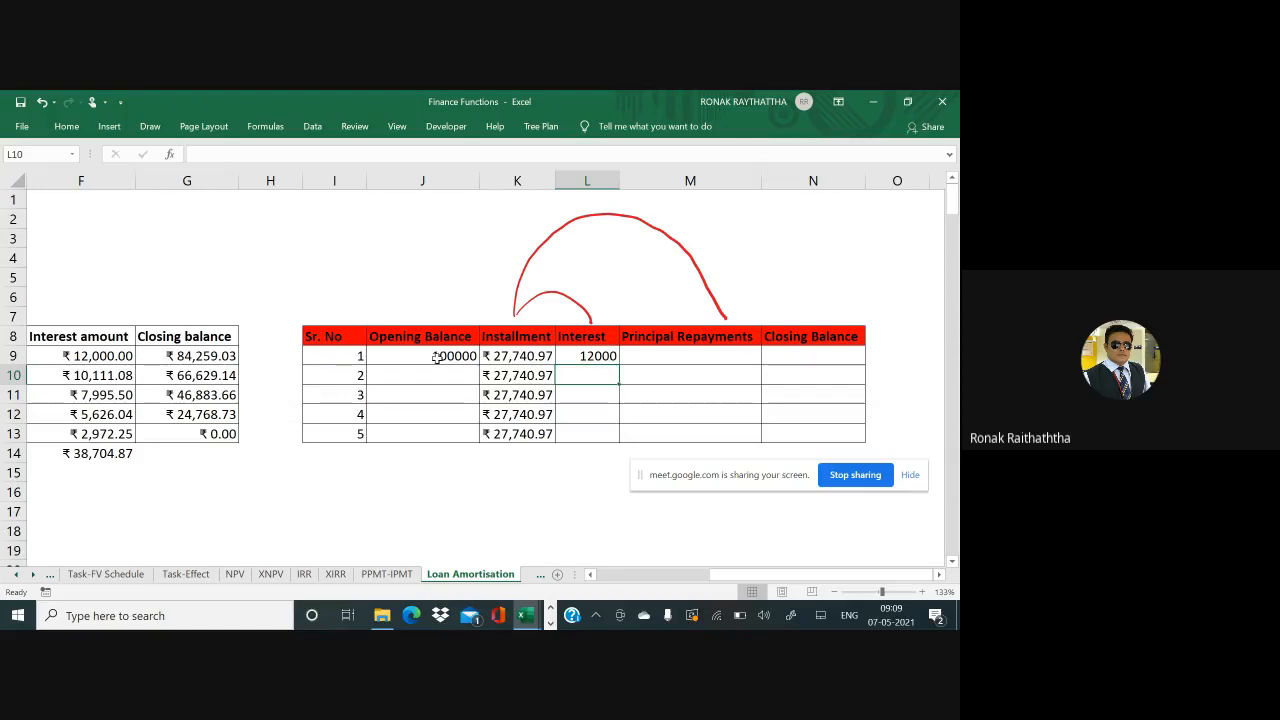
{"action": "key", "text": "Up"}
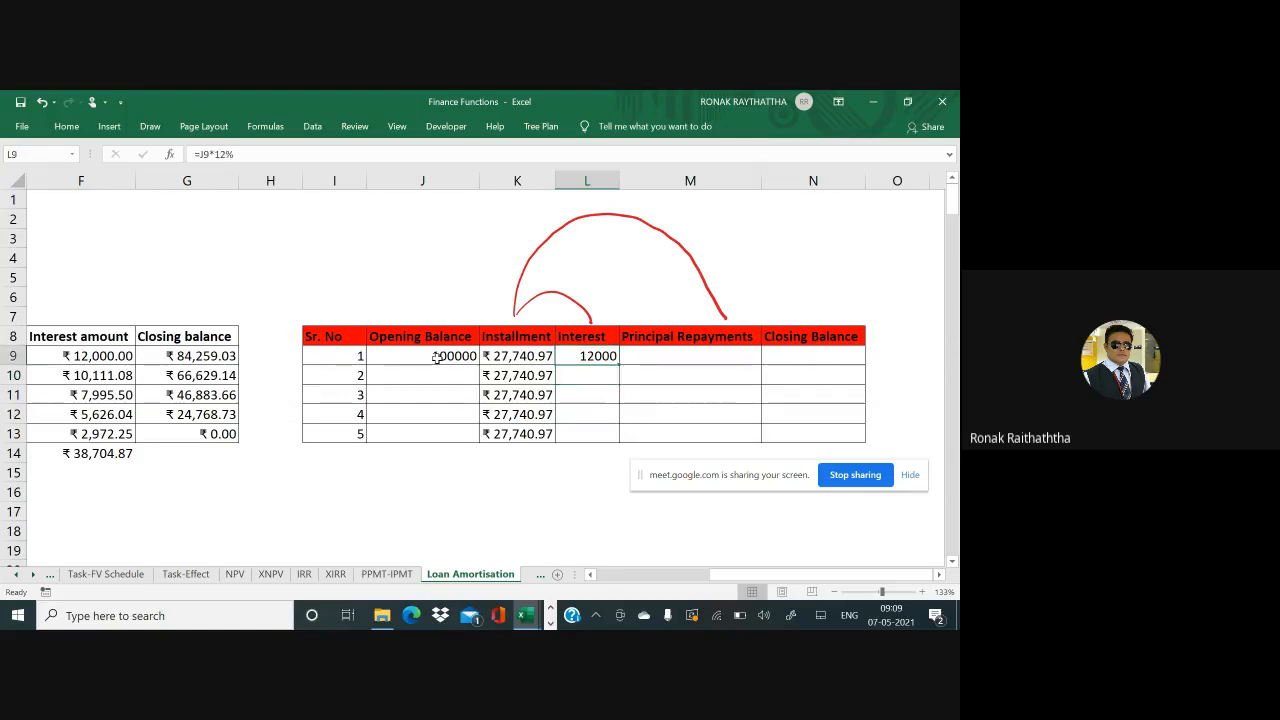
Start an IPMT formula in L9 with a 12% rate and I9 as the period
{"action": "type", "text": "=i"}
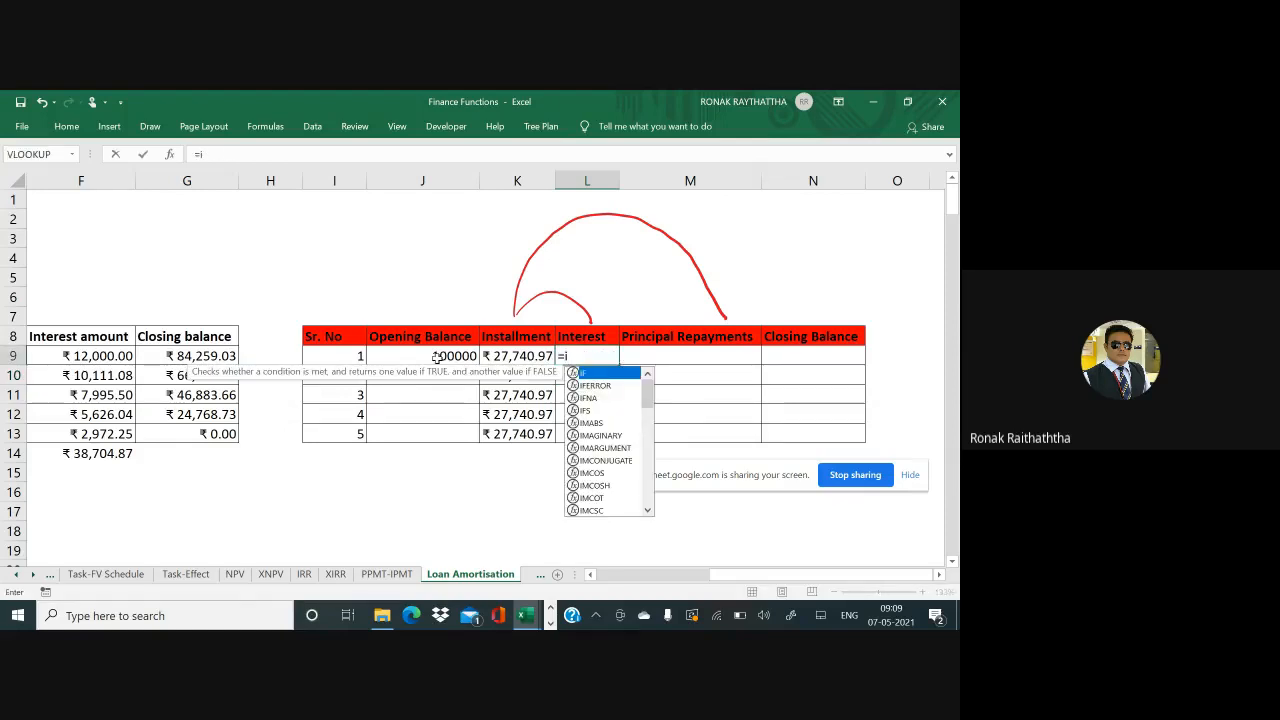
{"action": "type", "text": "pm"}
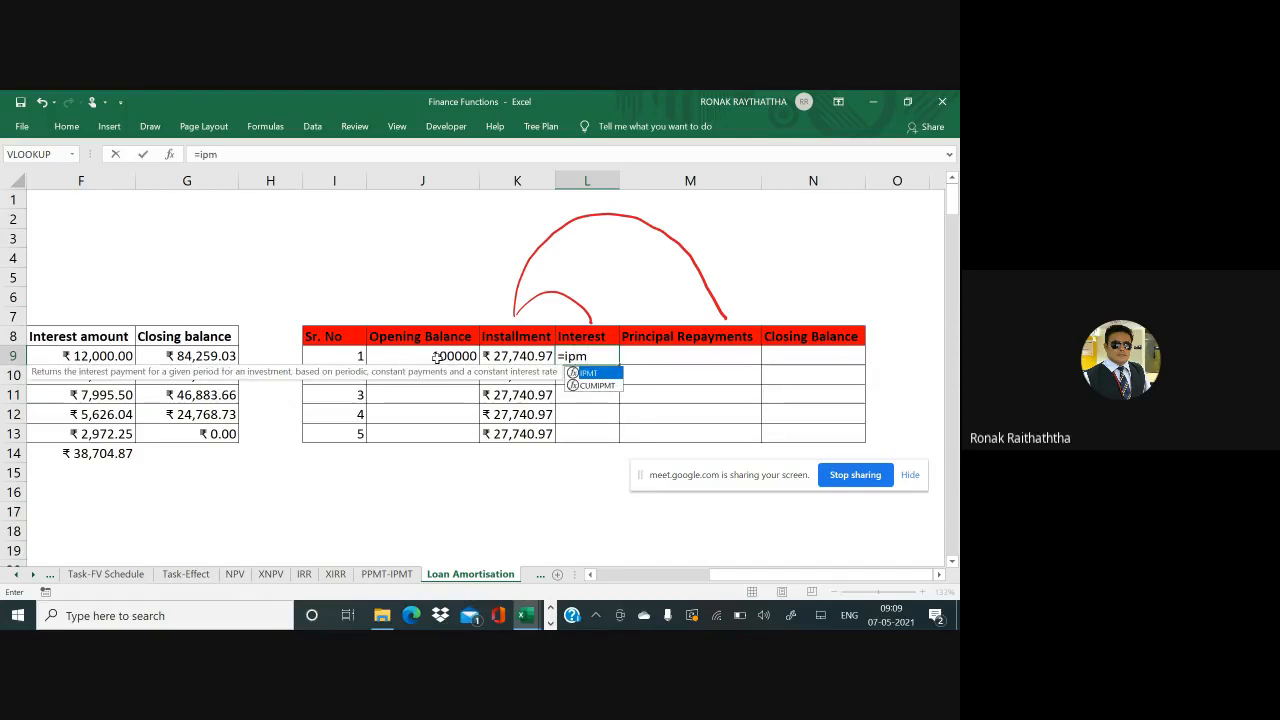
{"action": "type", "text": "t("}
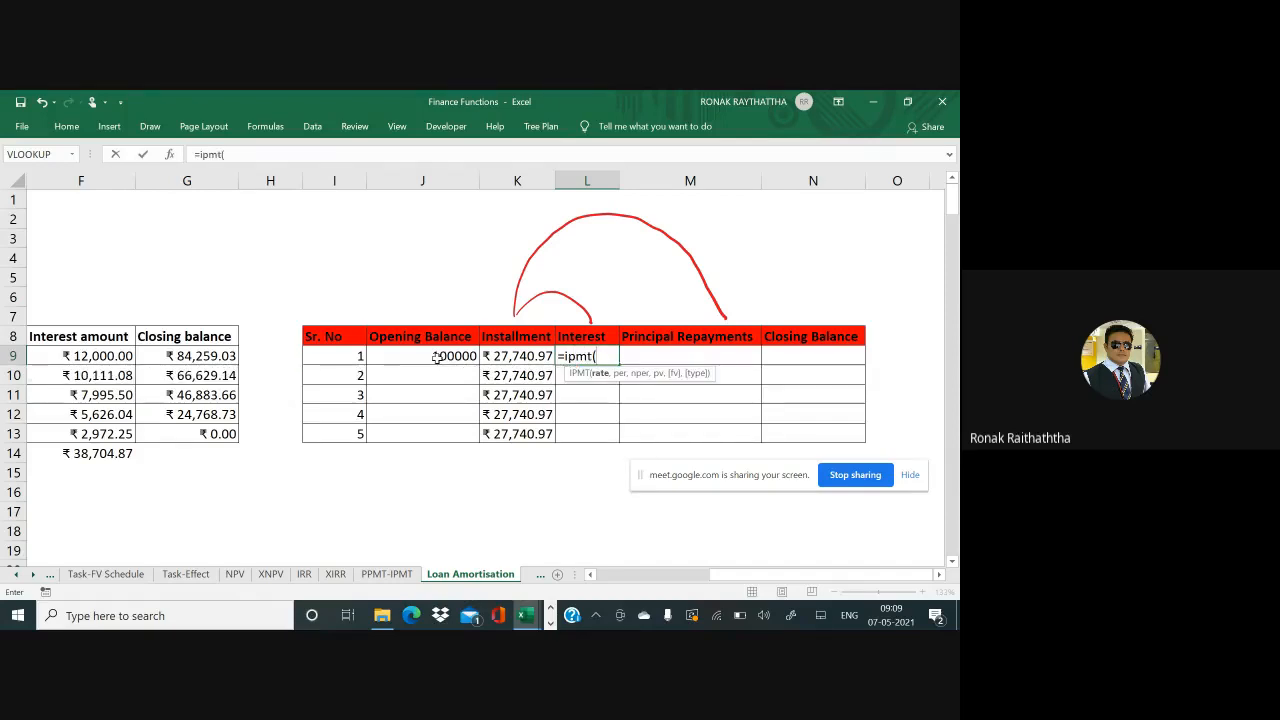
{"action": "type", "text": "12%"}
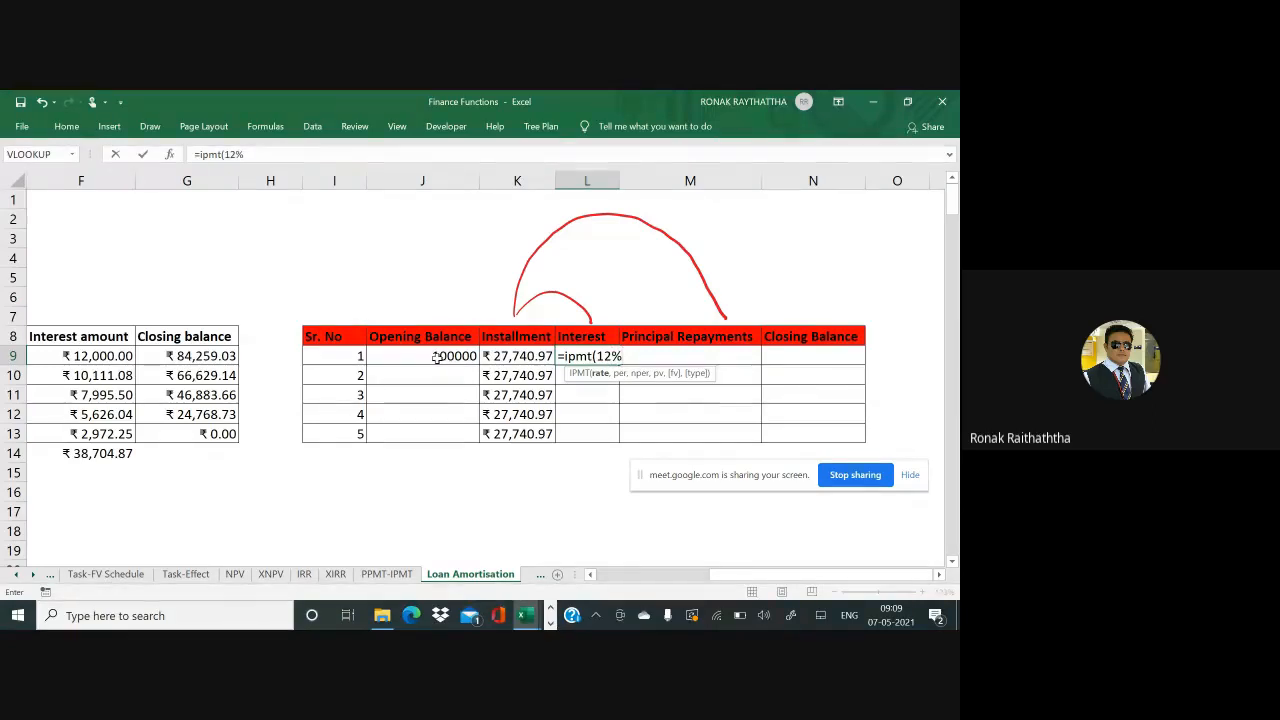
{"action": "type", "text": ","}
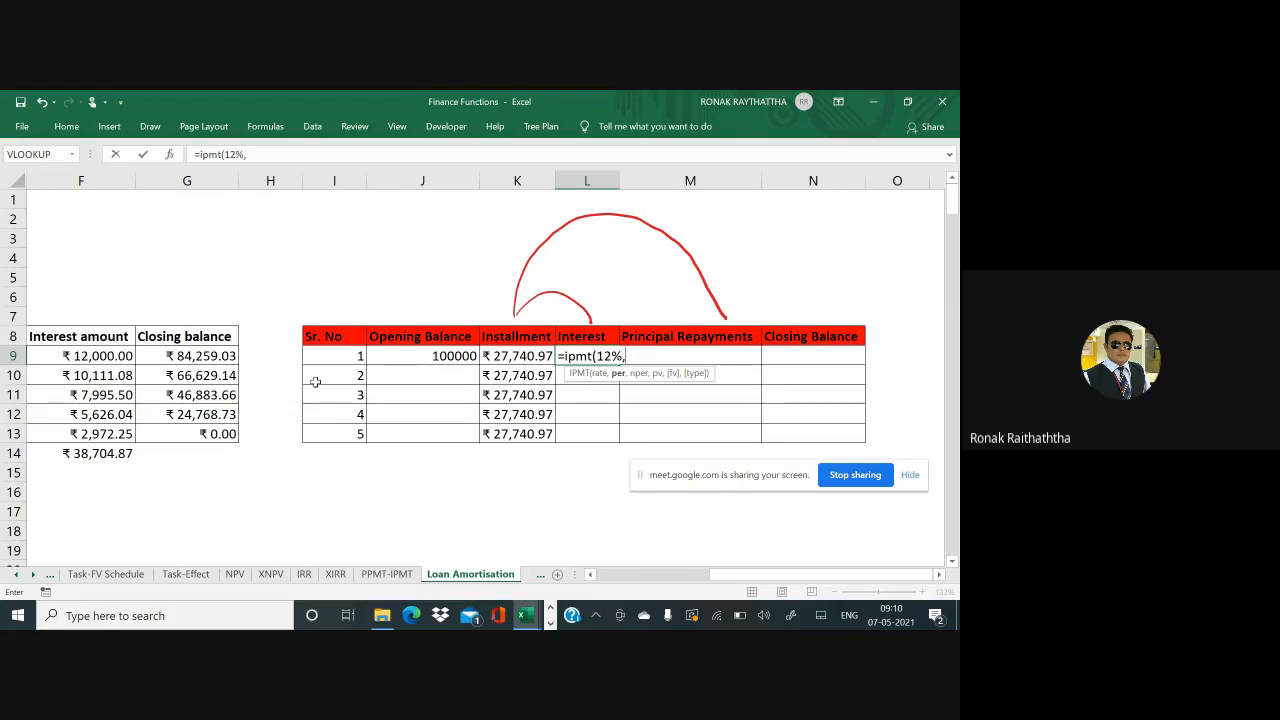
{"action": "left_click", "coordinate": [342, 357]}
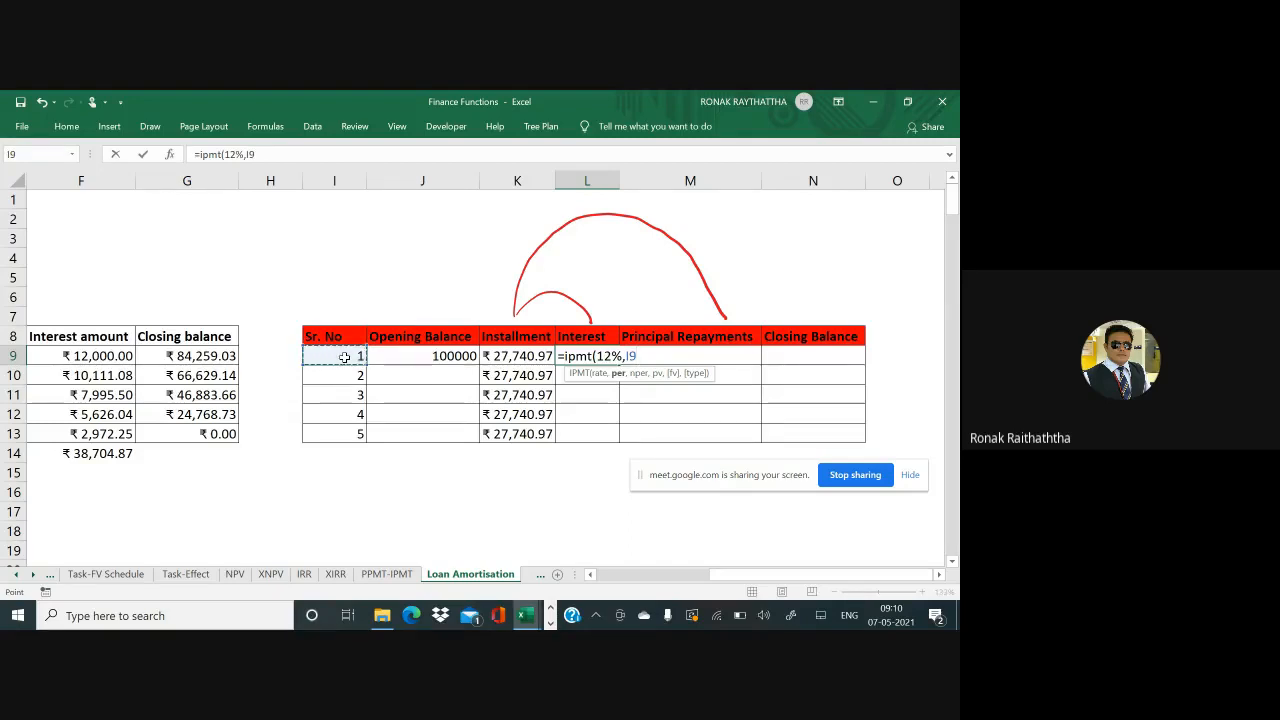
Complete =IPMT(12%,I9,5,-100000,0,0) in L9, showing ₹12,000.00, and copy it
{"action": "type", "text": ","}
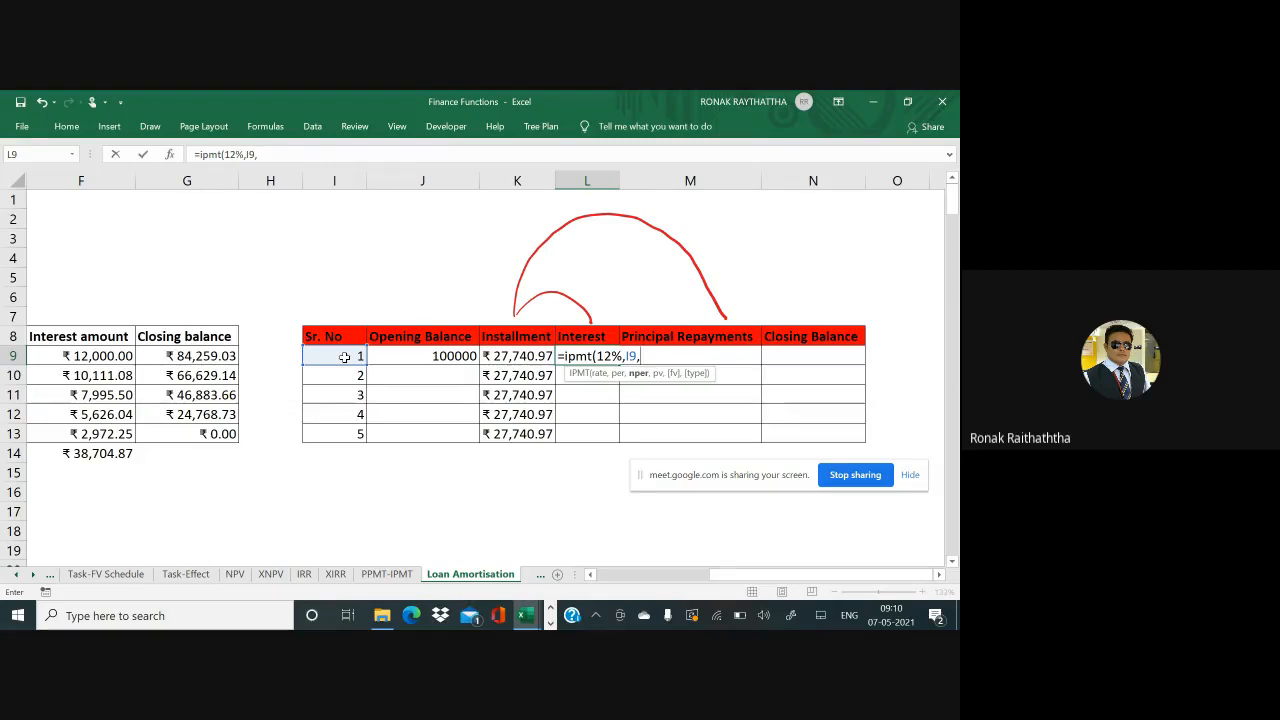
{"action": "type", "text": "5,-"}
{"action": "type", "text": "1"}
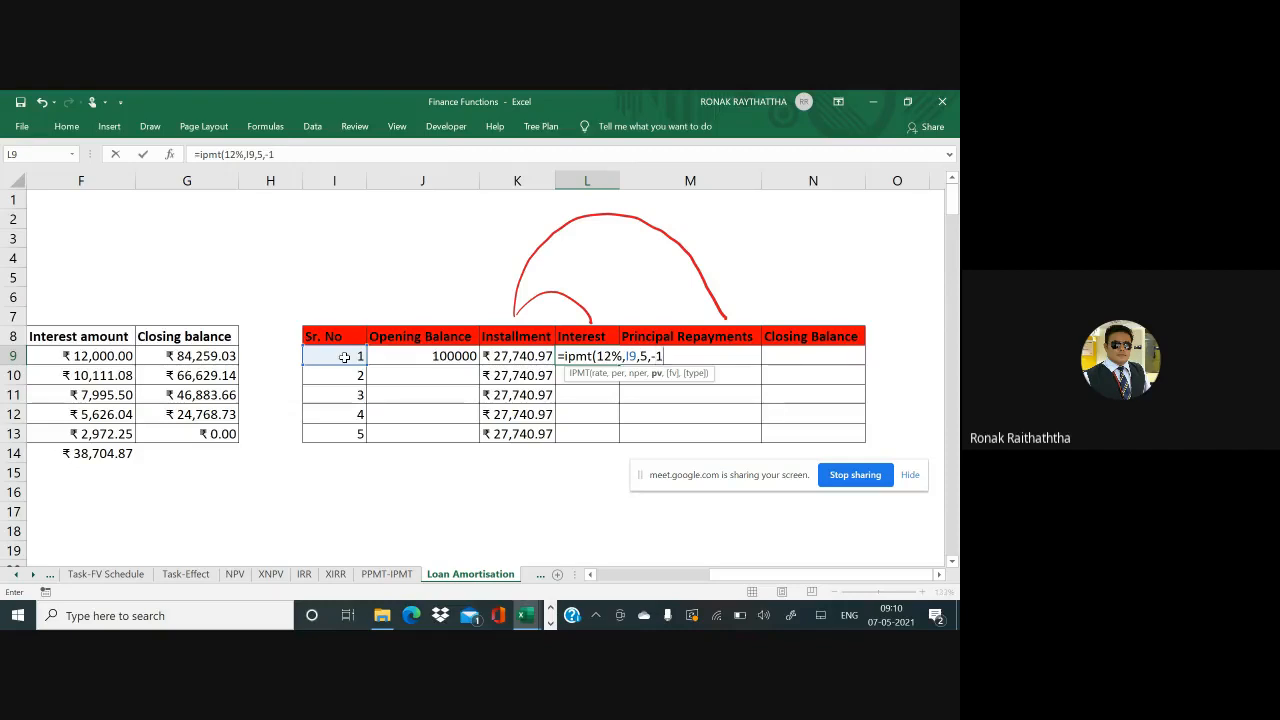
{"action": "type", "text": "00000"}
{"action": "key", "text": "BackSpace"}
{"action": "key", "text": "BackSpace"}
{"action": "type", "text": "000"}
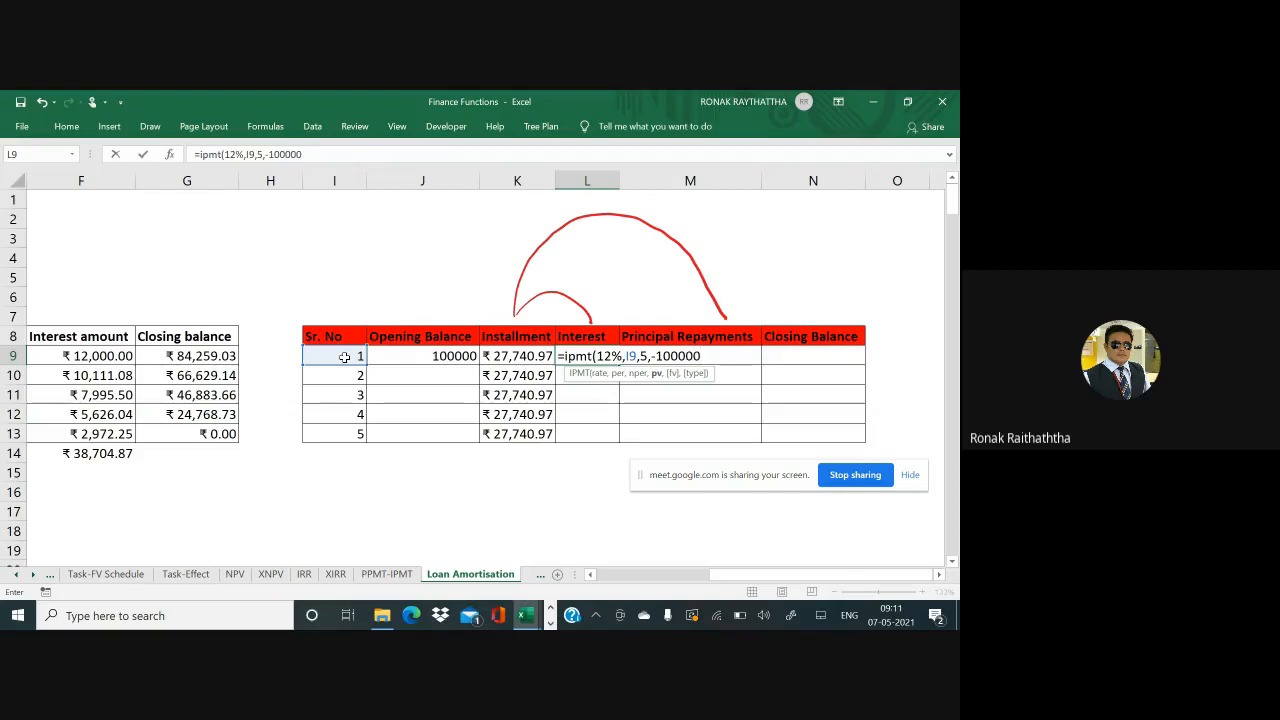
{"action": "type", "text": ","}
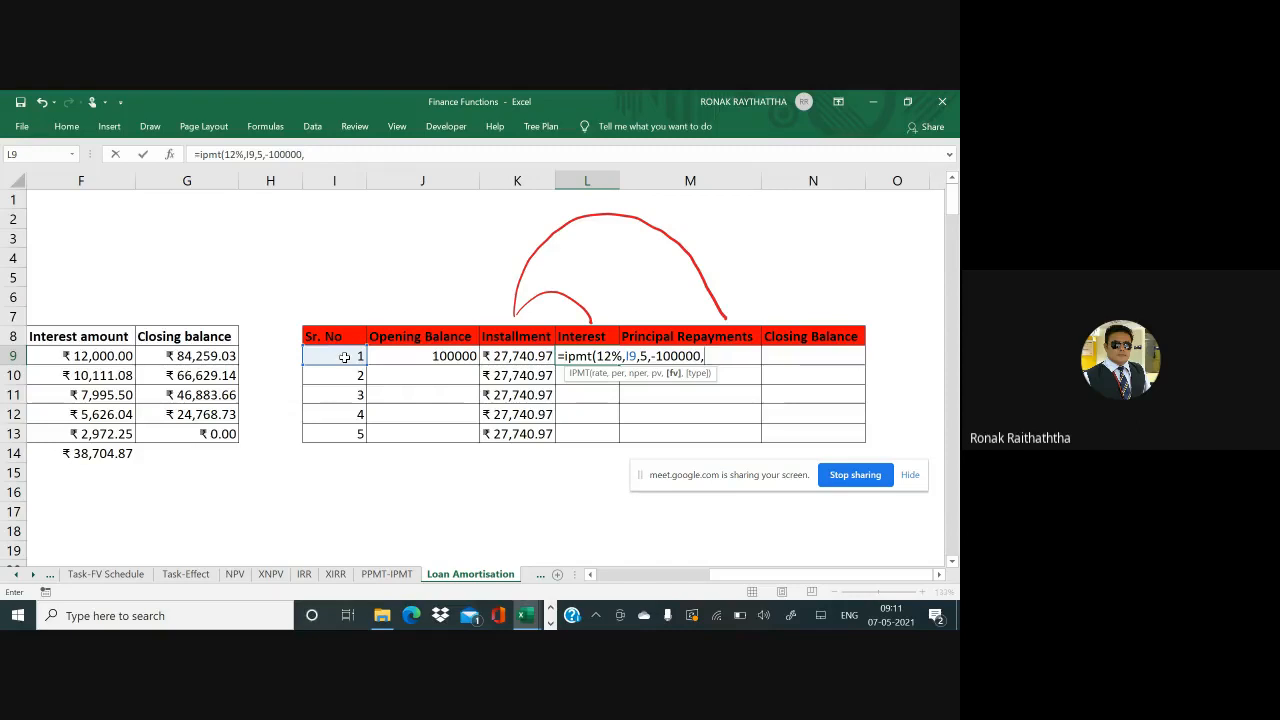
{"action": "type", "text": "0,"}
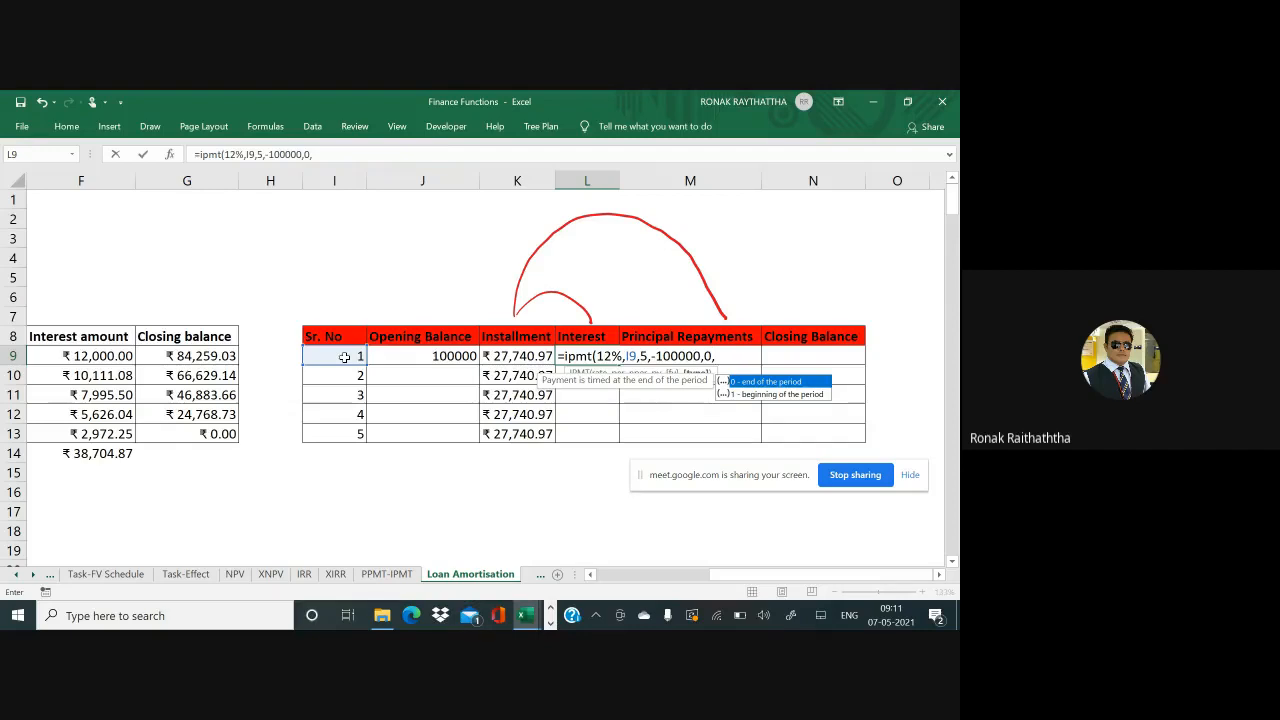
{"action": "type", "text": "0)"}
{"action": "key", "text": "ctrl+Return"}
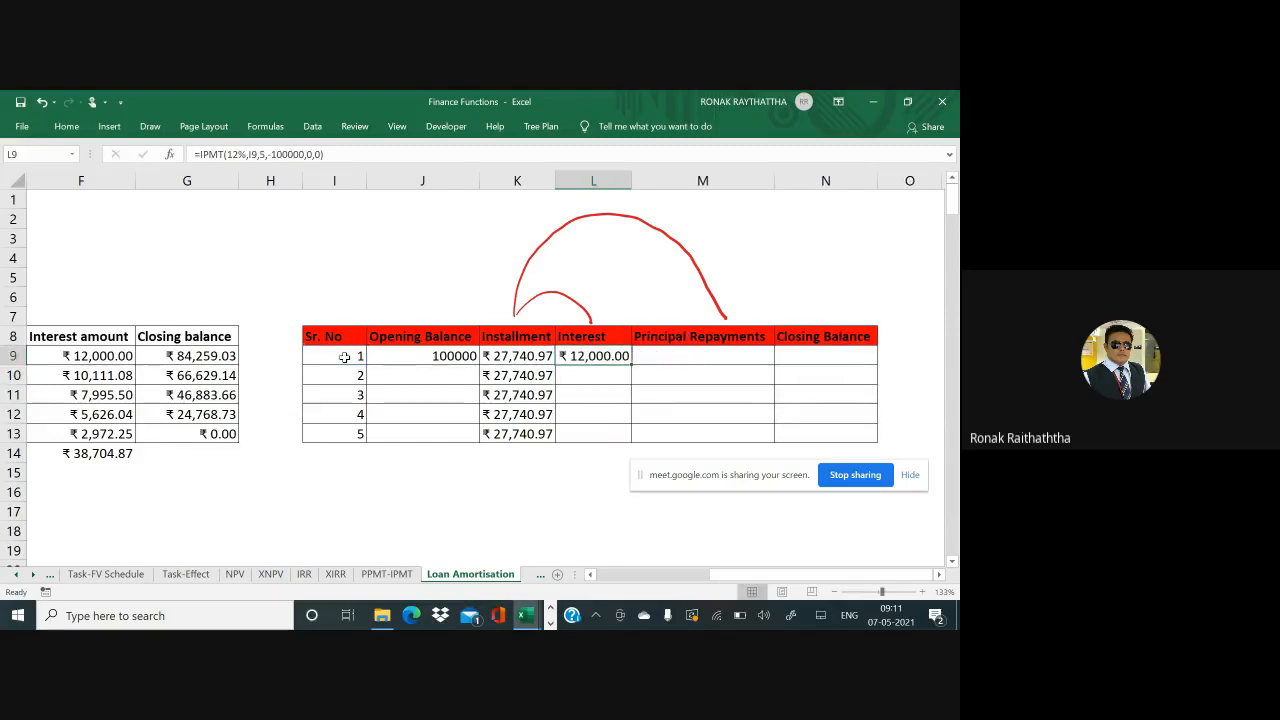
{"action": "key", "text": "ctrl+c"}
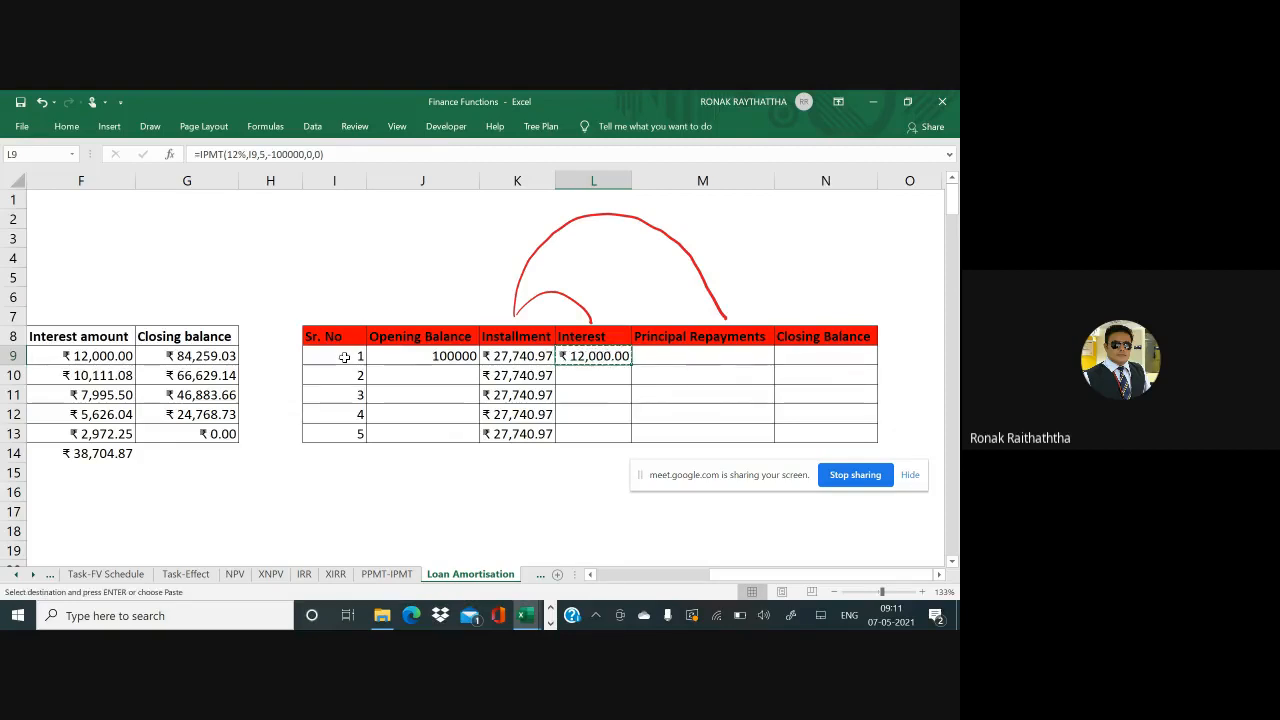
Paste the IPMT formula into L10:L13, giving 10,111.08, 7,995.50, 5,626.04 and 2,972.25
{"action": "key", "text": "shift+Down"}
{"action": "key", "text": "shift+Down"}
{"action": "key", "text": "shift+Down"}
{"action": "key", "text": "shift+Down"}
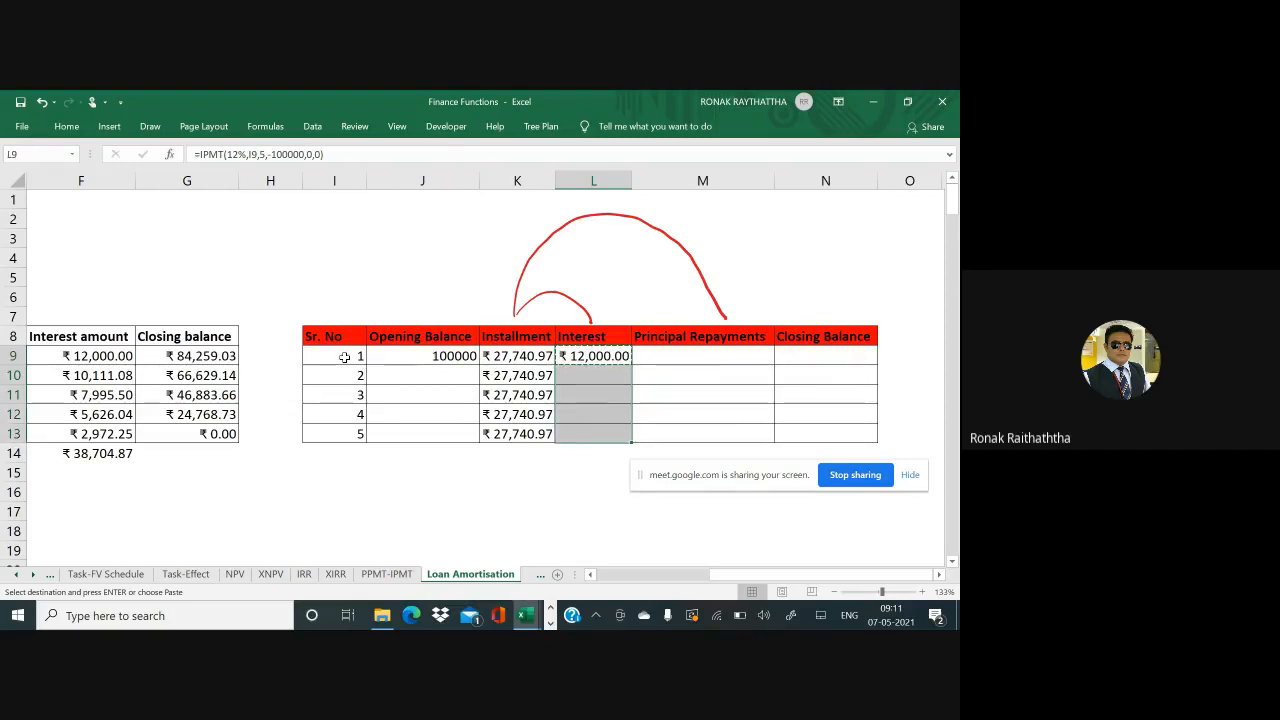
{"action": "key", "text": "Return"}
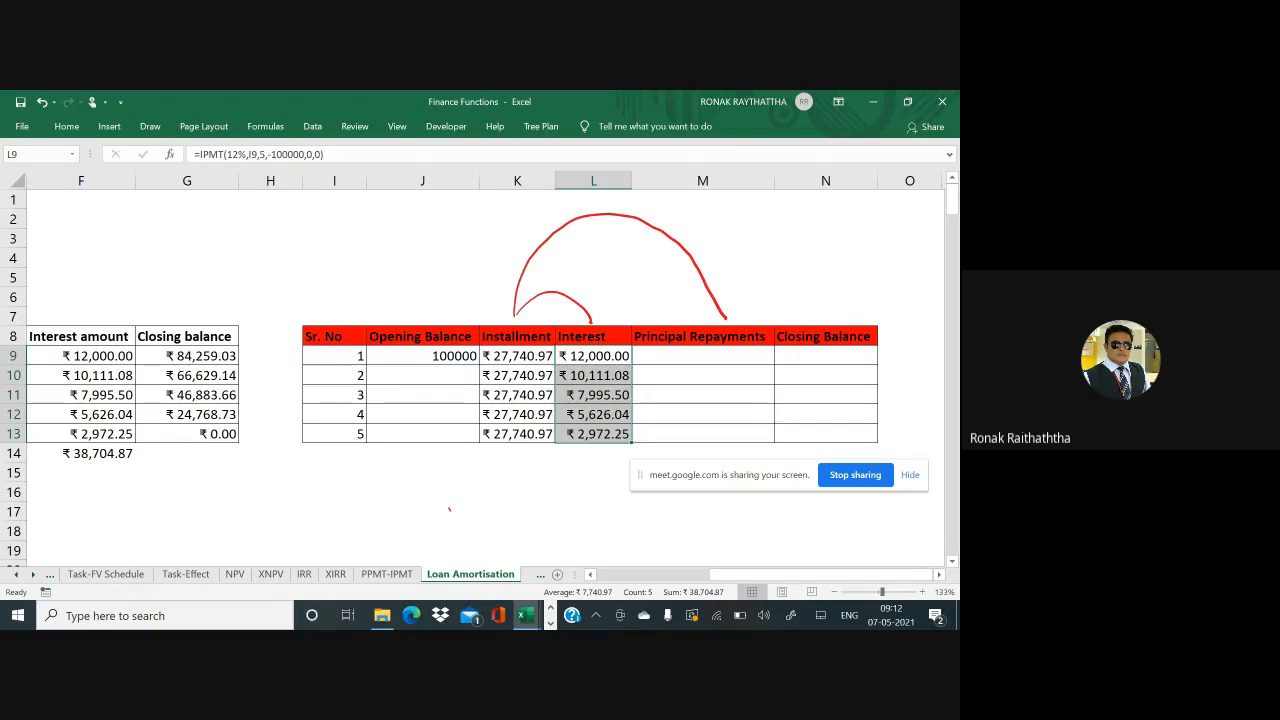
Handwrite and circle a 'PPMT' ink note below the table
{"action": "left_click_drag", "start_coordinate": [453, 497], "coordinate": [450, 531]}
{"action": "left_click_drag", "start_coordinate": [453, 497], "coordinate": [478, 521]}
{"action": "mouse_move", "coordinate": [477, 491]}
{"action": "left_mouse_down"}
{"action": "mouse_move", "coordinate": [480, 506]}
{"action": "mouse_move", "coordinate": [514, 488]}
{"action": "mouse_move", "coordinate": [526, 500]}
{"action": "left_mouse_up"}
{"action": "left_click_drag", "start_coordinate": [538, 472], "coordinate": [536, 498]}
{"action": "mouse_move", "coordinate": [528, 470]}
{"action": "left_mouse_down"}
{"action": "mouse_move", "coordinate": [548, 468]}
{"action": "mouse_move", "coordinate": [464, 470]}
{"action": "mouse_move", "coordinate": [546, 545]}
{"action": "mouse_move", "coordinate": [563, 452]}
{"action": "left_mouse_up"}
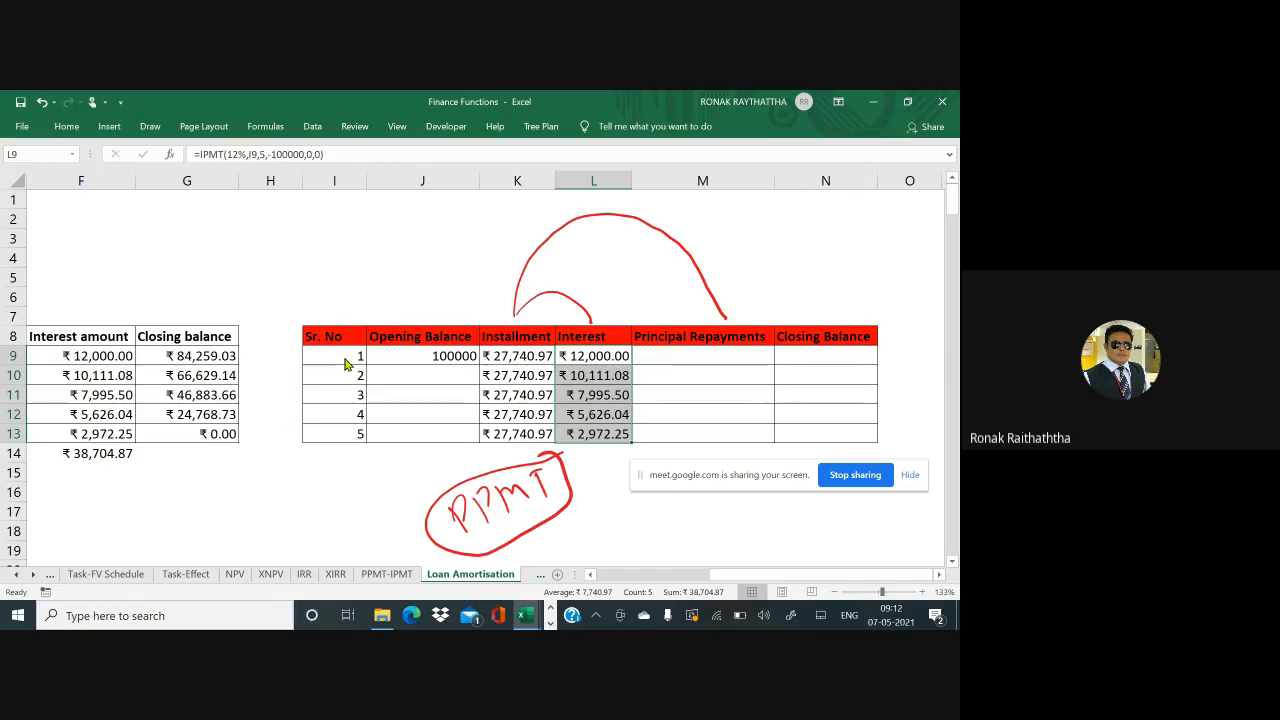
Start an installment-minus-interest formula in M9, then abandon it
{"action": "left_click", "coordinate": [649, 356]}
{"action": "type", "text": "="}
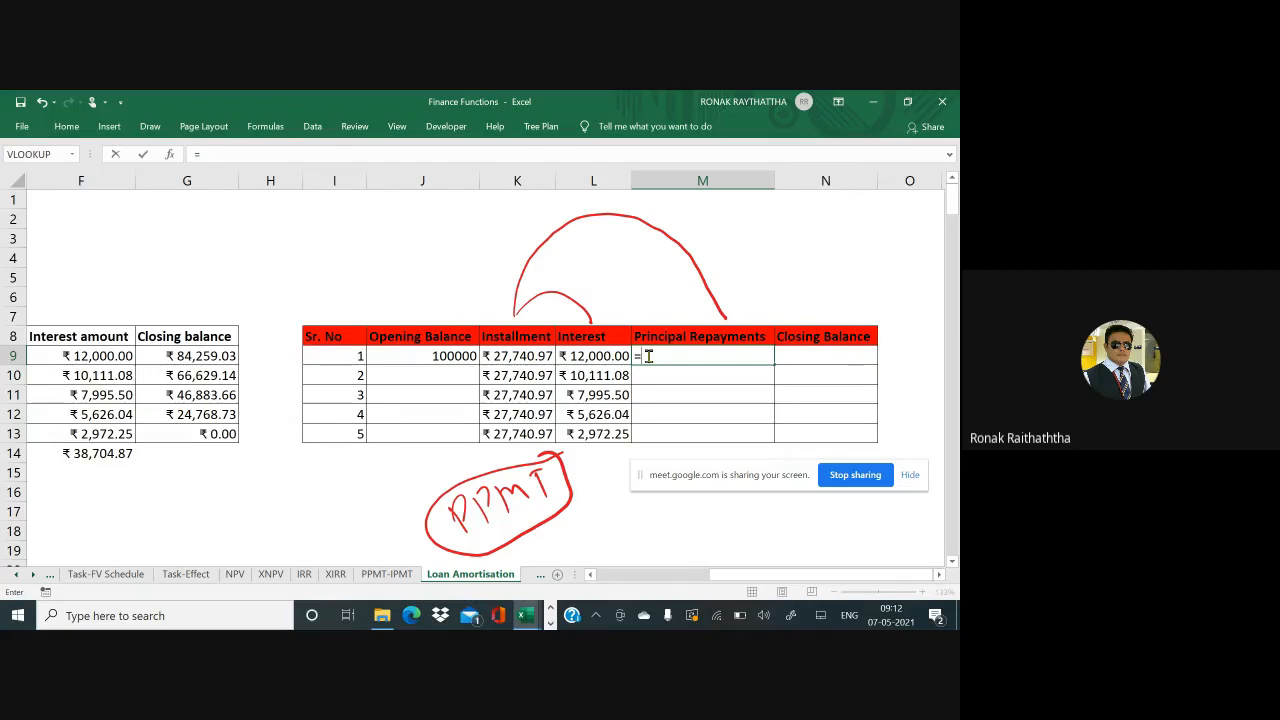
{"action": "left_click", "coordinate": [525, 355]}
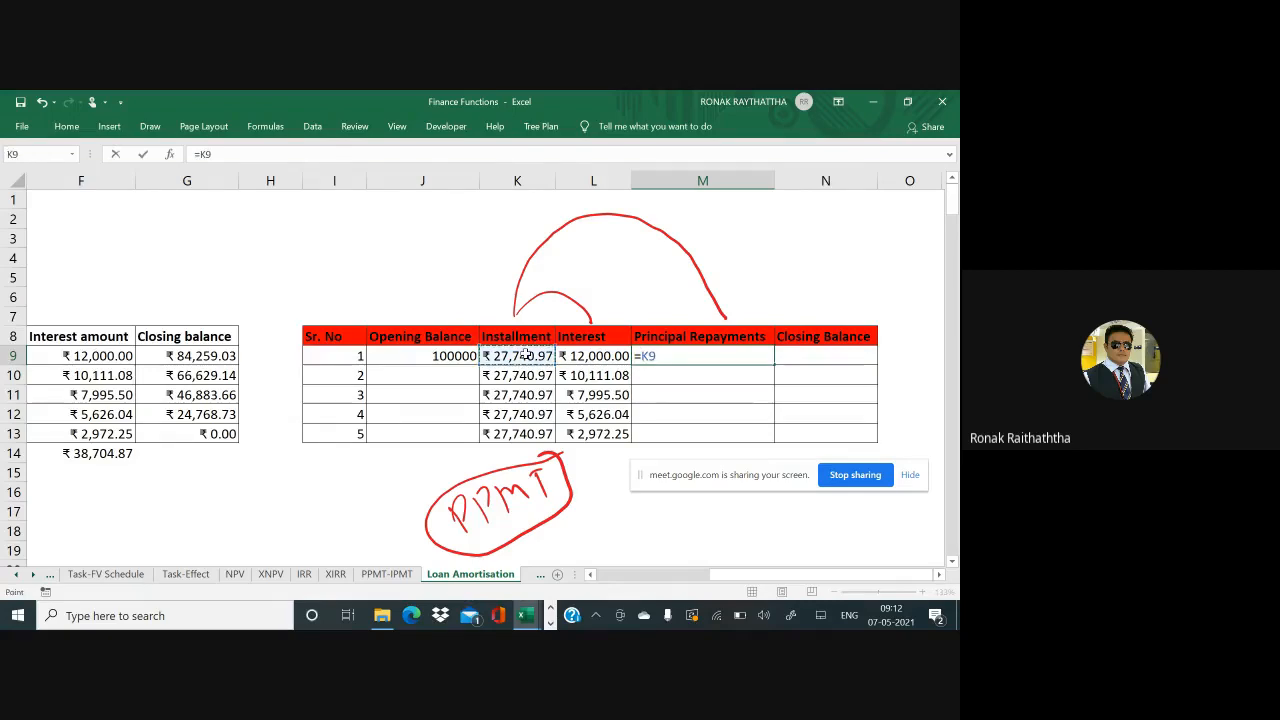
{"action": "type", "text": "-"}
{"action": "left_click", "coordinate": [588, 356]}
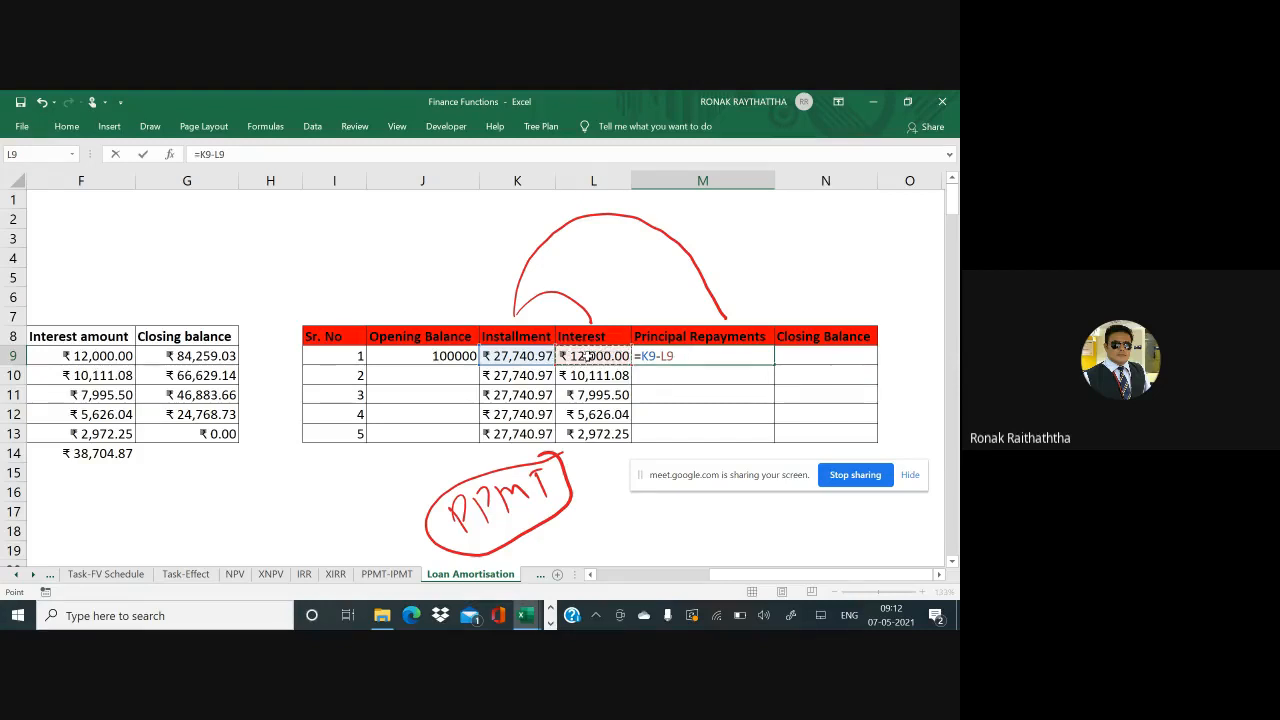
{"action": "key", "text": "Escape"}
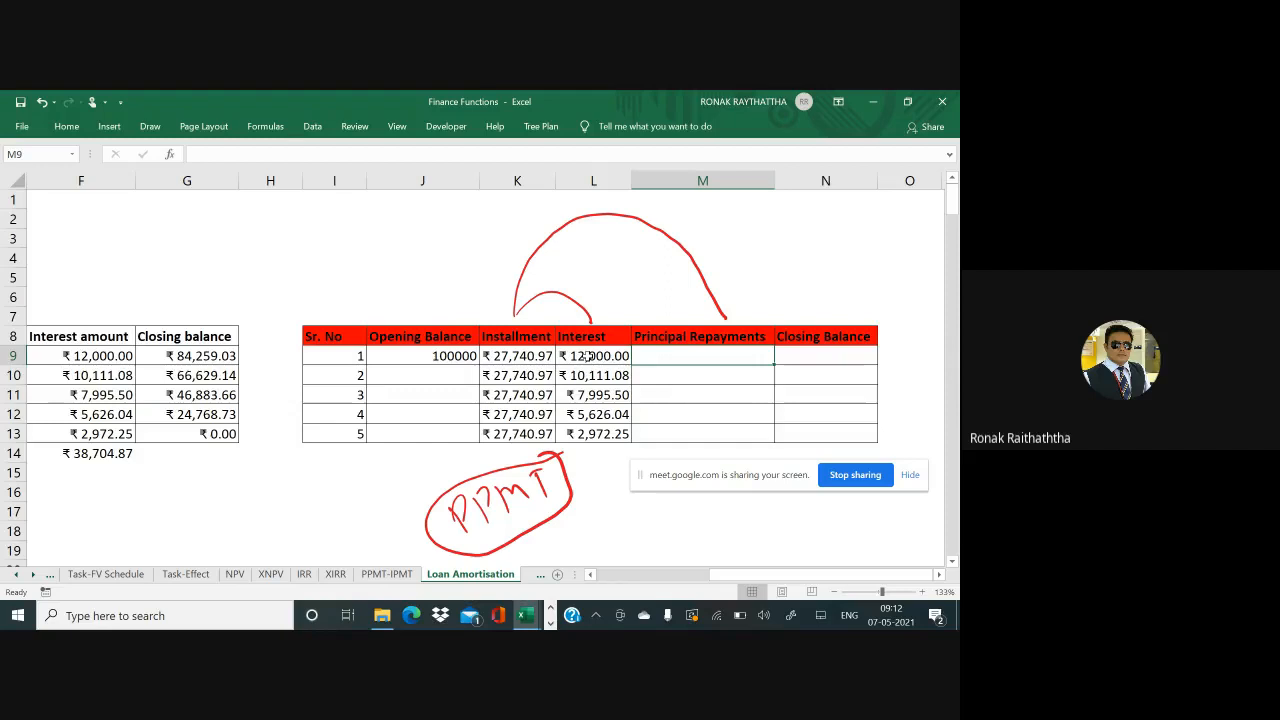
Enter =PPMT(12%,I9,5,-100000,0,0) in M9 for a ₹15,740.97 principal repayment
{"action": "type", "text": "="}
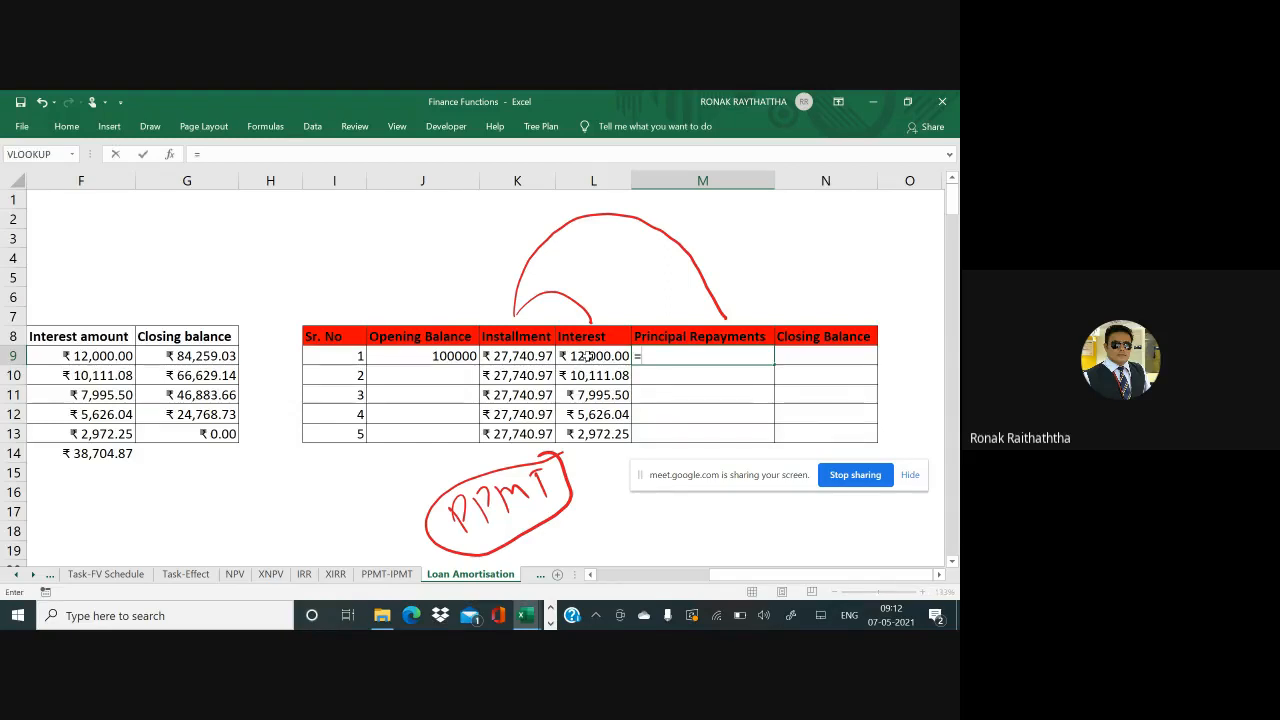
{"action": "type", "text": "ppmt"}
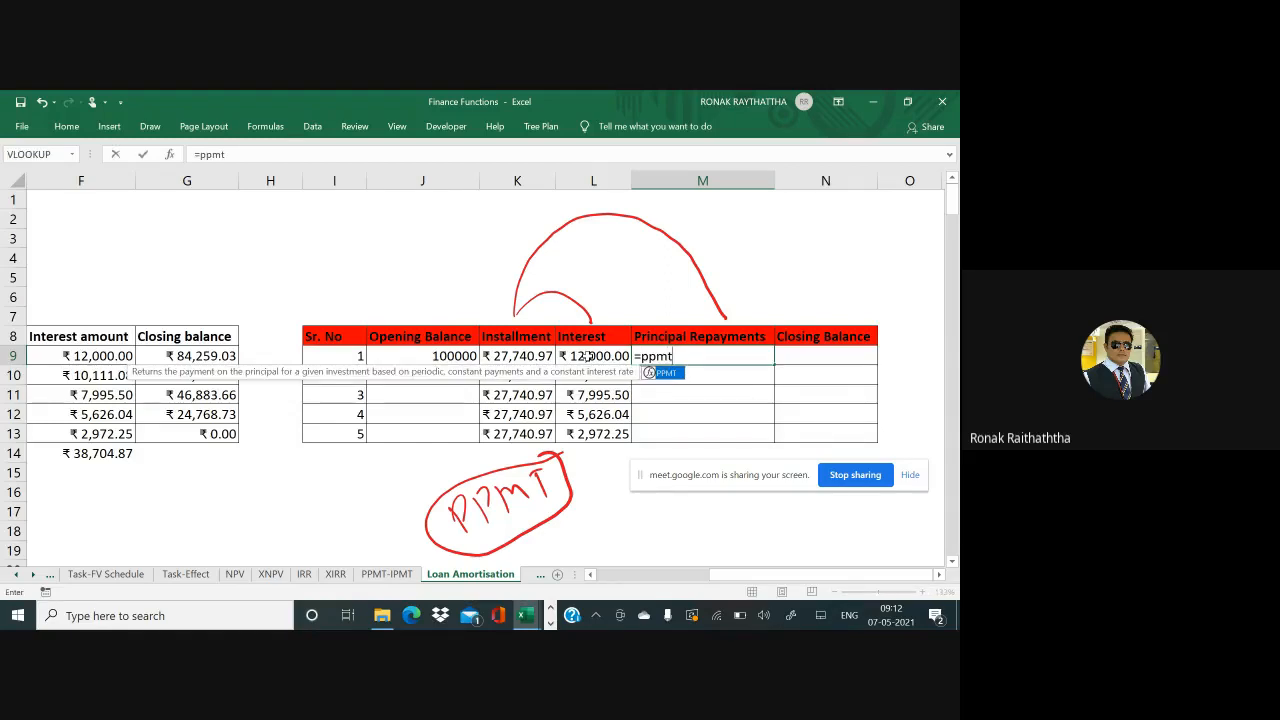
{"action": "type", "text": "("}
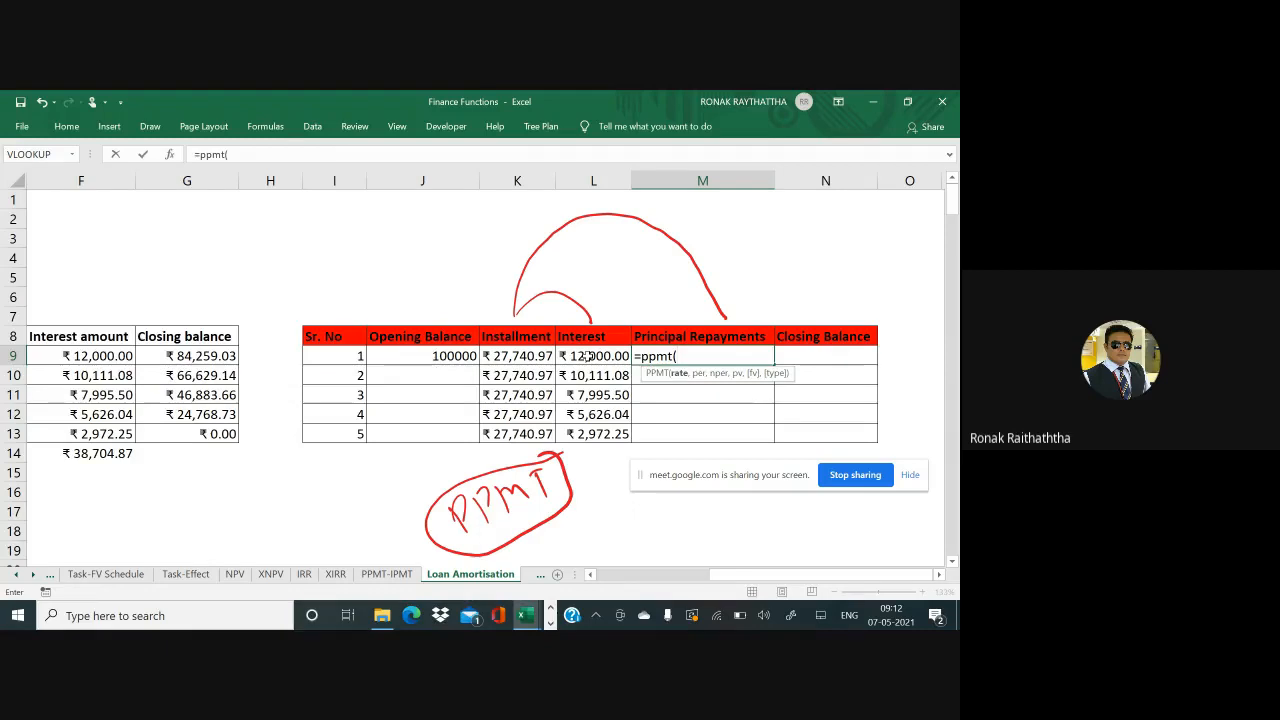
{"action": "type", "text": "12%,"}
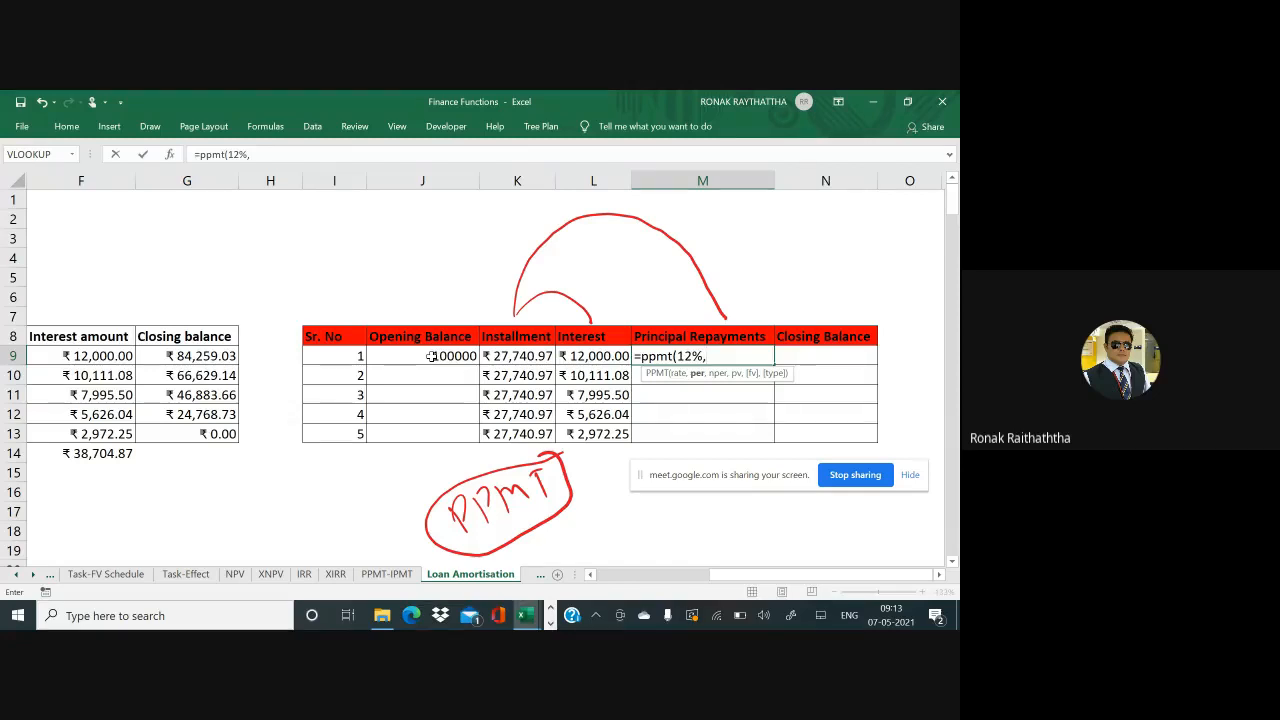
{"action": "left_click", "coordinate": [334, 360]}
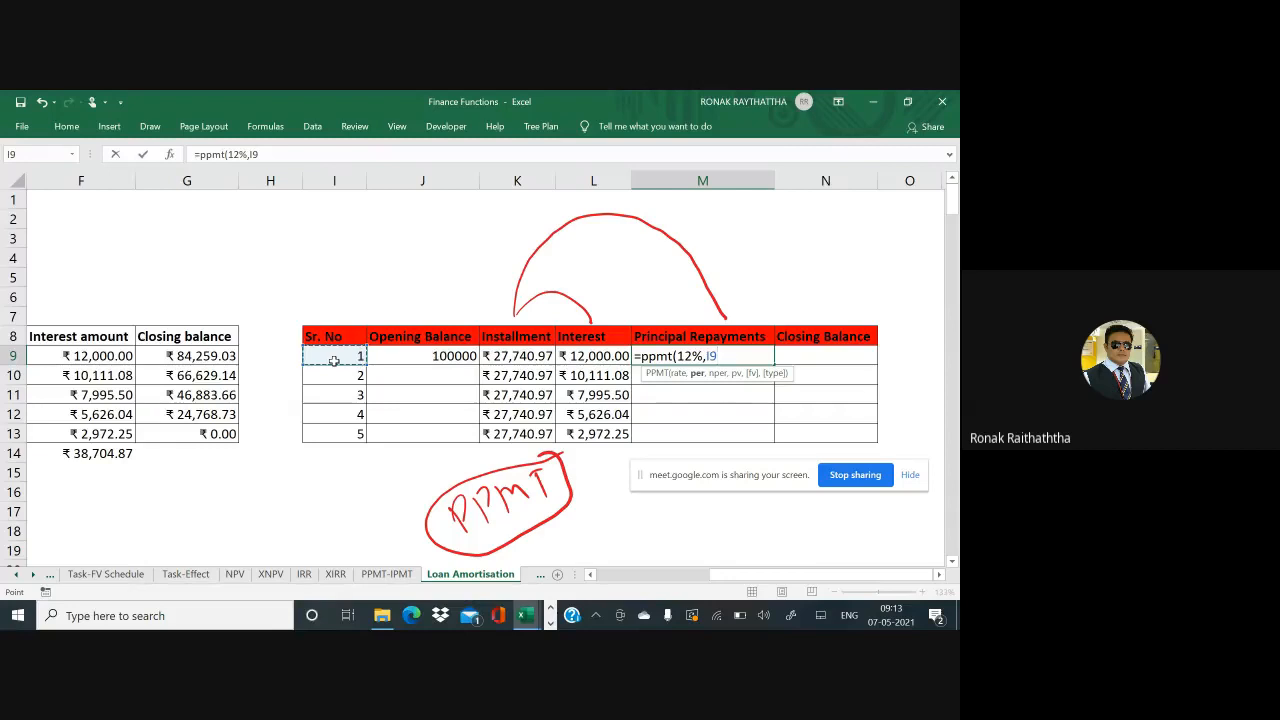
{"action": "type", "text": ",5,-"}
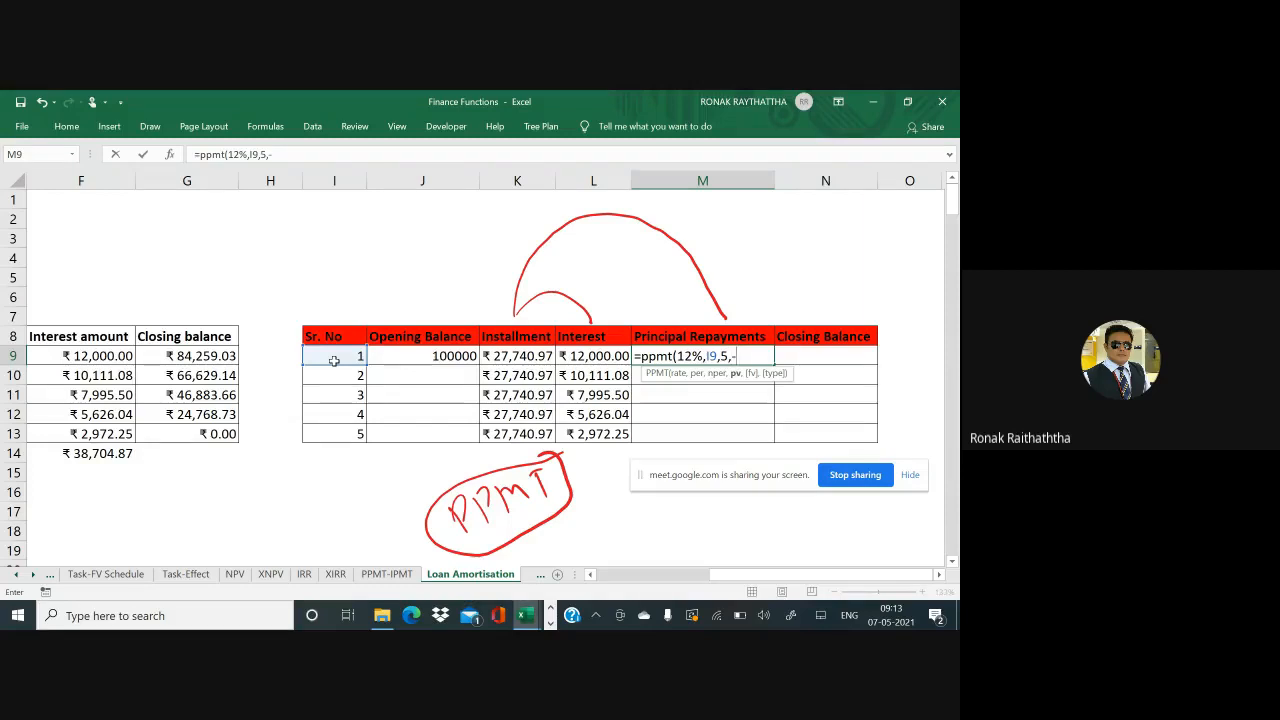
{"action": "type", "text": "100000,"}
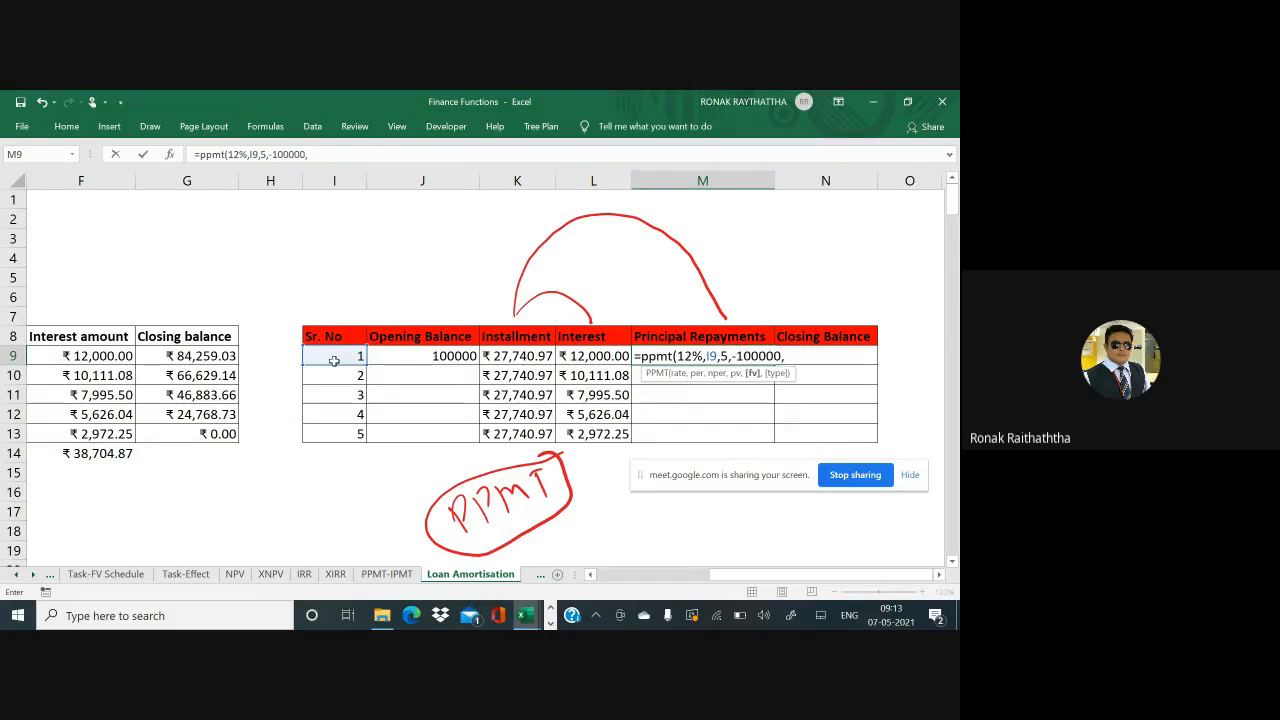
{"action": "type", "text": "0,"}
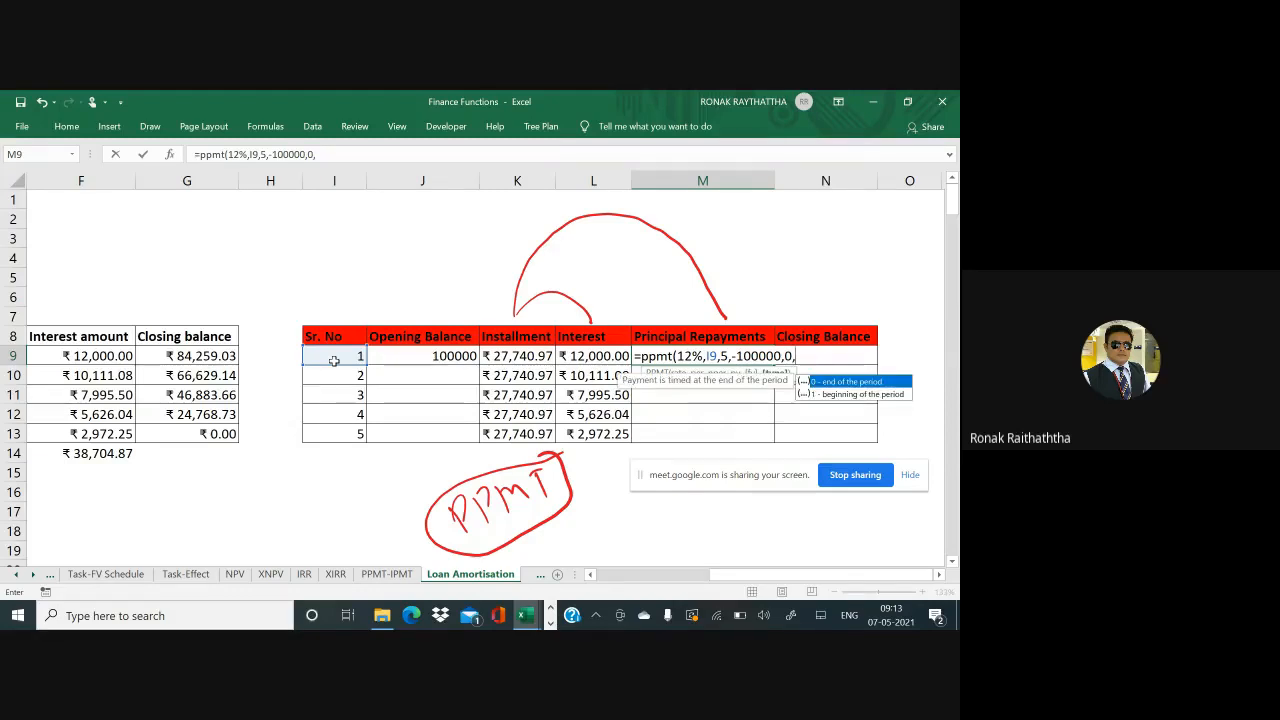
{"action": "type", "text": "0)"}
{"action": "key", "text": "Return"}
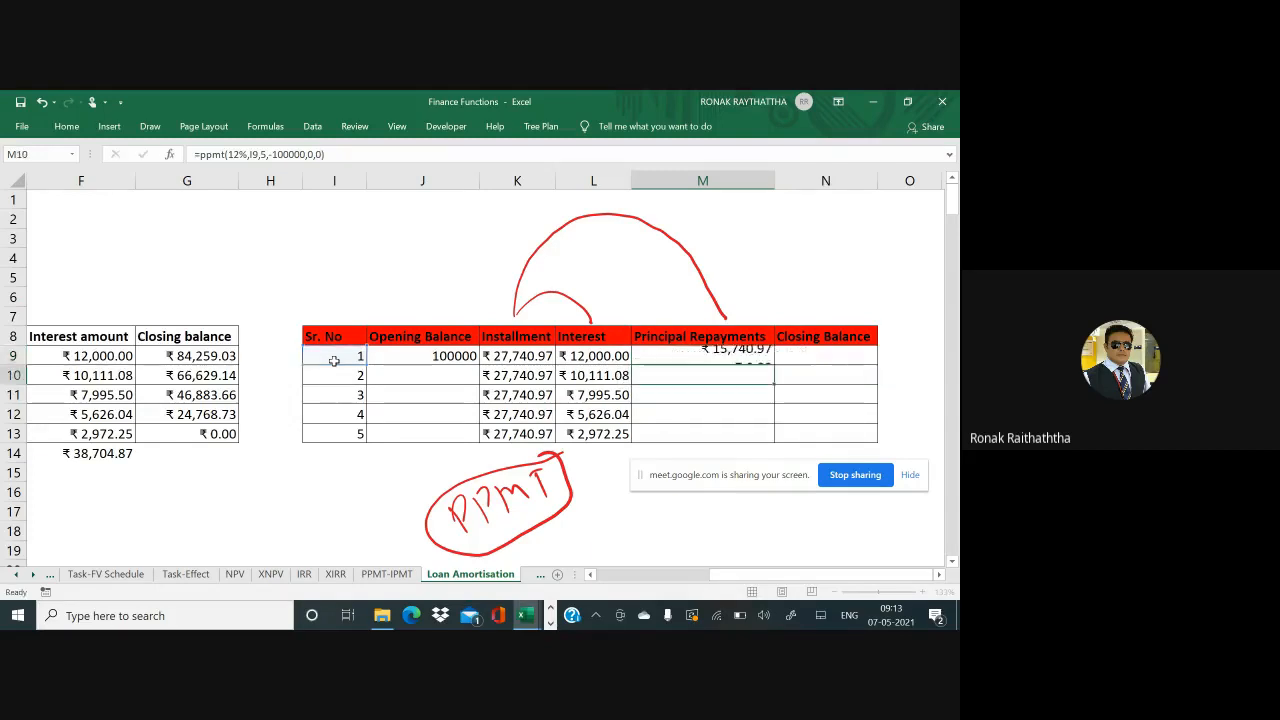
Copy the PPMT formula into M10:M13, rising to ₹24,768.73 in year 5
{"action": "key", "text": "Up"}
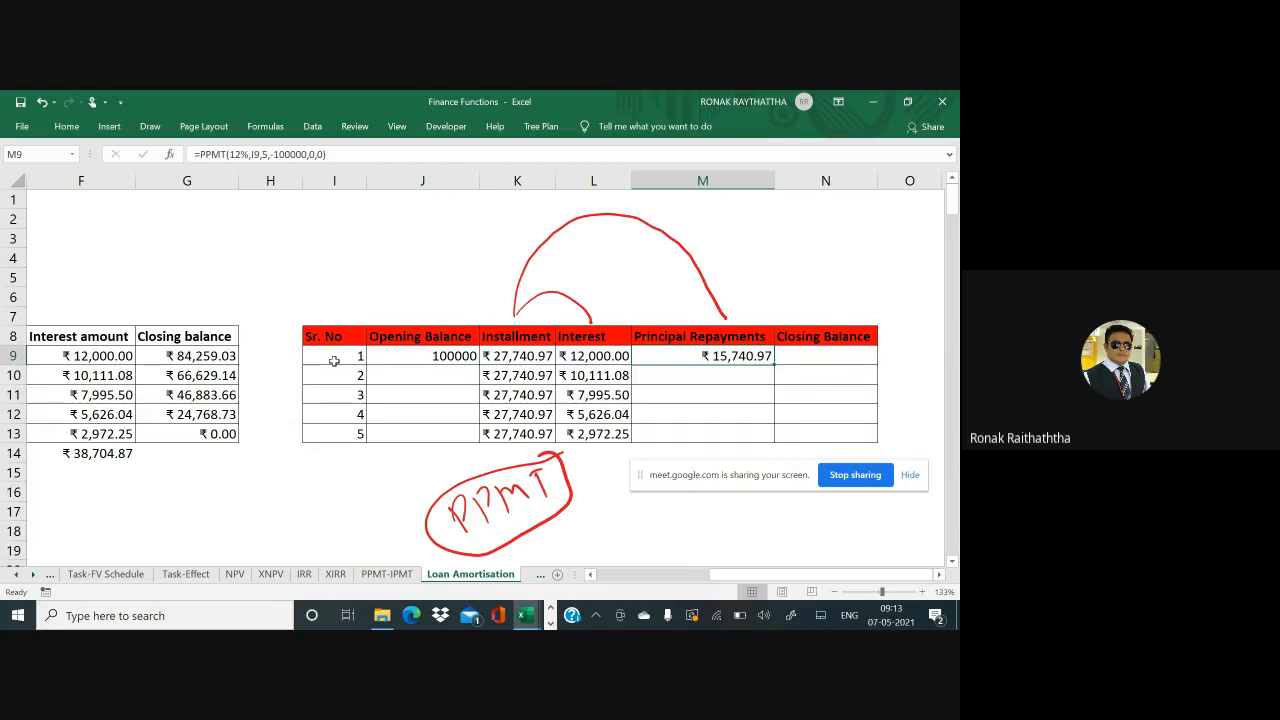
{"action": "key", "text": "ctrl+c"}
{"action": "key", "text": "Down"}
{"action": "key", "text": "shift+Down"}
{"action": "key", "text": "shift+Down"}
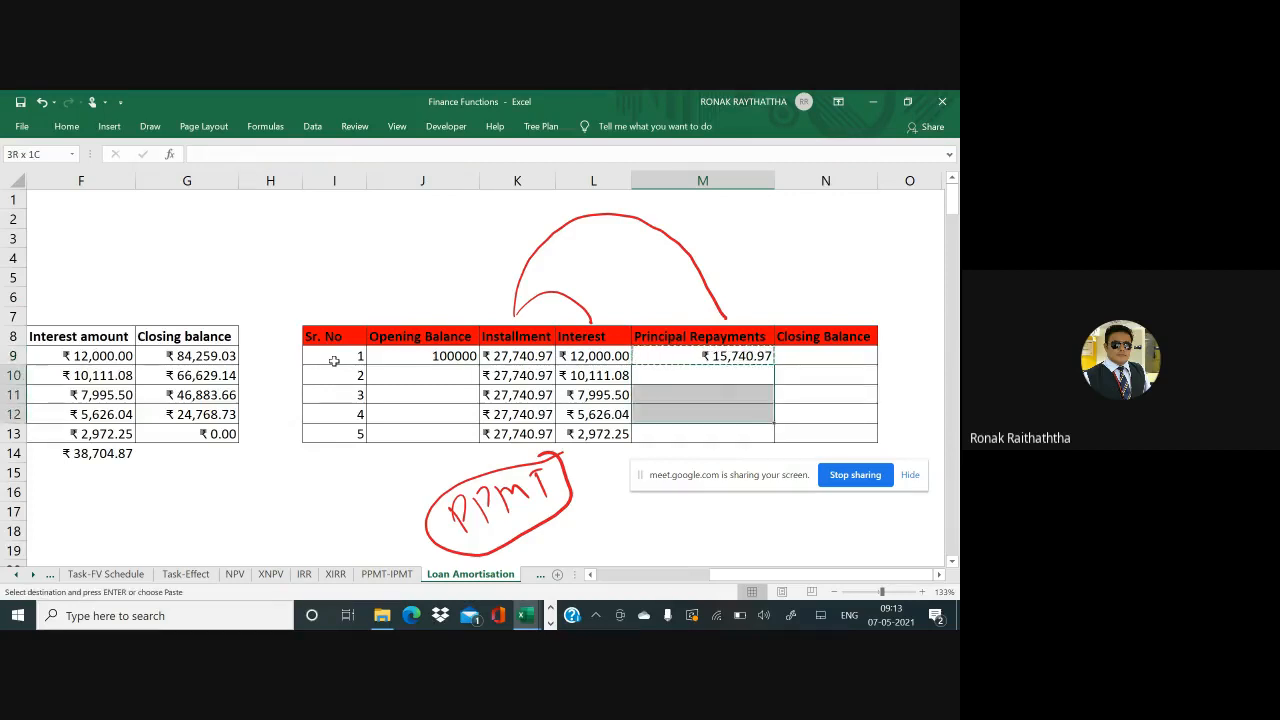
{"action": "key", "text": "shift+Down"}
{"action": "key", "text": "ctrl+v"}
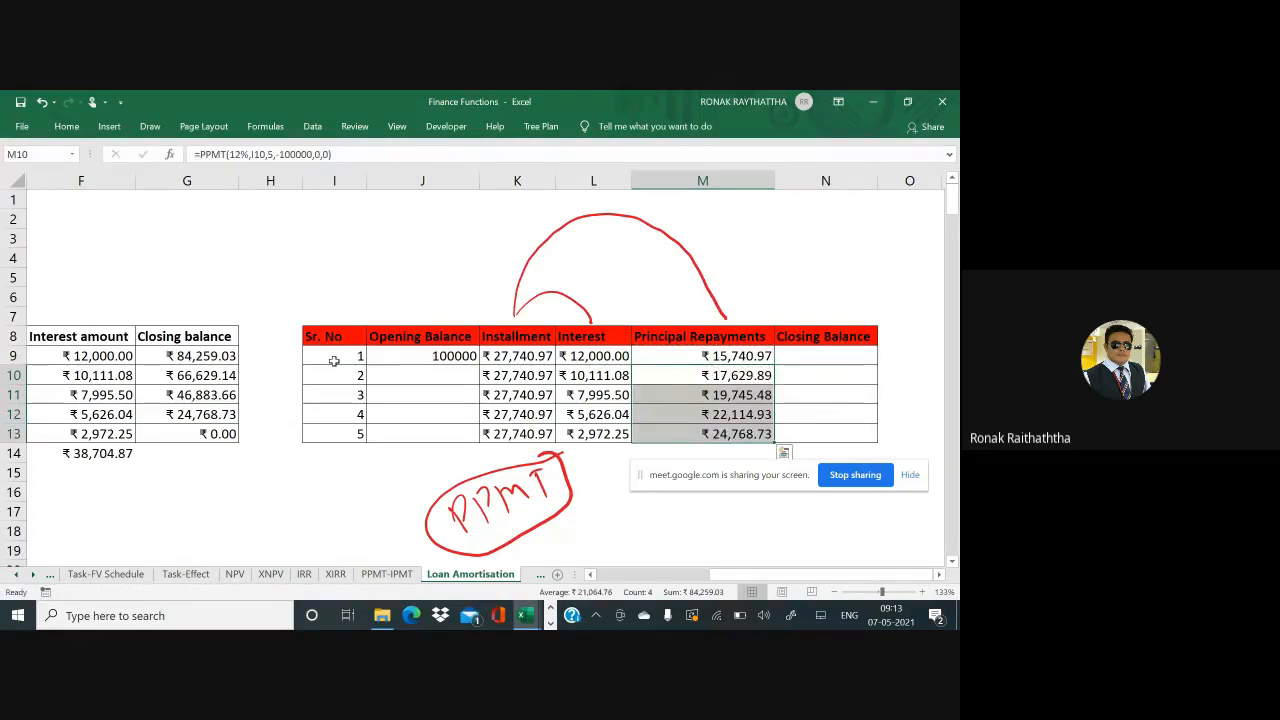
{"action": "key", "text": "Up"}
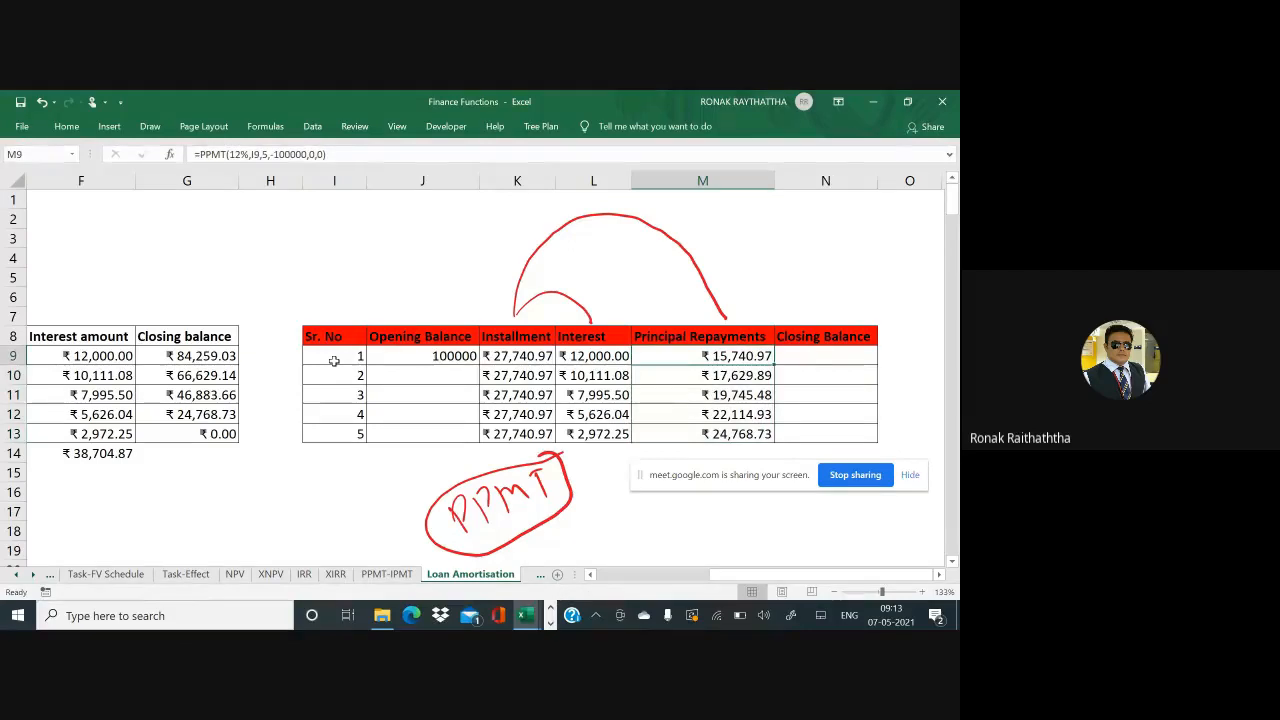
{"action": "key", "text": "Right"}
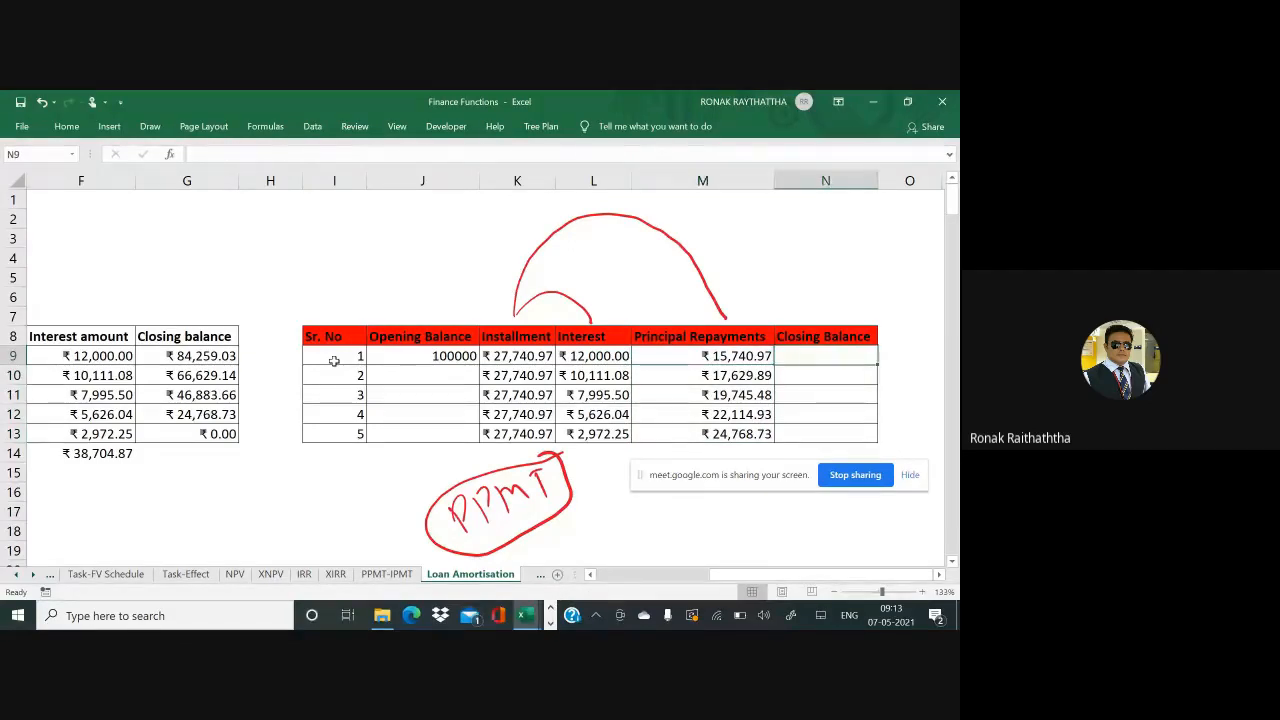
Ink an arc from the Opening Balance header and circle the Principal Repayments header
{"action": "type", "text": "="}
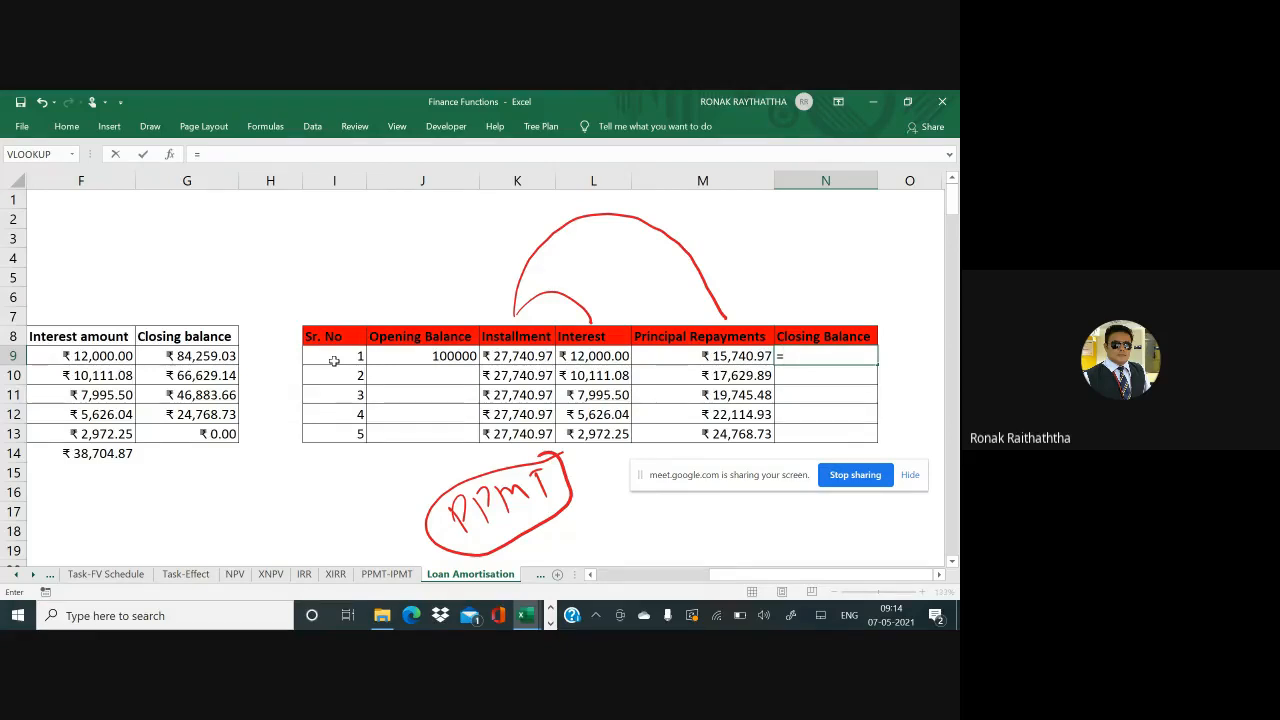
{"action": "key", "text": "Escape"}
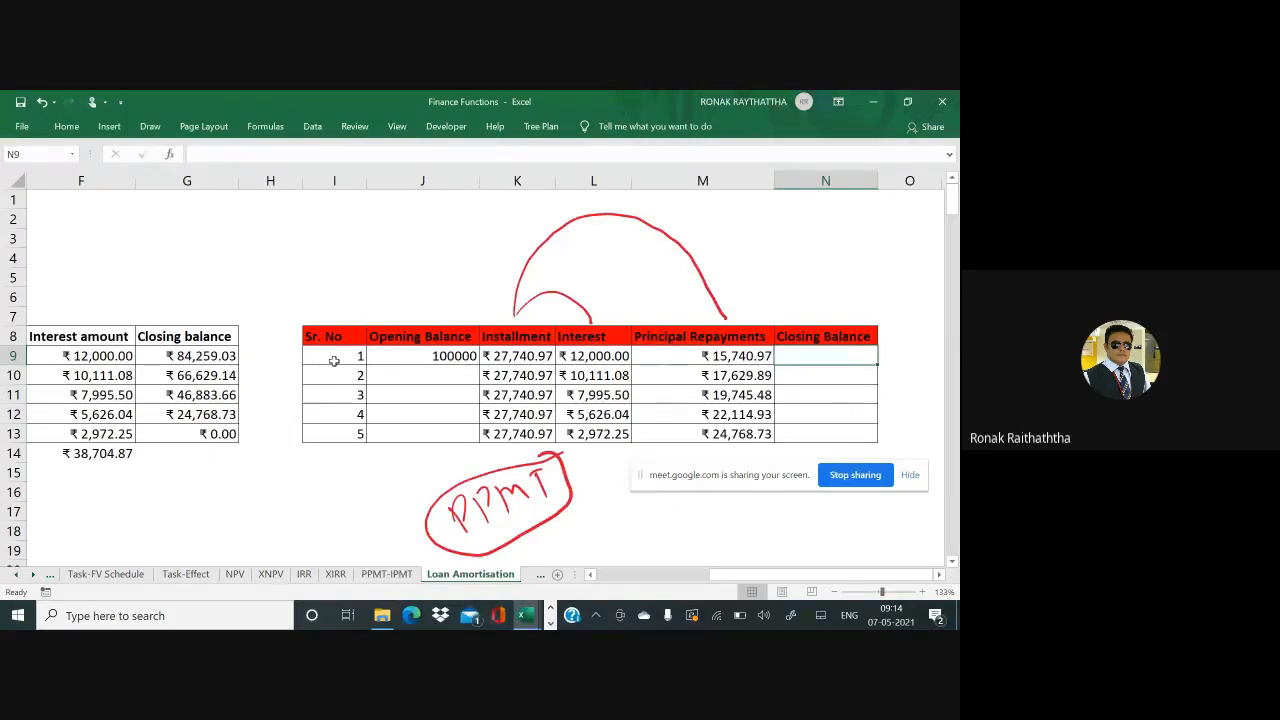
{"action": "mouse_move", "coordinate": [425, 322]}
{"action": "left_mouse_down"}
{"action": "mouse_move", "coordinate": [590, 214]}
{"action": "mouse_move", "coordinate": [782, 316]}
{"action": "left_mouse_up"}
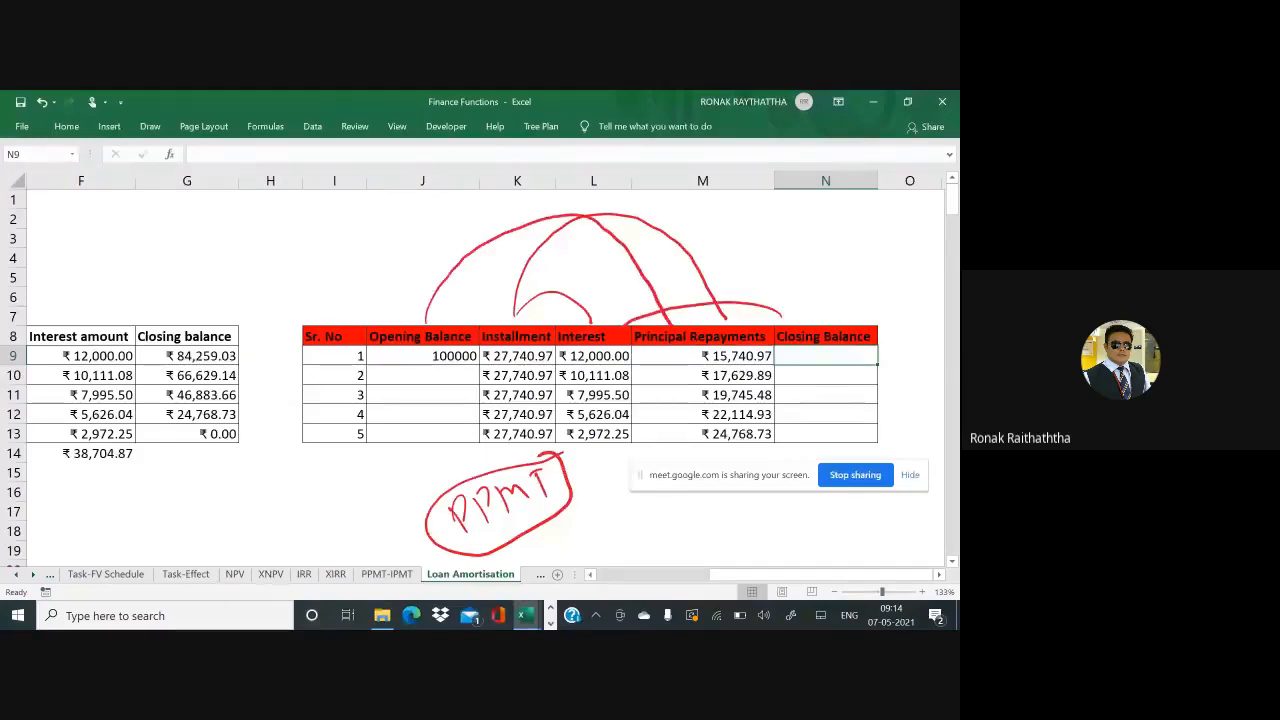
{"action": "left_click_drag", "start_coordinate": [780, 318], "coordinate": [700, 366]}
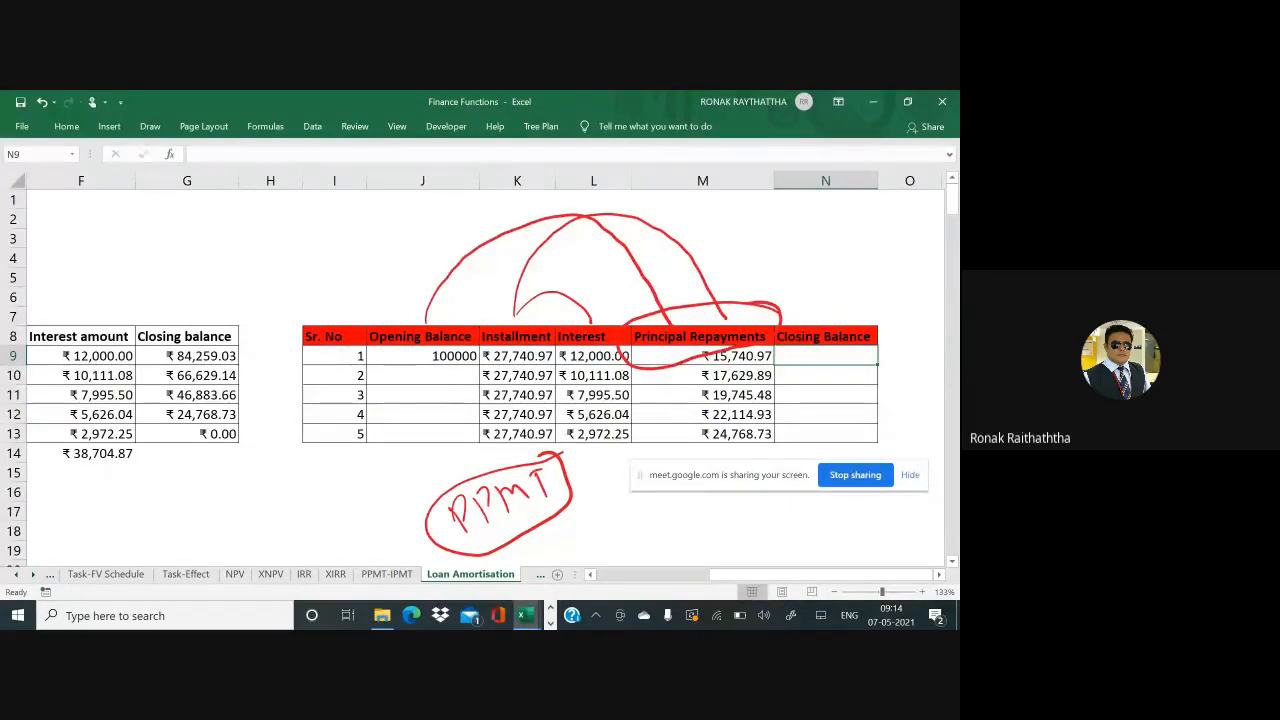
Enter =J9-M9 in N9 for a first closing balance of ₹84,259.03
{"action": "type", "text": "="}
{"action": "key", "text": "Left"}
{"action": "key", "text": "Left"}
{"action": "key", "text": "Left"}
{"action": "key", "text": "Left"}
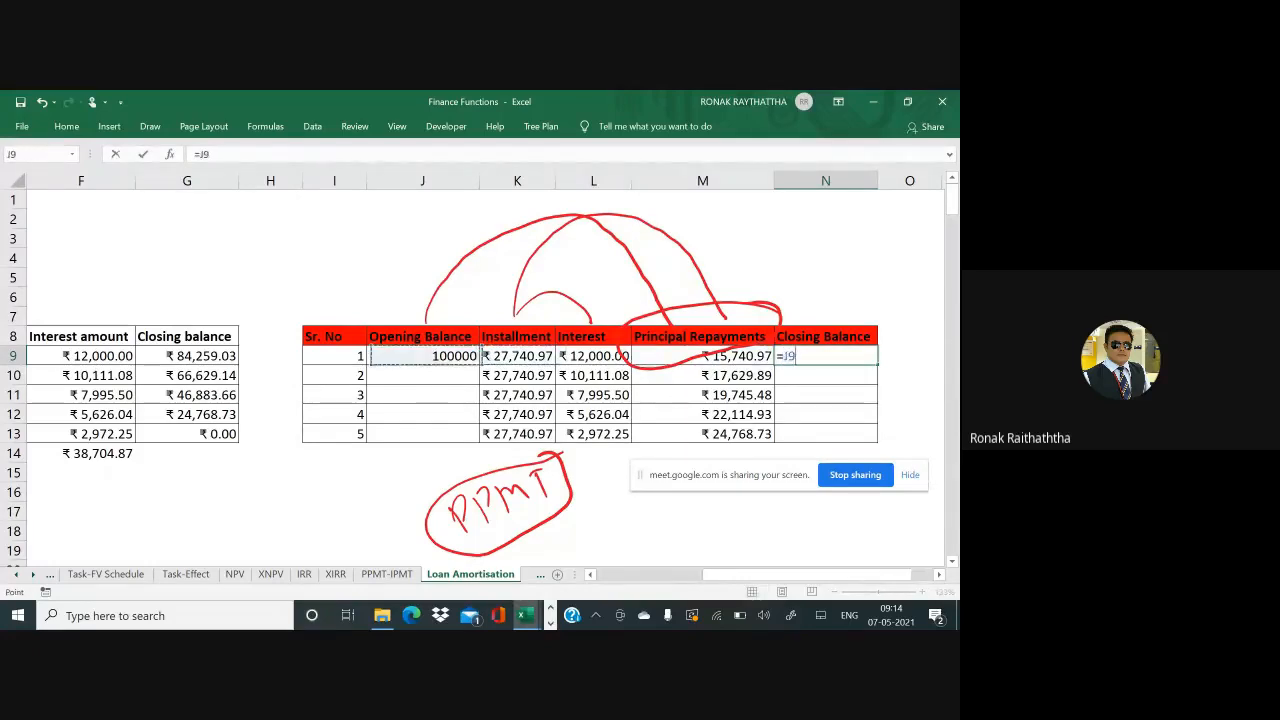
{"action": "type", "text": "-"}
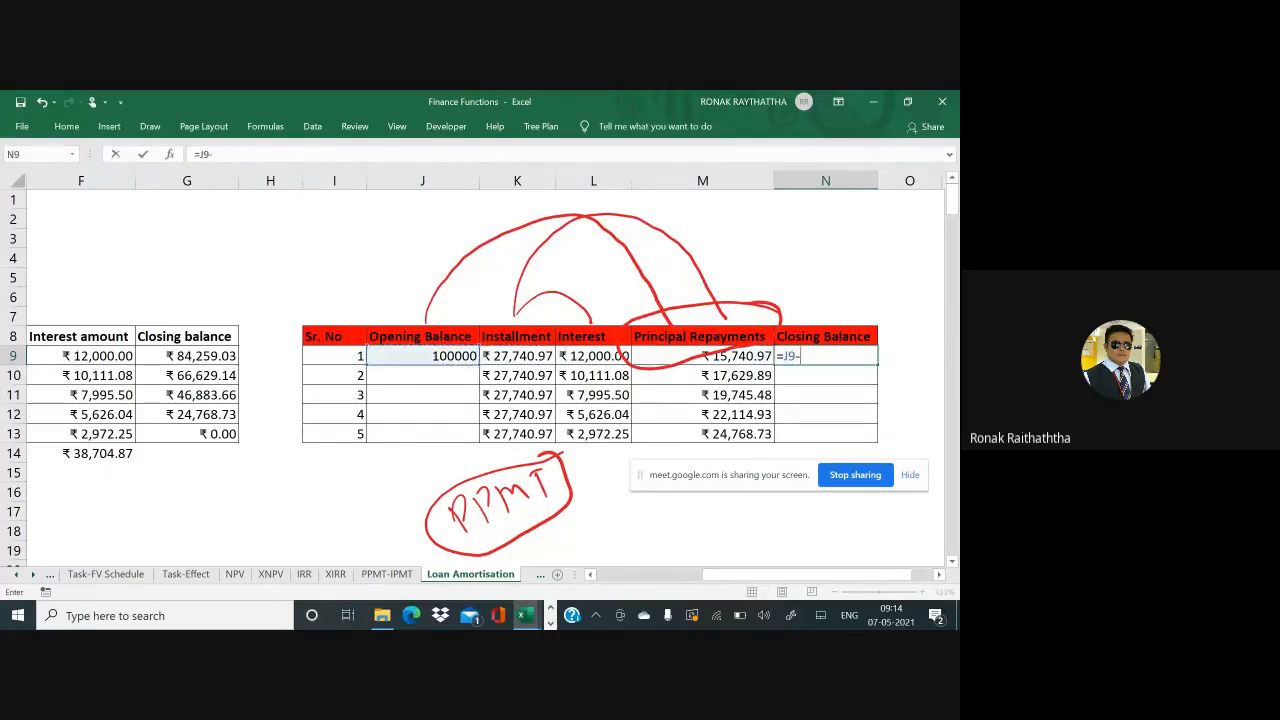
{"action": "key", "text": "Left"}
{"action": "key", "text": "Return"}
{"action": "key", "text": "Up"}
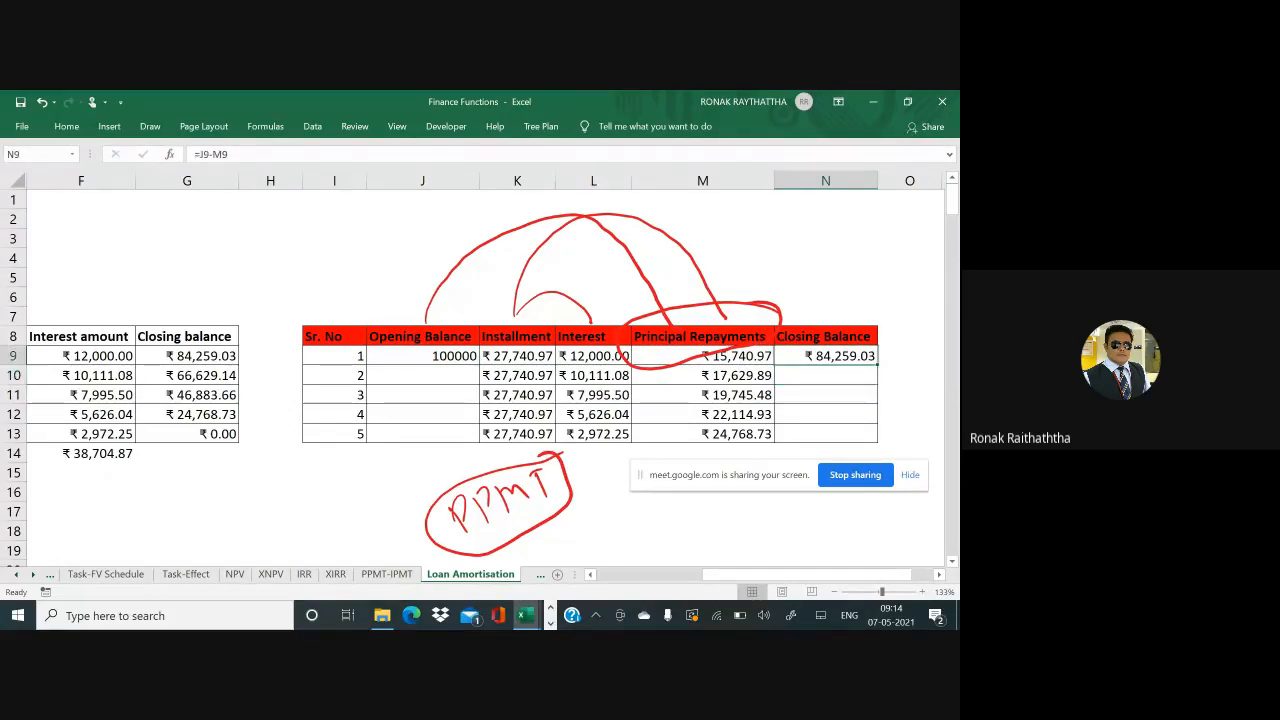
{"action": "key", "text": "Down"}
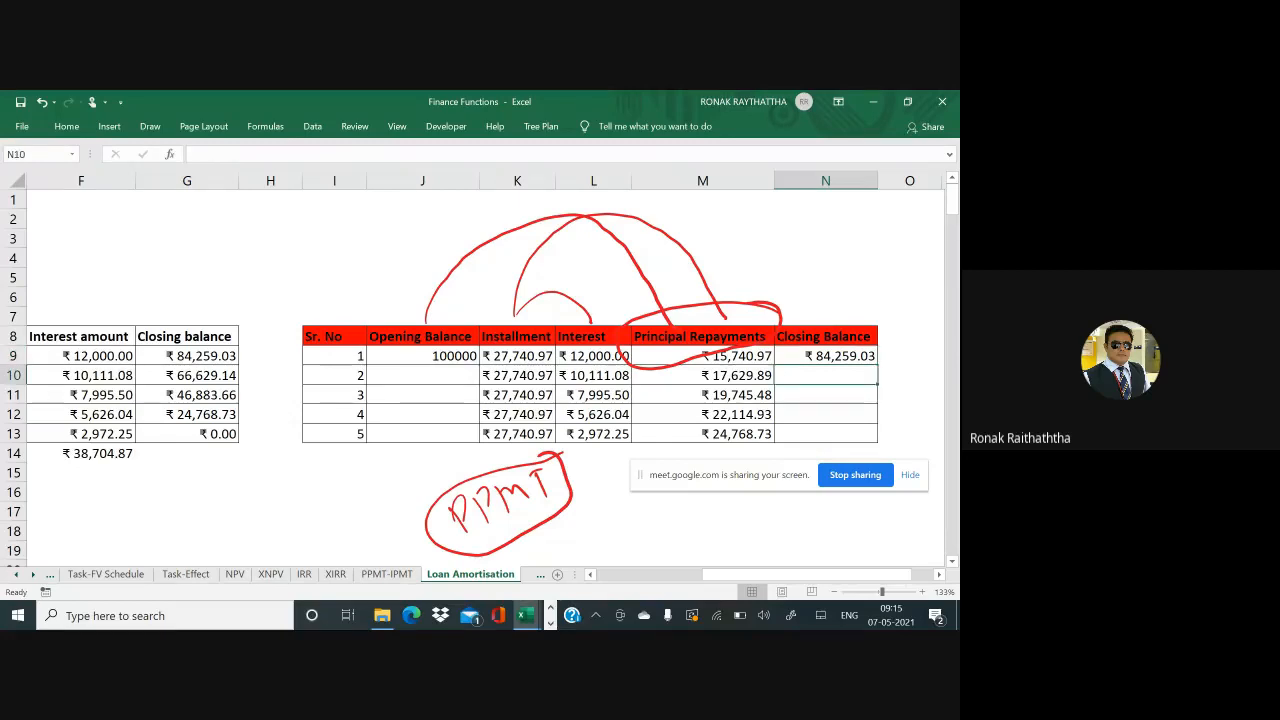
Enter =N9 in J10 so year 2's opening balance takes year 1's closing balance
{"action": "key", "text": "Left"}
{"action": "key", "text": "Left"}
{"action": "key", "text": "Left"}
{"action": "key", "text": "Left"}
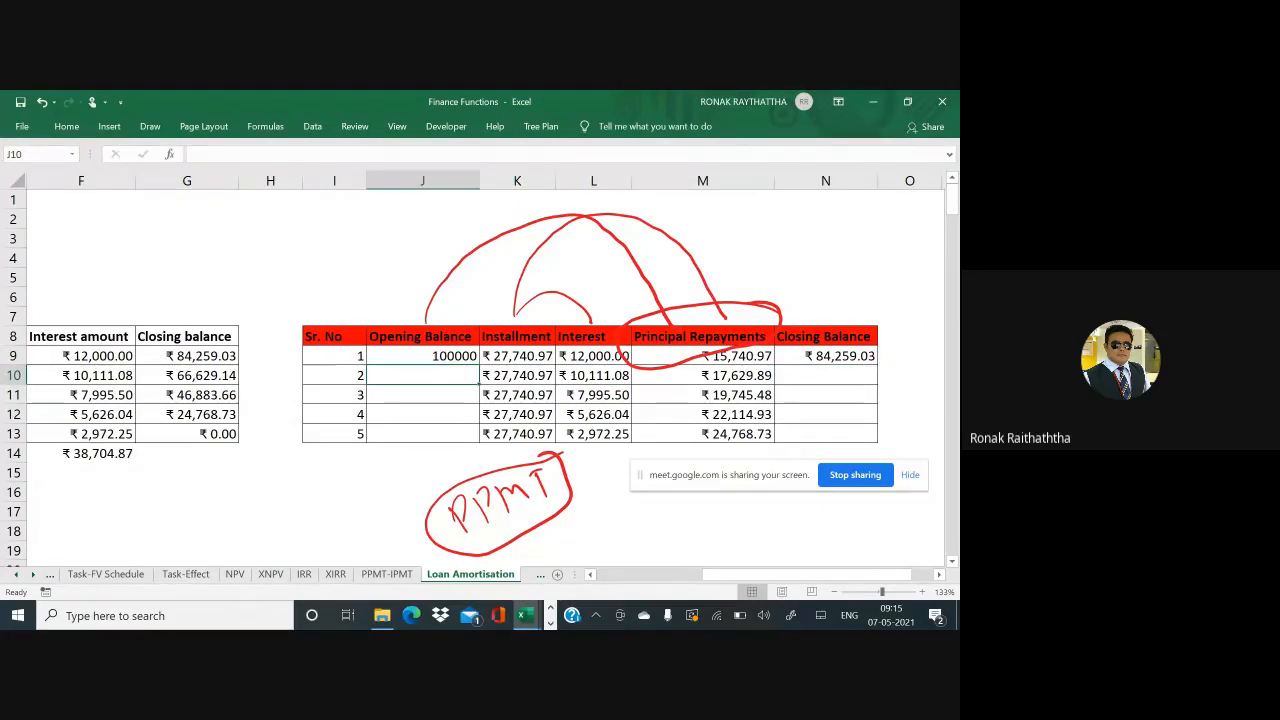
{"action": "type", "text": "="}
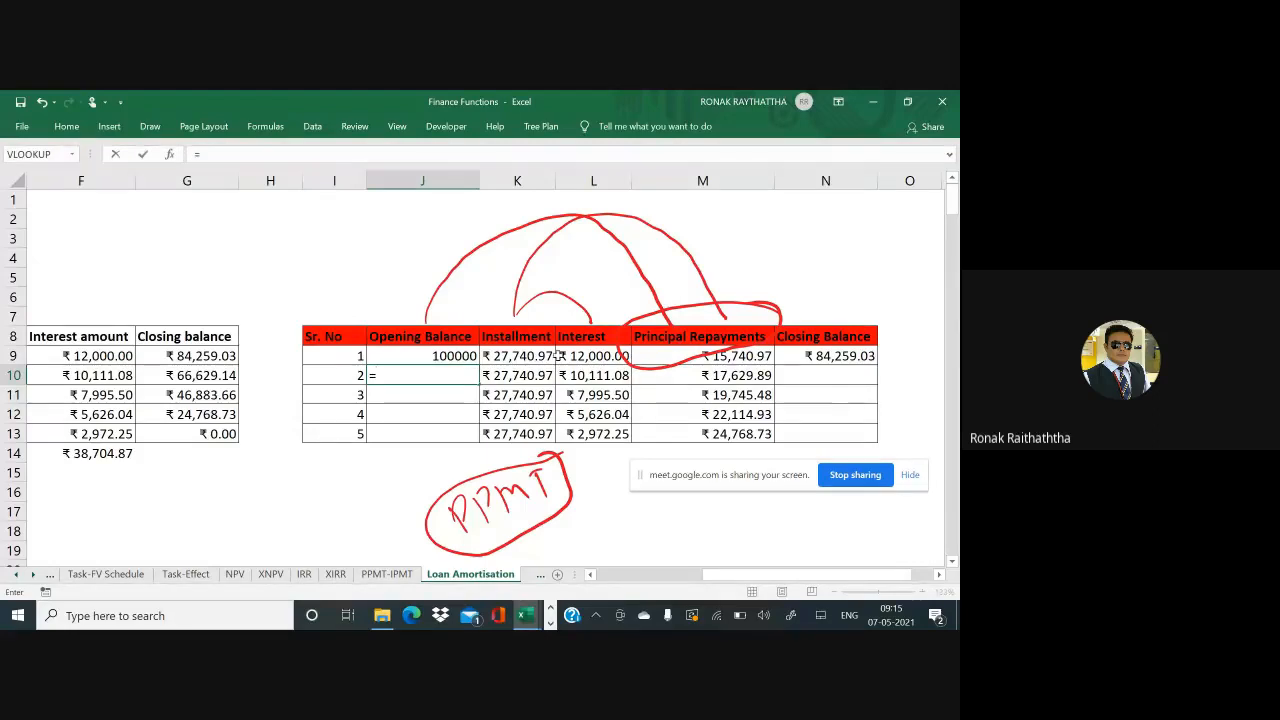
{"action": "left_click", "coordinate": [800, 354]}
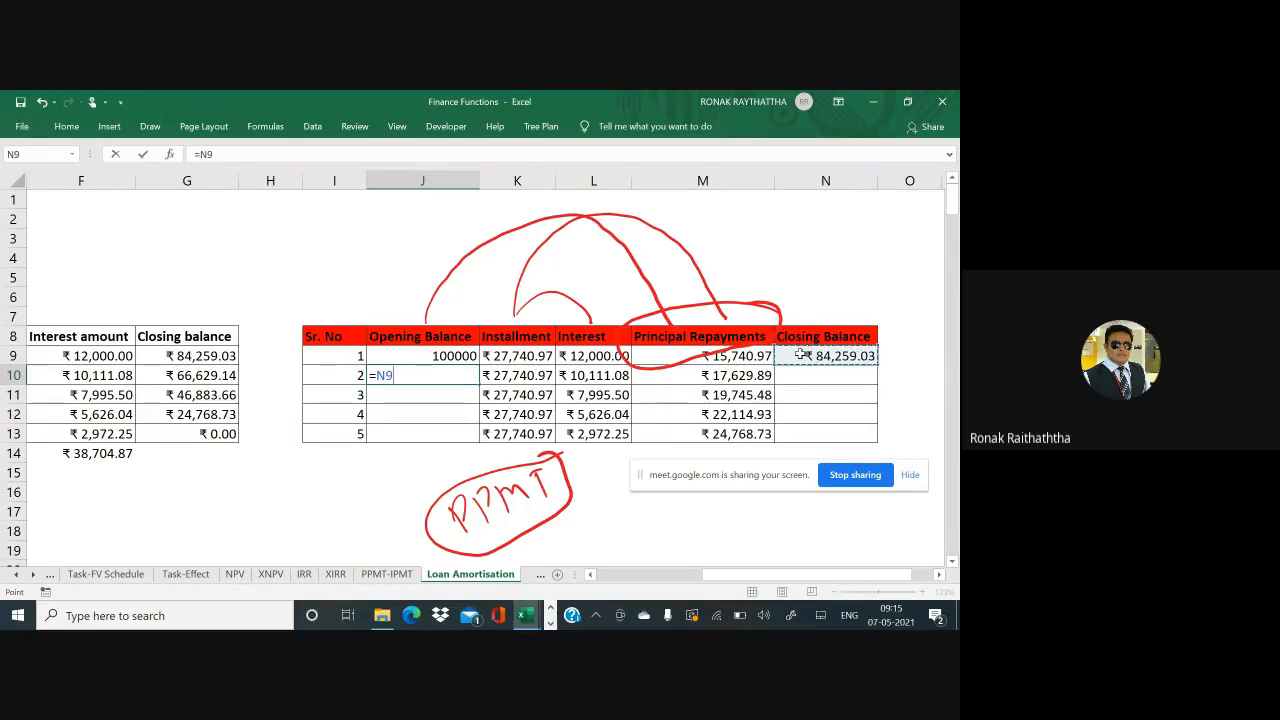
{"action": "key", "text": "Return"}
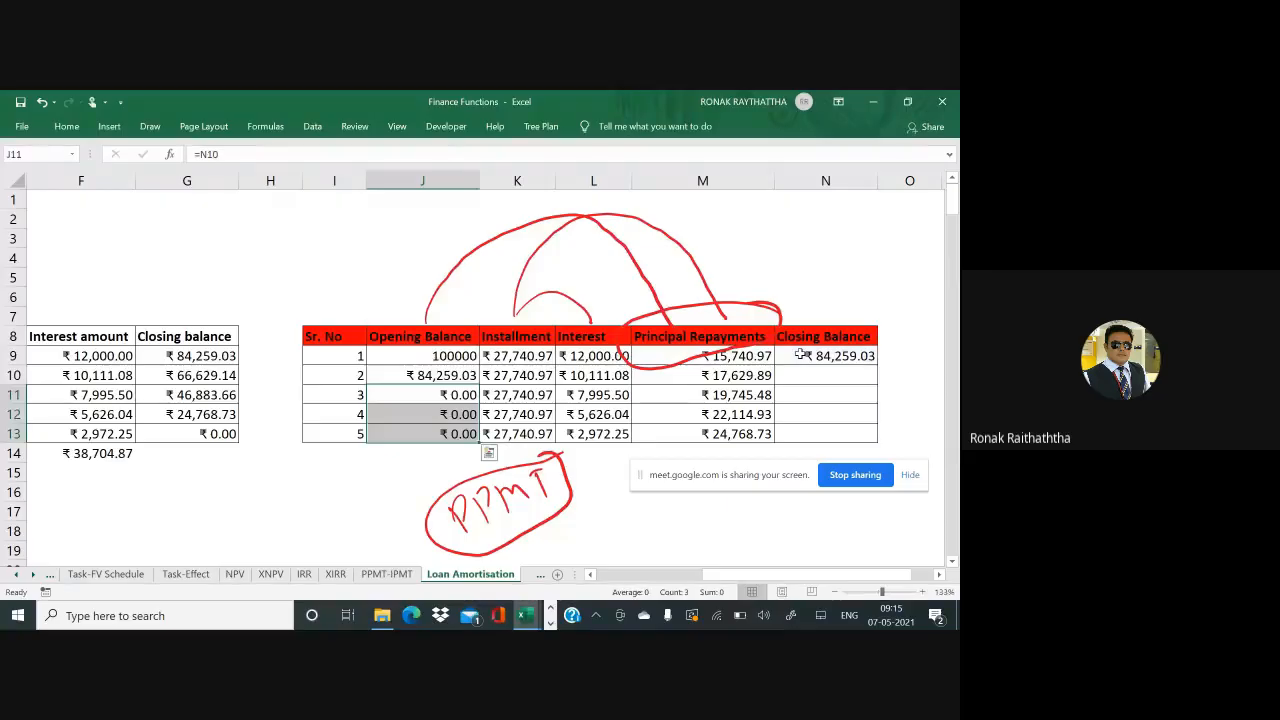
{"action": "left_click", "coordinate": [801, 368]}
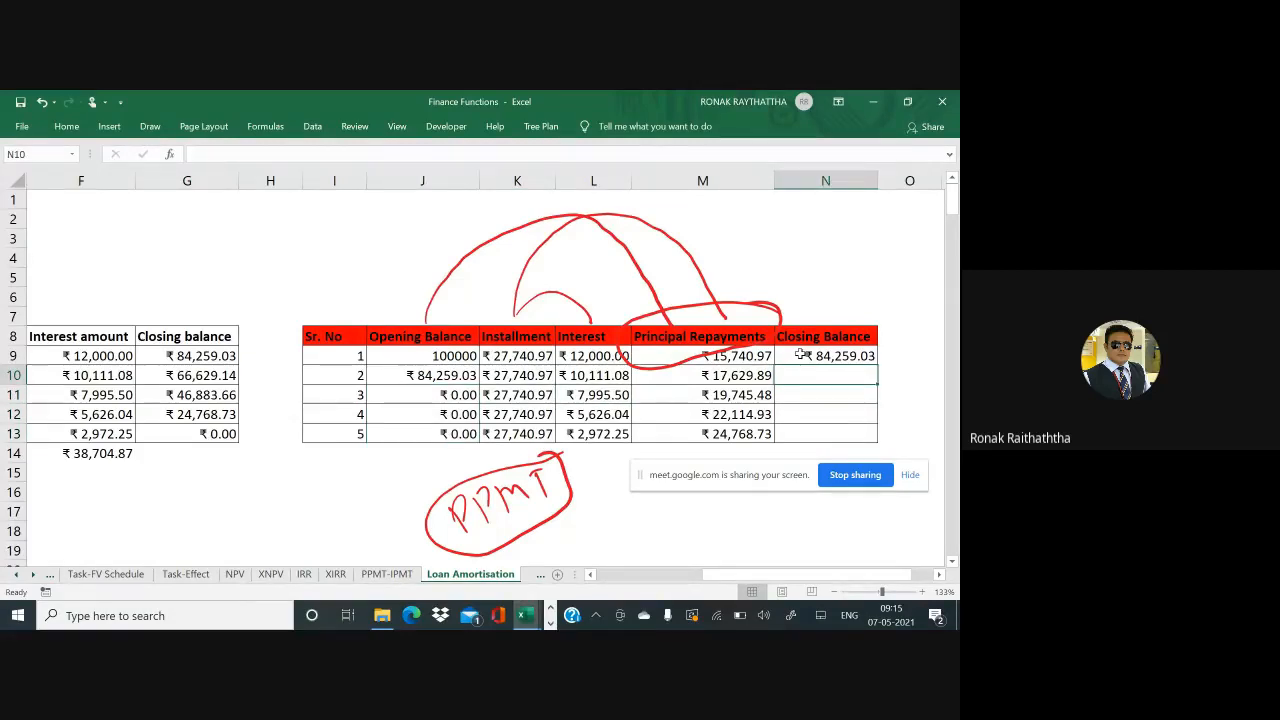
Copy N9's =J9-M9 closing balance formula into N10:N13, ending the loan at ₹0.00
{"action": "left_click", "coordinate": [801, 355]}
{"action": "double_click", "coordinate": [801, 355]}
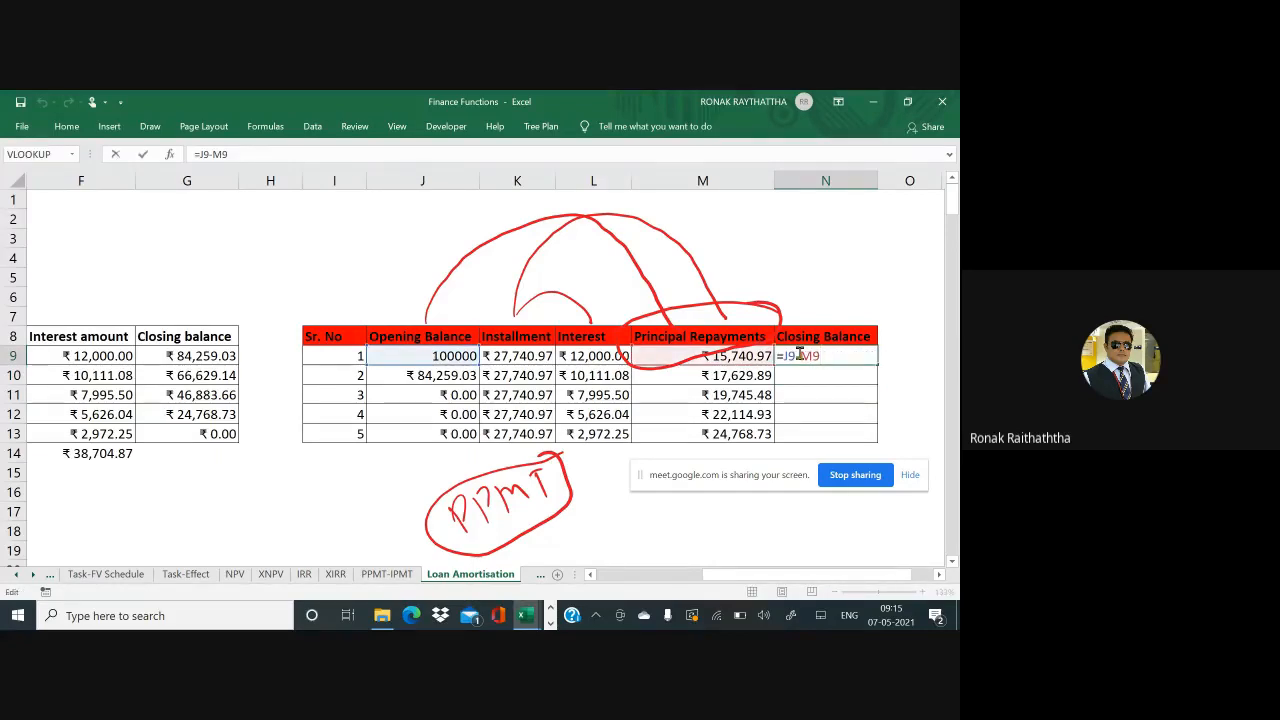
{"action": "key", "text": "ctrl+Return"}
{"action": "key", "text": "ctrl+c"}
{"action": "key", "text": "Down"}
{"action": "key", "text": "shift+Down"}
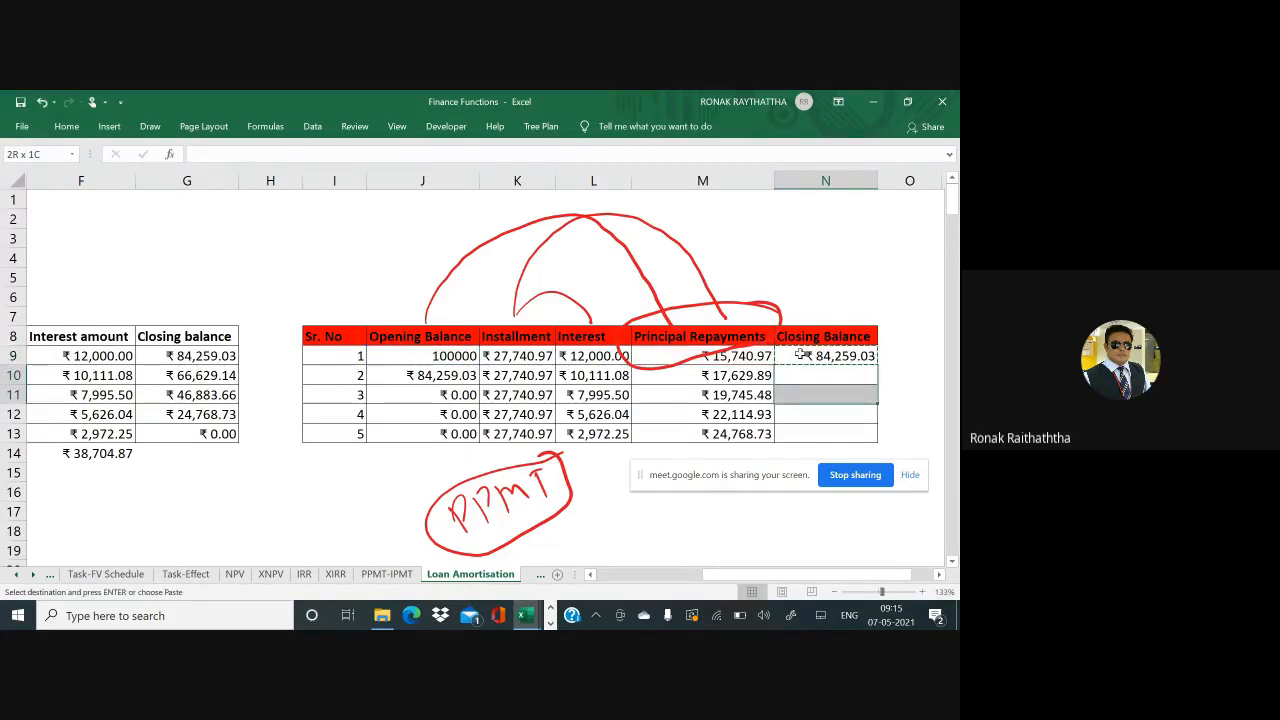
{"action": "key", "text": "shift+Down"}
{"action": "key", "text": "shift+Down"}
{"action": "key", "text": "ctrl+v"}
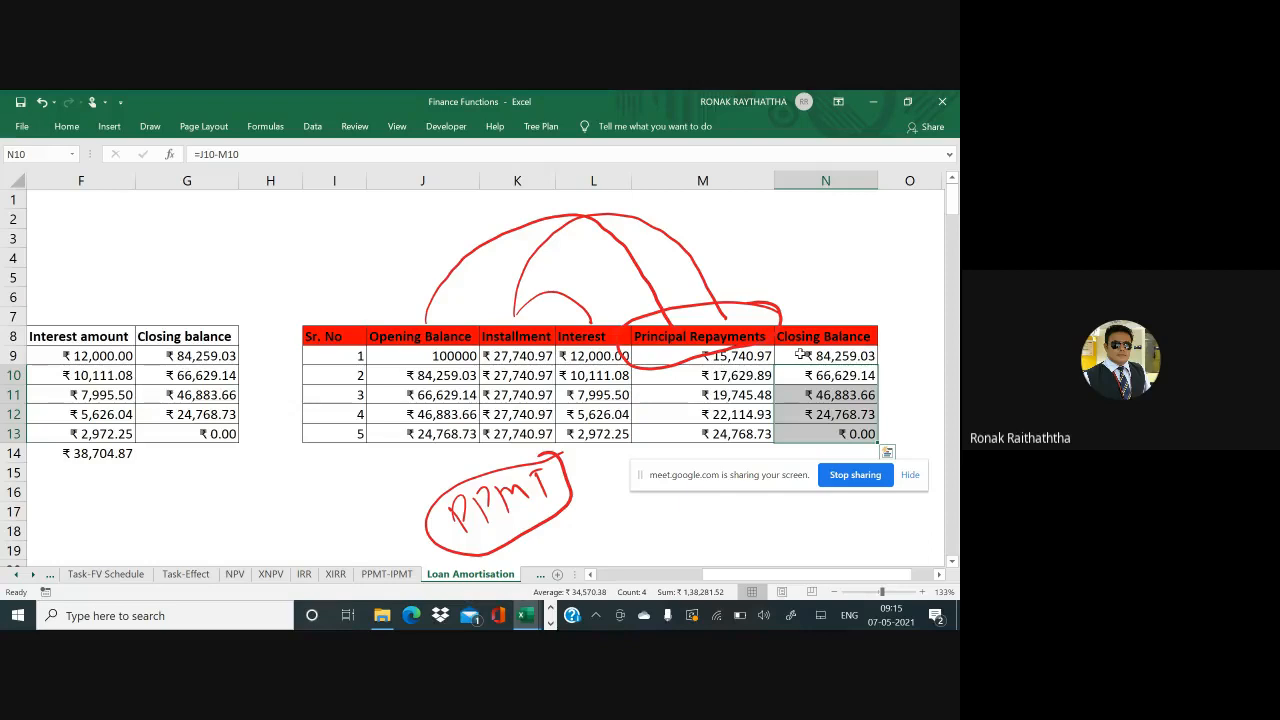
{"action": "mouse_move", "coordinate": [891, 421]}
{"action": "left_mouse_down"}
{"action": "mouse_move", "coordinate": [824, 436]}
{"action": "mouse_move", "coordinate": [862, 408]}
{"action": "left_mouse_up"}
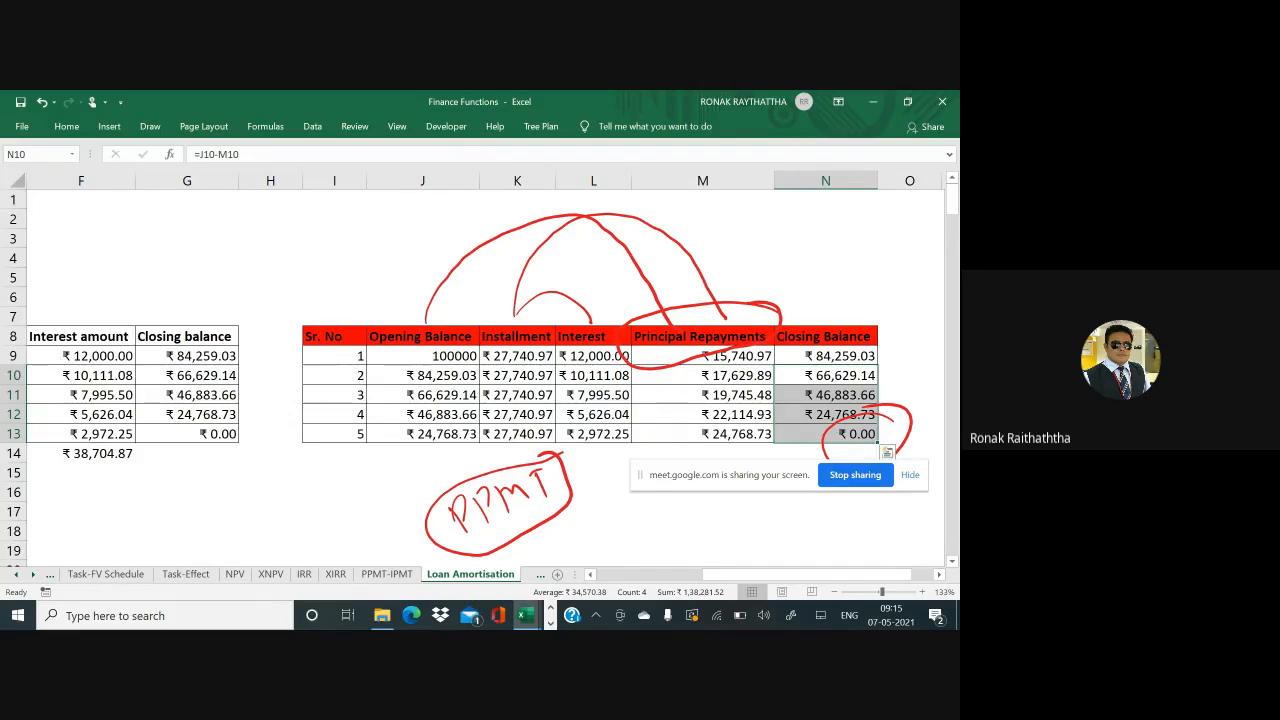
Draw red ink arrows down the Principal Repayments and Interest columns toward the PPMT note
{"action": "left_click", "coordinate": [800, 355]}
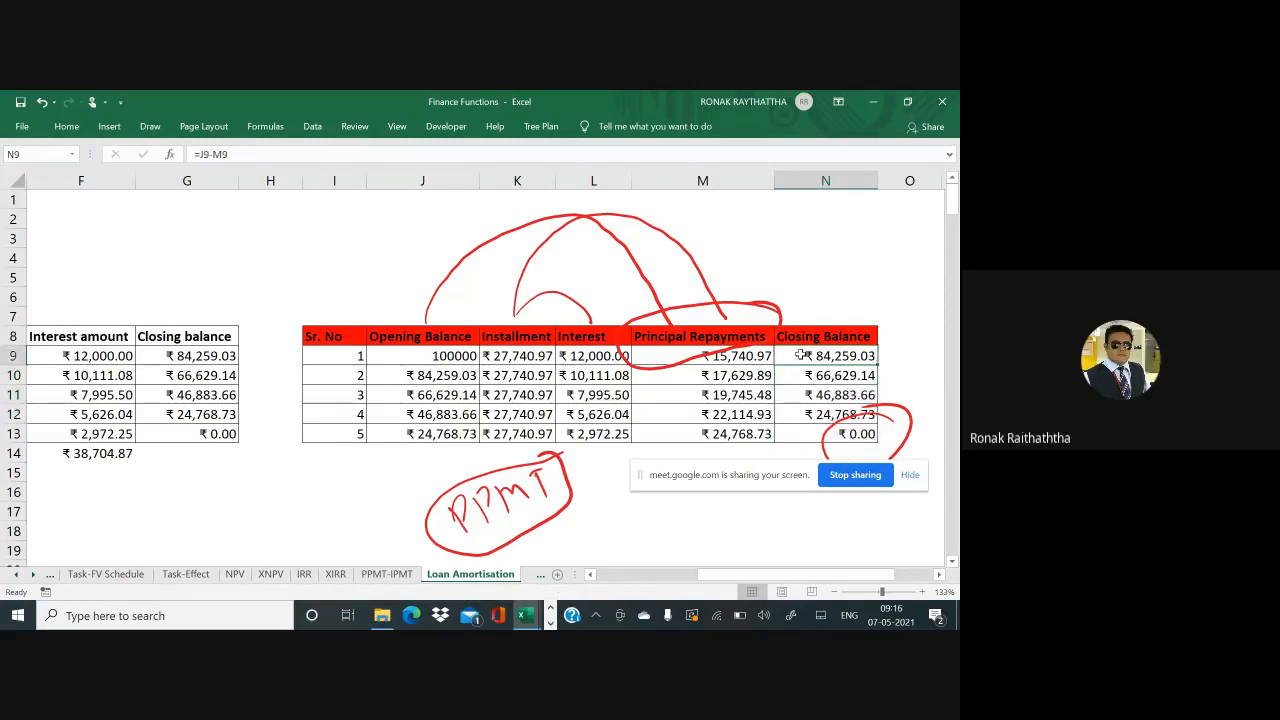
{"action": "double_click", "coordinate": [800, 355]}
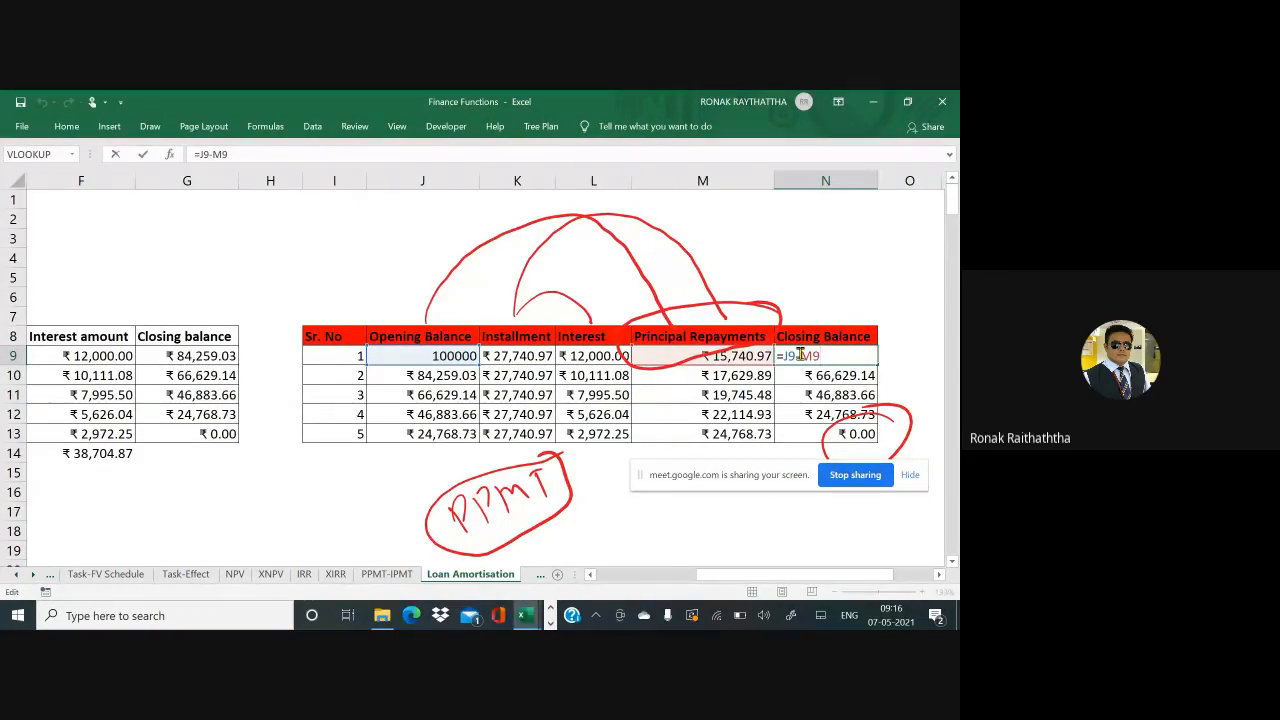
{"action": "key", "text": "ctrl+Return"}
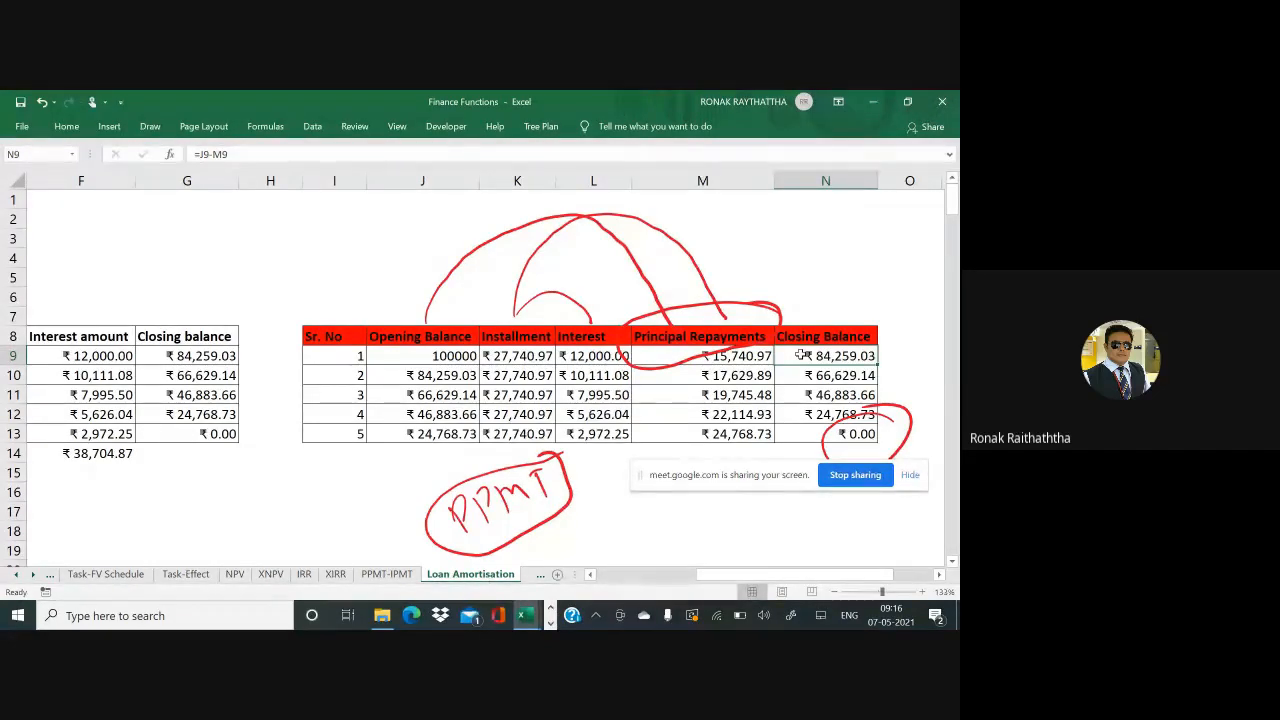
{"action": "mouse_move", "coordinate": [672, 358]}
{"action": "left_mouse_down"}
{"action": "mouse_move", "coordinate": [676, 446]}
{"action": "mouse_move", "coordinate": [695, 420]}
{"action": "left_mouse_up"}
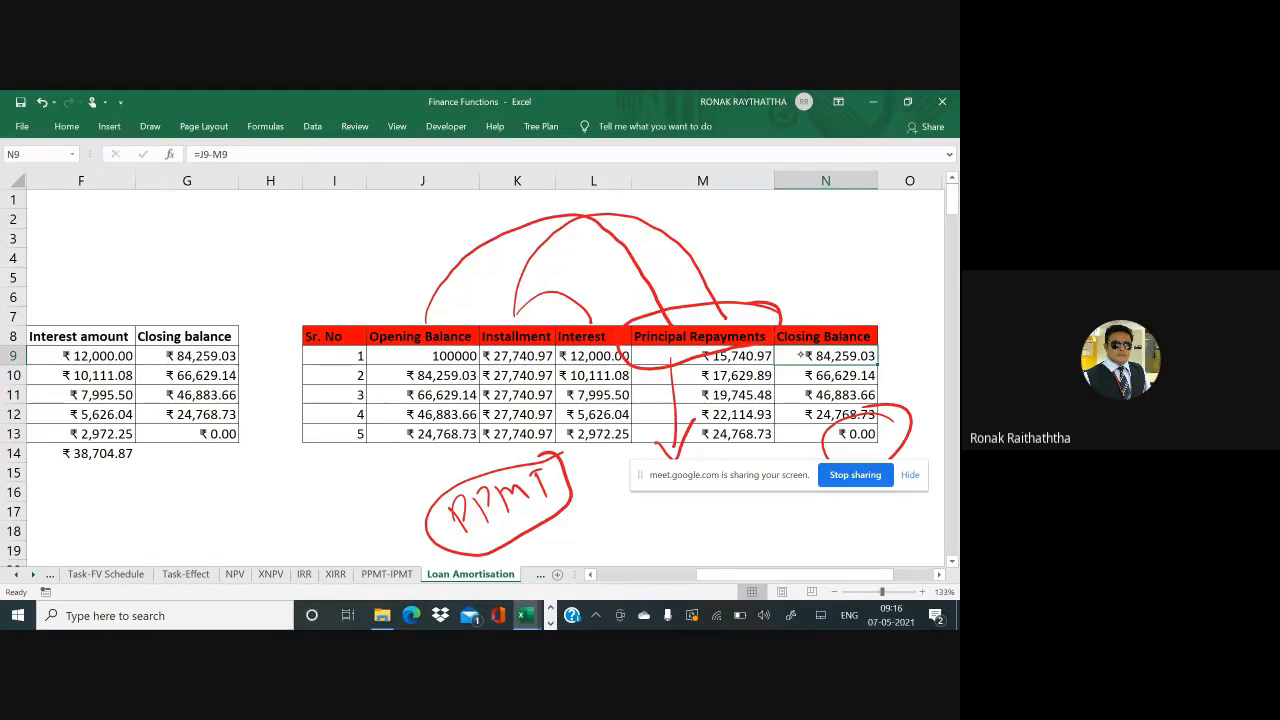
{"action": "mouse_move", "coordinate": [557, 365]}
{"action": "left_mouse_down"}
{"action": "mouse_move", "coordinate": [576, 485]}
{"action": "mouse_move", "coordinate": [594, 450]}
{"action": "left_mouse_up"}
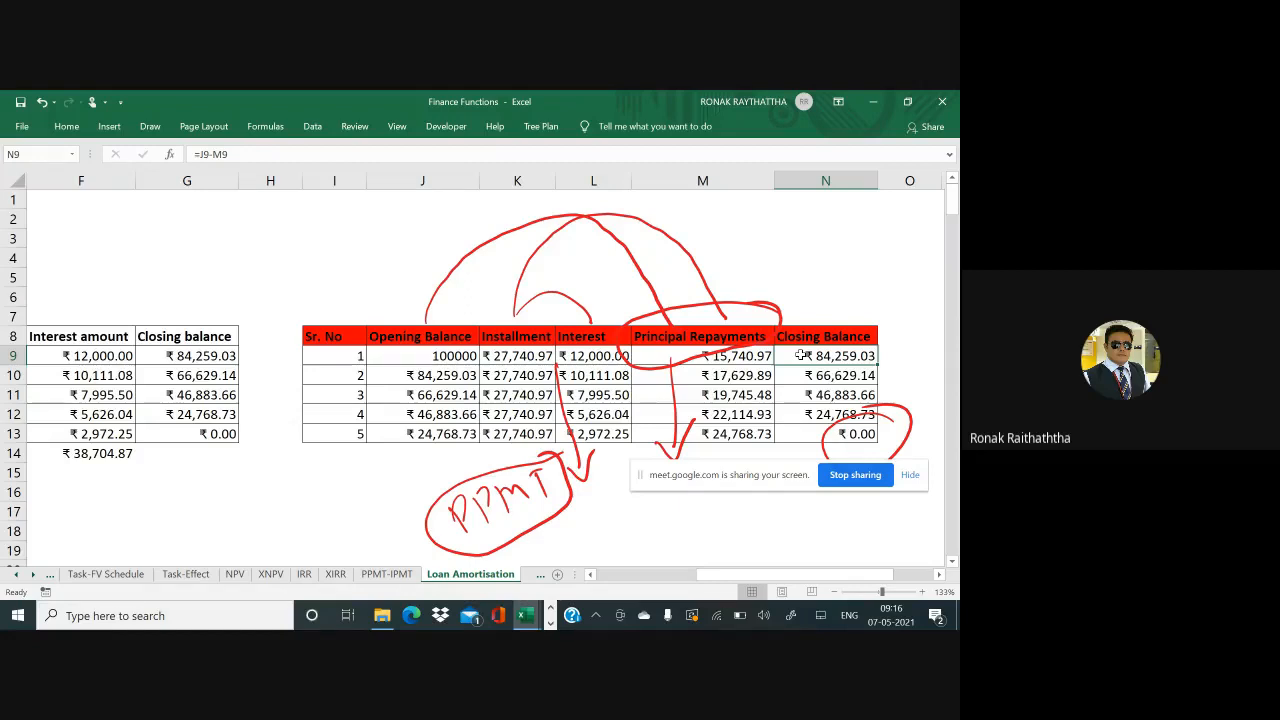
Enter =N9 in J10 and copy that opening balance formula into J11:J13
{"action": "left_click", "coordinate": [450, 369]}
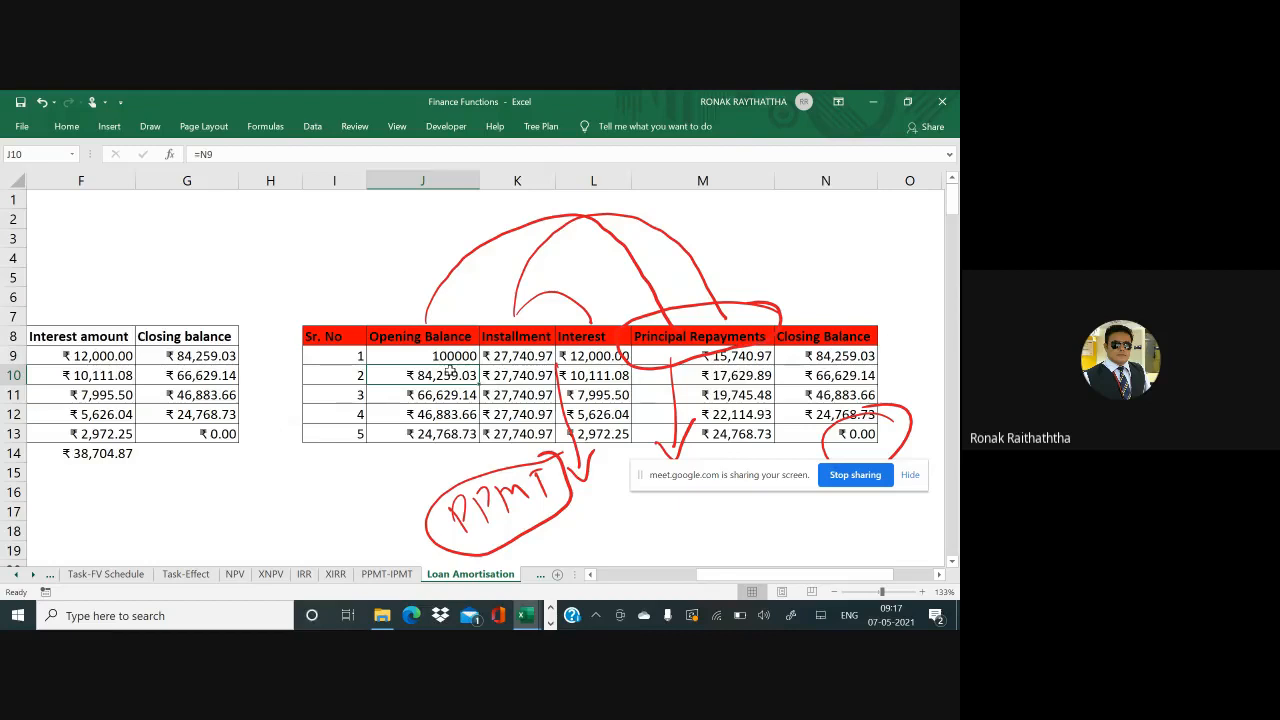
{"action": "type", "text": "="}
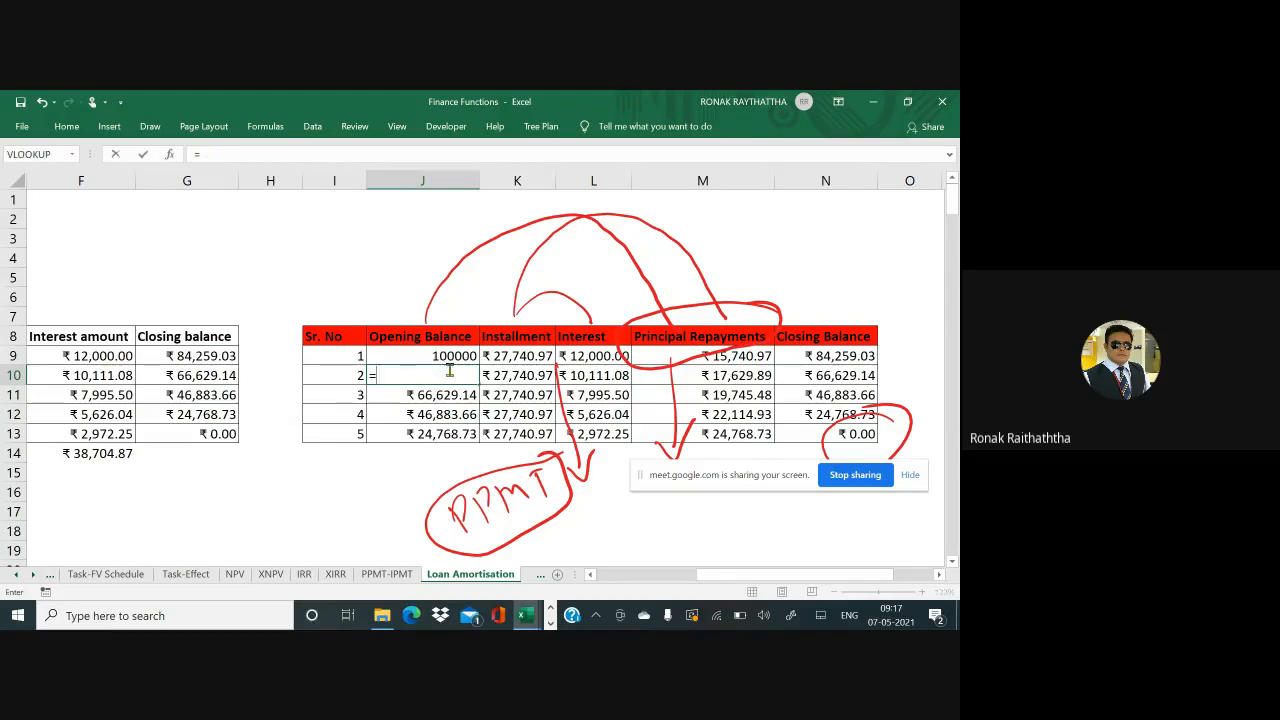
{"action": "left_click", "coordinate": [830, 357]}
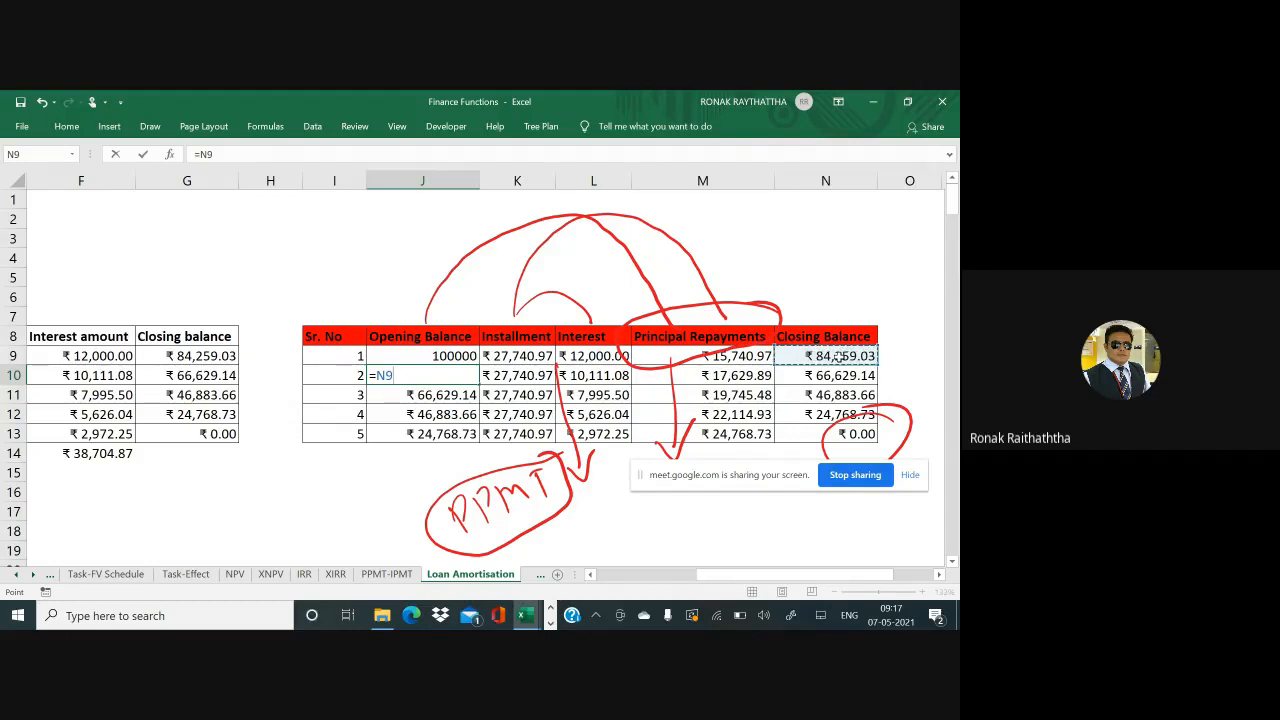
{"action": "key", "text": "Return"}
{"action": "key", "text": "Up"}
{"action": "key", "text": "ctrl+c"}
{"action": "key", "text": "Down"}
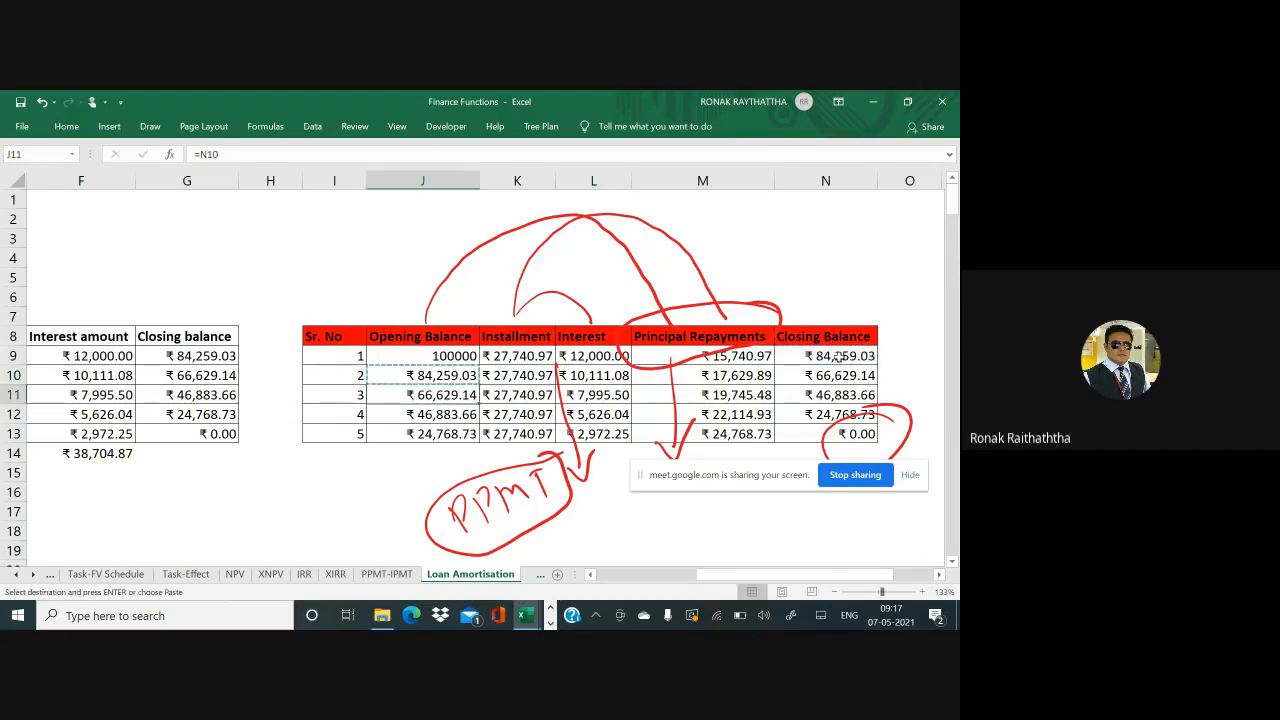
{"action": "key", "text": "shift+Down"}
{"action": "key", "text": "shift+Down"}
{"action": "key", "text": "Return"}
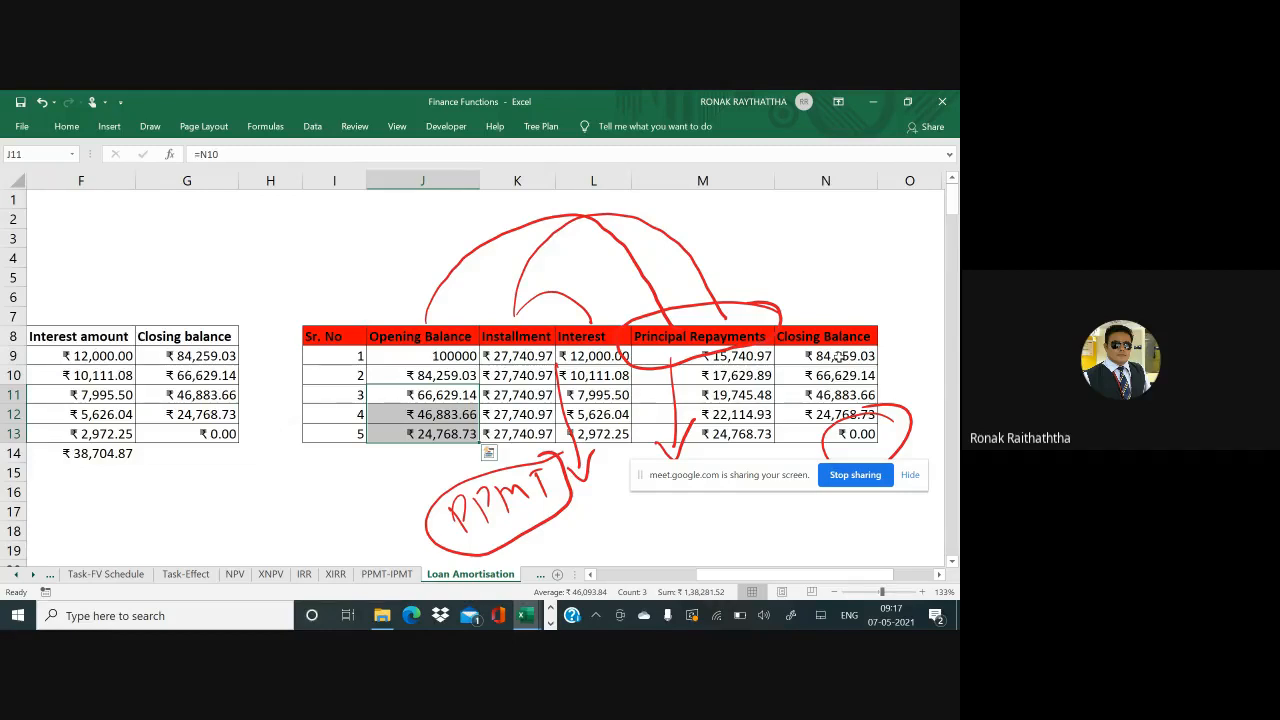
Check the copied opening balance formulas in J11, J12 and J13, then switch to Google Meet
{"action": "key", "text": "shift+Up"}
{"action": "key", "text": "shift+Up"}
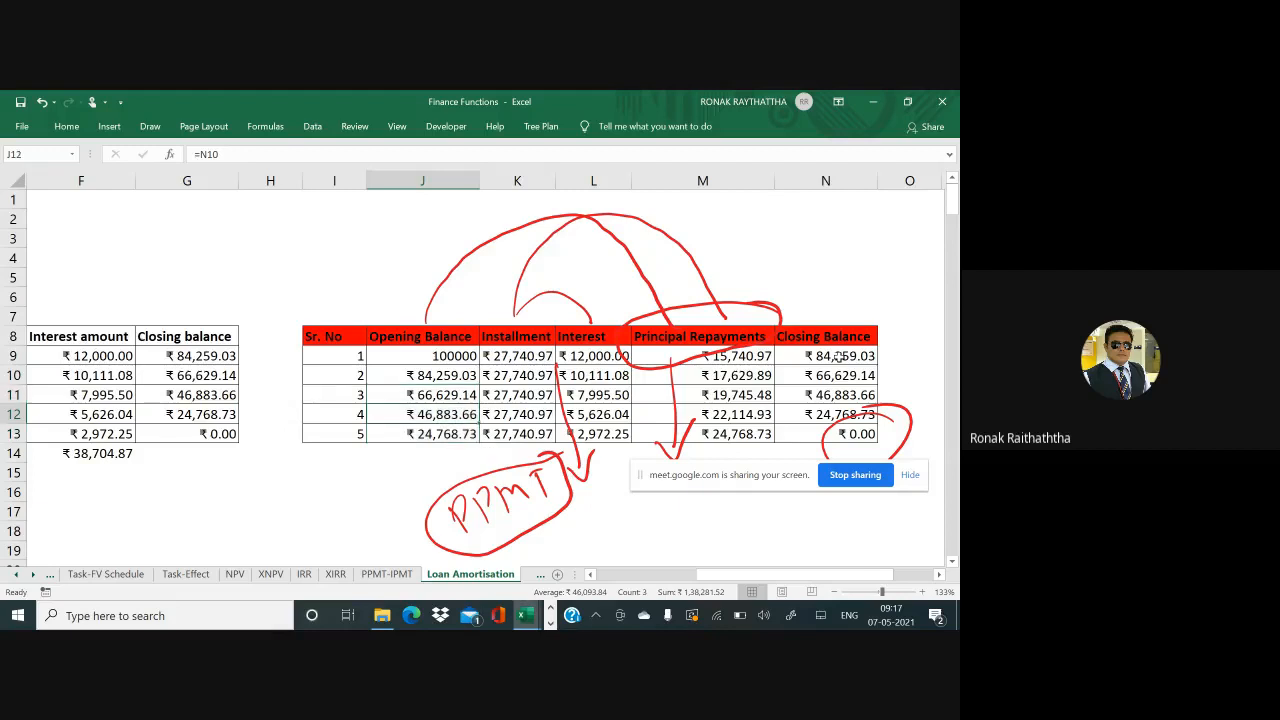
{"action": "key", "text": "F2"}
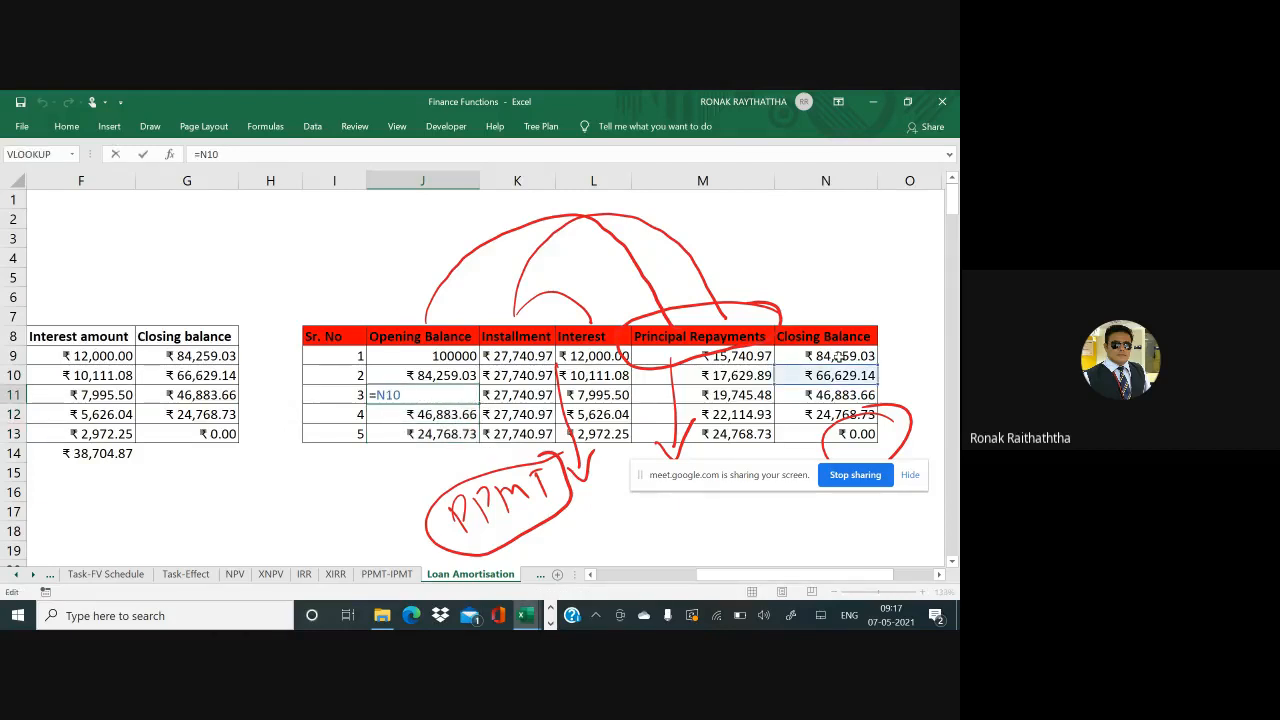
{"action": "key", "text": "Return"}
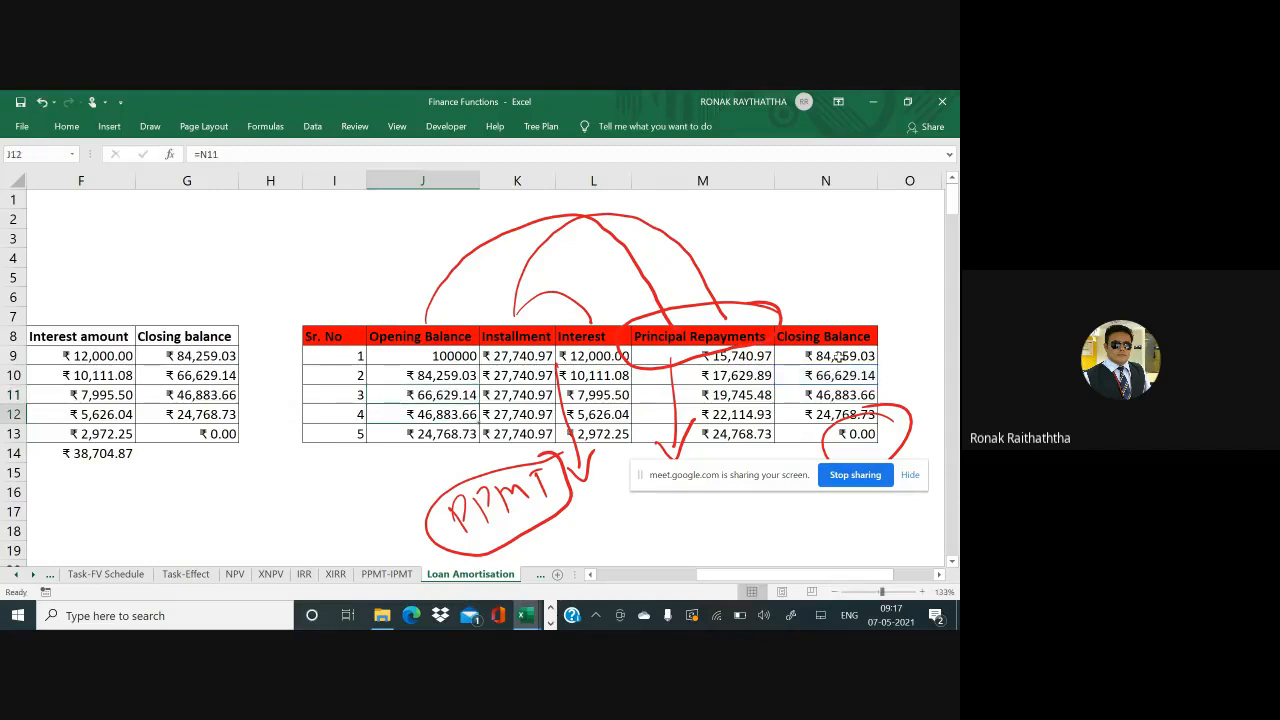
{"action": "key", "text": "F2"}
{"action": "key", "text": "Return"}
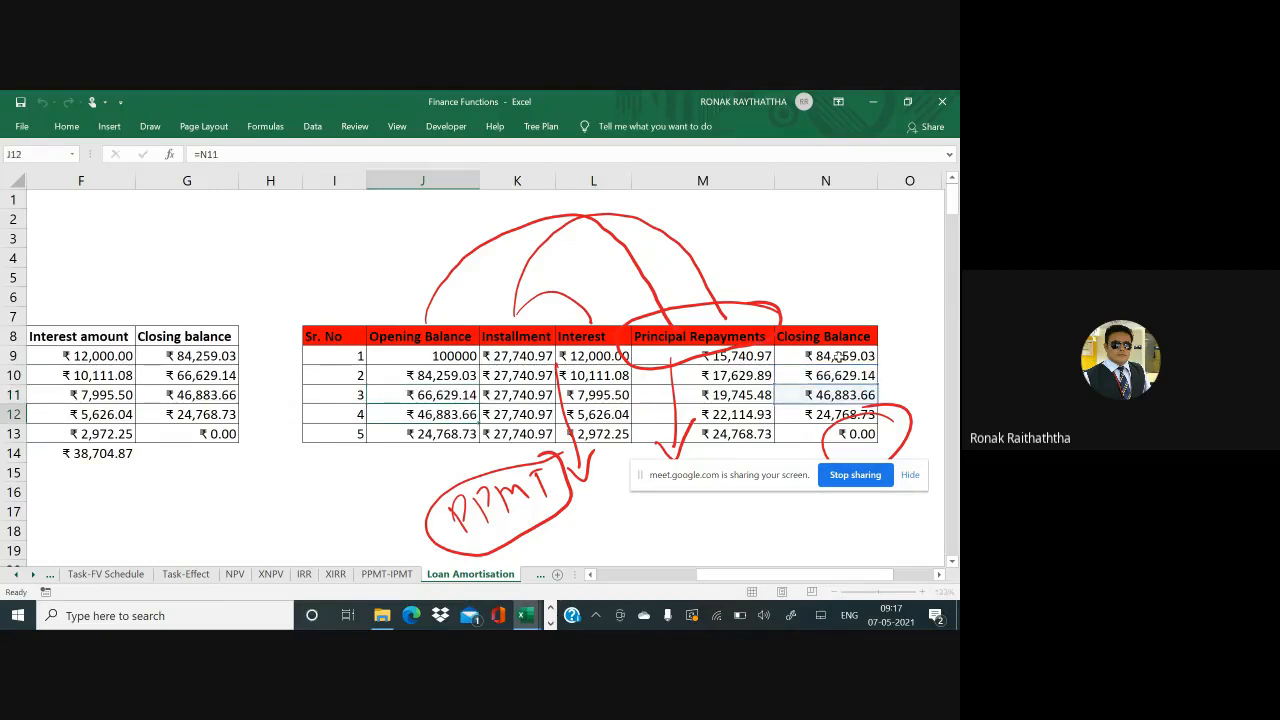
{"action": "key", "text": "F2"}
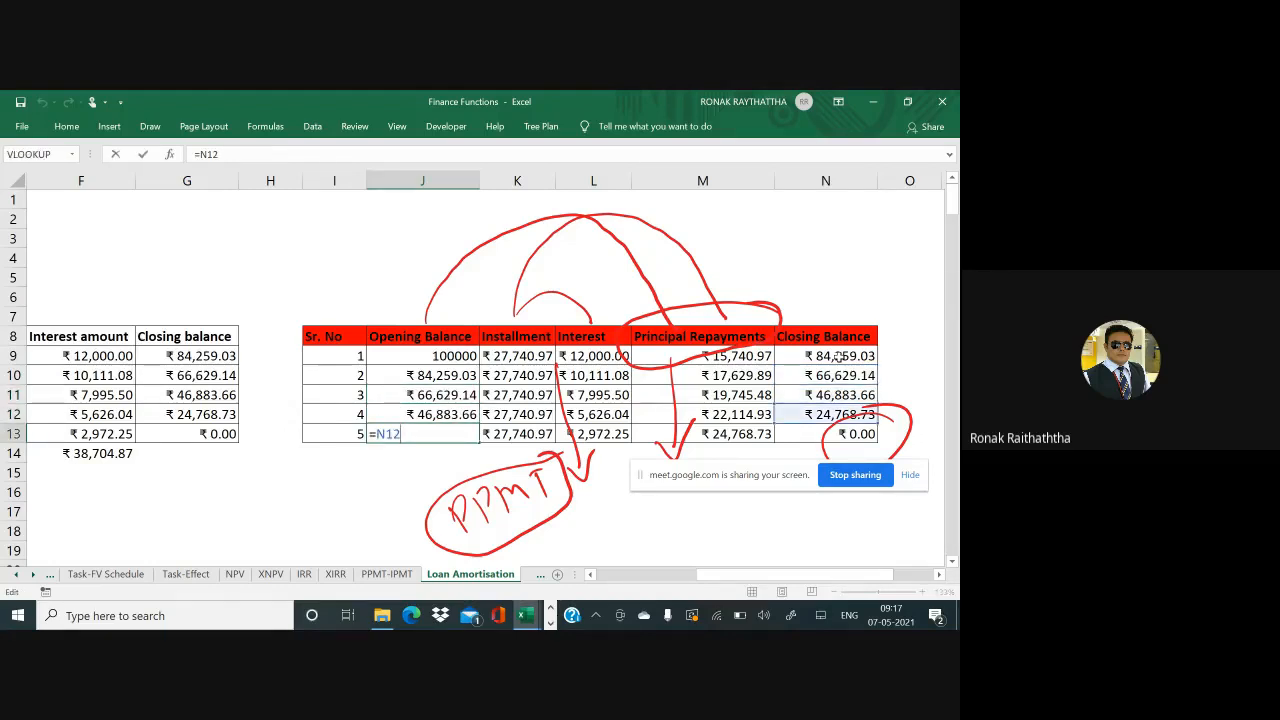
{"action": "key", "text": "ctrl+Return"}
{"action": "key", "text": "Right"}
{"action": "key", "text": "Right"}
{"action": "key", "text": "Right"}
{"action": "key", "text": "Right"}
{"action": "key", "text": "Right"}
{"action": "key", "text": "Right"}
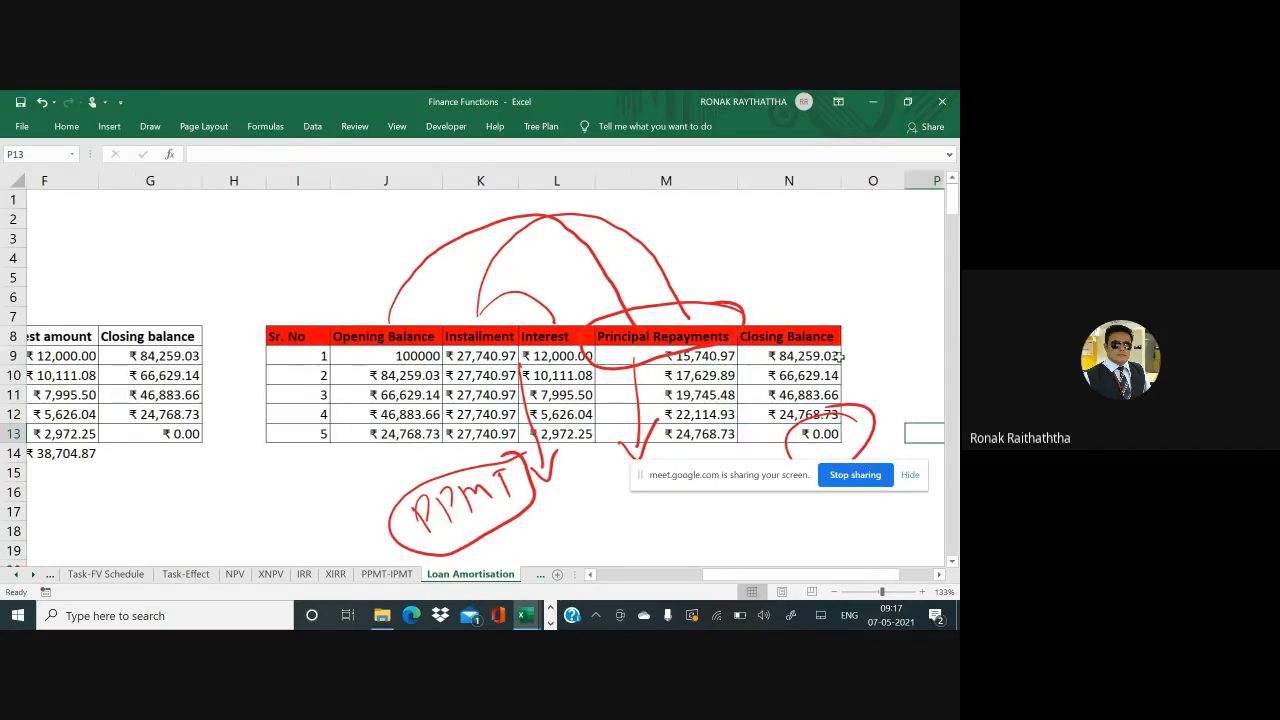
{"action": "key", "text": "alt+Tab"}
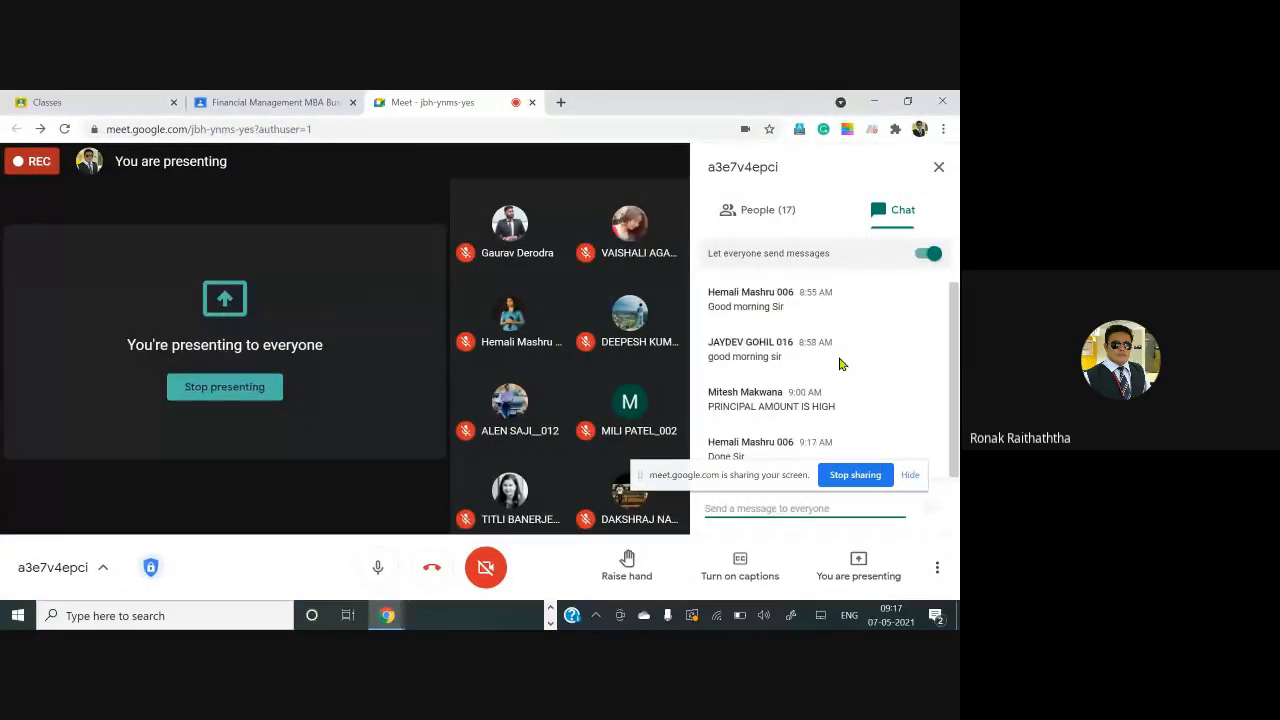
Move the screen-sharing notice off the Meet chat to read replies, then return to Excel
{"action": "left_click_drag", "start_coordinate": [766, 478], "coordinate": [355, 327]}
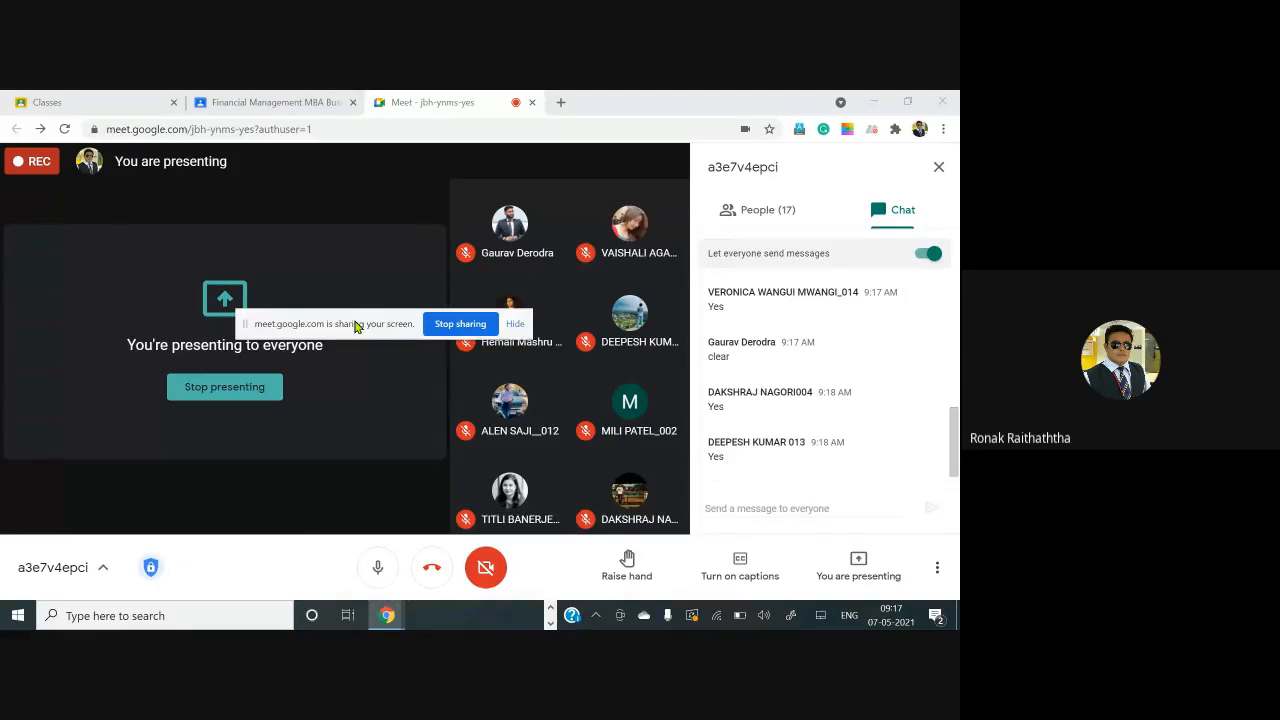
{"action": "key", "text": "alt+Tab"}
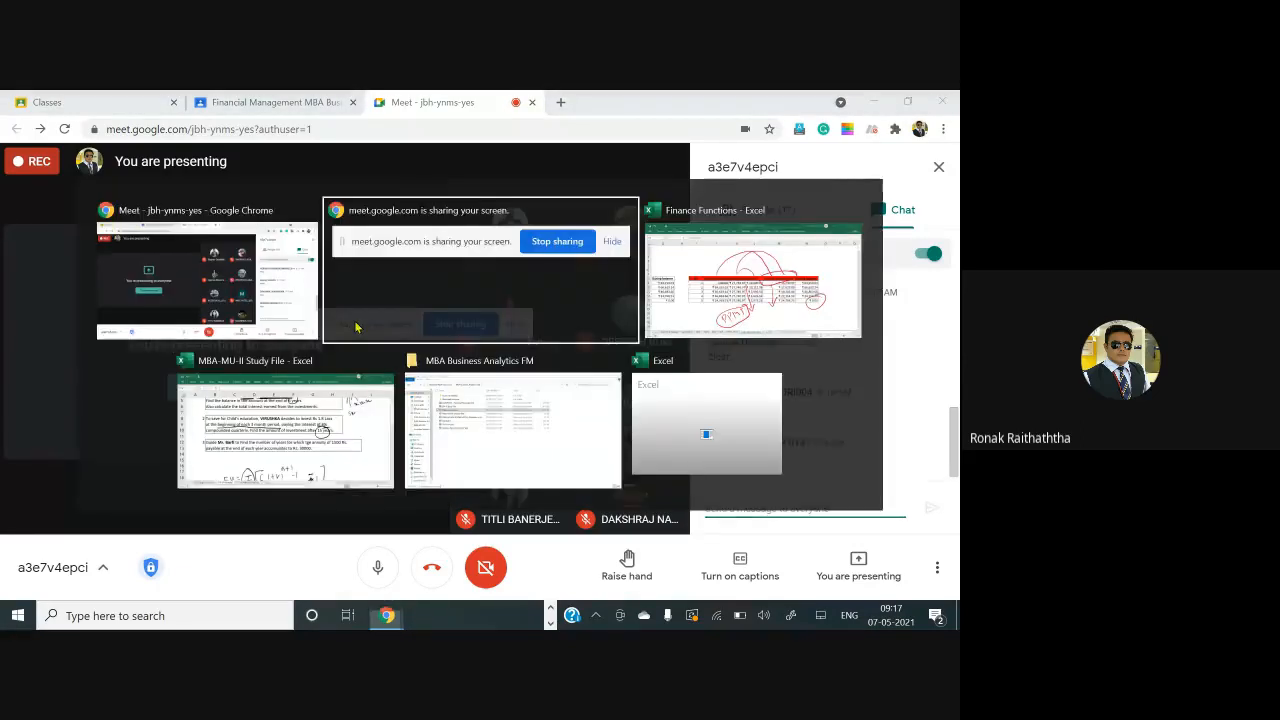
{"action": "key", "text": "alt+Tab"}
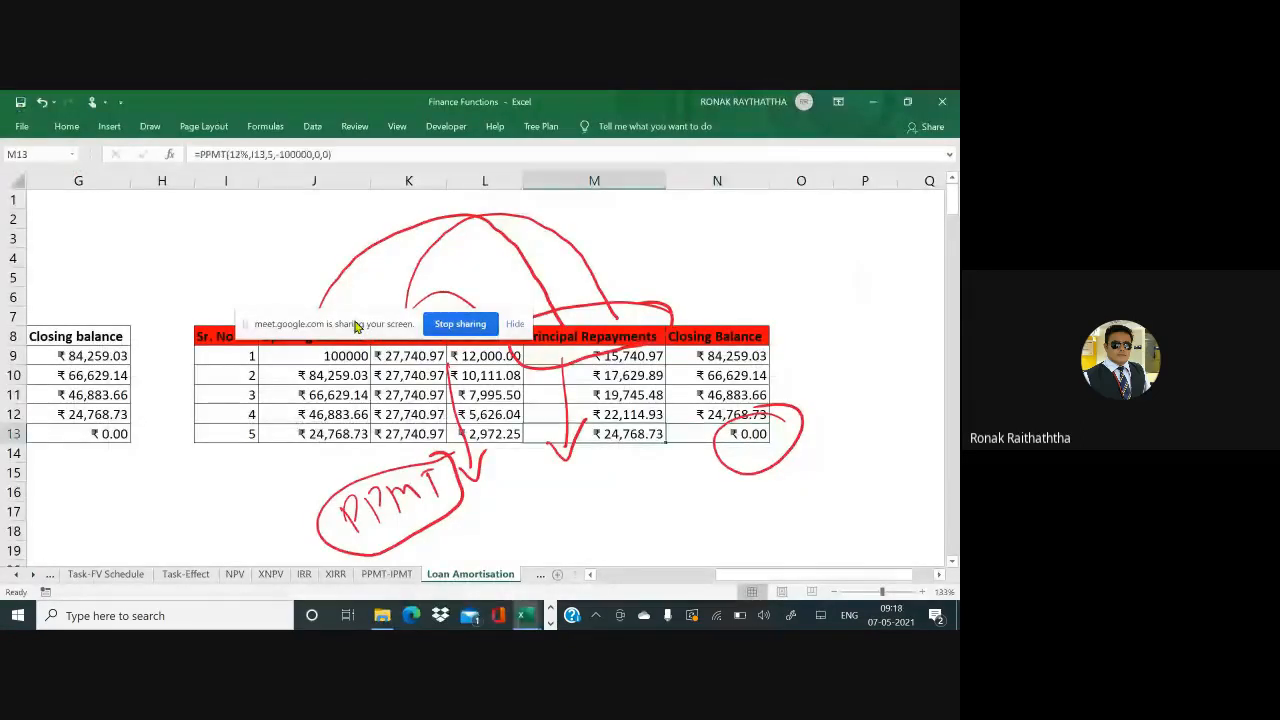
Select L8:M13, the Interest and Principal Repayments columns of the loan table
{"action": "key", "text": "Home"}
{"action": "key", "text": "Down"}
{"action": "key", "text": "Down"}
{"action": "key", "text": "Down"}
{"action": "key", "text": "Down"}
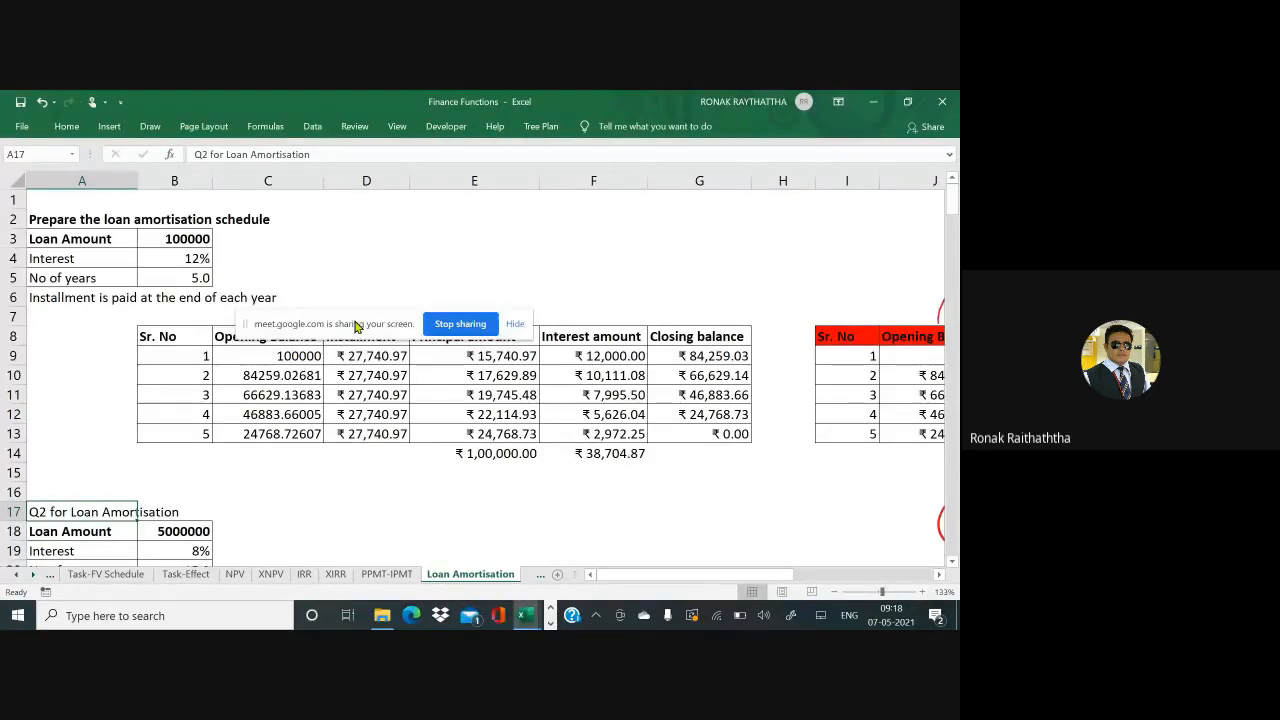
{"action": "key", "text": "Right"}
{"action": "key", "text": "Right"}
{"action": "key", "text": "Right"}
{"action": "key", "text": "Right"}
{"action": "key", "text": "Right"}
{"action": "key", "text": "Right"}
{"action": "key", "text": "Right"}
{"action": "key", "text": "Right"}
{"action": "key", "text": "Right"}
{"action": "key", "text": "Right"}
{"action": "key", "text": "Right"}
{"action": "key", "text": "Right"}
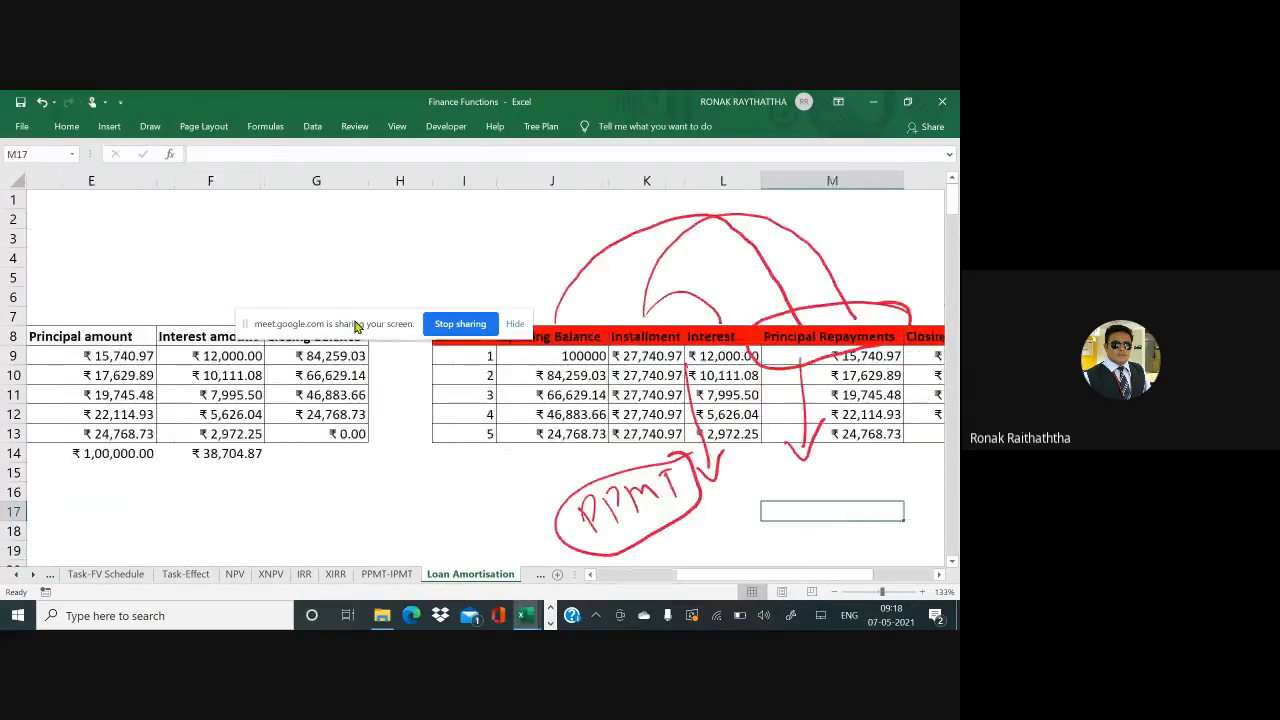
{"action": "key", "text": "Right"}
{"action": "key", "text": "Right"}
{"action": "key", "text": "Right"}
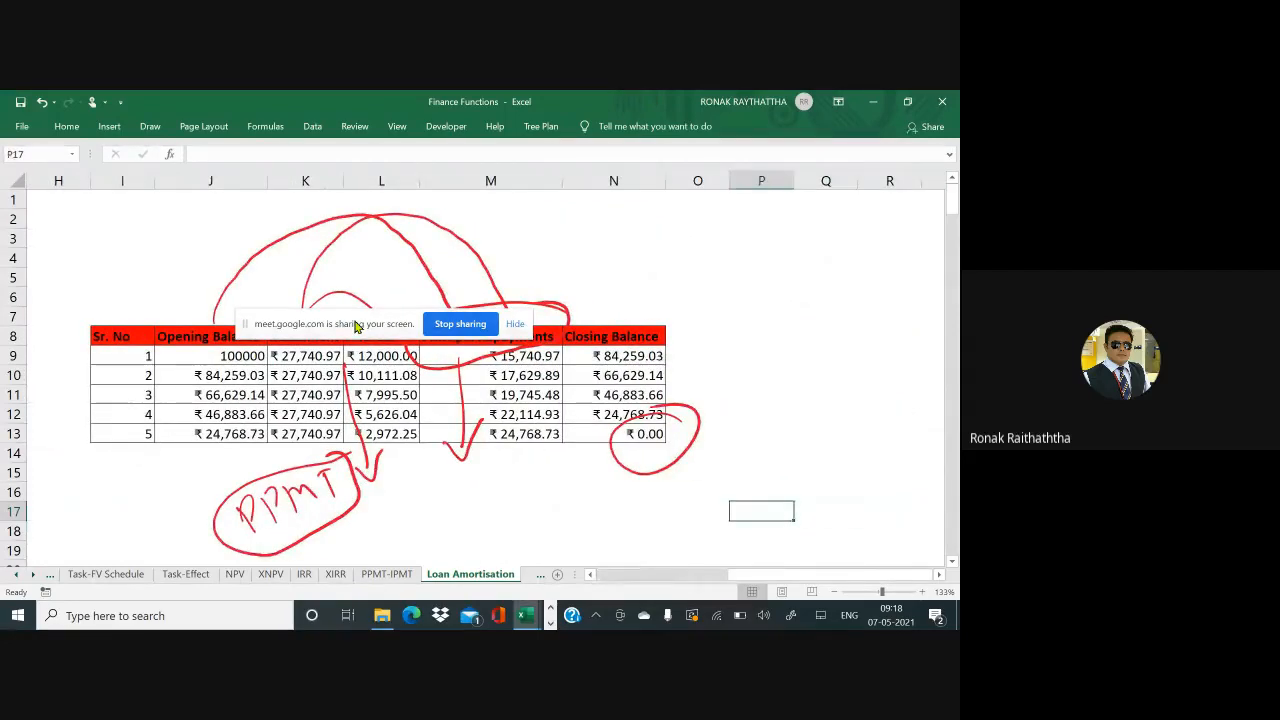
{"action": "left_click_drag", "start_coordinate": [357, 326], "coordinate": [220, 226]}
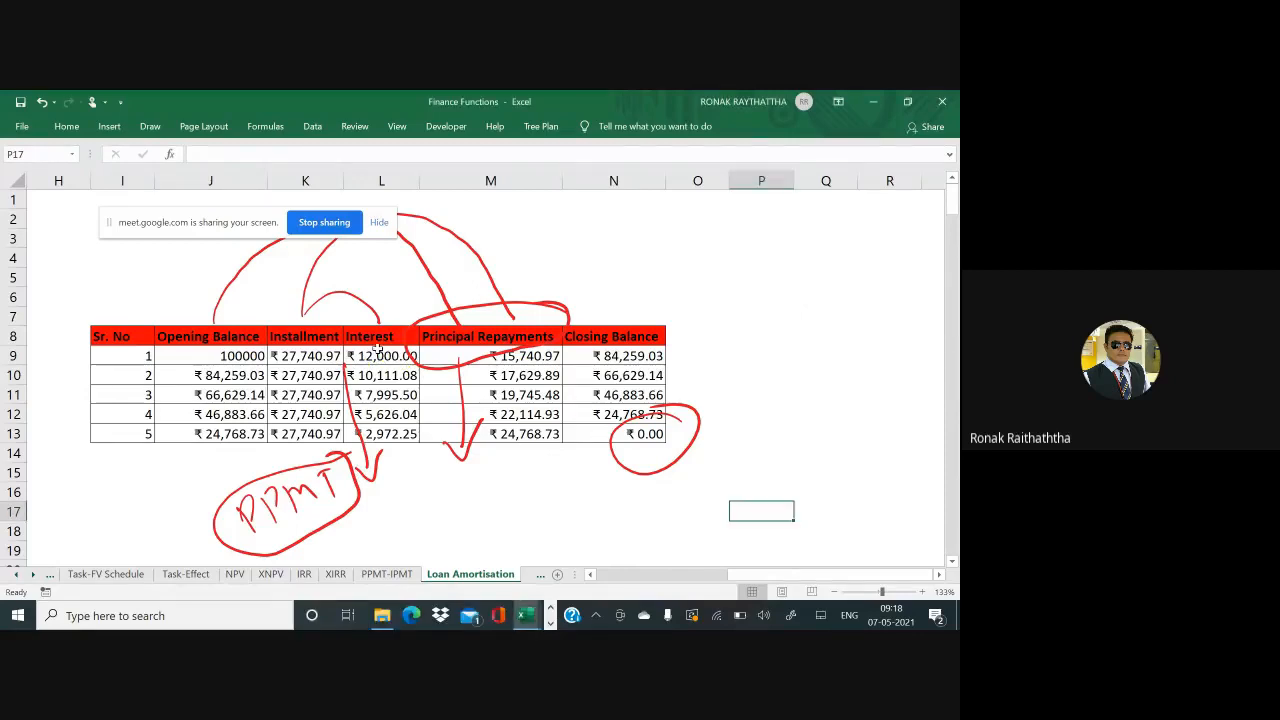
{"action": "left_click", "coordinate": [376, 353]}
{"action": "left_click_drag", "start_coordinate": [372, 338], "coordinate": [486, 440]}
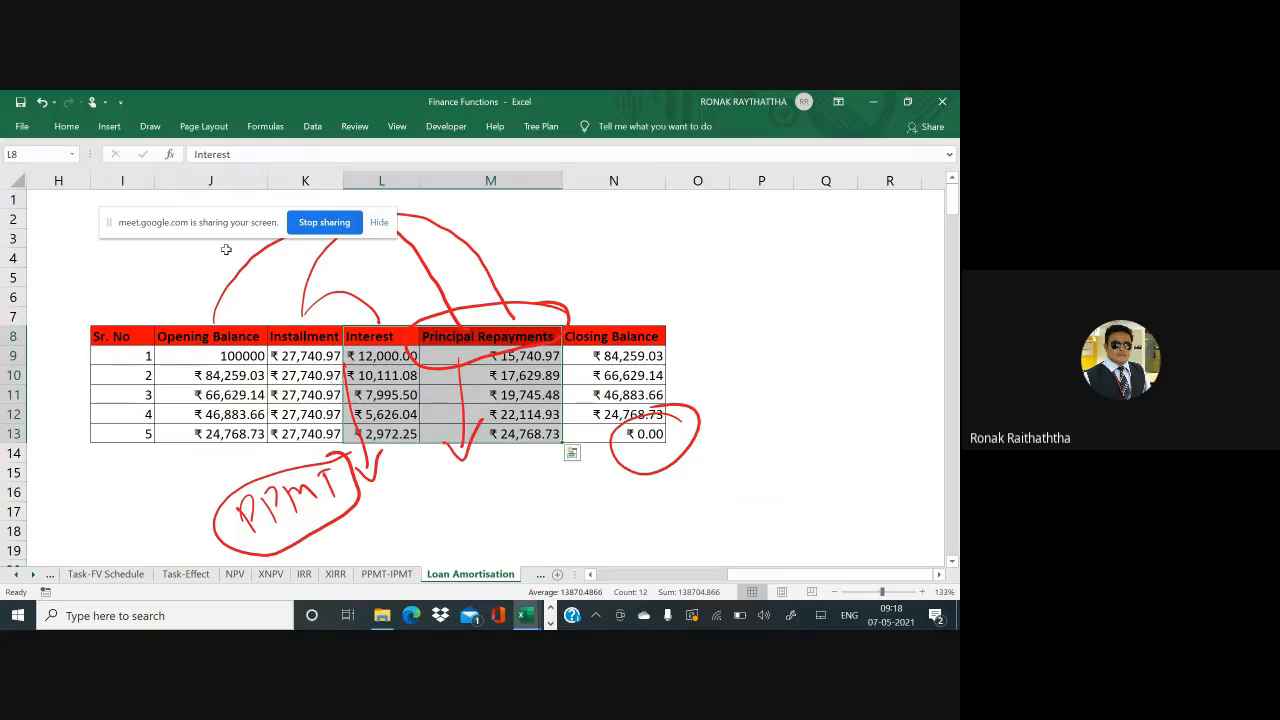
Insert a 2-D Line chart of the selected Interest and Principal Repayments data
{"action": "left_click", "coordinate": [109, 127]}
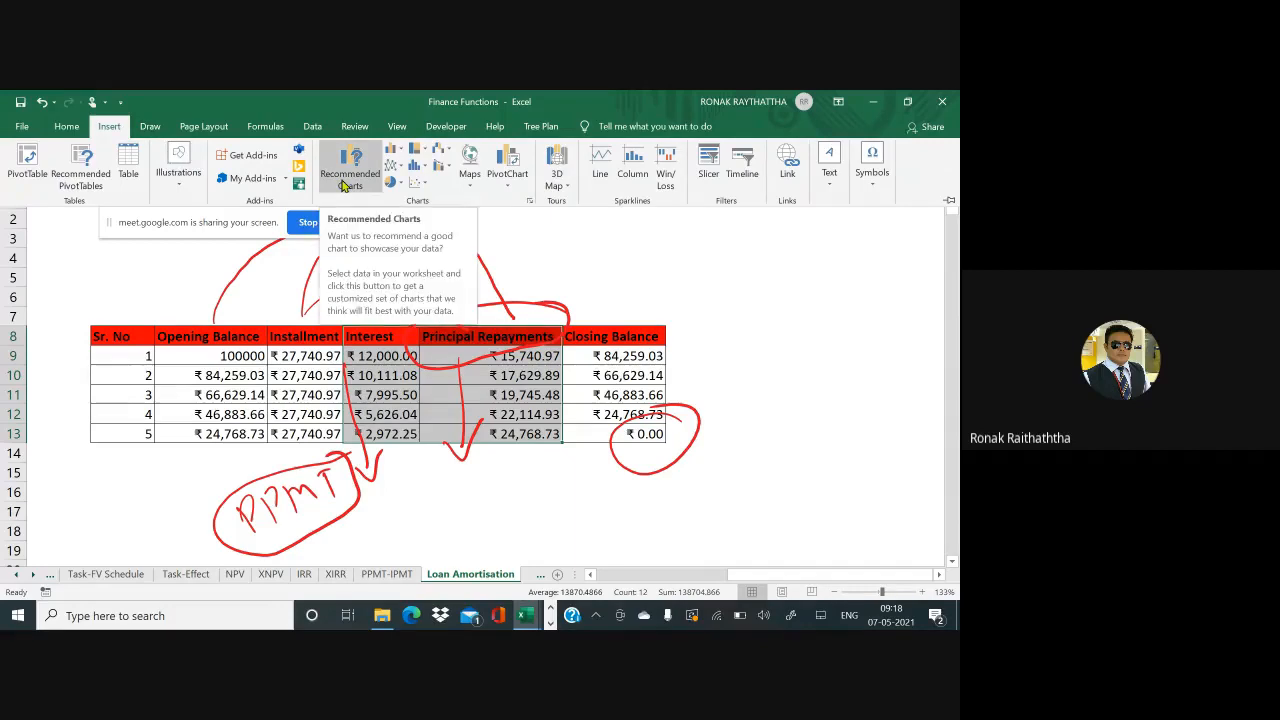
{"action": "left_click", "coordinate": [403, 169]}
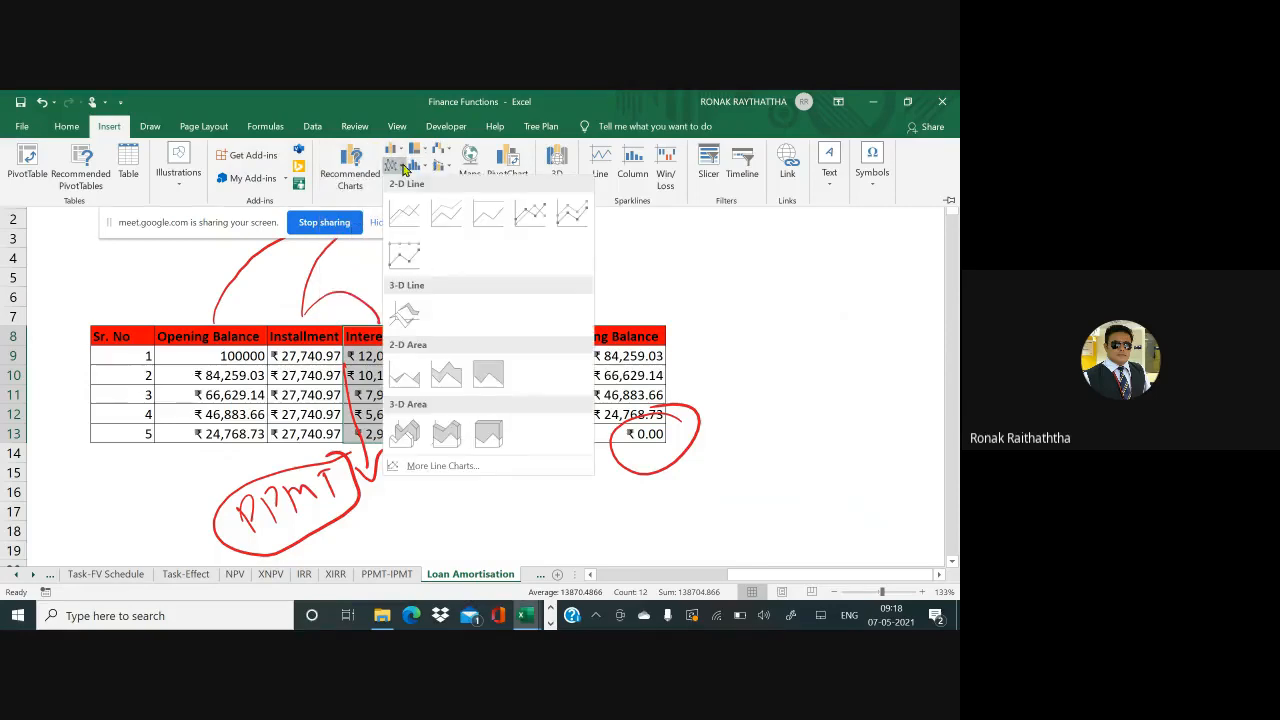
{"action": "left_click", "coordinate": [405, 216]}
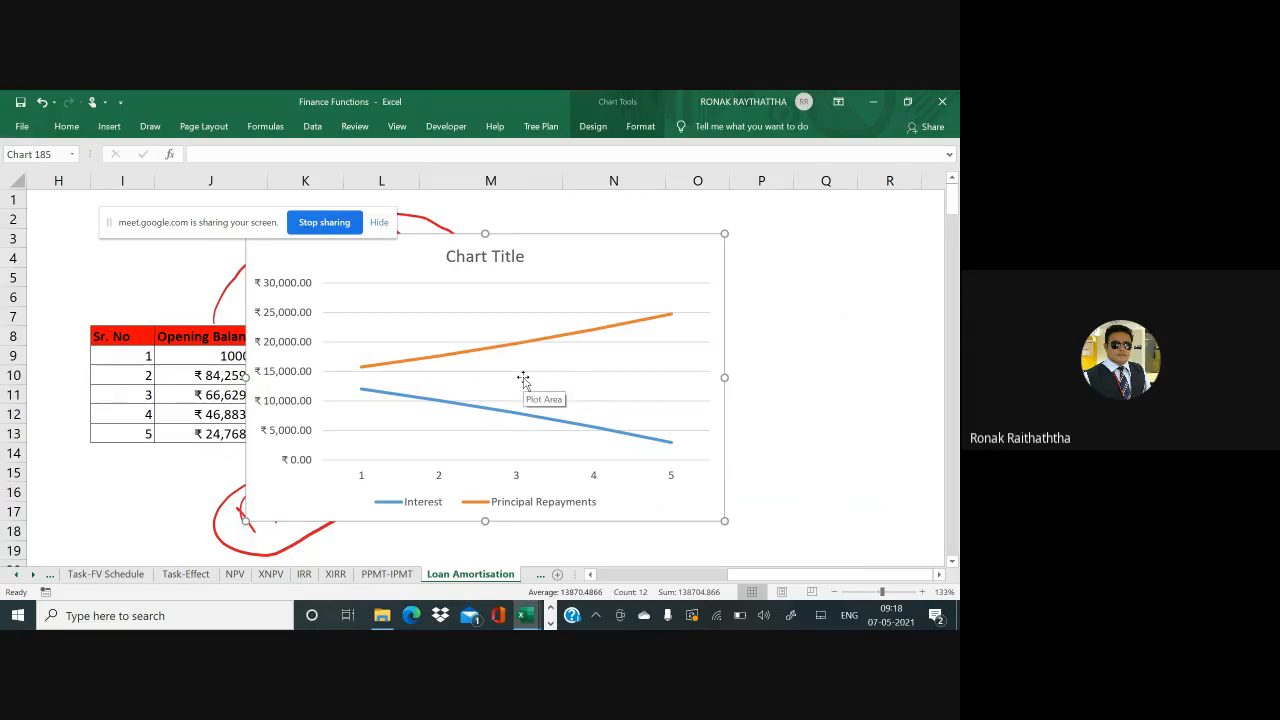
Trace red ink along the falling Interest and rising Principal lines and tick three table rows
{"action": "left_click_drag", "start_coordinate": [361, 398], "coordinate": [656, 470]}
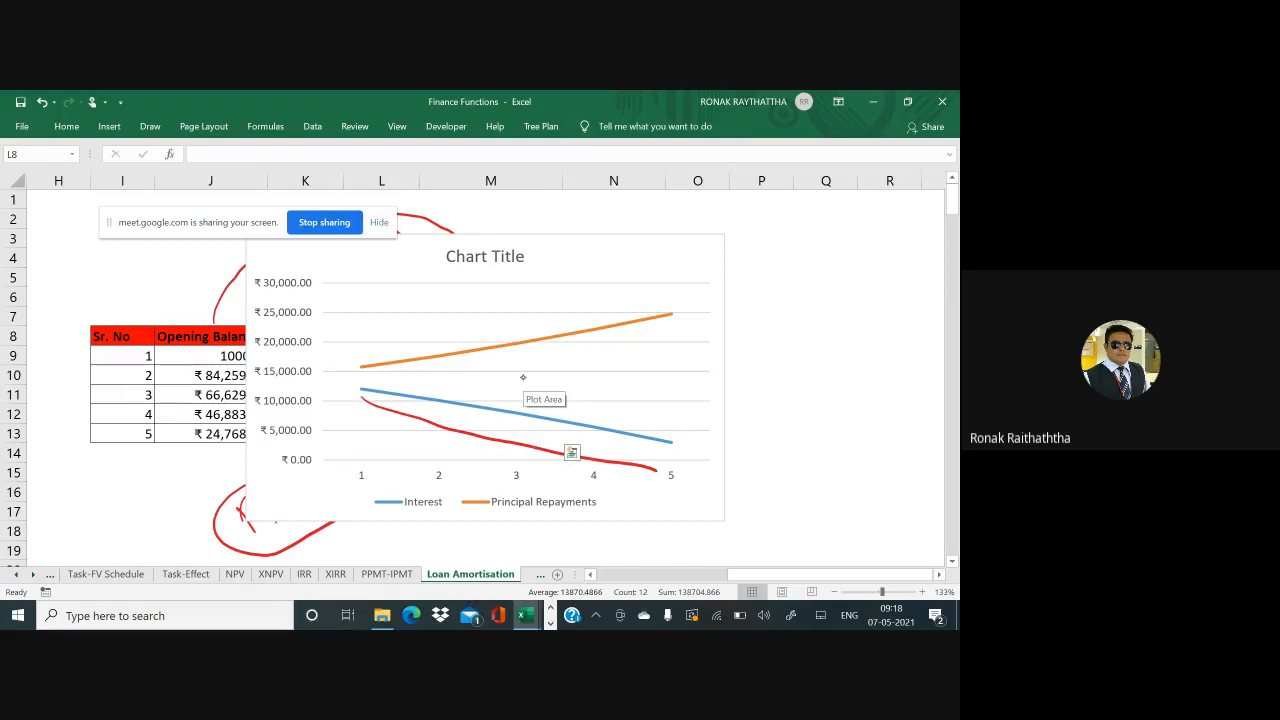
{"action": "mouse_move", "coordinate": [155, 364]}
{"action": "left_mouse_down"}
{"action": "mouse_move", "coordinate": [171, 386]}
{"action": "mouse_move", "coordinate": [202, 348]}
{"action": "left_mouse_up"}
{"action": "left_click_drag", "start_coordinate": [154, 411], "coordinate": [192, 395]}
{"action": "left_click_drag", "start_coordinate": [155, 456], "coordinate": [208, 428]}
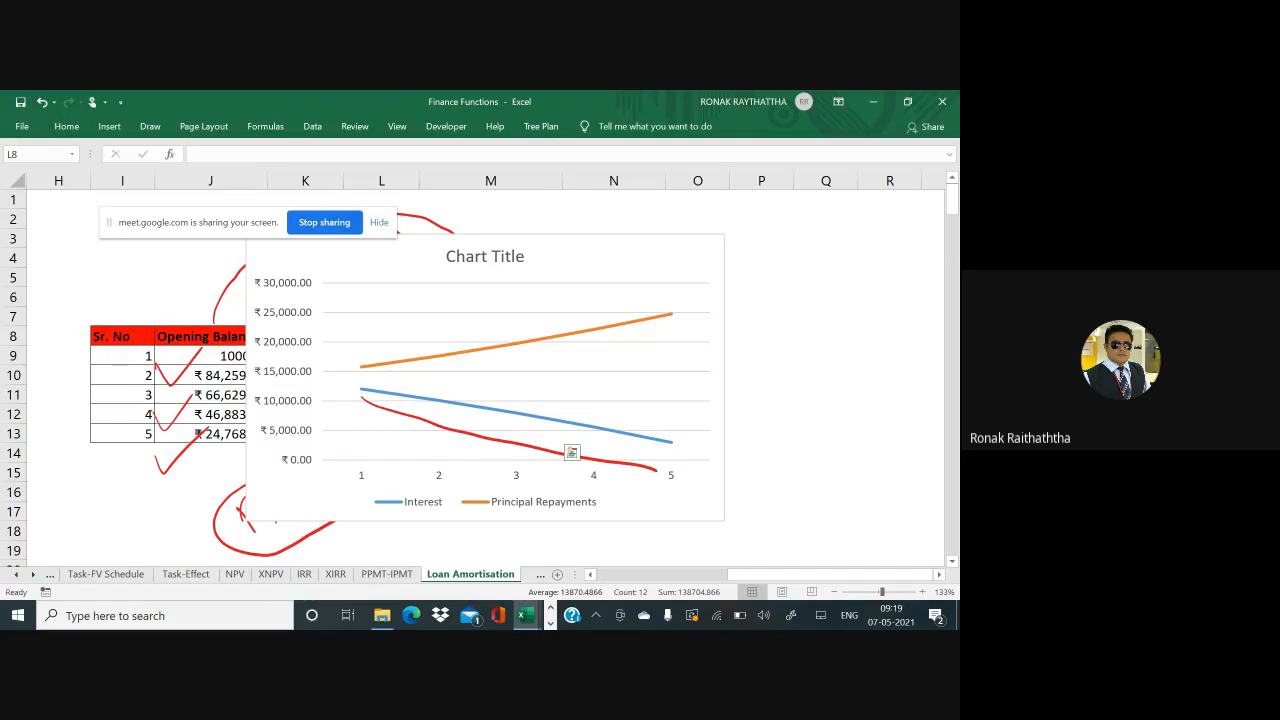
{"action": "left_click_drag", "start_coordinate": [412, 343], "coordinate": [677, 277]}
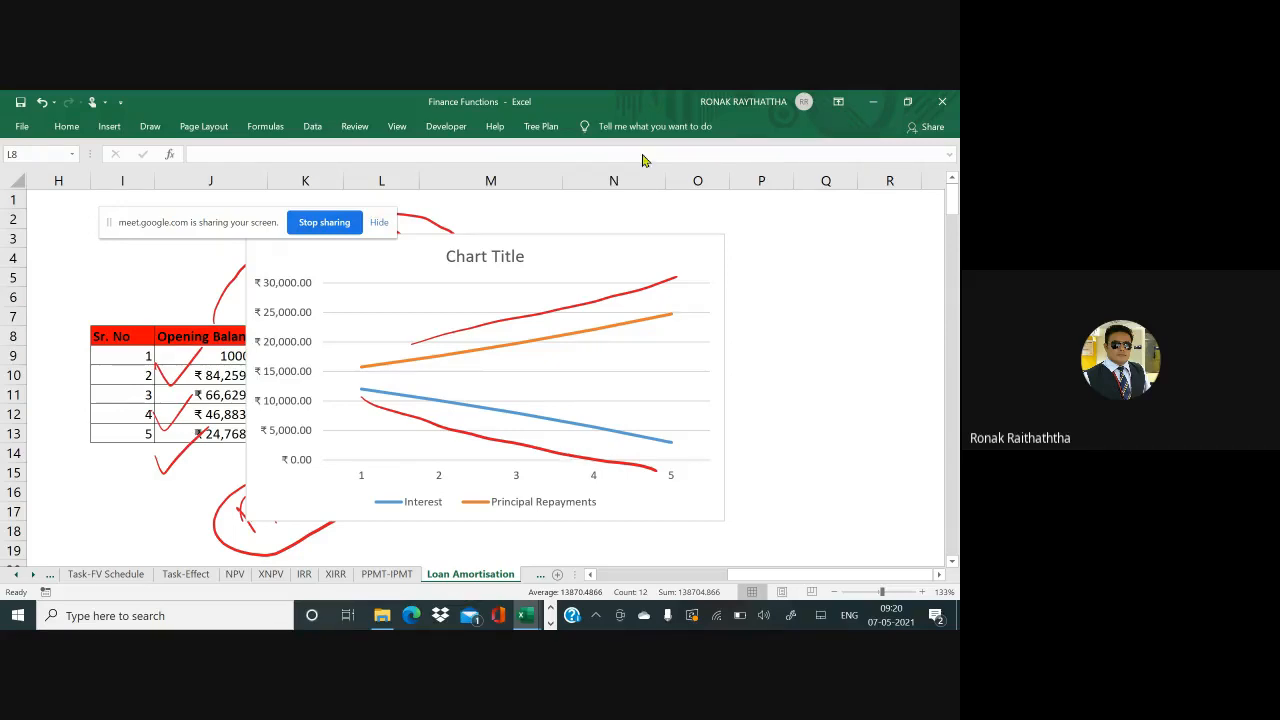
Undo to remove the line chart and return to the Q2 loan inputs
{"action": "key", "text": "ctrl+z"}
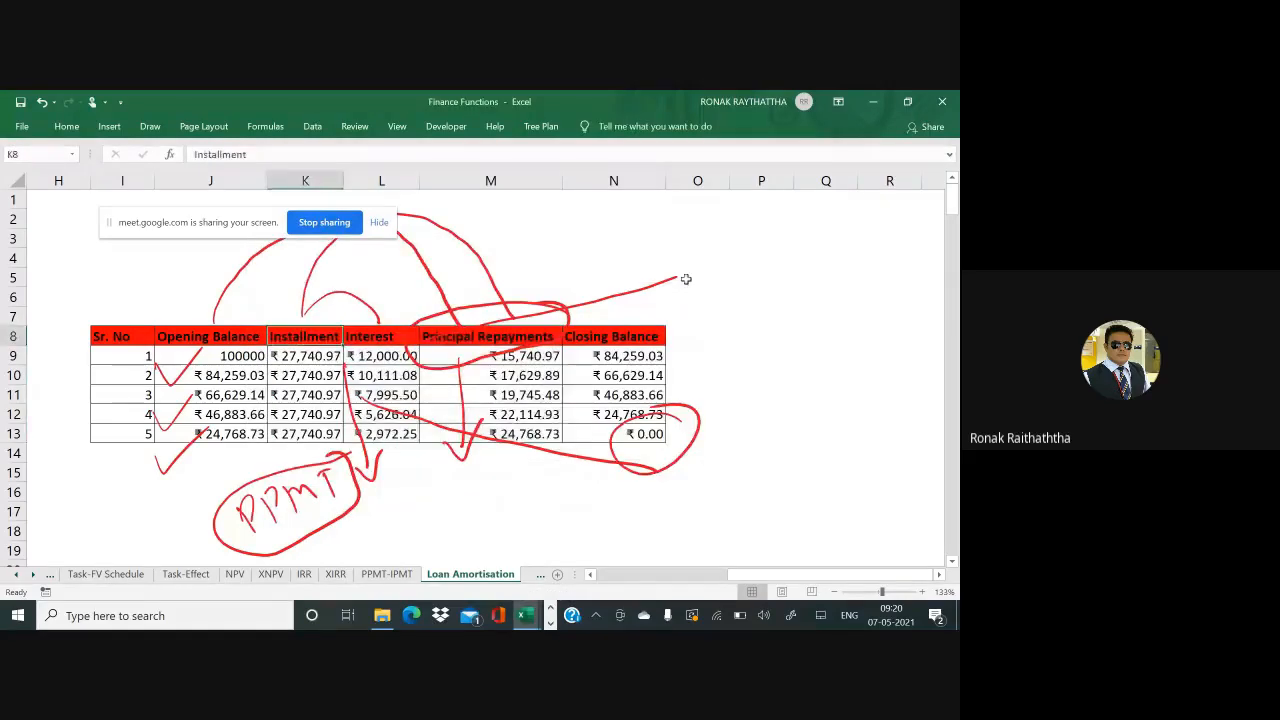
{"action": "key", "text": "ctrl+z"}
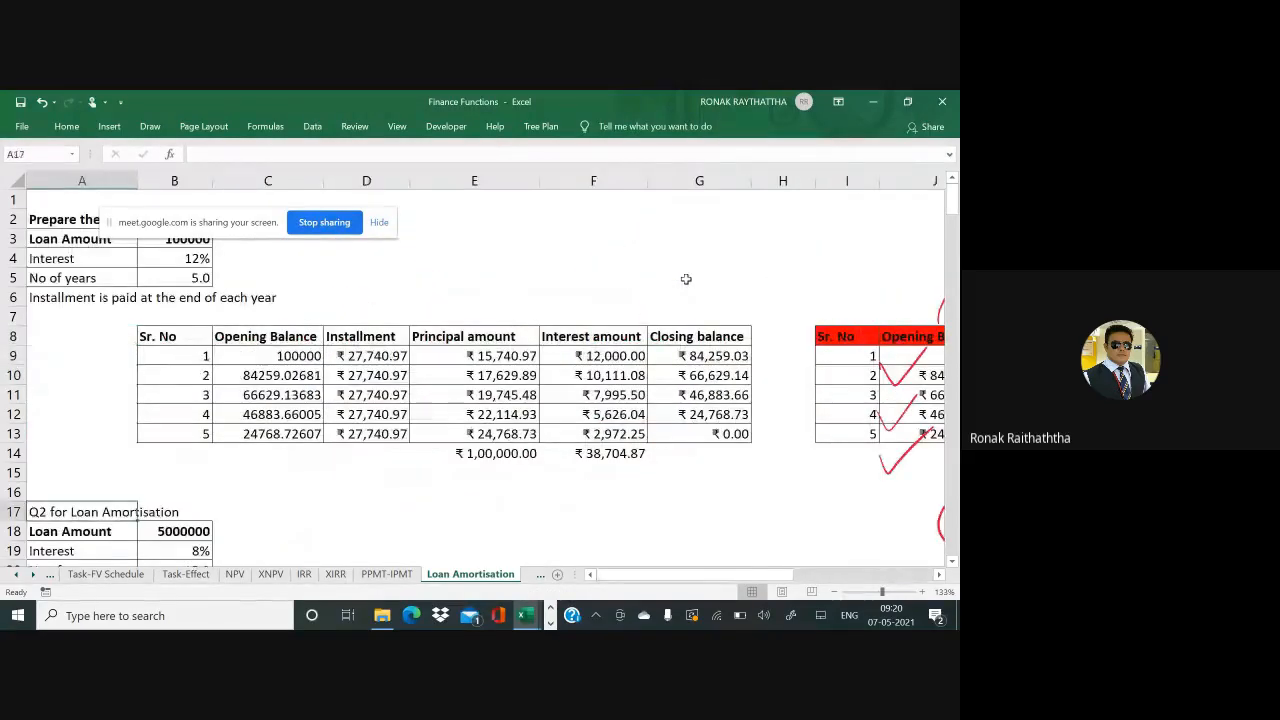
{"action": "key", "text": "Down"}
{"action": "key", "text": "Down"}
{"action": "key", "text": "Down"}
{"action": "key", "text": "Down"}
{"action": "key", "text": "Down"}
{"action": "key", "text": "Down"}
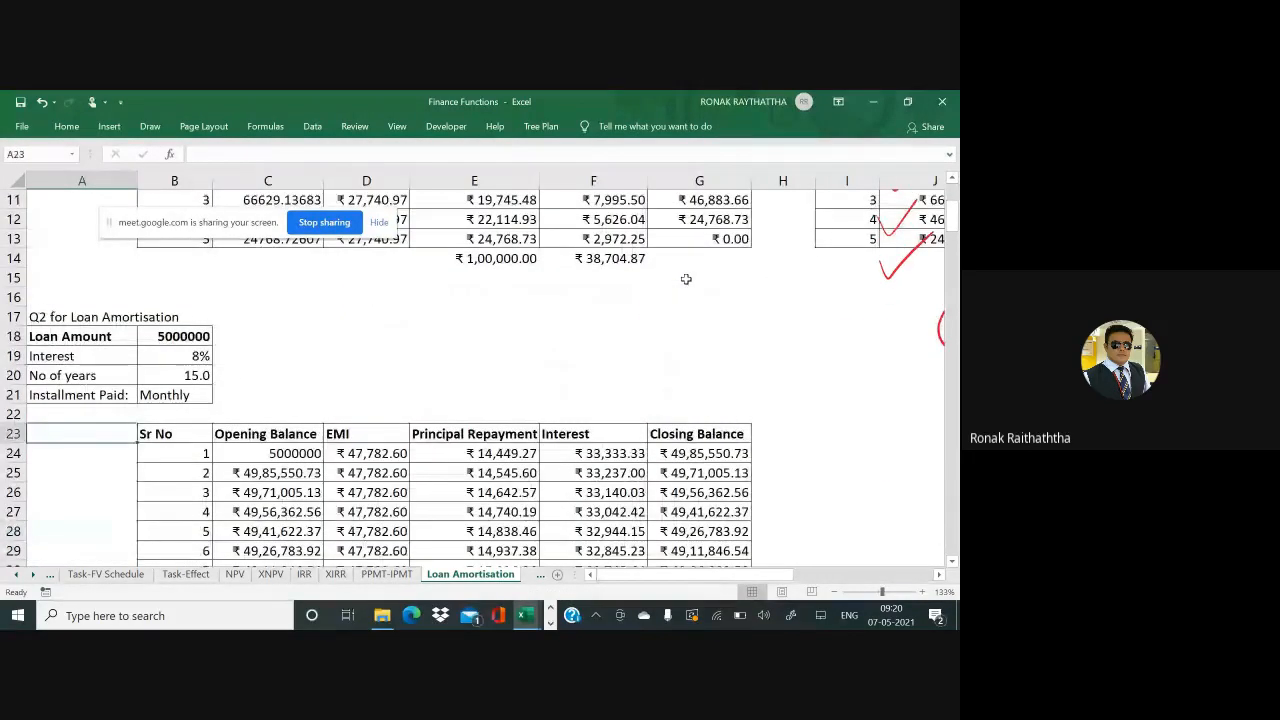
{"action": "key", "text": "Up"}
{"action": "key", "text": "Up"}
{"action": "key", "text": "Up"}
{"action": "key", "text": "Up"}
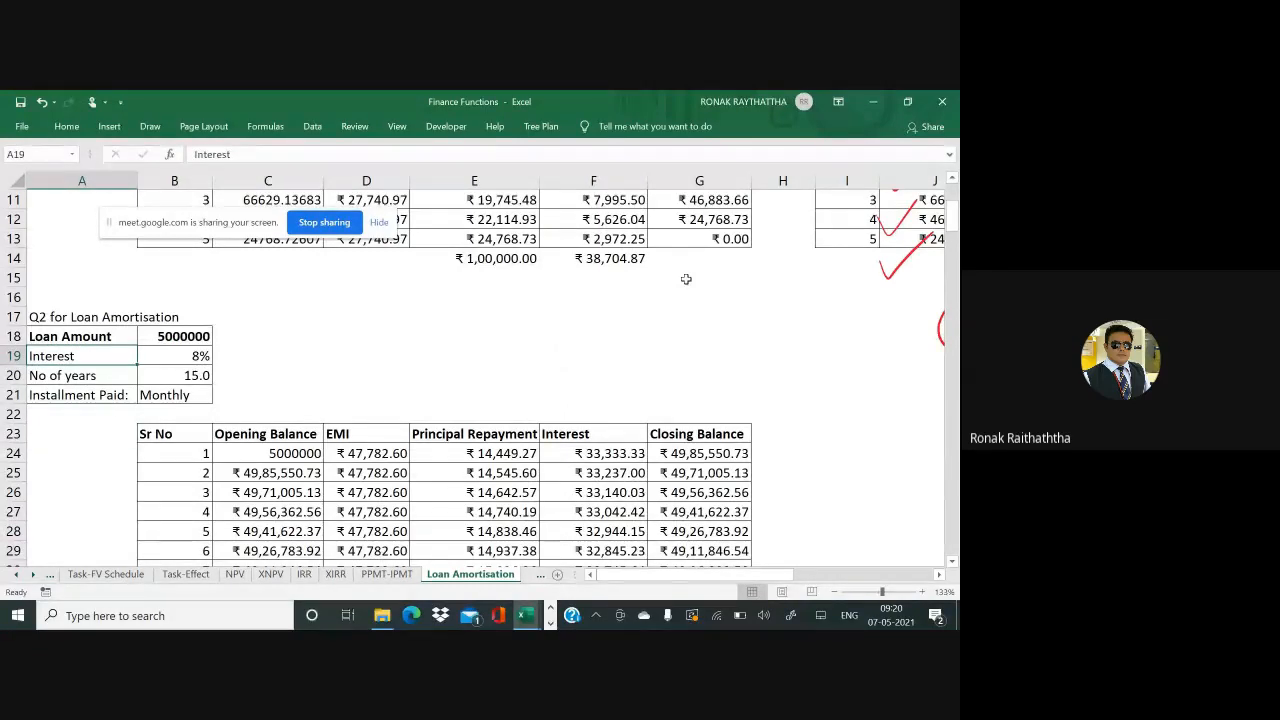
{"action": "key", "text": "Up"}
Select the filled rows of the Q2 amortisation table and clear their values
{"action": "key", "text": "Down"}
{"action": "key", "text": "Down"}
{"action": "key", "text": "Down"}
{"action": "key", "text": "Down"}
{"action": "key", "text": "Down"}
{"action": "key", "text": "Down"}
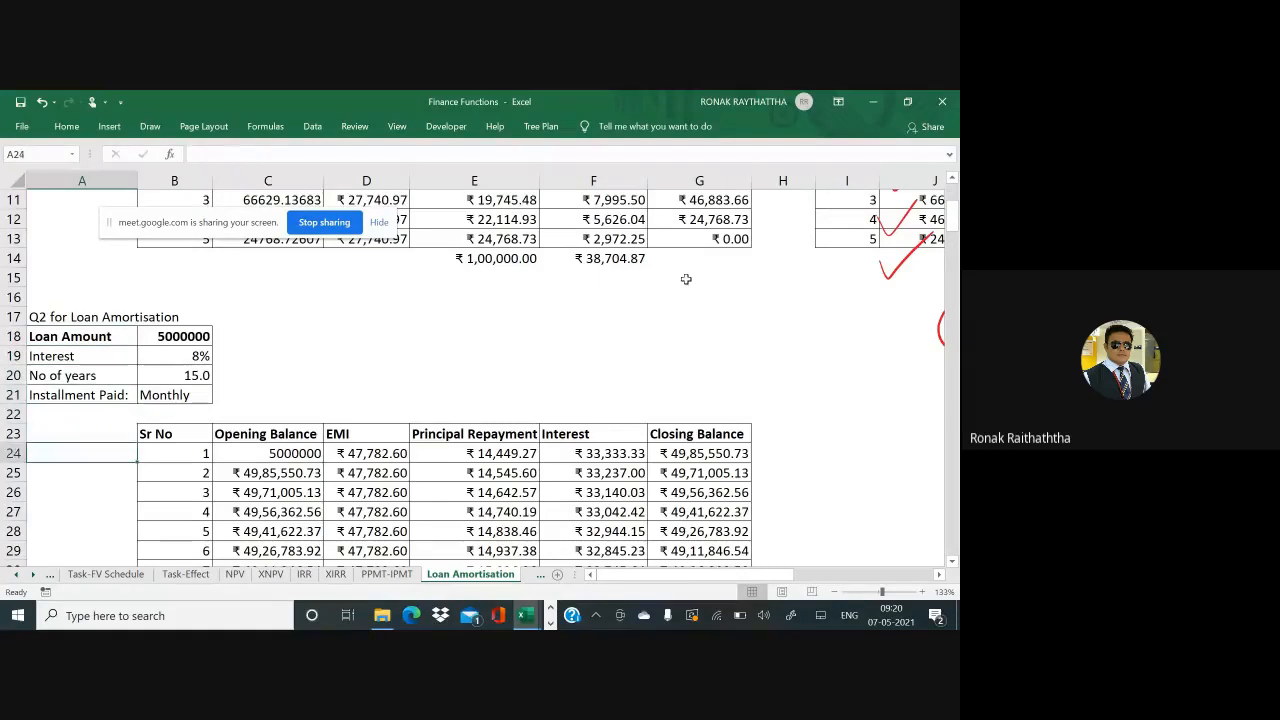
{"action": "key", "text": "Right"}
{"action": "key", "text": "Right"}
{"action": "key", "text": "Left"}
{"action": "key", "text": "ctrl+shift+Right"}
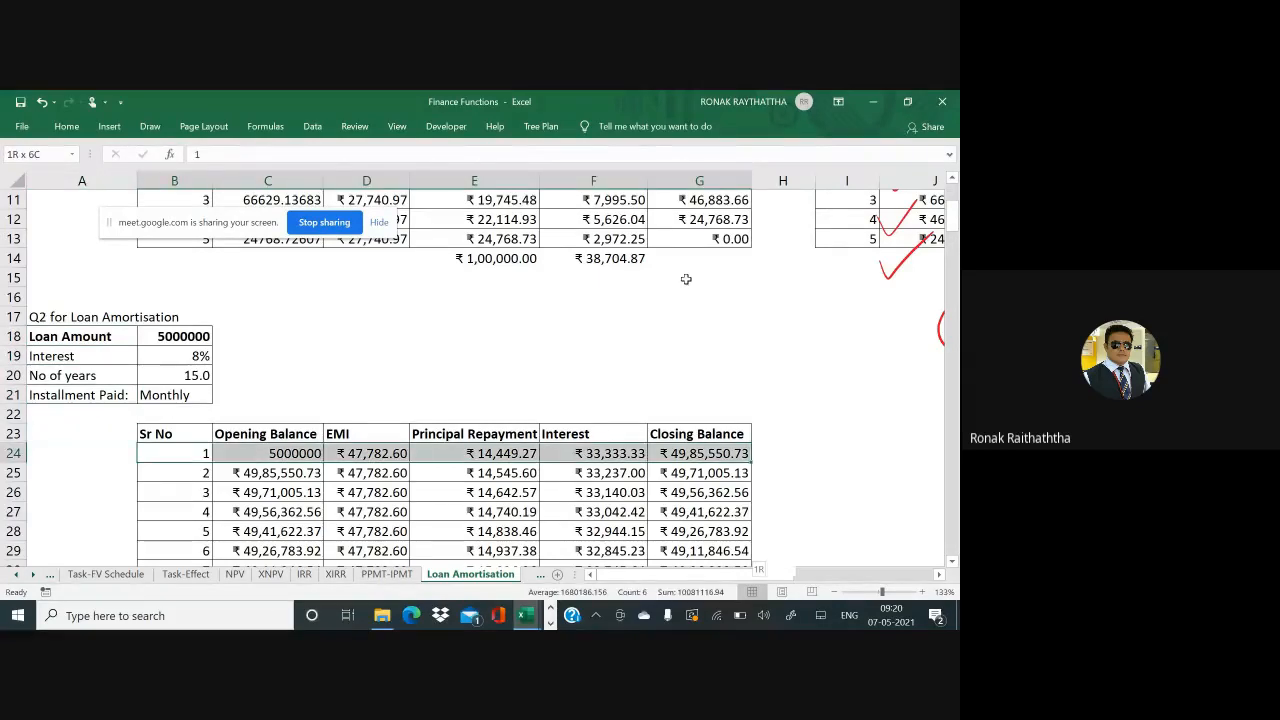
{"action": "key", "text": "ctrl+shift+Down"}
{"action": "key", "text": "Up"}
{"action": "key", "text": "Up"}
{"action": "key", "text": "Up"}
{"action": "key", "text": "Up"}
{"action": "key", "text": "Up"}
{"action": "key", "text": "Up"}
{"action": "key", "text": "Up"}
{"action": "key", "text": "Up"}
{"action": "key", "text": "Up"}
{"action": "key", "text": "Up"}
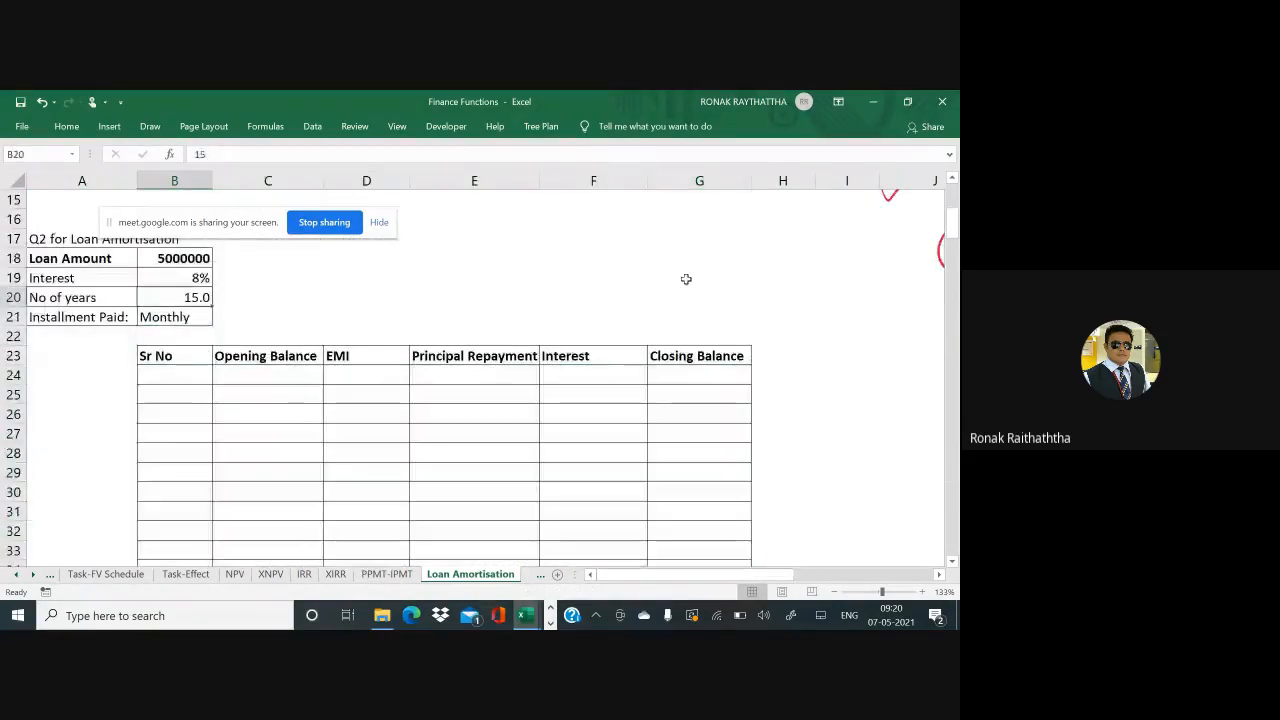
Enter 10000000 as the Q2 loan amount in B18
{"action": "key", "text": "Down"}
{"action": "key", "text": "Down"}
{"action": "key", "text": "Down"}
{"action": "key", "text": "Down"}
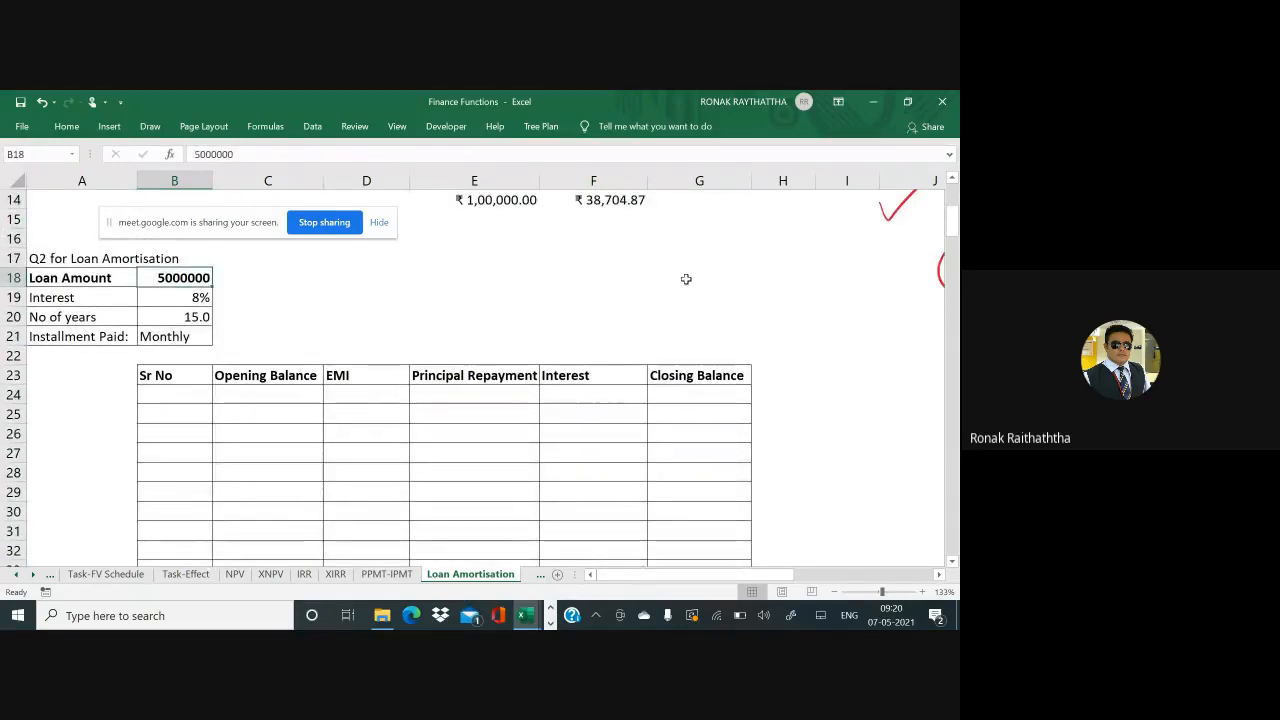
{"action": "type", "text": "1"}
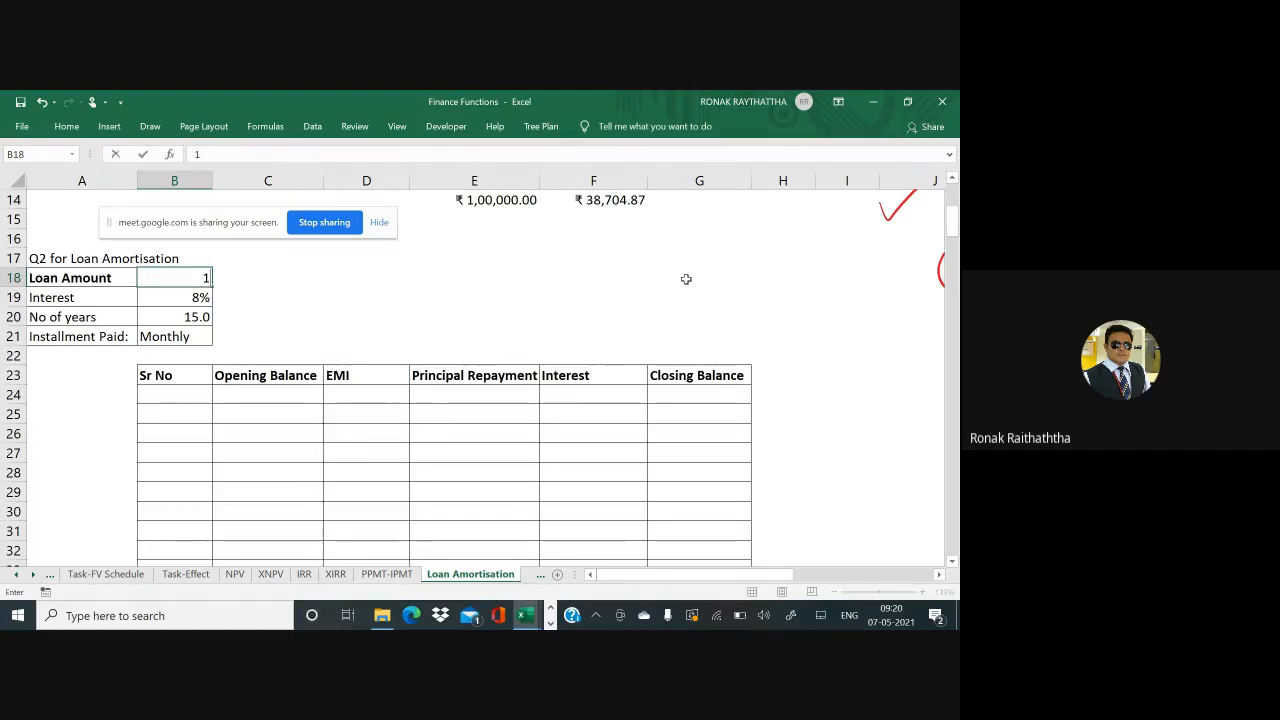
{"action": "type", "text": "000000"}
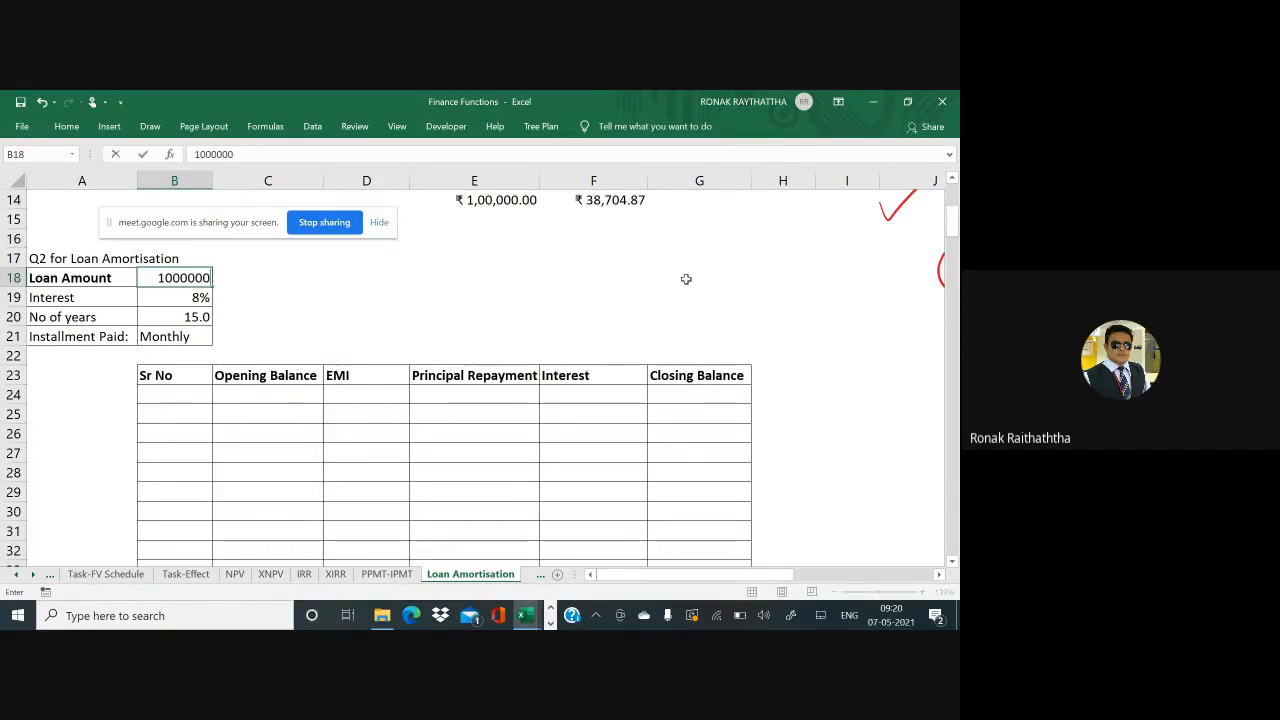
{"action": "type", "text": "0"}
{"action": "key", "text": "Return"}
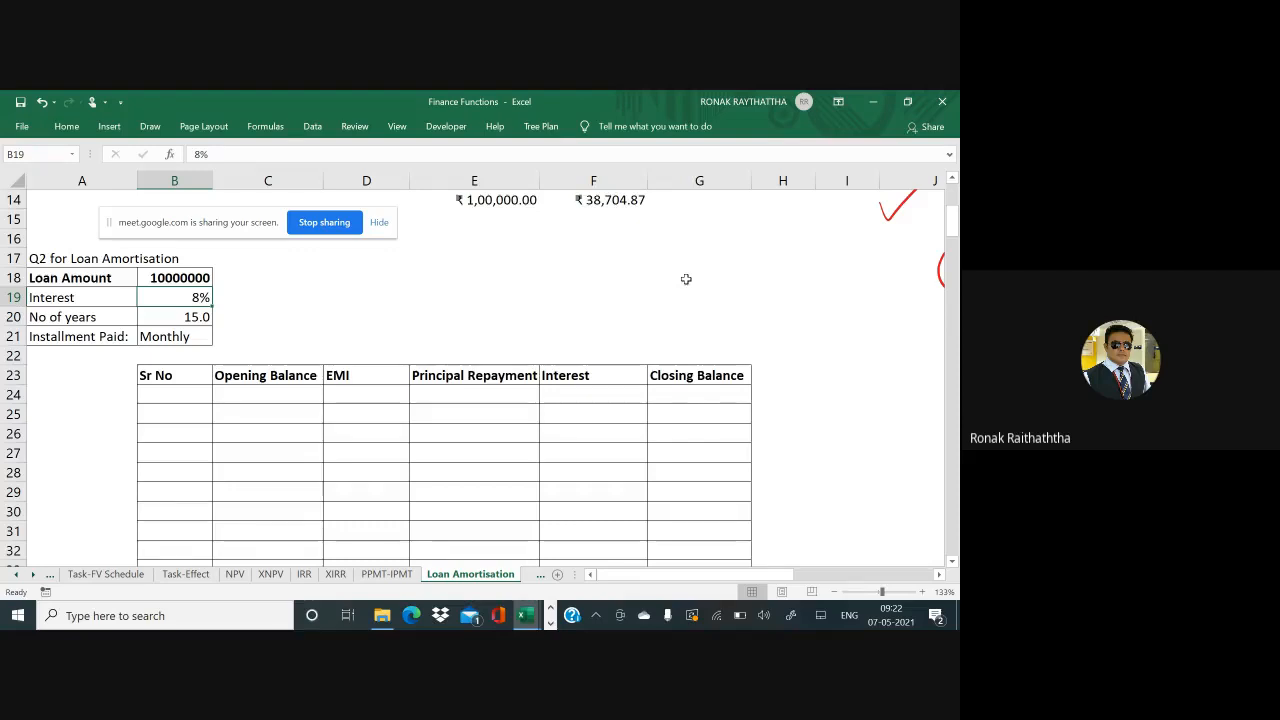
Enter 20 as the loan term in years in B20
{"action": "key", "text": "Down"}
{"action": "key", "text": "Down"}
{"action": "key", "text": "Down"}
{"action": "key", "text": "Down"}
{"action": "key", "text": "Up"}
{"action": "key", "text": "Up"}
{"action": "key", "text": "Up"}
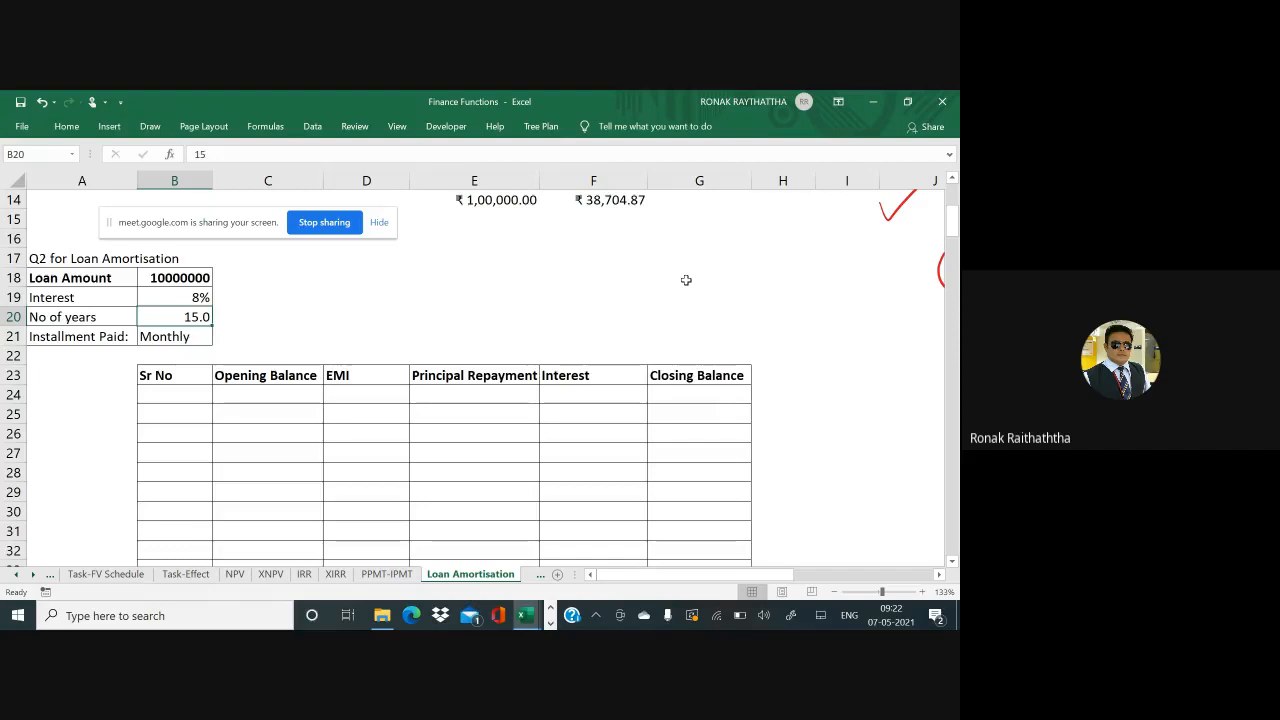
{"action": "type", "text": "20"}
{"action": "key", "text": "Return"}
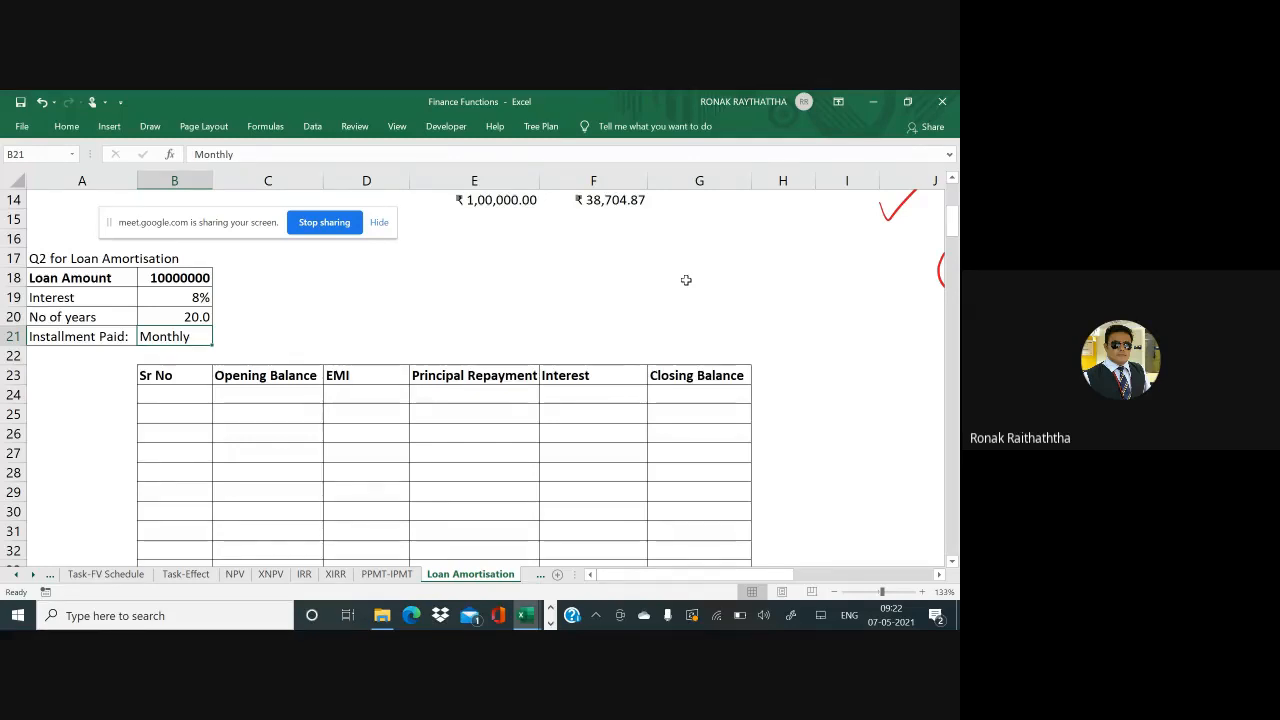
Compute the 240 monthly periods with =20*12 in D20 beside the term
{"action": "key", "text": "Right"}
{"action": "key", "text": "Right"}
{"action": "key", "text": "Up"}
{"action": "type", "text": "="}
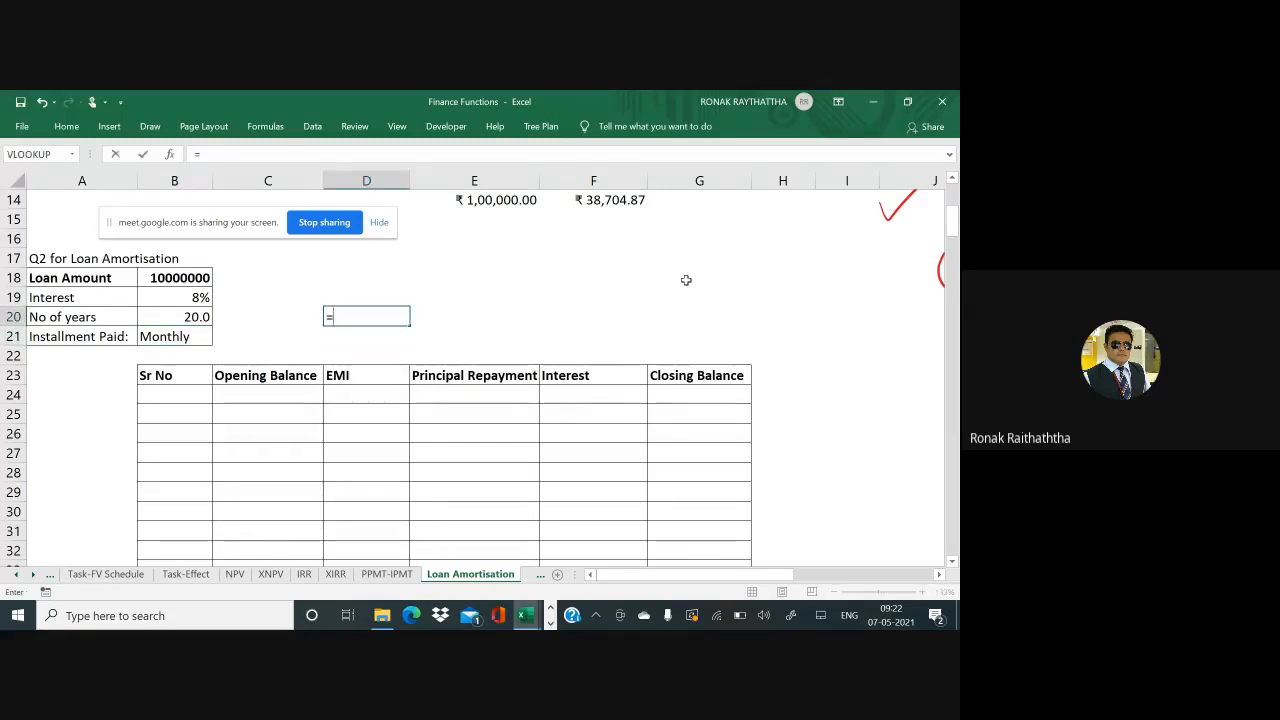
{"action": "type", "text": "20*12"}
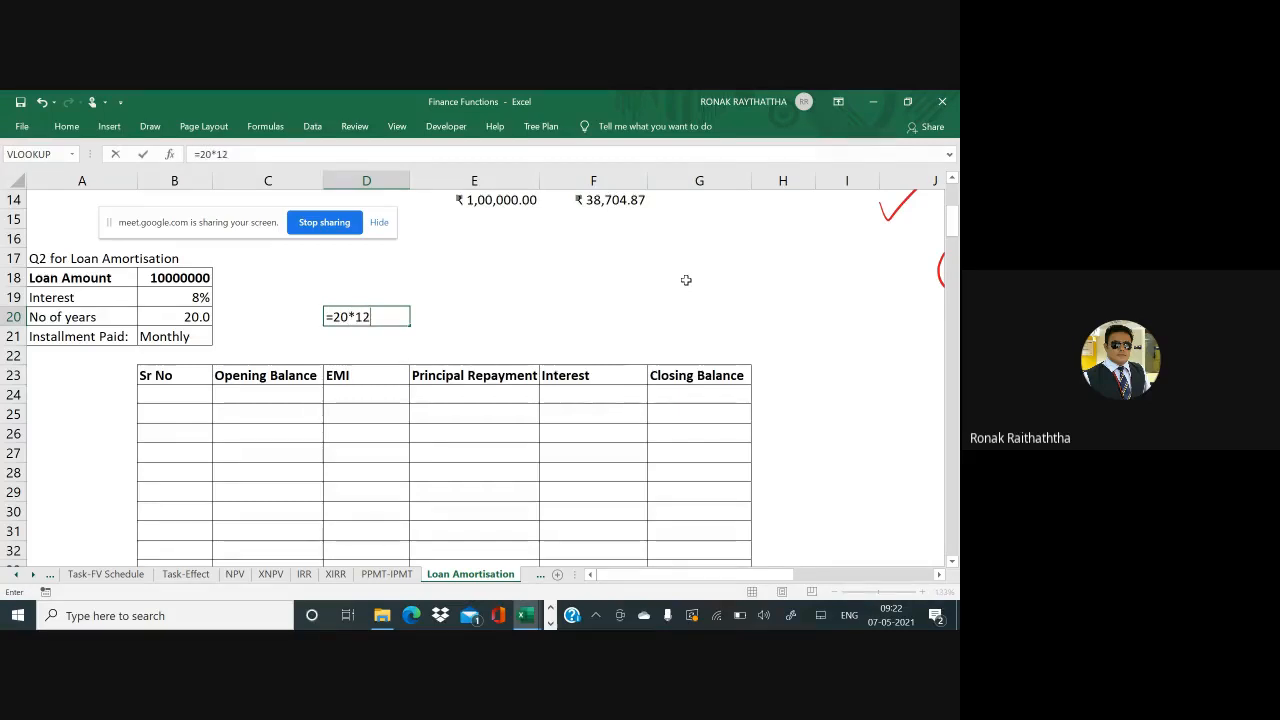
{"action": "key", "text": "ctrl+Return"}
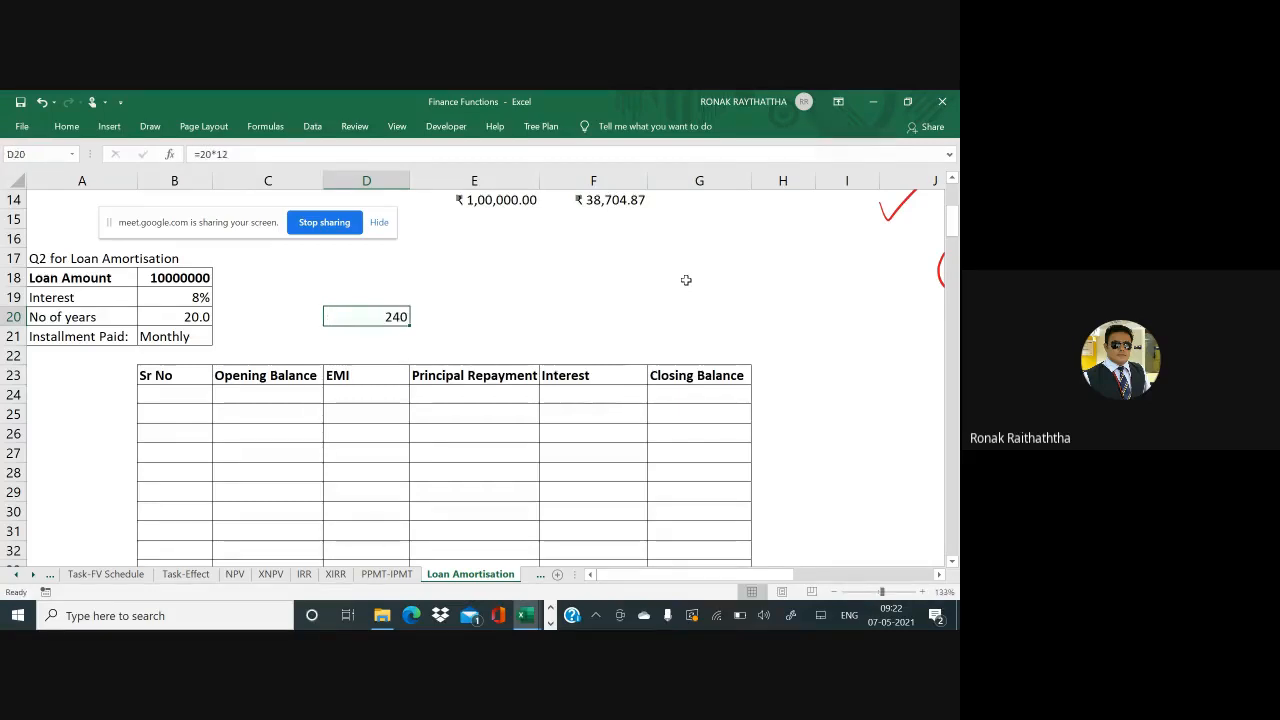
{"action": "key", "text": "Down"}
{"action": "key", "text": "Down"}
{"action": "key", "text": "Down"}
{"action": "key", "text": "Down"}
{"action": "key", "text": "Left"}
{"action": "key", "text": "Left"}
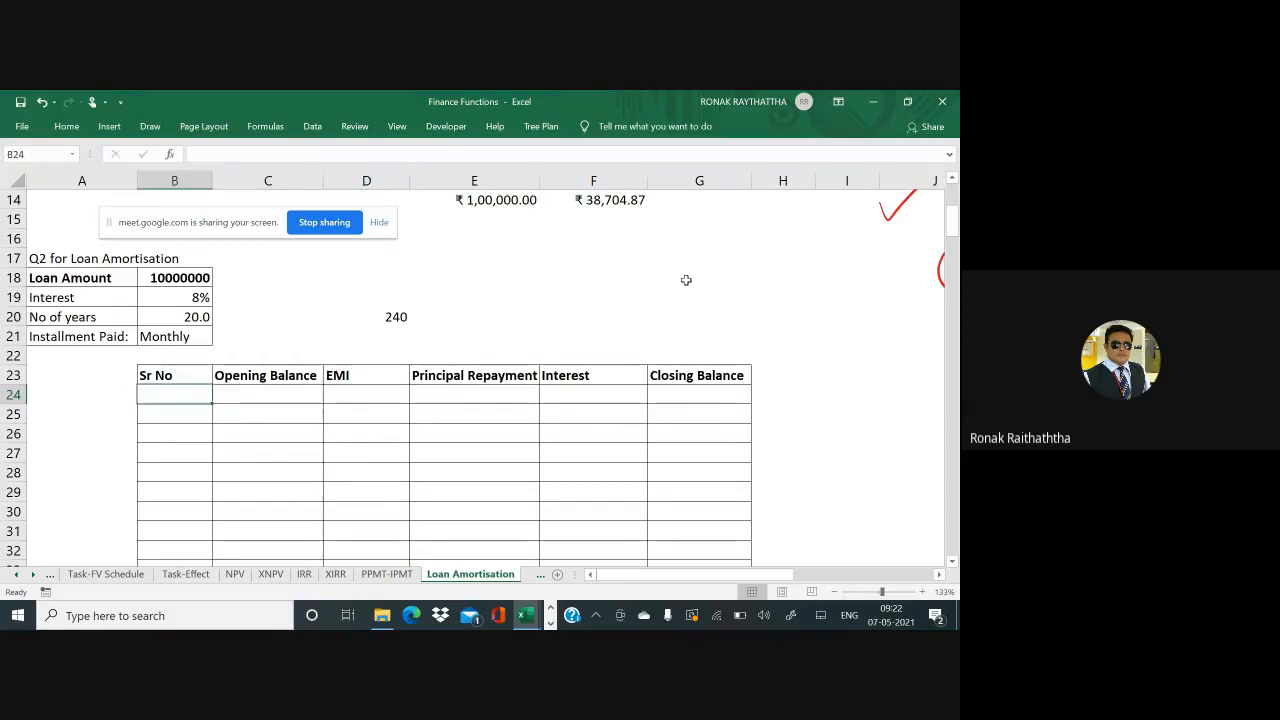
Start the Sr No series with 1 in B24 and =B24+1 below it
{"action": "type", "text": "1"}
{"action": "key", "text": "Return"}
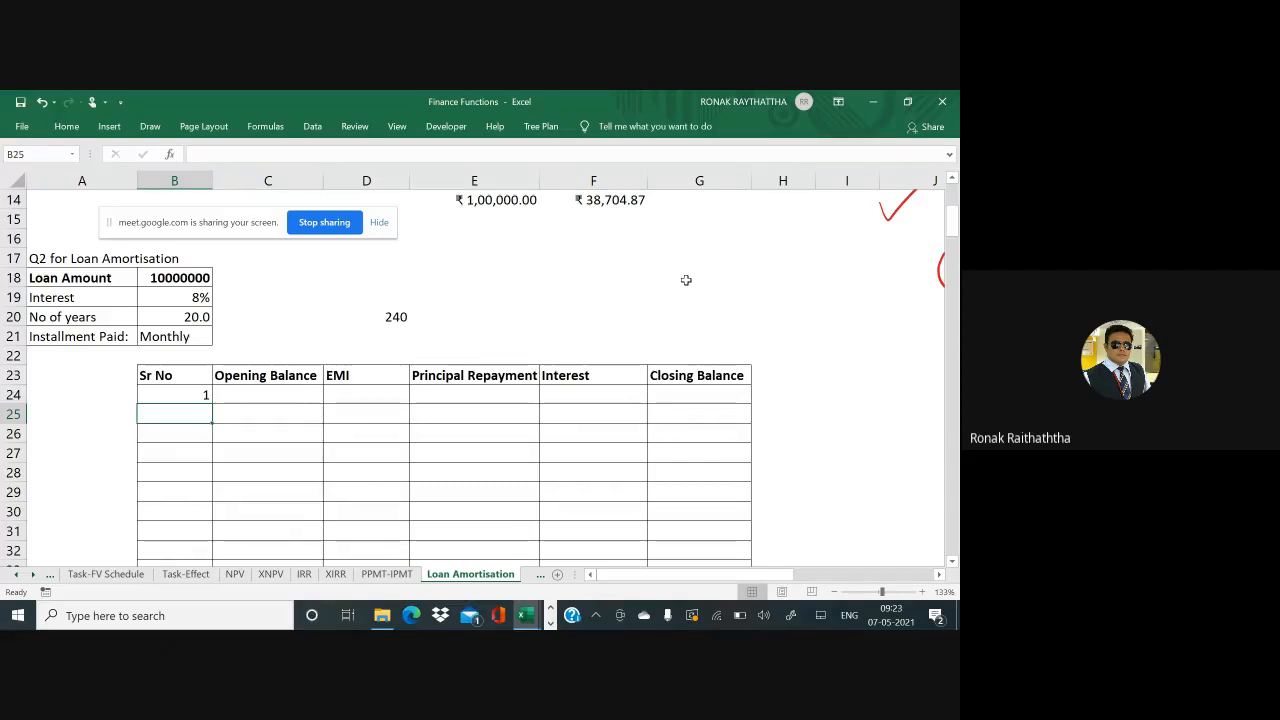
{"action": "type", "text": "="}
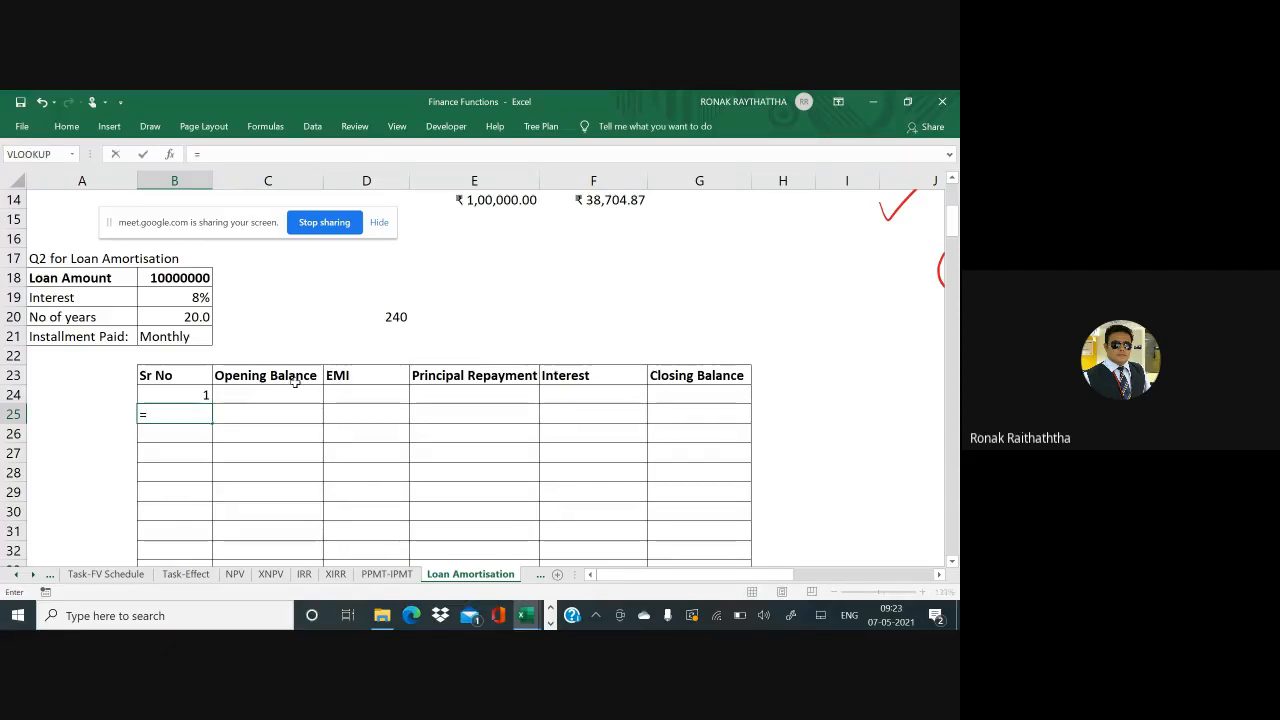
{"action": "left_click", "coordinate": [204, 394]}
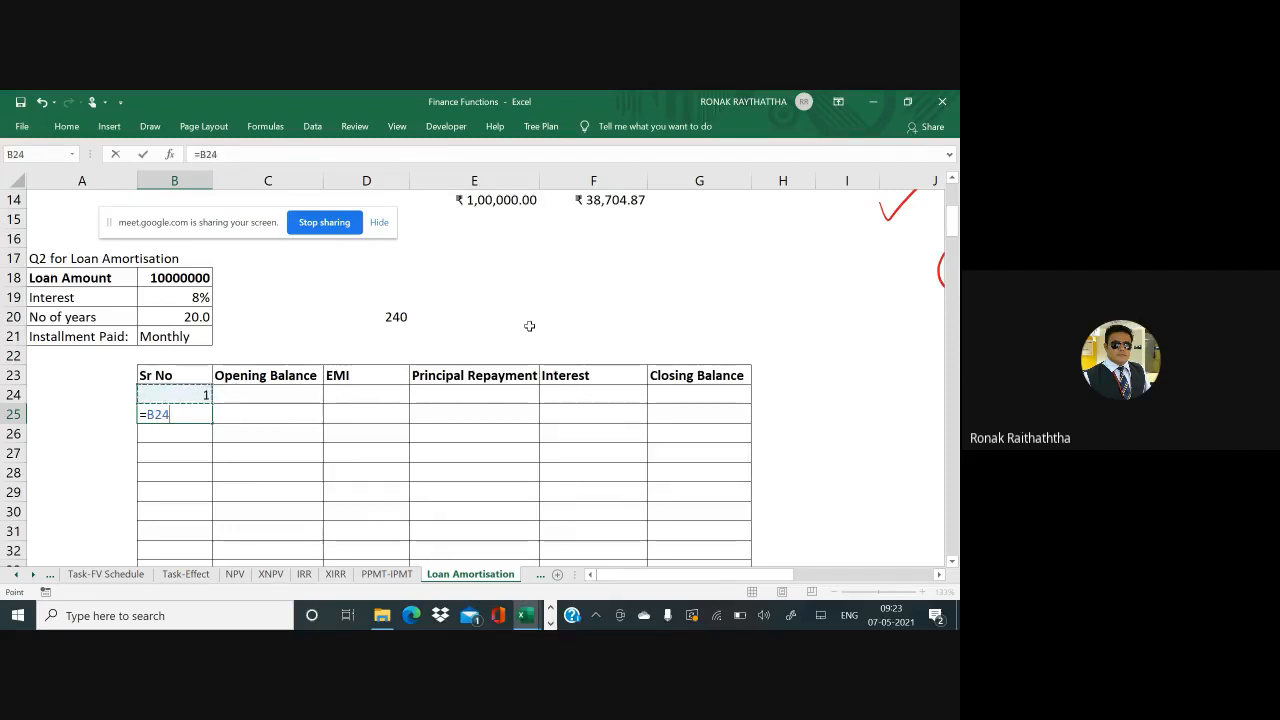
{"action": "type", "text": "+1"}
{"action": "key", "text": "ctrl+Return"}
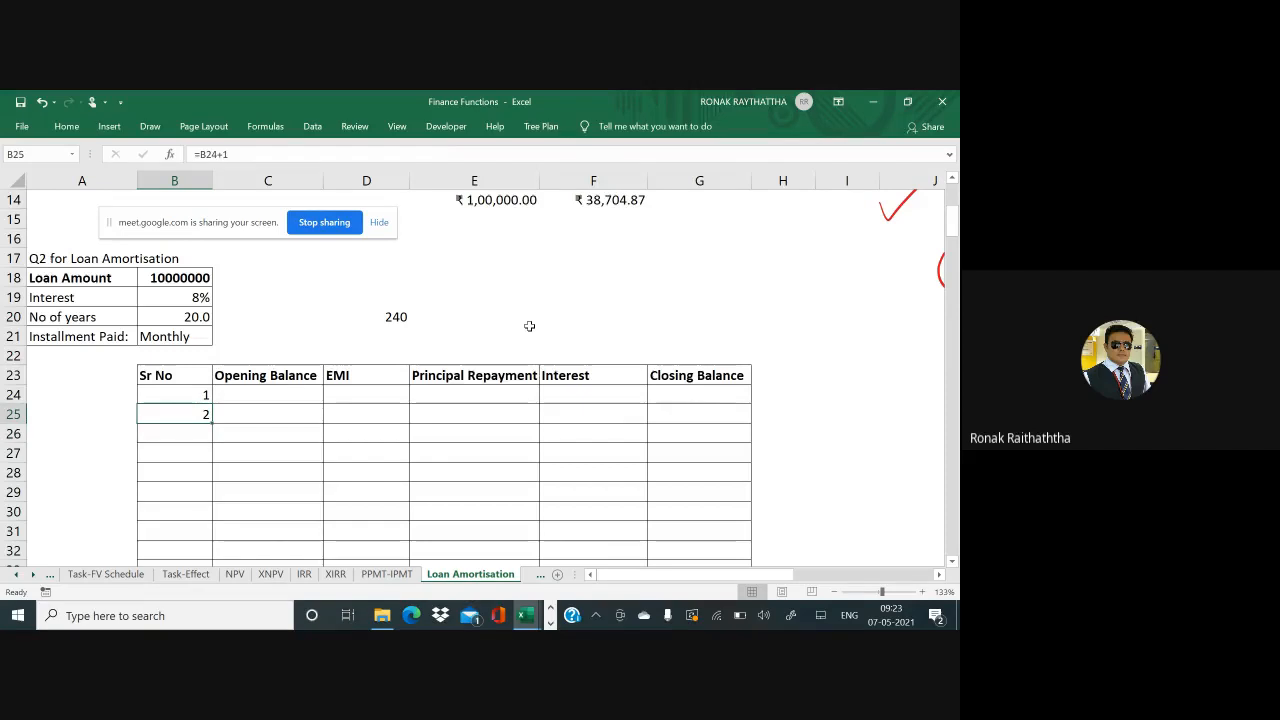
Copy the +1 numbering formula down column B to around row 201
{"action": "key", "text": "ctrl+c"}
{"action": "key", "text": "Down"}
{"action": "key", "text": "shift+Down"}
{"action": "key", "text": "shift+Down"}
{"action": "key", "text": "shift+Down"}
{"action": "key", "text": "shift+Down"}
{"action": "key", "text": "shift+Down"}
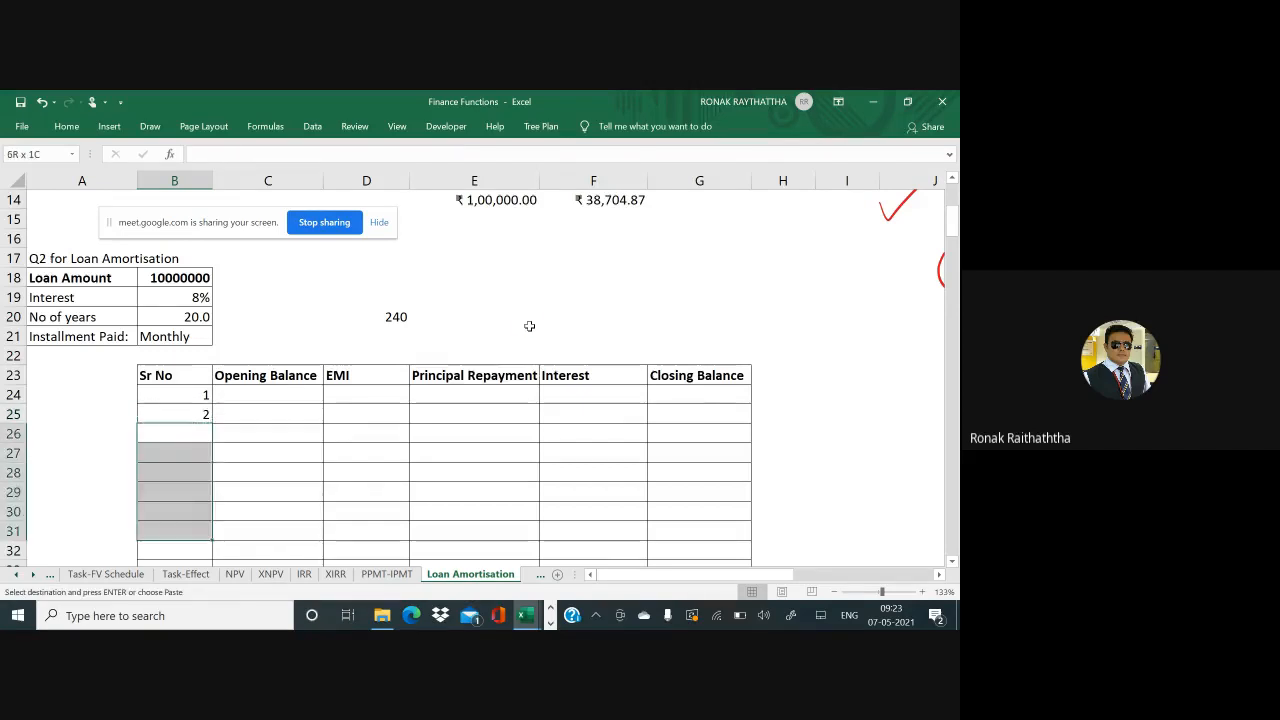
{"action": "key", "text": "shift+Down"}
{"action": "key", "text": "shift+Down"}
{"action": "key", "text": "shift+Down"}
{"action": "key", "text": "shift+Down"}
{"action": "key", "text": "shift+Down"}
{"action": "key", "text": "shift+Down"}
{"action": "key", "text": "shift+Down"}
{"action": "key", "text": "shift+Down"}
{"action": "key", "text": "shift+Down"}
{"action": "key", "text": "shift+Down"}
{"action": "key", "text": "shift+Down"}
{"action": "key", "text": "shift+Down"}
{"action": "key", "text": "shift+Down"}
{"action": "key", "text": "shift+Down"}
{"action": "key", "text": "shift+Down"}
{"action": "key", "text": "shift+Down"}
{"action": "key", "text": "shift+Down"}
{"action": "key", "text": "shift+Down"}
{"action": "key", "text": "shift+Down"}
{"action": "key", "text": "shift+Down"}
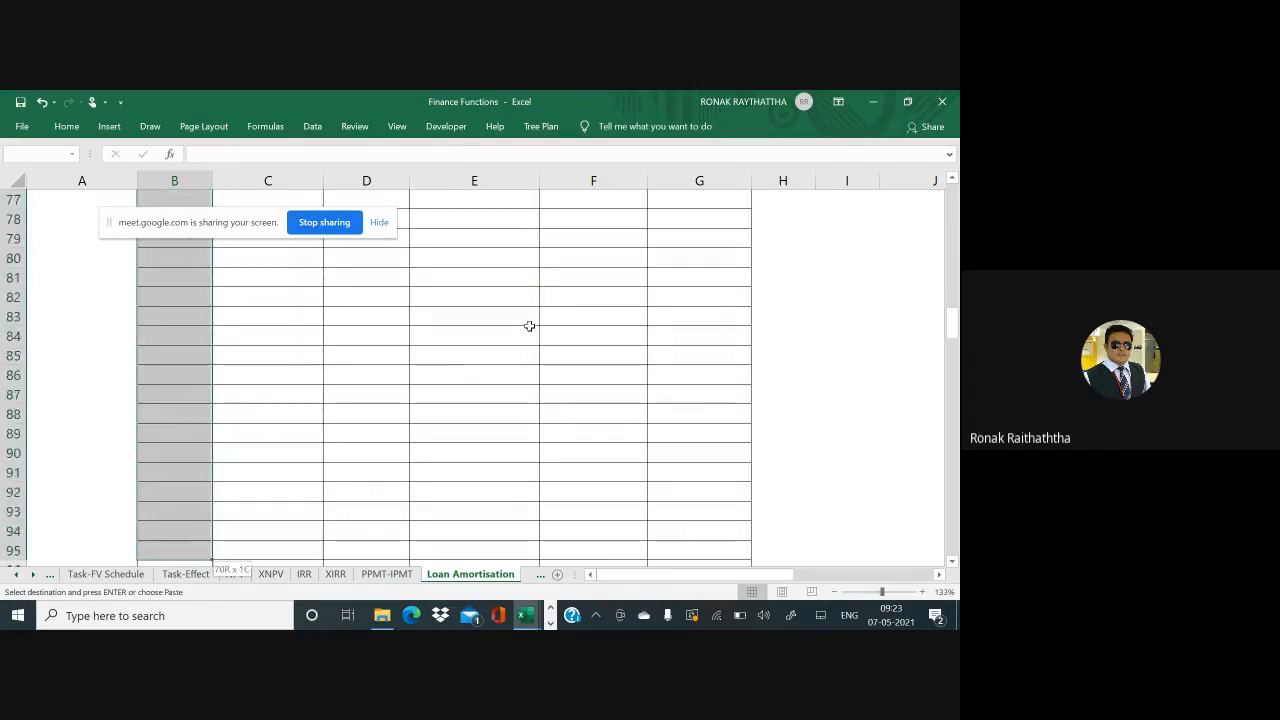
{"action": "key", "text": "shift+Down"}
{"action": "key", "text": "shift+Down"}
{"action": "key", "text": "shift+Down"}
{"action": "key", "text": "shift+Down"}
{"action": "key", "text": "shift+Down"}
{"action": "key", "text": "shift+Down"}
{"action": "key", "text": "shift+Down"}
{"action": "key", "text": "shift+Down"}
{"action": "key", "text": "shift+Down"}
{"action": "key", "text": "shift+Down"}
{"action": "key", "text": "shift+Down"}
{"action": "key", "text": "shift+Down"}
{"action": "key", "text": "shift+Down"}
{"action": "key", "text": "shift+Down"}
{"action": "key", "text": "shift+Down"}
{"action": "key", "text": "shift+Down"}
{"action": "key", "text": "shift+Down"}
{"action": "key", "text": "shift+Down"}
{"action": "key", "text": "shift+Down"}
{"action": "key", "text": "shift+Down"}
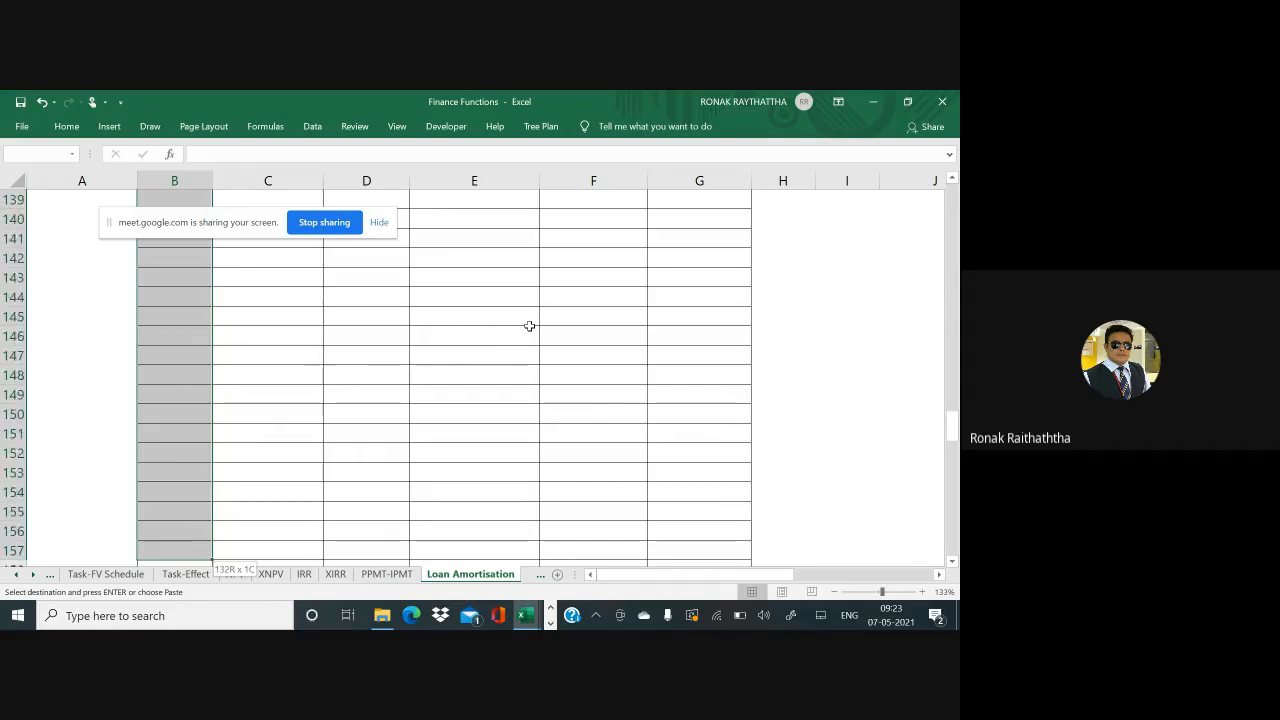
{"action": "key", "text": "shift+Down"}
{"action": "key", "text": "shift+Down"}
{"action": "key", "text": "shift+Down"}
{"action": "key", "text": "shift+Down"}
{"action": "key", "text": "shift+Down"}
{"action": "key", "text": "shift+Down"}
{"action": "key", "text": "shift+Down"}
{"action": "key", "text": "shift+Down"}
{"action": "key", "text": "shift+Down"}
{"action": "key", "text": "shift+Down"}
{"action": "key", "text": "shift+Down"}
{"action": "key", "text": "shift+Down"}
{"action": "key", "text": "shift+Down"}
{"action": "key", "text": "shift+Down"}
{"action": "key", "text": "shift+Down"}
{"action": "key", "text": "shift+Down"}
{"action": "key", "text": "shift+Down"}
{"action": "key", "text": "shift+Down"}
{"action": "key", "text": "shift+Down"}
{"action": "key", "text": "shift+Down"}
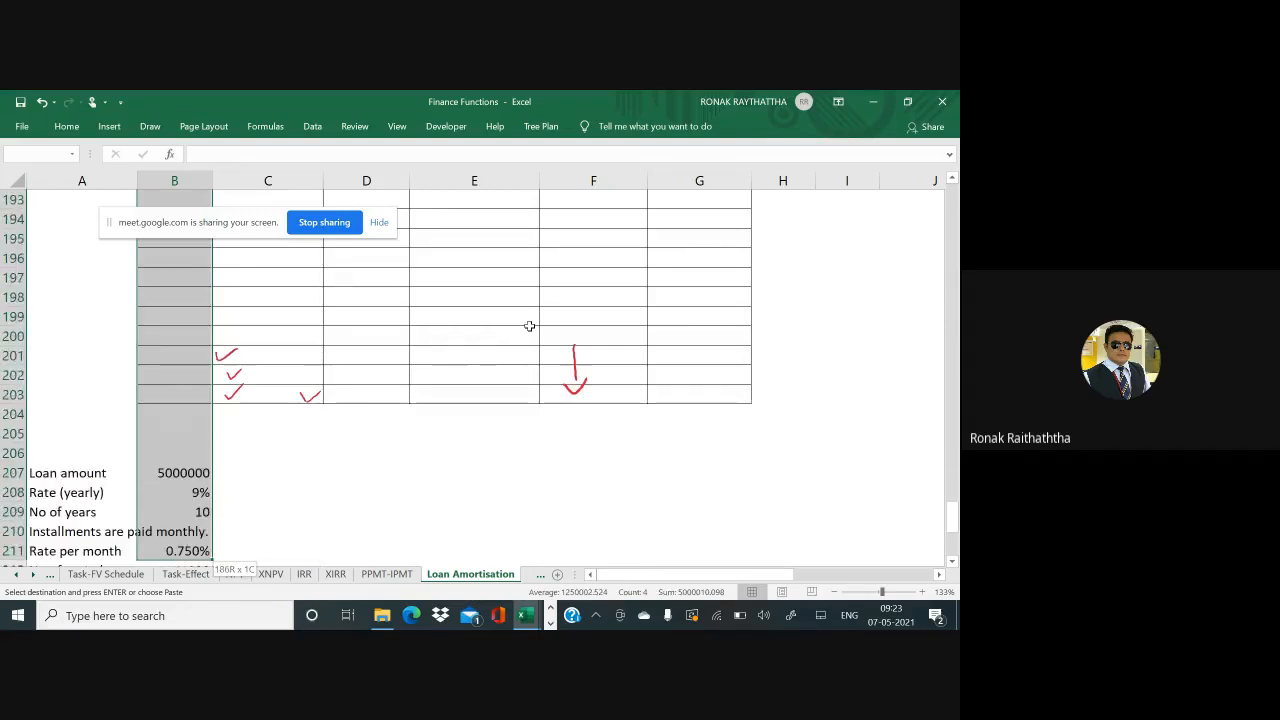
{"action": "key", "text": "shift+Down"}
{"action": "key", "text": "shift+Down"}
{"action": "key", "text": "shift+Down"}
{"action": "key", "text": "shift+Down"}
{"action": "key", "text": "shift+Down"}
{"action": "key", "text": "shift+Down"}
{"action": "key", "text": "shift+Down"}
{"action": "key", "text": "shift+Down"}
{"action": "key", "text": "shift+Down"}
{"action": "key", "text": "shift+Down"}
{"action": "key", "text": "shift+Down"}
{"action": "key", "text": "shift+Down"}
{"action": "key", "text": "shift+Down"}
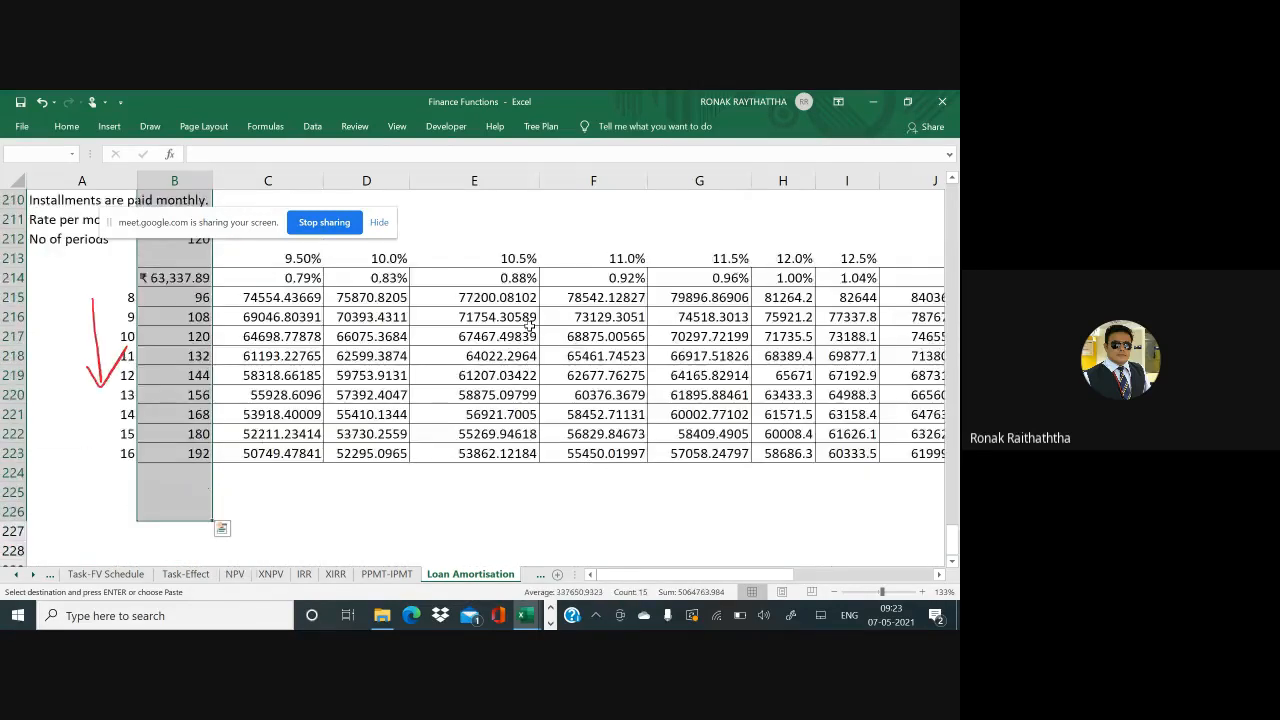
{"action": "key", "text": "shift+Up"}
{"action": "key", "text": "shift+Up"}
{"action": "key", "text": "shift+Up"}
{"action": "key", "text": "shift+Up"}
{"action": "key", "text": "shift+Up"}
{"action": "key", "text": "shift+Up"}
{"action": "key", "text": "shift+Up"}
{"action": "key", "text": "shift+Up"}
{"action": "key", "text": "shift+Up"}
{"action": "key", "text": "shift+Up"}
{"action": "key", "text": "shift+Up"}
{"action": "key", "text": "shift+Up"}
{"action": "key", "text": "shift+Up"}
{"action": "key", "text": "shift+Up"}
{"action": "key", "text": "shift+Up"}
{"action": "key", "text": "shift+Up"}
{"action": "key", "text": "shift+Up"}
{"action": "key", "text": "shift+Up"}
{"action": "key", "text": "shift+Up"}
{"action": "key", "text": "shift+Up"}
{"action": "key", "text": "shift+Down"}
{"action": "key", "text": "shift+Down"}
{"action": "key", "text": "shift+Down"}
{"action": "key", "text": "shift+Down"}
{"action": "key", "text": "shift+Down"}
{"action": "key", "text": "shift+Down"}
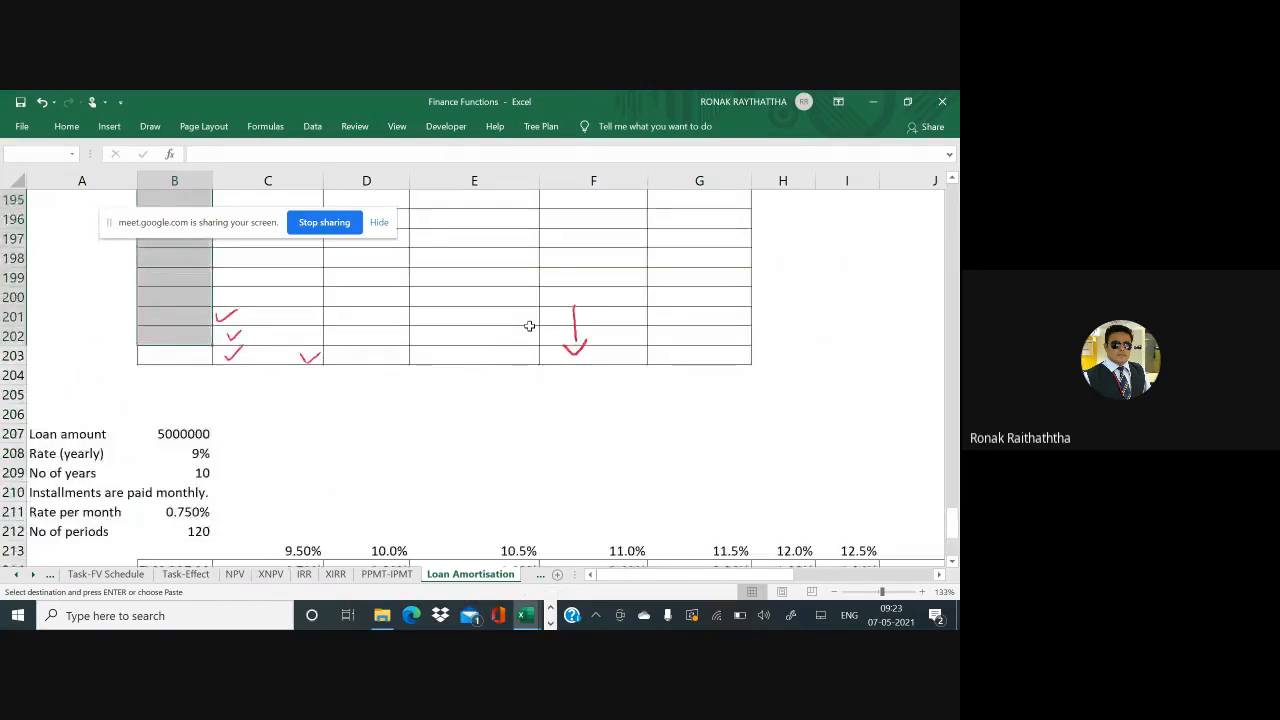
{"action": "key", "text": "Return"}
{"action": "key", "text": "ctrl+Down"}
{"action": "key", "text": "Down"}
{"action": "key", "text": "Down"}
{"action": "key", "text": "Down"}
{"action": "key", "text": "Down"}
{"action": "key", "text": "Down"}
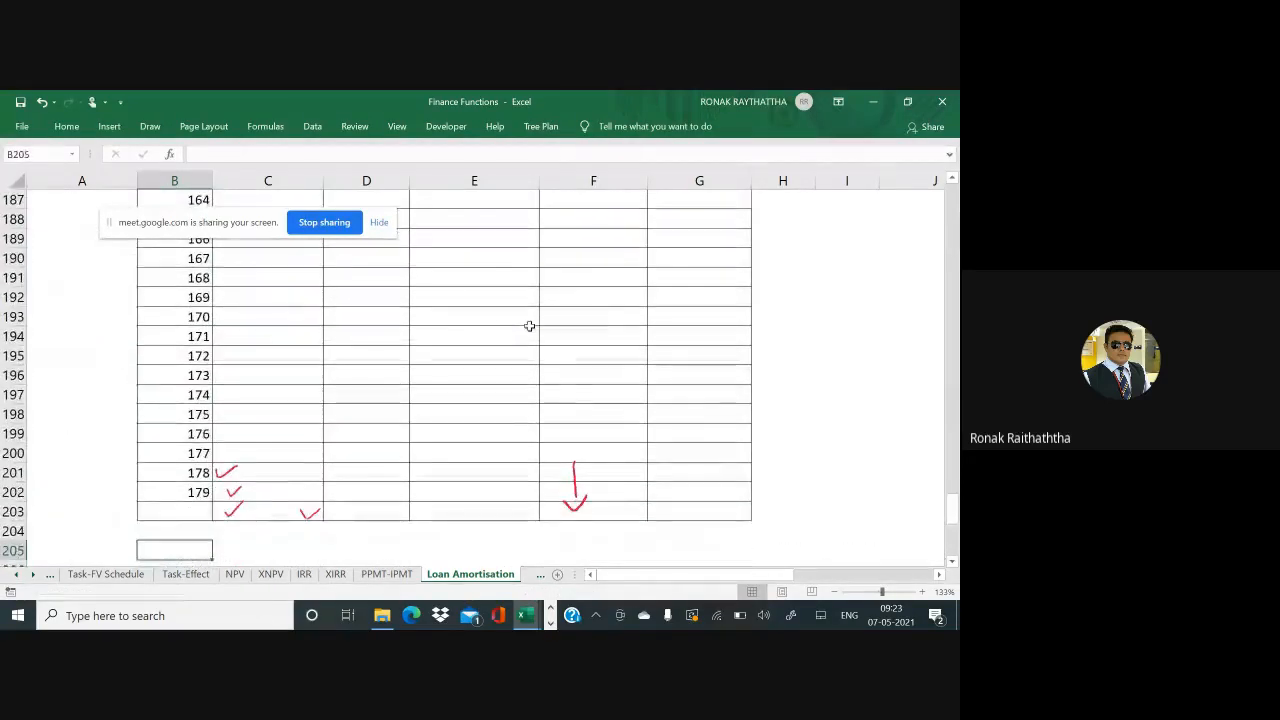
Select the leftover older loan example rows below the new table
{"action": "key", "text": "shift+space"}
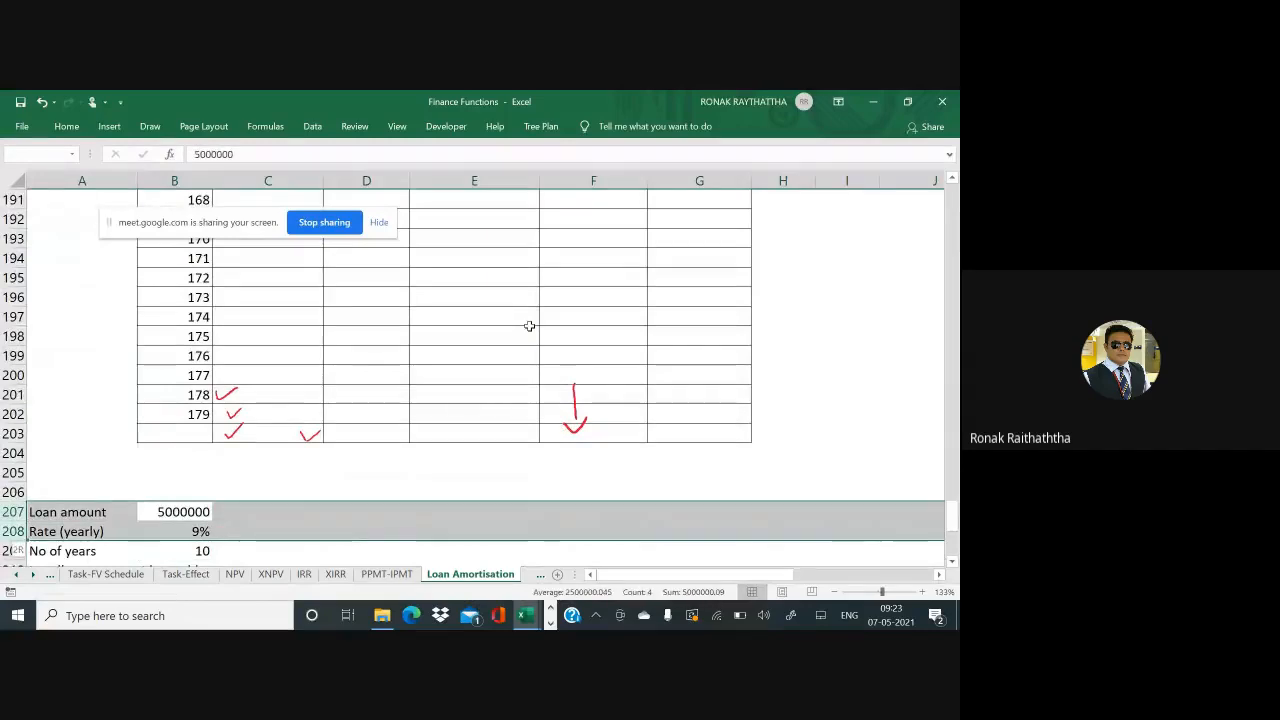
{"action": "key", "text": "shift+Down"}
{"action": "key", "text": "shift+Down"}
{"action": "key", "text": "shift+Down"}
{"action": "key", "text": "shift+Down"}
{"action": "key", "text": "shift+Down"}
{"action": "key", "text": "shift+Down"}
{"action": "key", "text": "shift+Down"}
{"action": "key", "text": "shift+Down"}
{"action": "key", "text": "shift+Down"}
{"action": "key", "text": "shift+Down"}
{"action": "key", "text": "shift+Down"}
{"action": "key", "text": "shift+Down"}
{"action": "key", "text": "shift+Down"}
{"action": "key", "text": "shift+Down"}
{"action": "key", "text": "shift+Down"}
{"action": "key", "text": "shift+Down"}
{"action": "key", "text": "shift+Up"}
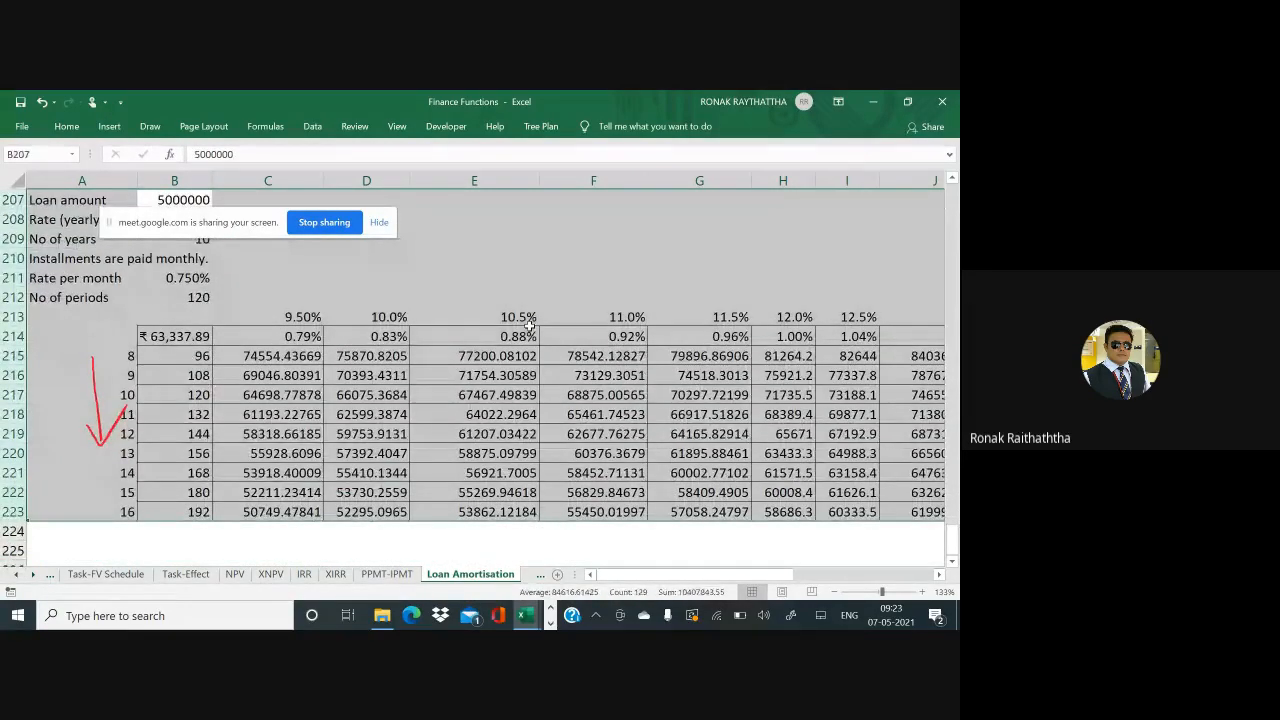
{"action": "key", "text": "Up"}
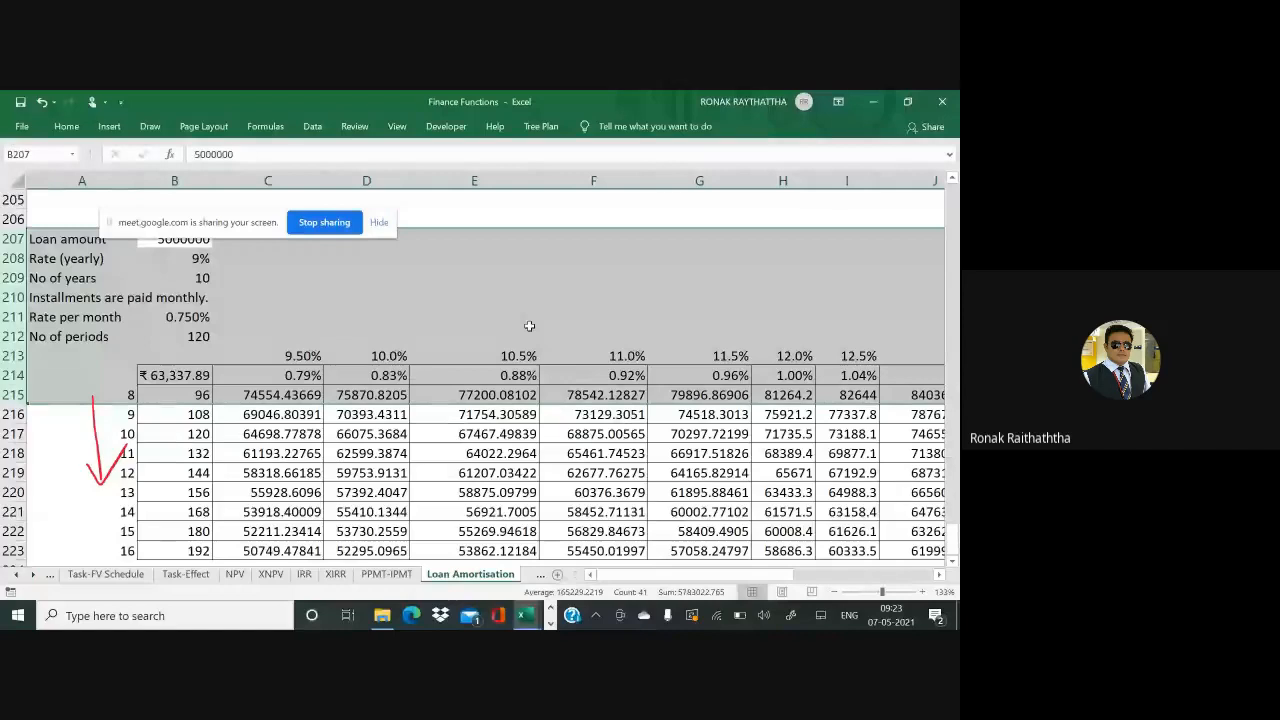
{"action": "key", "text": "shift+Down"}
{"action": "key", "text": "shift+Down"}
{"action": "key", "text": "shift+Down"}
{"action": "key", "text": "shift+Down"}
{"action": "key", "text": "shift+Down"}
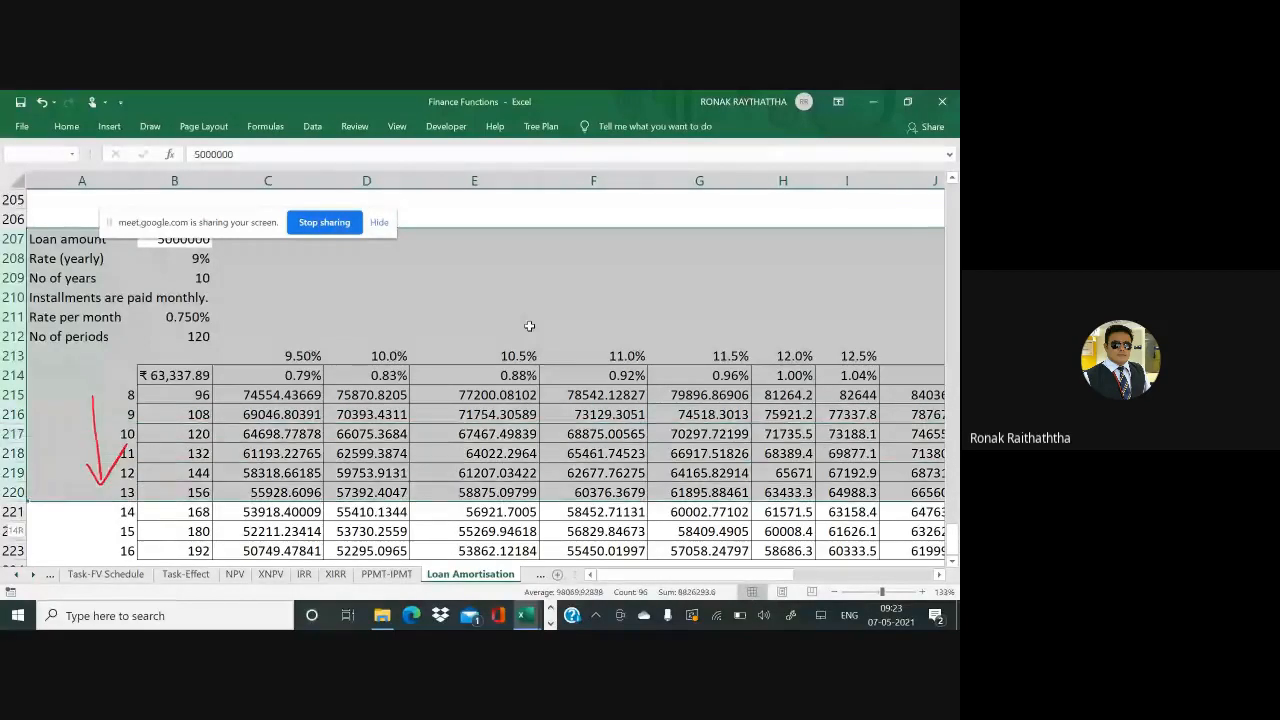
{"action": "key", "text": "shift+Down"}
{"action": "key", "text": "shift+Down"}
{"action": "key", "text": "shift+Down"}
{"action": "scroll", "coordinate": [529, 326], "scroll_direction": "down", "scroll_amount": 2}
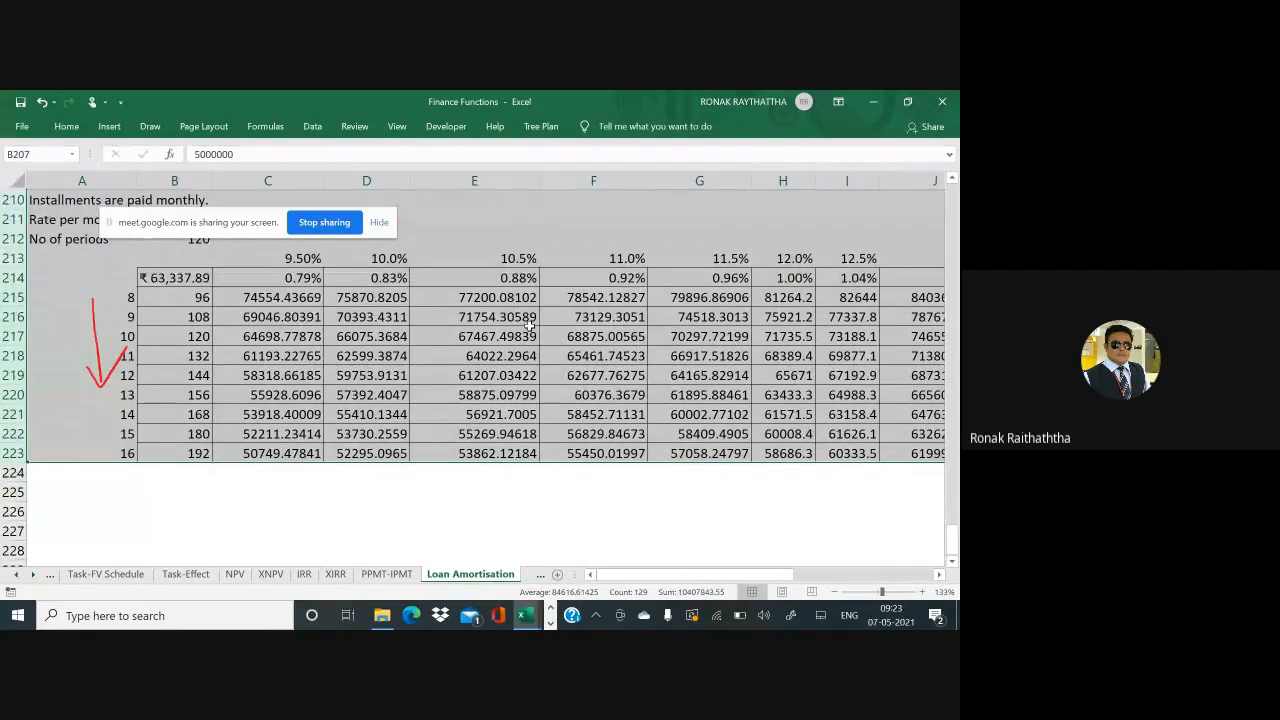
{"action": "scroll", "coordinate": [529, 326], "scroll_direction": "up", "scroll_amount": 4}
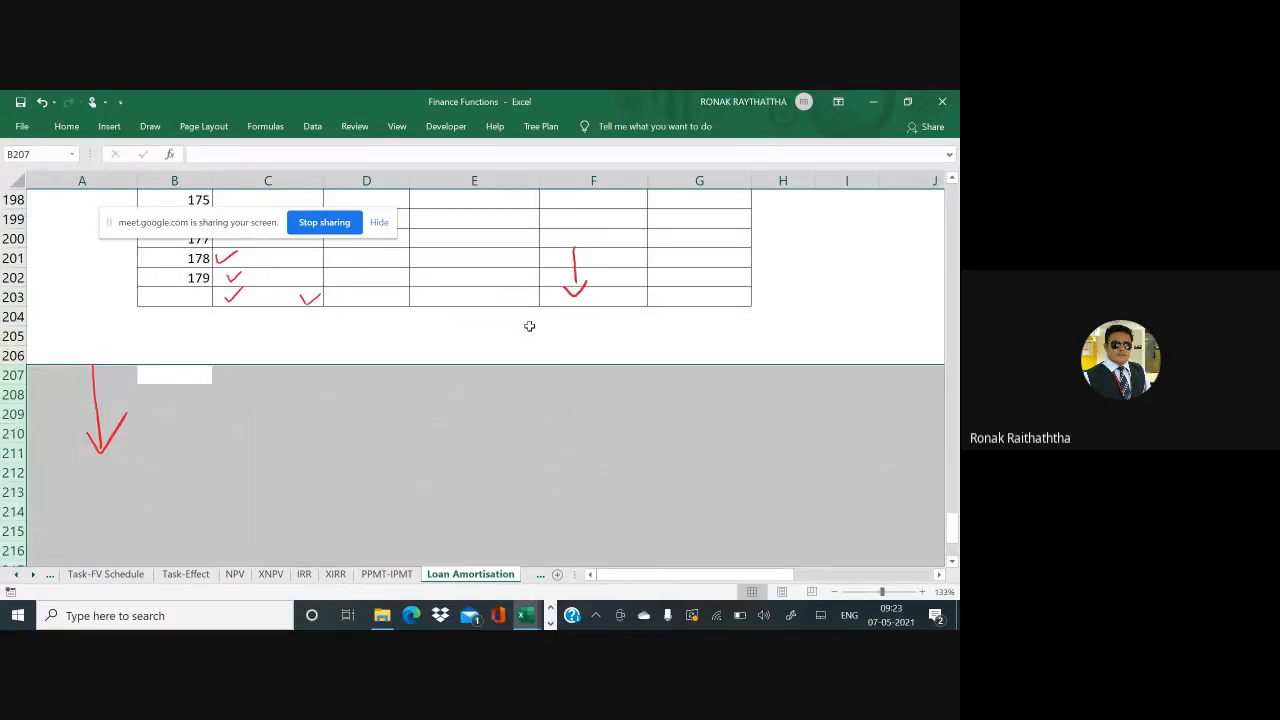
{"action": "key", "text": "Up"}
{"action": "key", "text": "Up"}
{"action": "key", "text": "Up"}
{"action": "key", "text": "Up"}
{"action": "key", "text": "Up"}
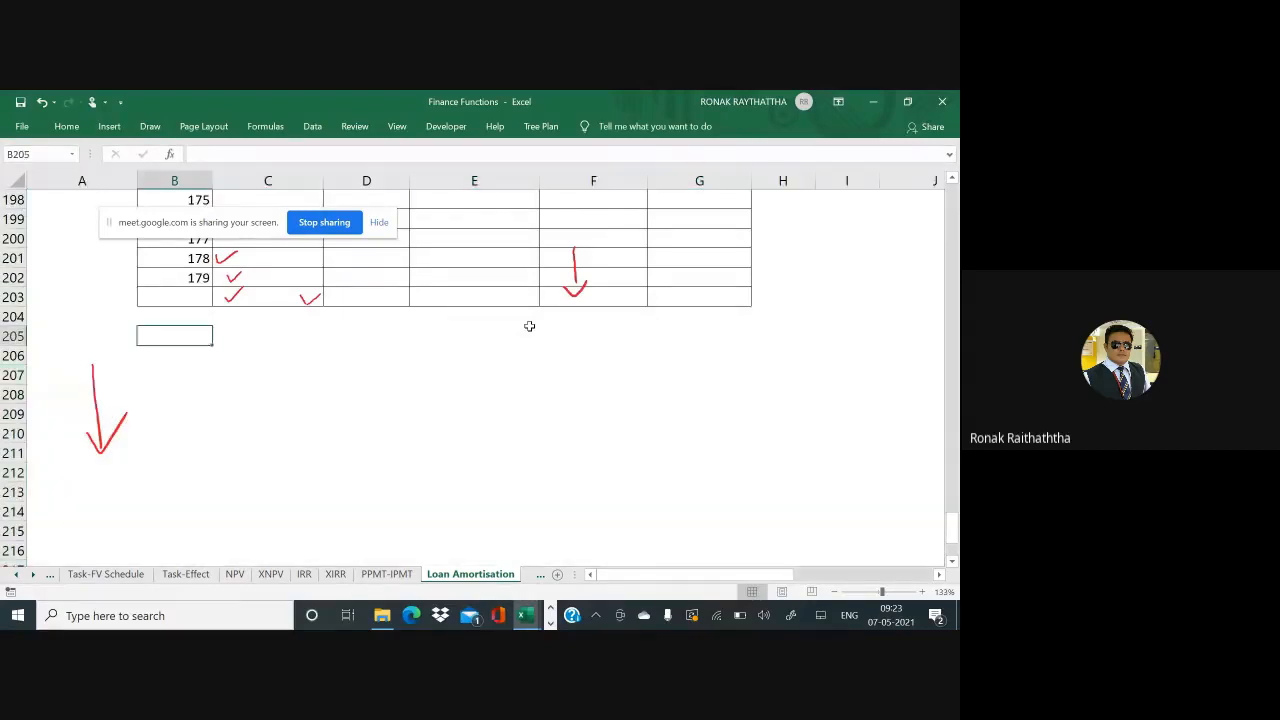
Paste the numbering formula into further Sr No cells to continue the series
{"action": "key", "text": "ctrl+c"}
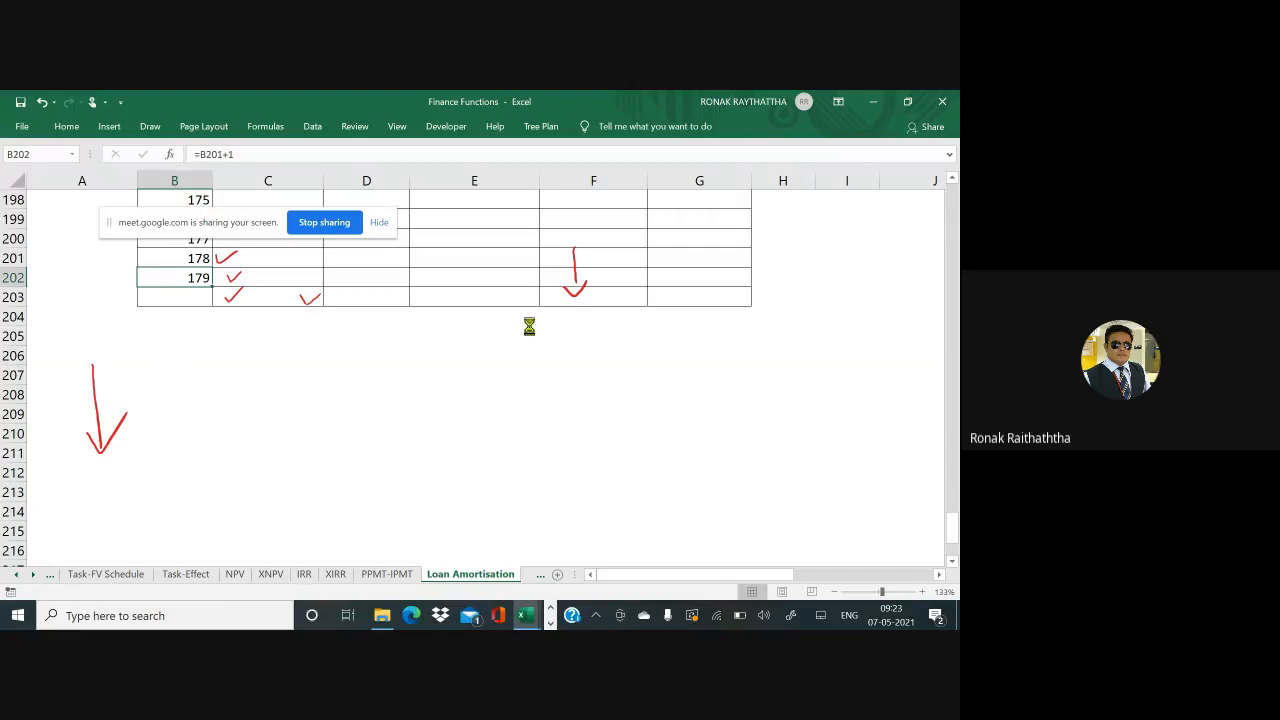
{"action": "key", "text": "Down"}
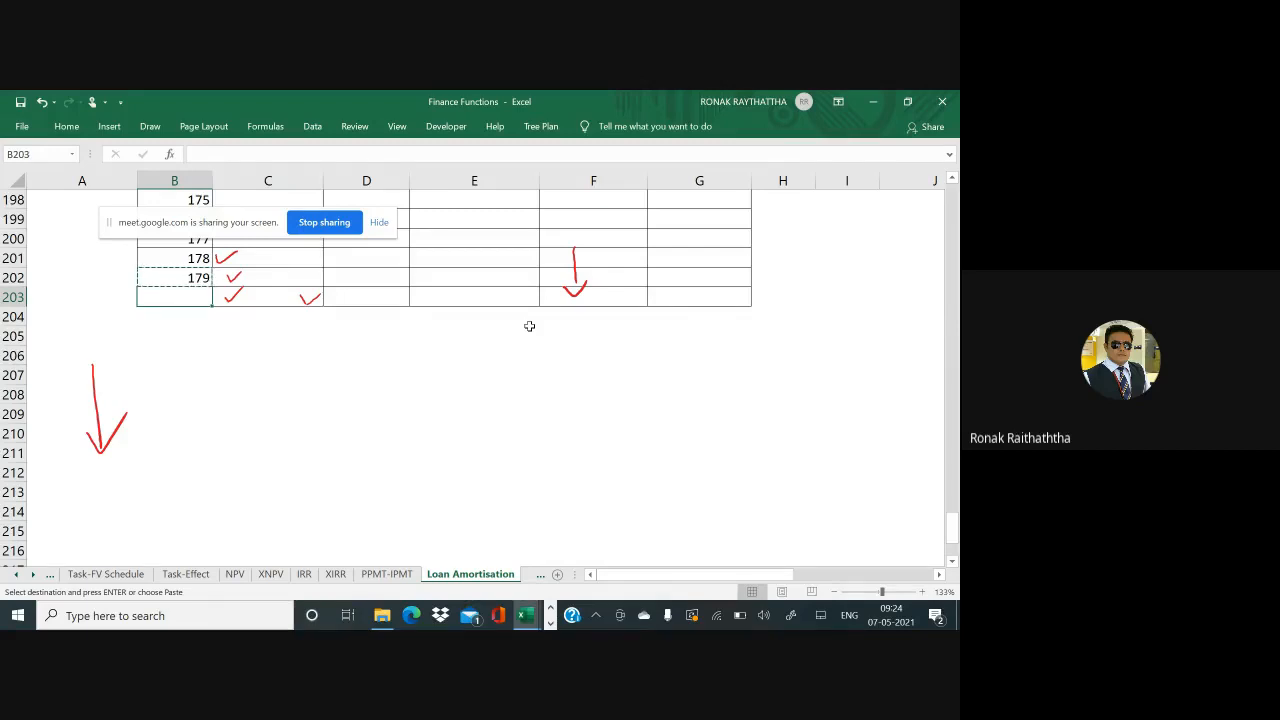
{"action": "key", "text": "shift+Down"}
{"action": "key", "text": "shift+Down"}
{"action": "key", "text": "shift+Down"}
{"action": "key", "text": "shift+Down"}
{"action": "key", "text": "shift+Down"}
{"action": "key", "text": "shift+Down"}
{"action": "key", "text": "shift+Down"}
{"action": "key", "text": "shift+Down"}
{"action": "key", "text": "shift+Down"}
{"action": "key", "text": "shift+Down"}
{"action": "key", "text": "shift+Down"}
{"action": "key", "text": "shift+Down"}
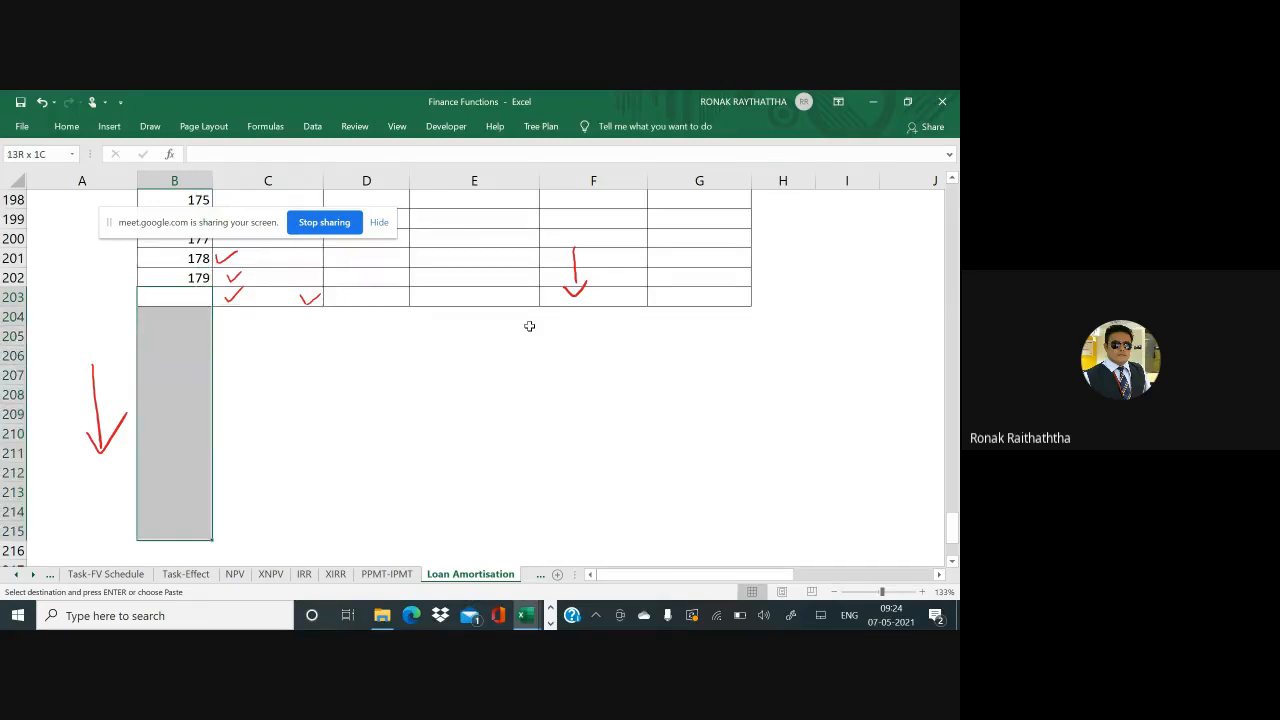
{"action": "key", "text": "shift+Down"}
{"action": "key", "text": "shift+Down"}
{"action": "key", "text": "shift+Down"}
{"action": "key", "text": "Return"}
{"action": "key", "text": "ctrl+Up"}
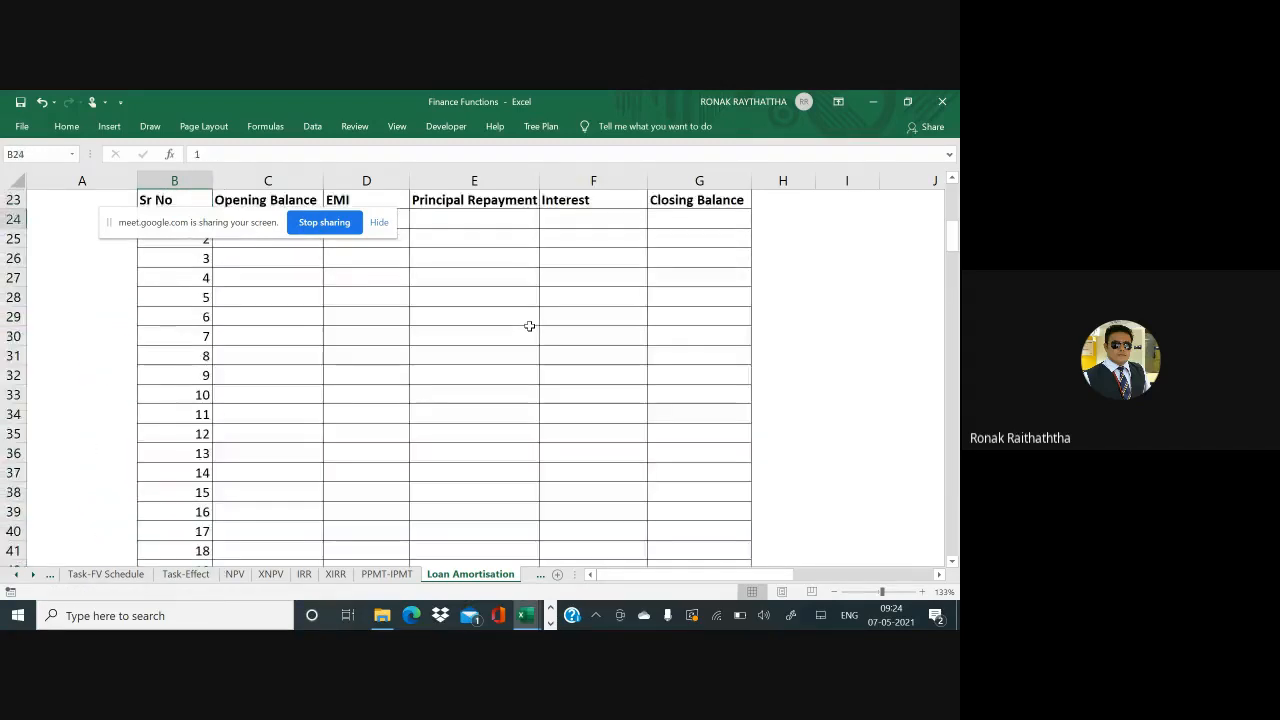
{"action": "key", "text": "ctrl+Down"}
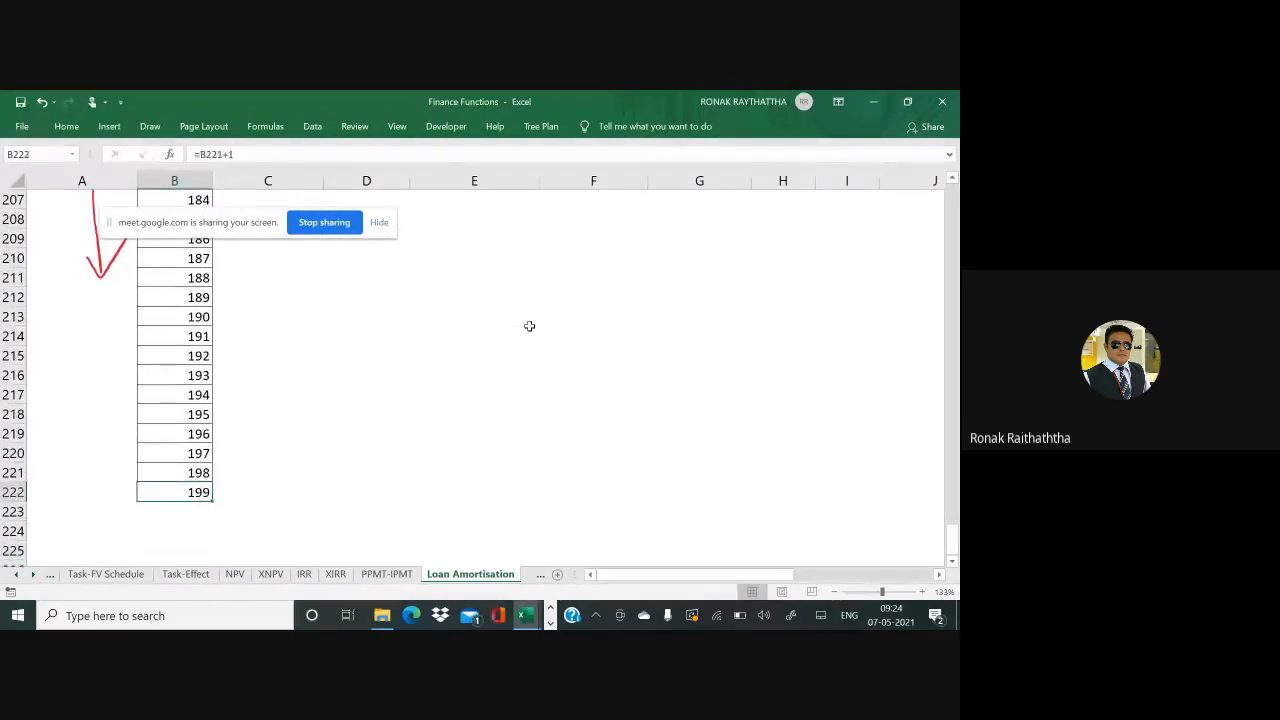
{"action": "key", "text": "ctrl+c"}
{"action": "key", "text": "shift+Down"}
{"action": "key", "text": "shift+Down"}
{"action": "key", "text": "shift+Down"}
{"action": "key", "text": "shift+Down"}
{"action": "key", "text": "shift+Down"}
{"action": "key", "text": "shift+Down"}
{"action": "key", "text": "shift+Down"}
{"action": "key", "text": "shift+Down"}
{"action": "key", "text": "shift+Down"}
{"action": "key", "text": "shift+Down"}
{"action": "key", "text": "shift+Down"}
{"action": "key", "text": "shift+Down"}
{"action": "key", "text": "shift+Down"}
{"action": "key", "text": "shift+Down"}
{"action": "key", "text": "shift+Down"}
{"action": "key", "text": "shift+Down"}
{"action": "key", "text": "shift+Down"}
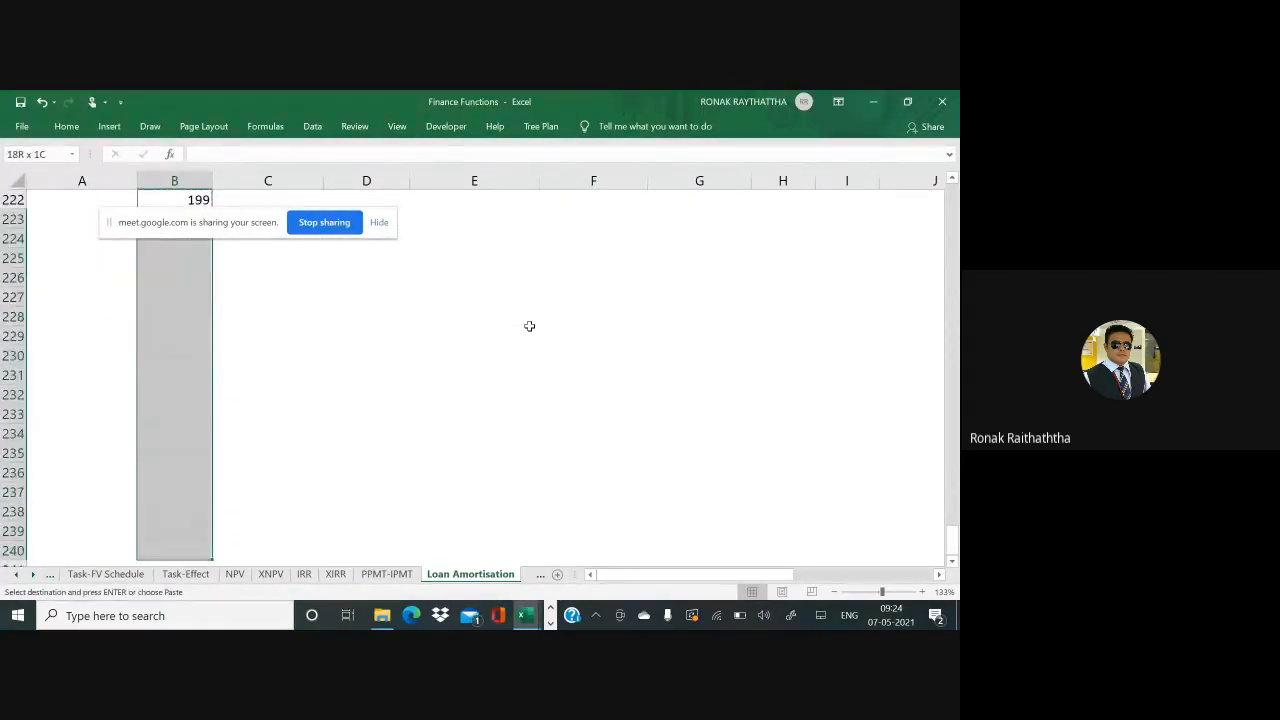
{"action": "key", "text": "shift+Down"}
{"action": "key", "text": "shift+Down"}
{"action": "key", "text": "shift+Down"}
{"action": "key", "text": "shift+Down"}
{"action": "key", "text": "shift+Down"}
{"action": "key", "text": "shift+Down"}
{"action": "key", "text": "shift+Down"}
{"action": "key", "text": "shift+Down"}
{"action": "key", "text": "shift+Down"}
{"action": "key", "text": "shift+Down"}
{"action": "key", "text": "shift+Down"}
{"action": "key", "text": "shift+Down"}
{"action": "key", "text": "shift+Down"}
{"action": "key", "text": "shift+Down"}
{"action": "key", "text": "shift+Down"}
{"action": "key", "text": "shift+Down"}
{"action": "key", "text": "shift+Down"}
{"action": "key", "text": "shift+Down"}
{"action": "key", "text": "shift+Down"}
{"action": "key", "text": "shift+Down"}
{"action": "key", "text": "Return"}
Finish the Sr No numbering at 240 in B263 and select the header row
{"action": "key", "text": "ctrl+Down"}
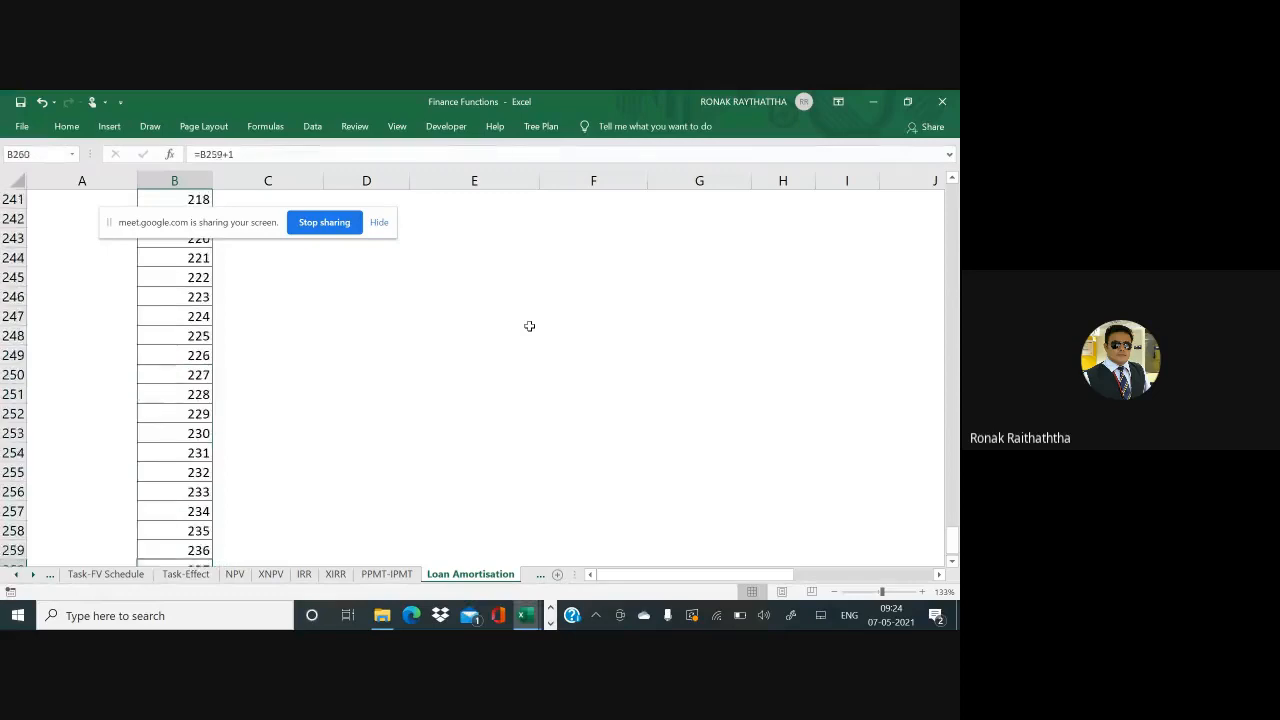
{"action": "key", "text": "ctrl+c"}
{"action": "key", "text": "Down"}
{"action": "key", "text": "shift+Down"}
{"action": "key", "text": "shift+Down"}
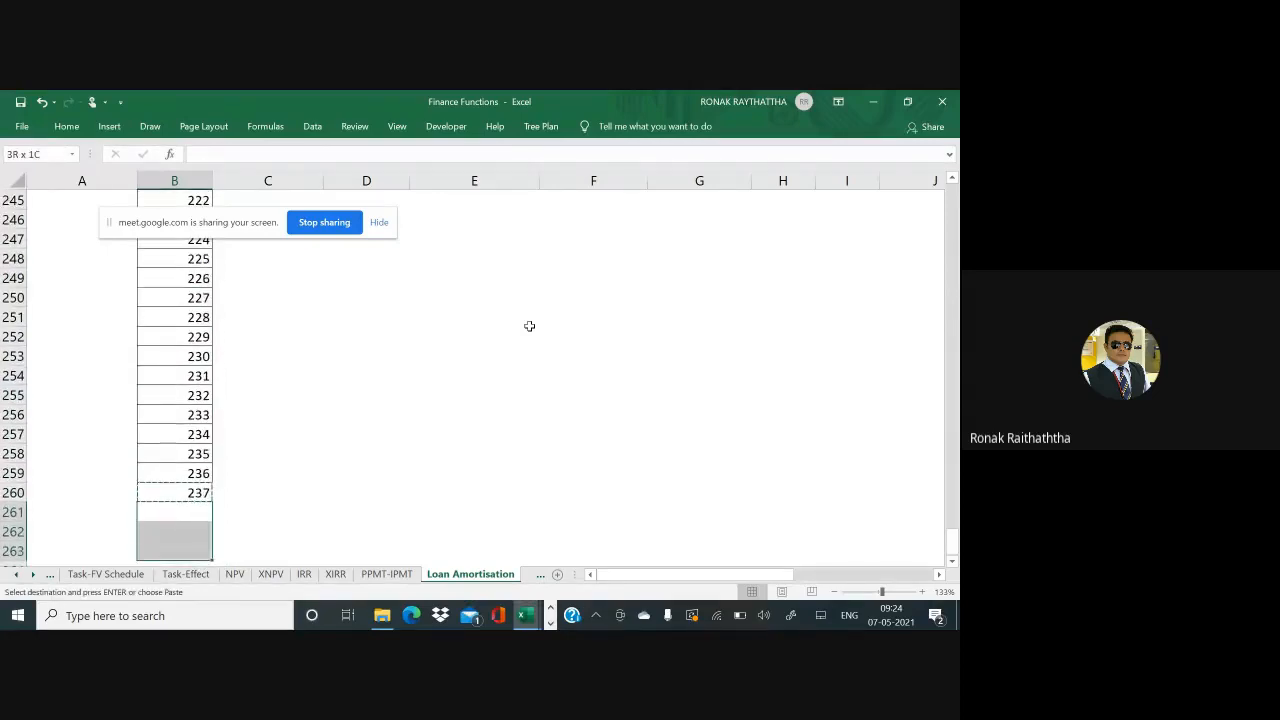
{"action": "key", "text": "Return"}
{"action": "key", "text": "ctrl+Up"}
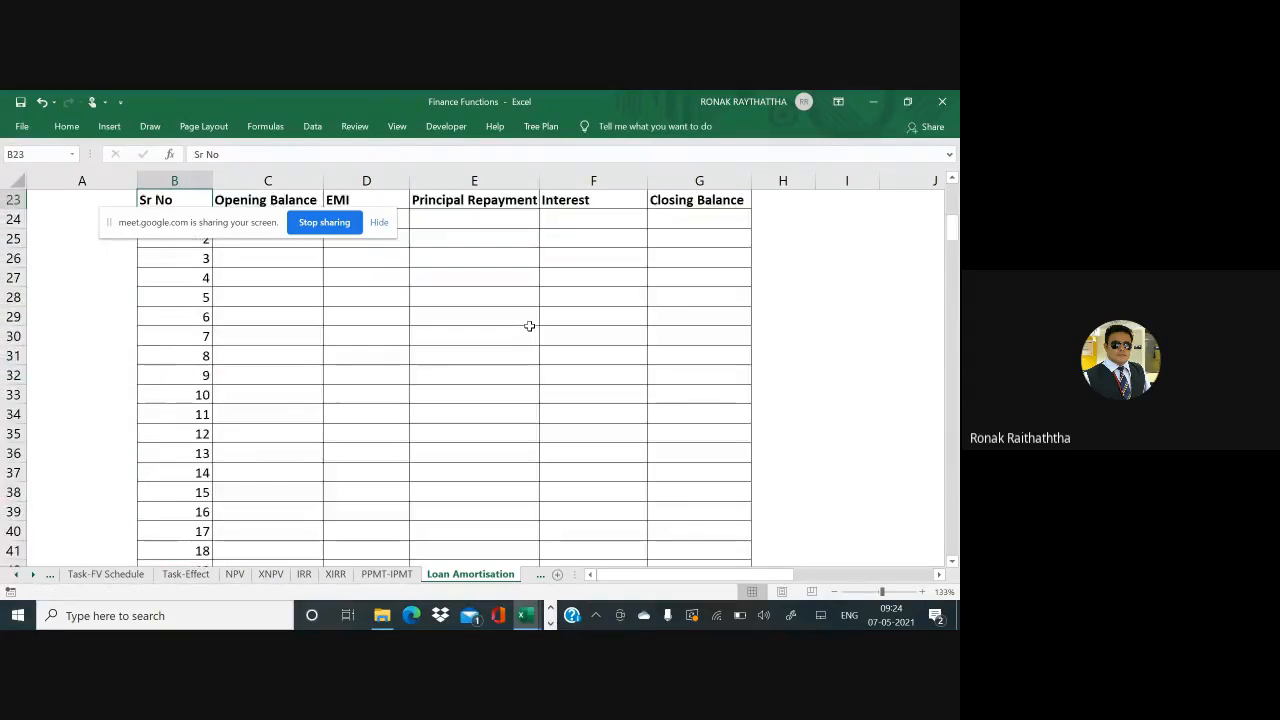
{"action": "key", "text": "ctrl+shift+Right"}
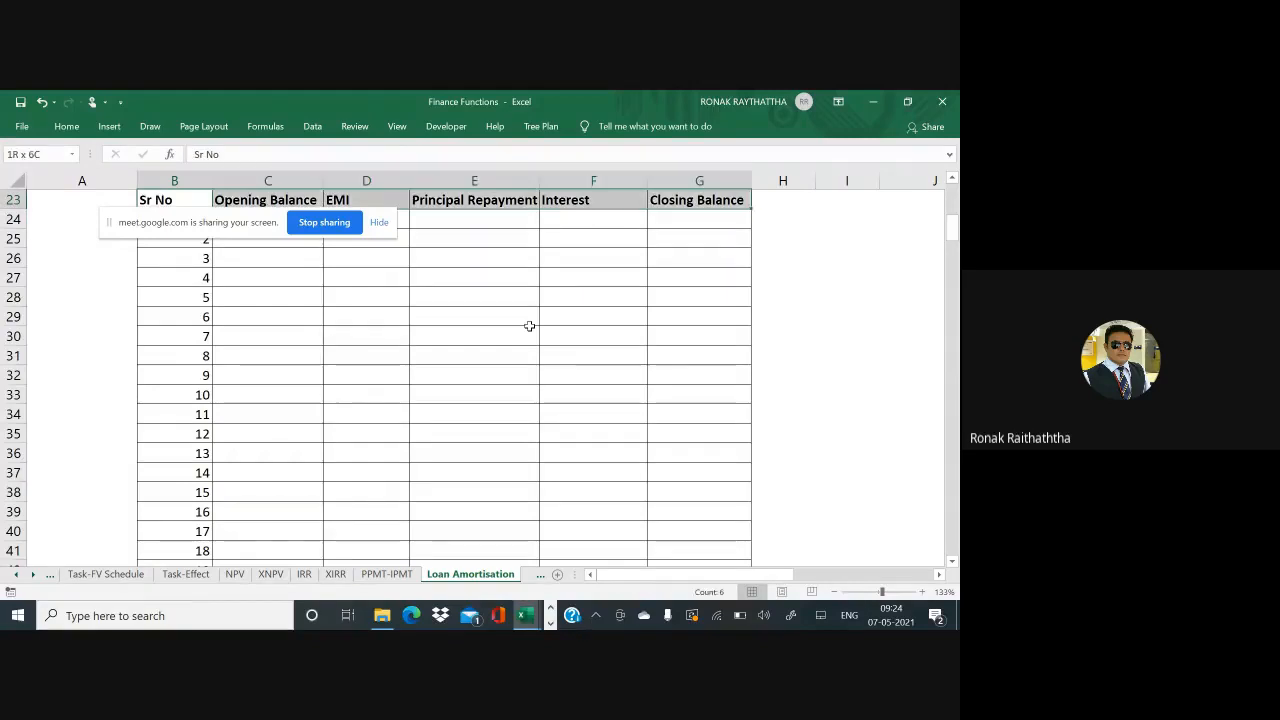
Fill the header row B23:G23, Sr No through Closing Balance, with red
{"action": "key", "text": "ctrl+shift+Down"}
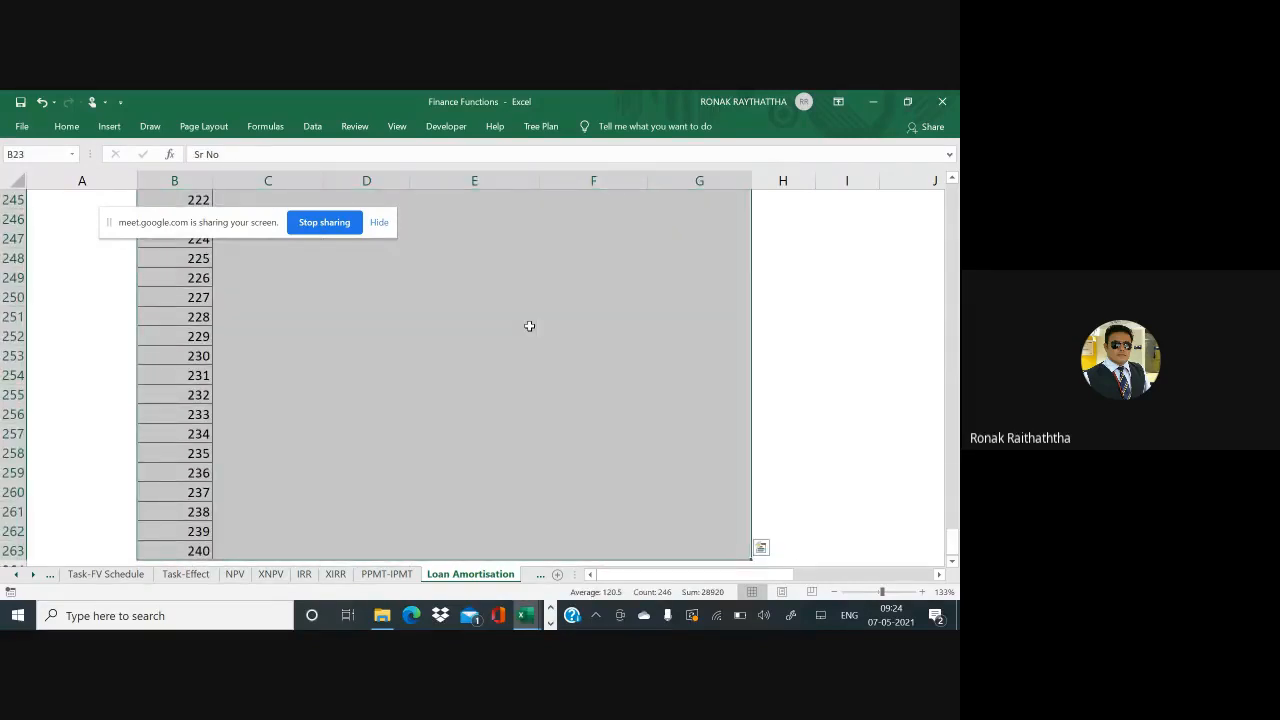
{"action": "key", "text": "ctrl+BackSpace"}
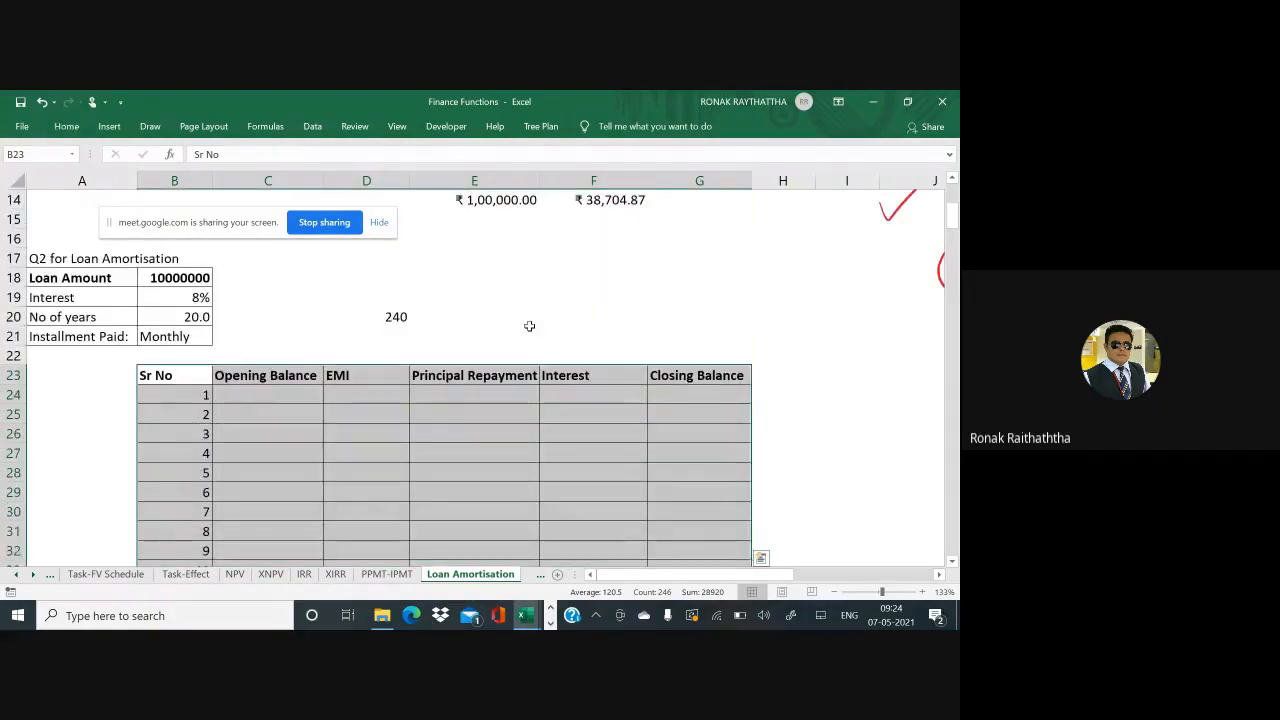
{"action": "key", "text": "shift+BackSpace"}
{"action": "key", "text": "ctrl+shift+Right"}
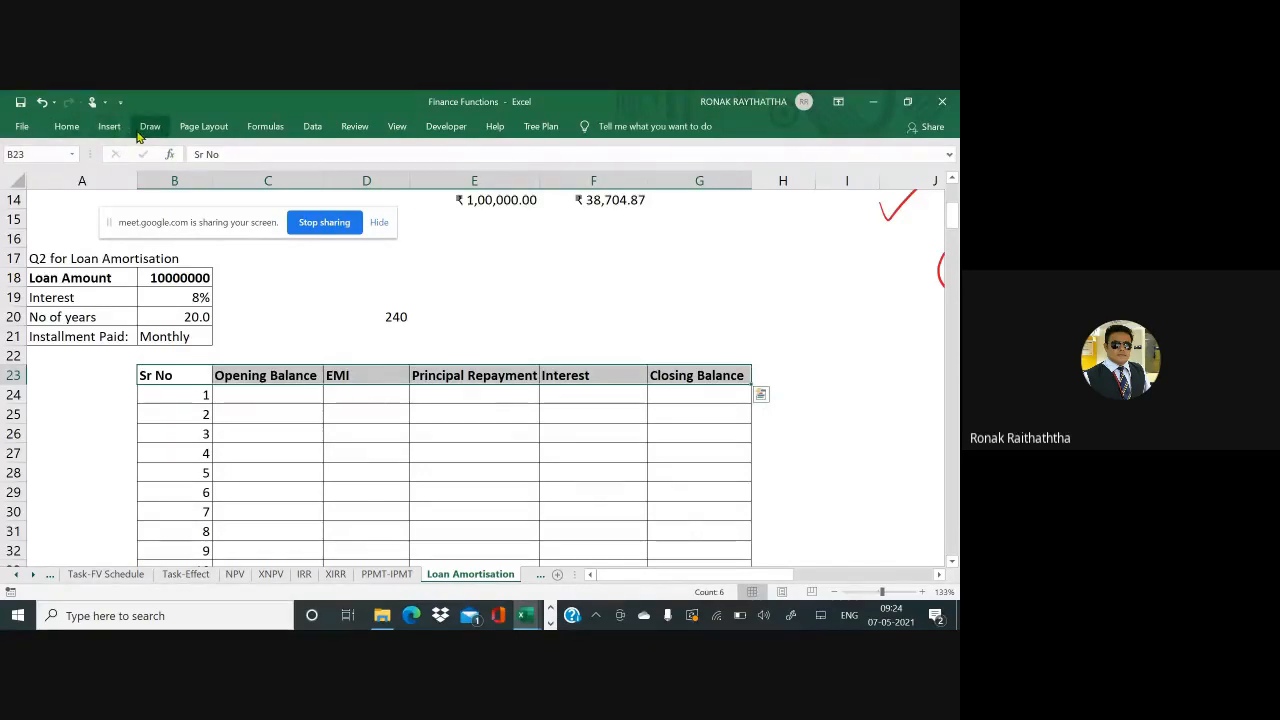
{"action": "left_click", "coordinate": [67, 126]}
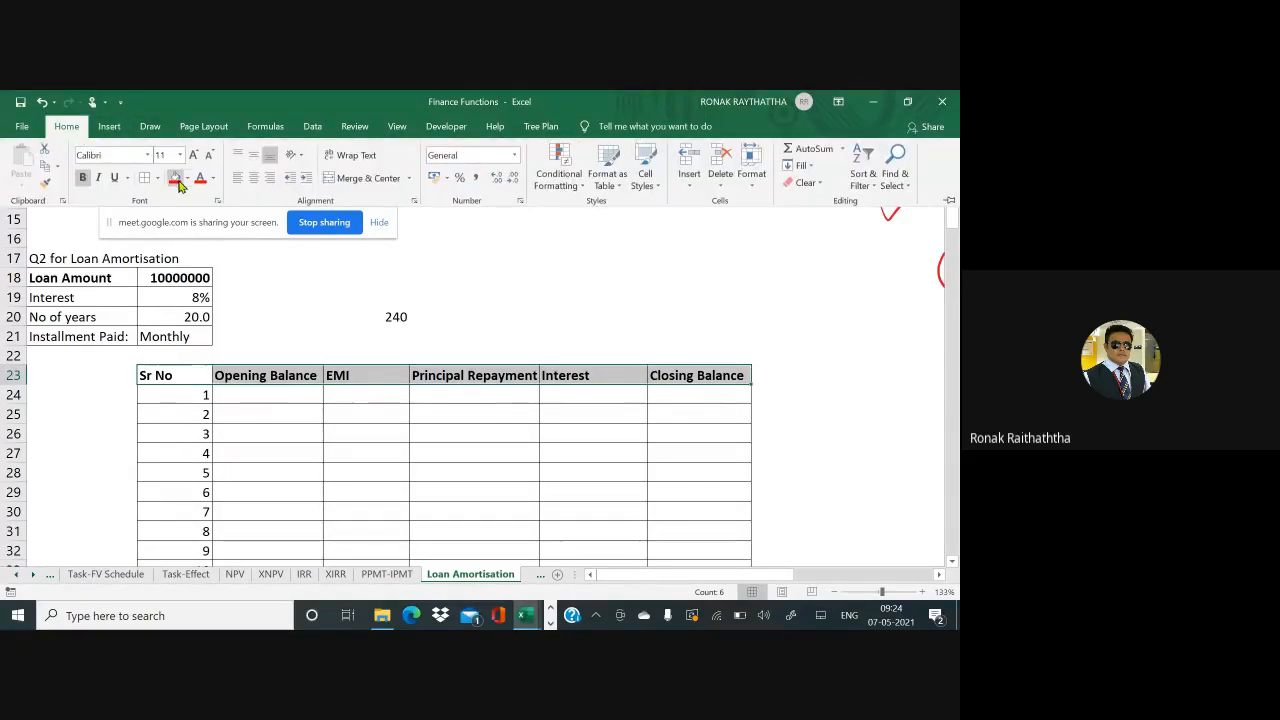
{"action": "left_click", "coordinate": [174, 178]}
{"action": "left_click", "coordinate": [226, 390]}
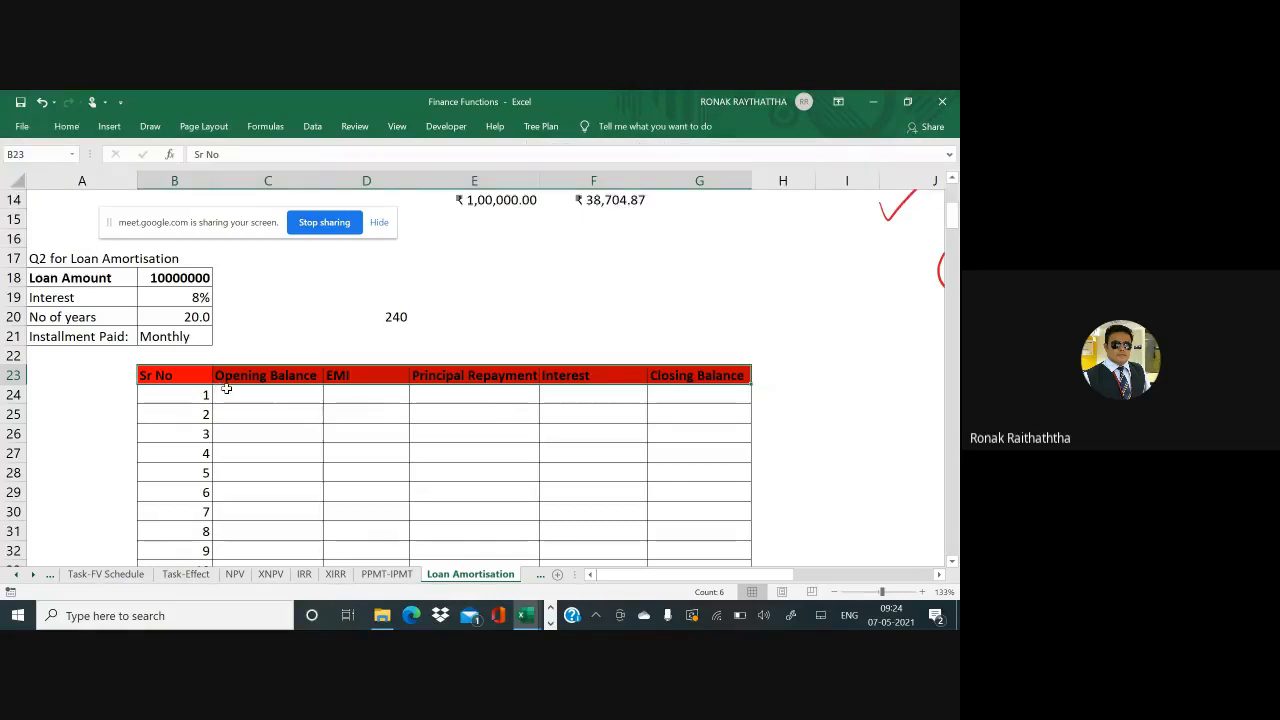
{"action": "key", "text": "Up"}
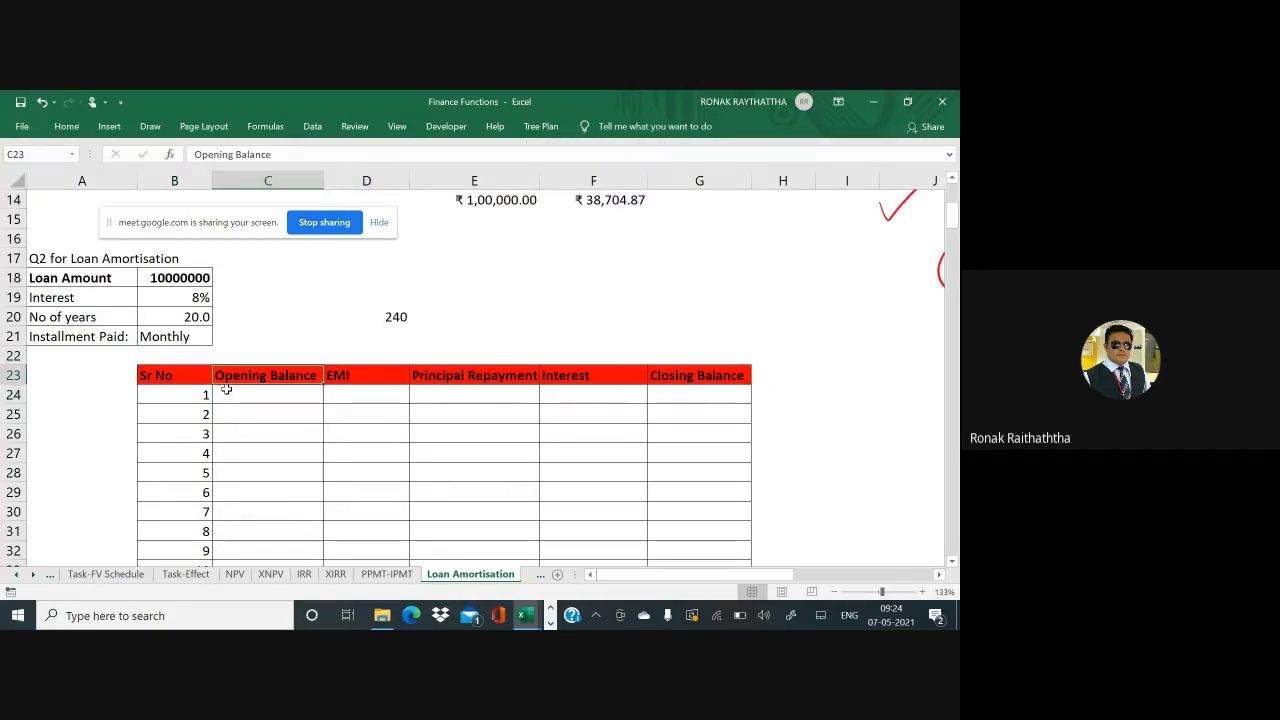
Set C24 to =B18 so the opening balance equals the 10000000 loan amount
{"action": "left_click", "coordinate": [226, 390]}
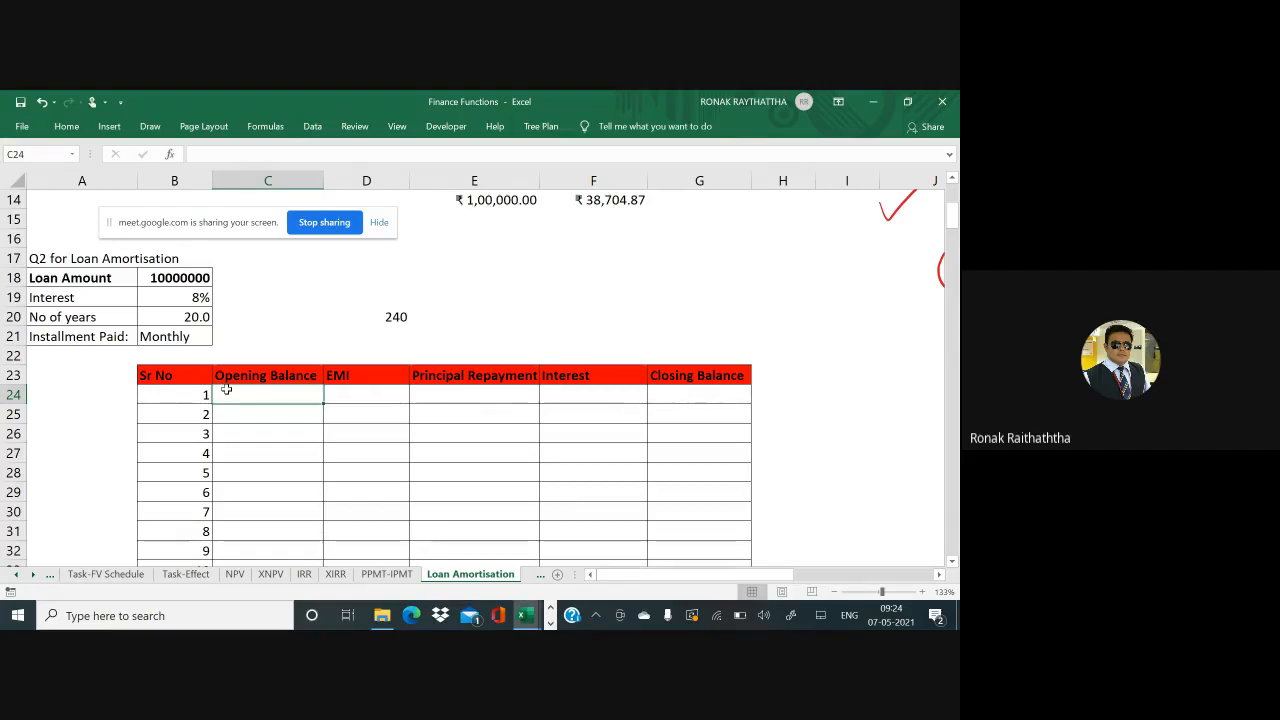
{"action": "type", "text": "="}
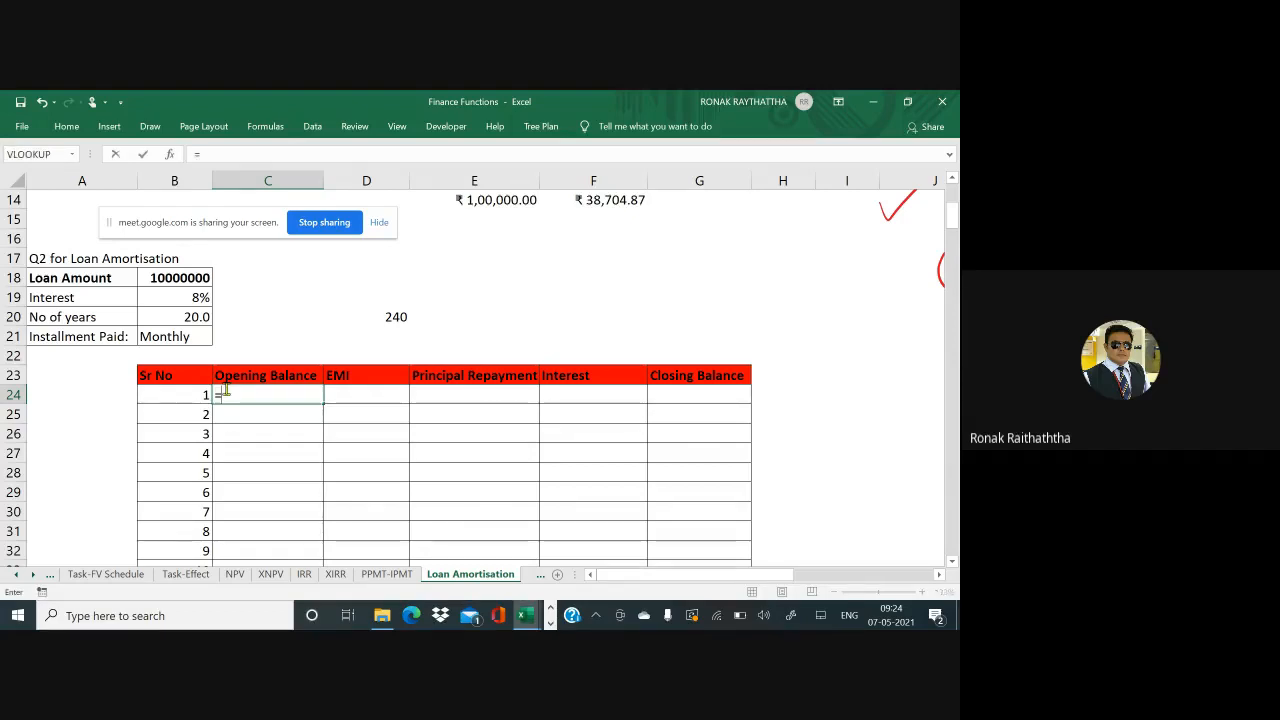
{"action": "left_click", "coordinate": [163, 277]}
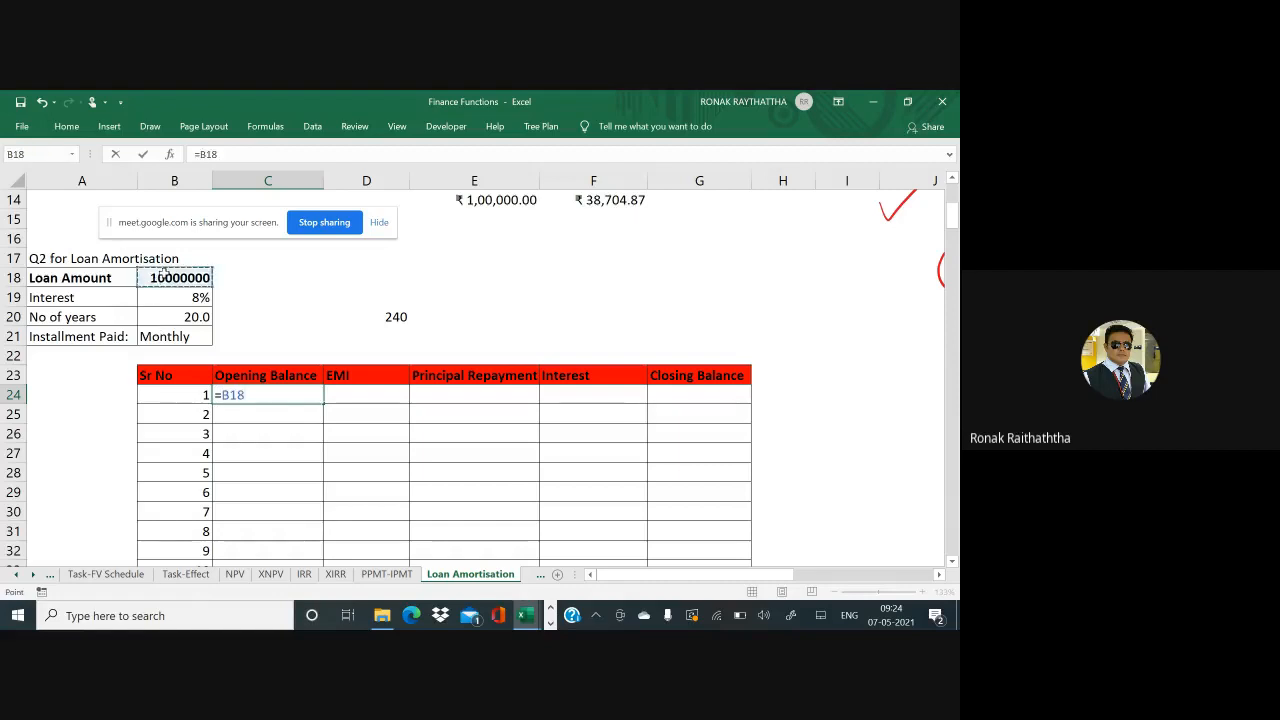
{"action": "key", "text": "Return"}
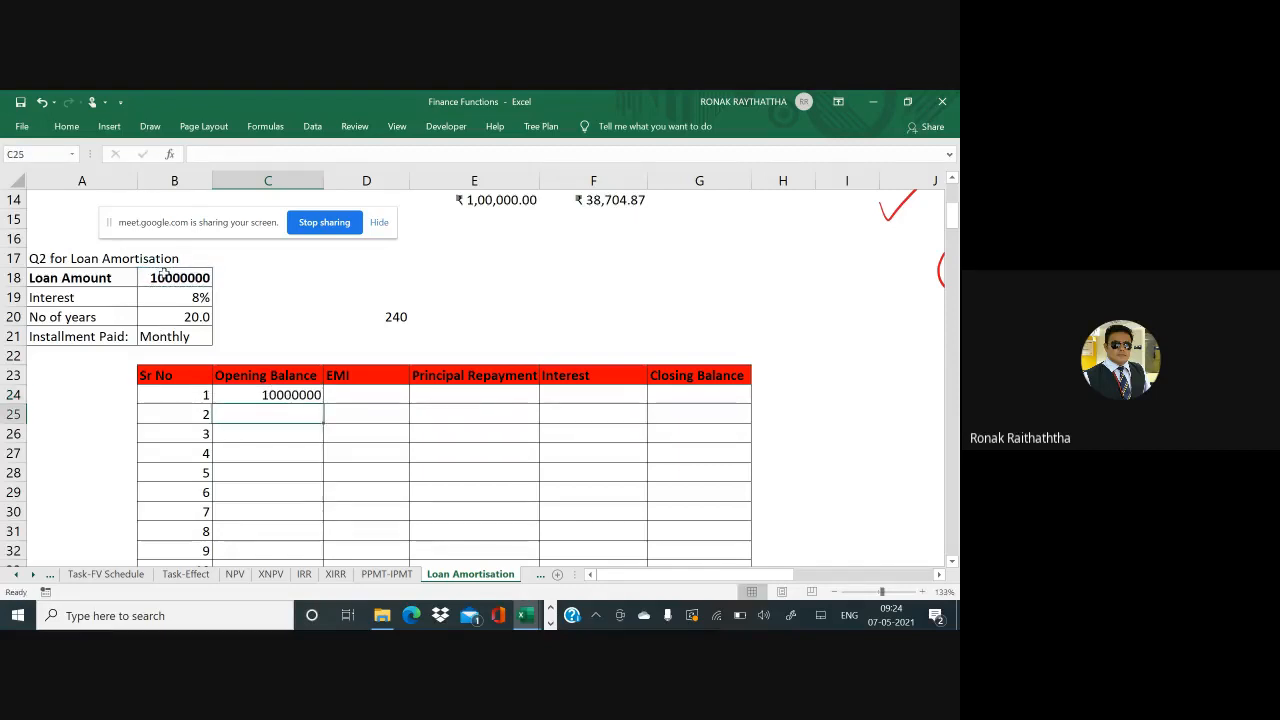
{"action": "key", "text": "alt+Tab"}
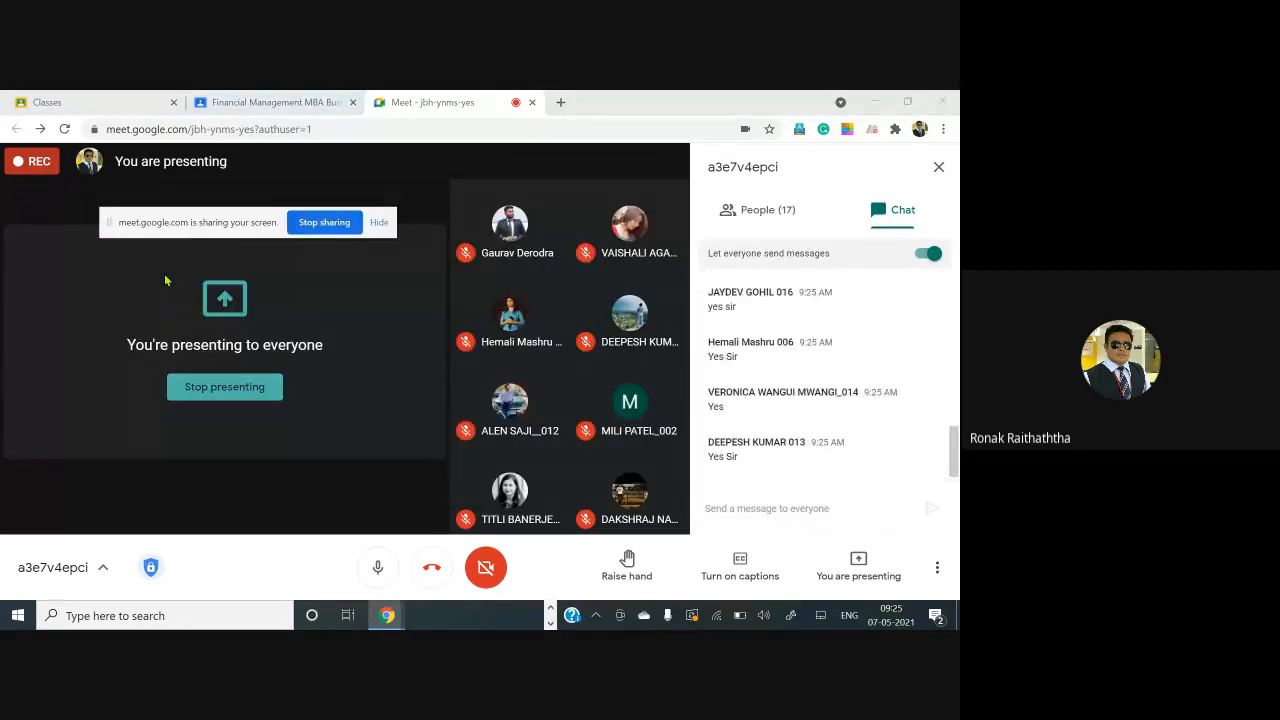
{"action": "key", "text": "alt+Tab"}
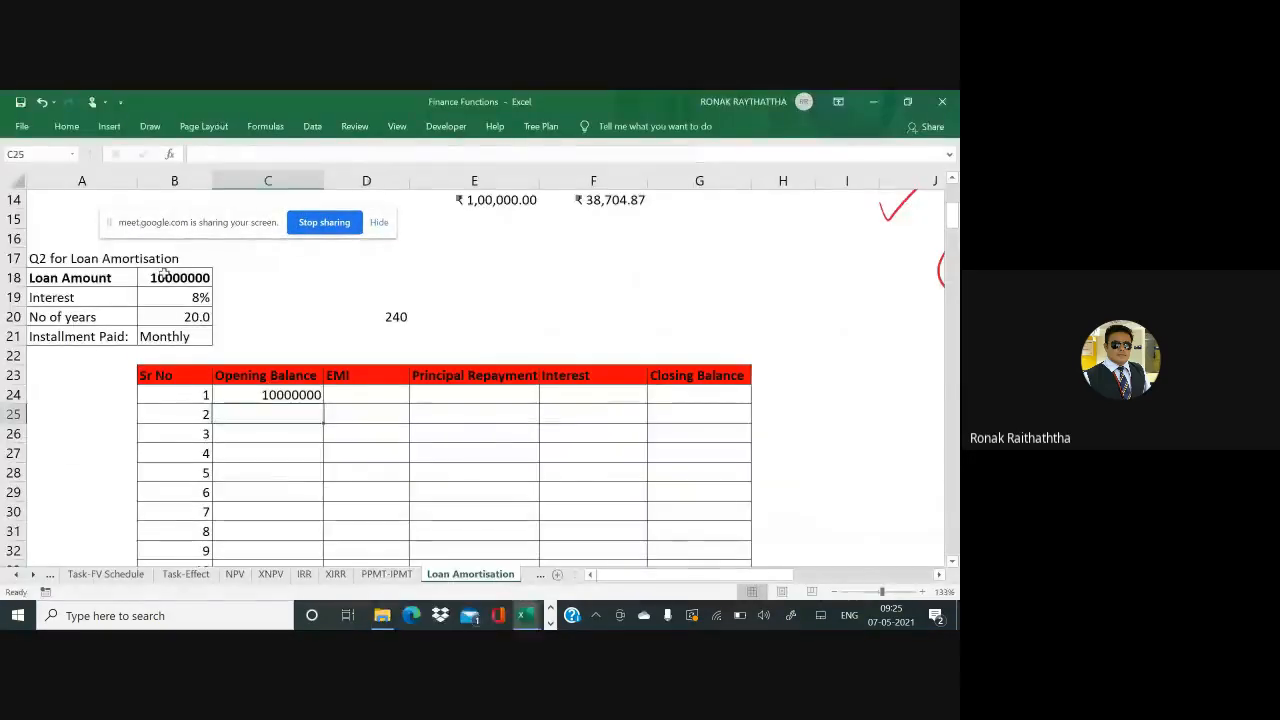
{"action": "key", "text": "Up"}
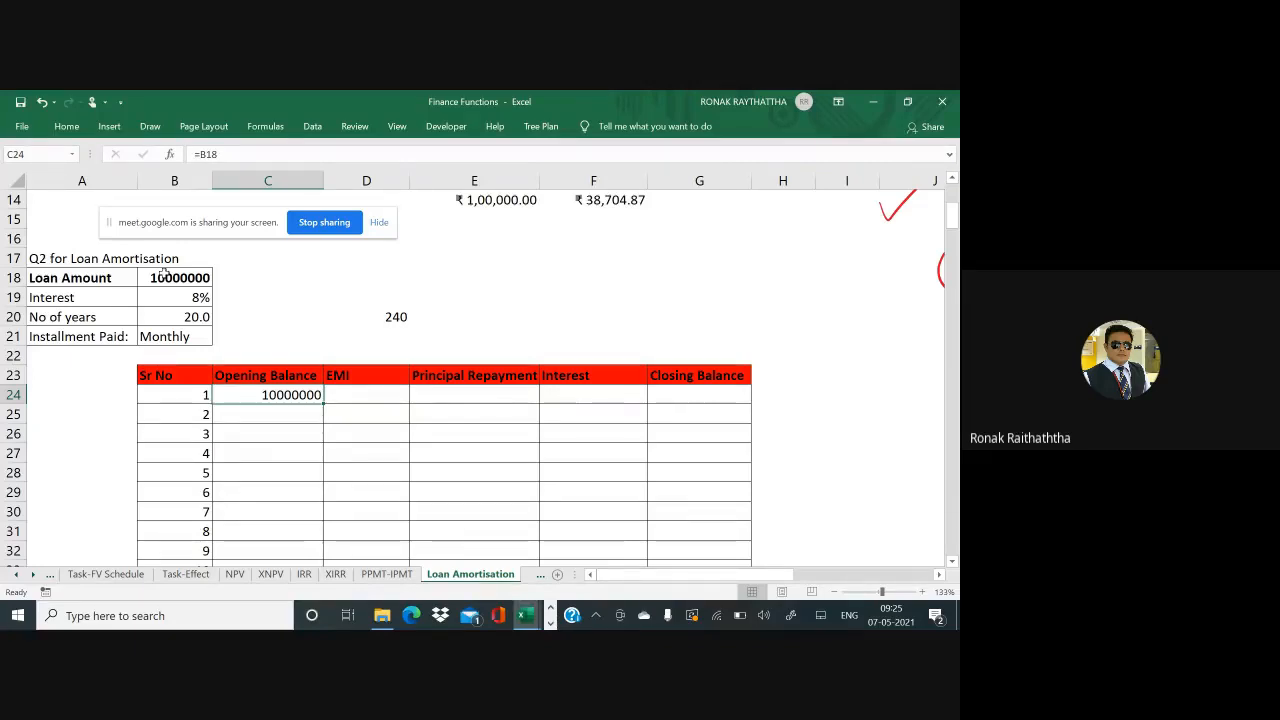
{"action": "key", "text": "Right"}
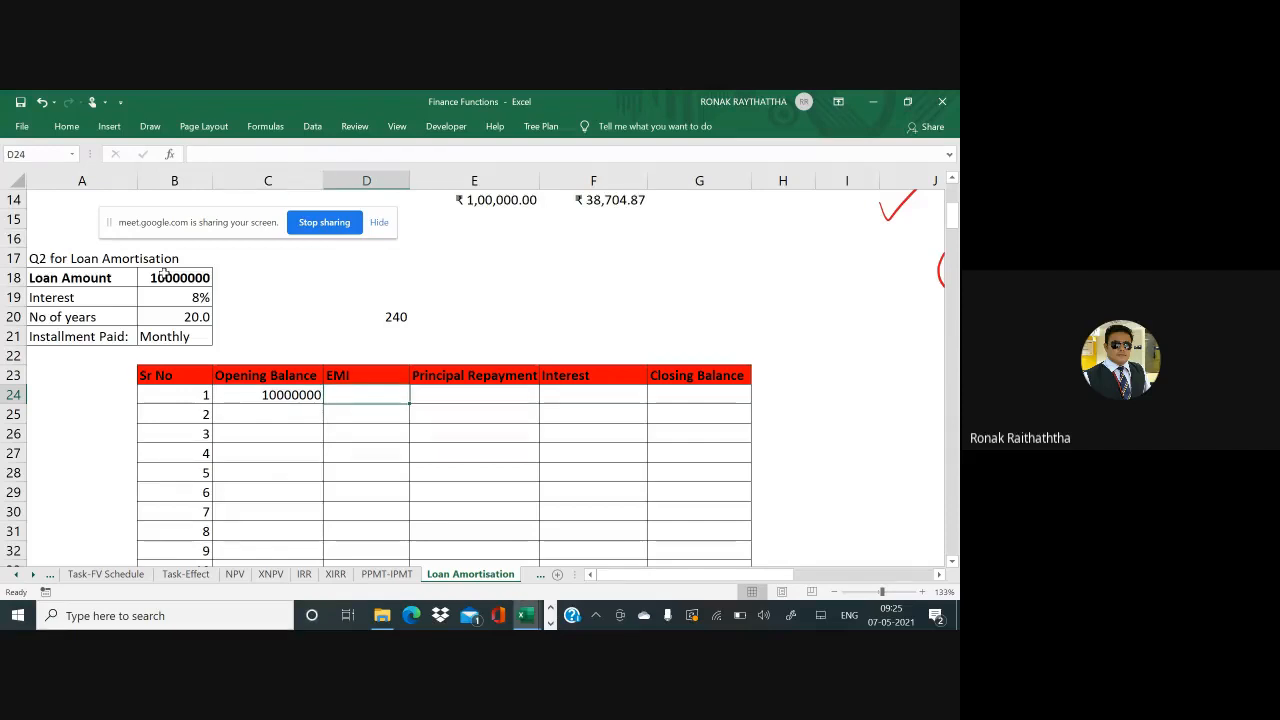
{"action": "key", "text": "Left"}
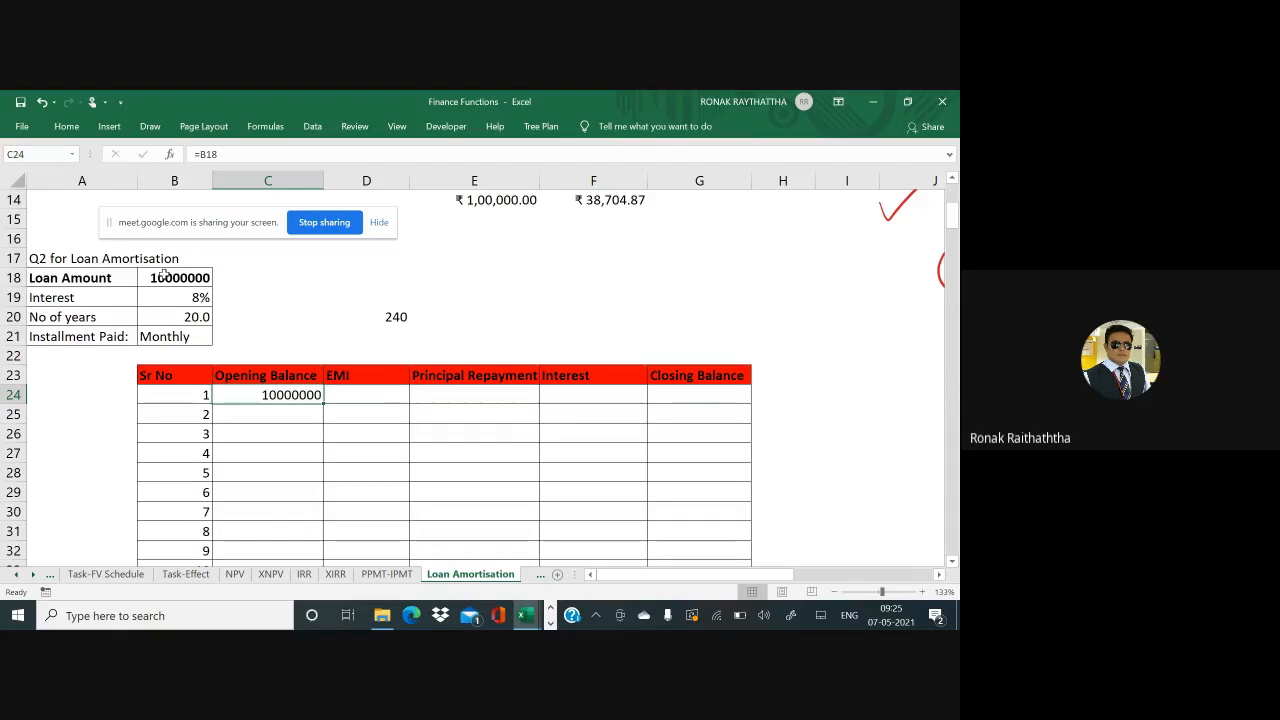
Begin the month 1 EMI in D24 as =PMT with the locked rate $B$19 divided by 12
{"action": "key", "text": "Right"}
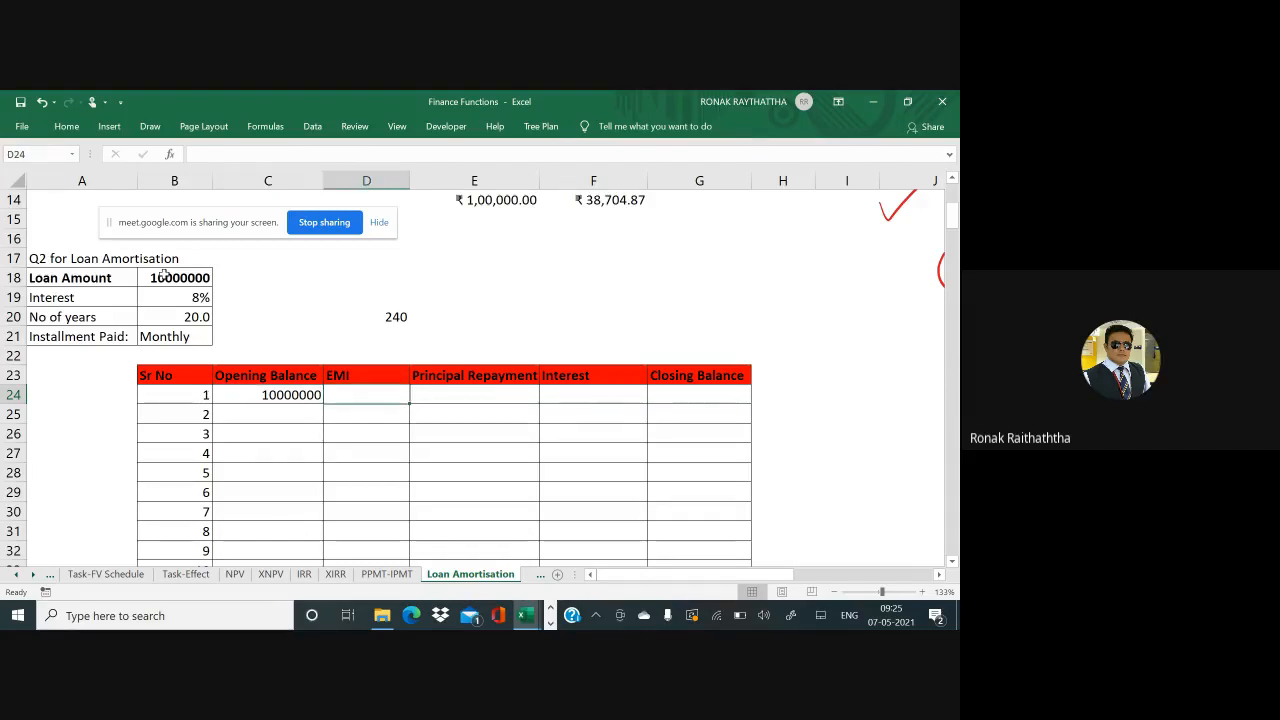
{"action": "type", "text": "="}
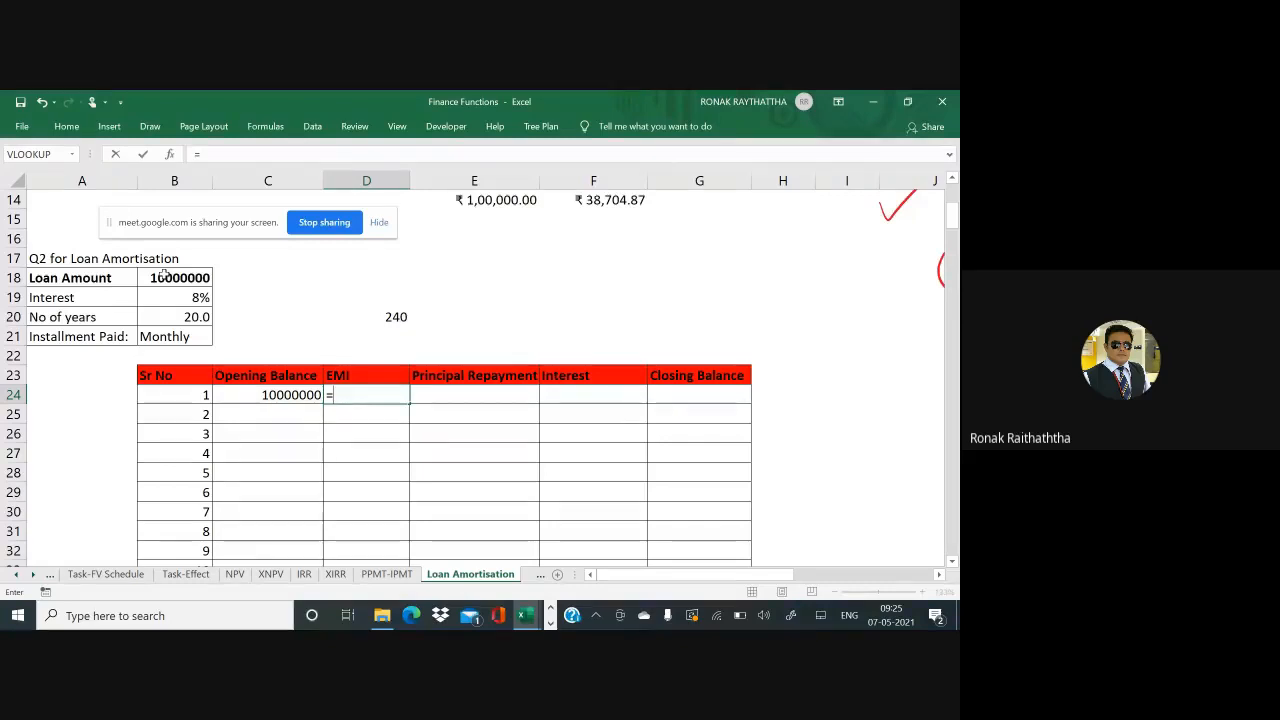
{"action": "type", "text": "pmt"}
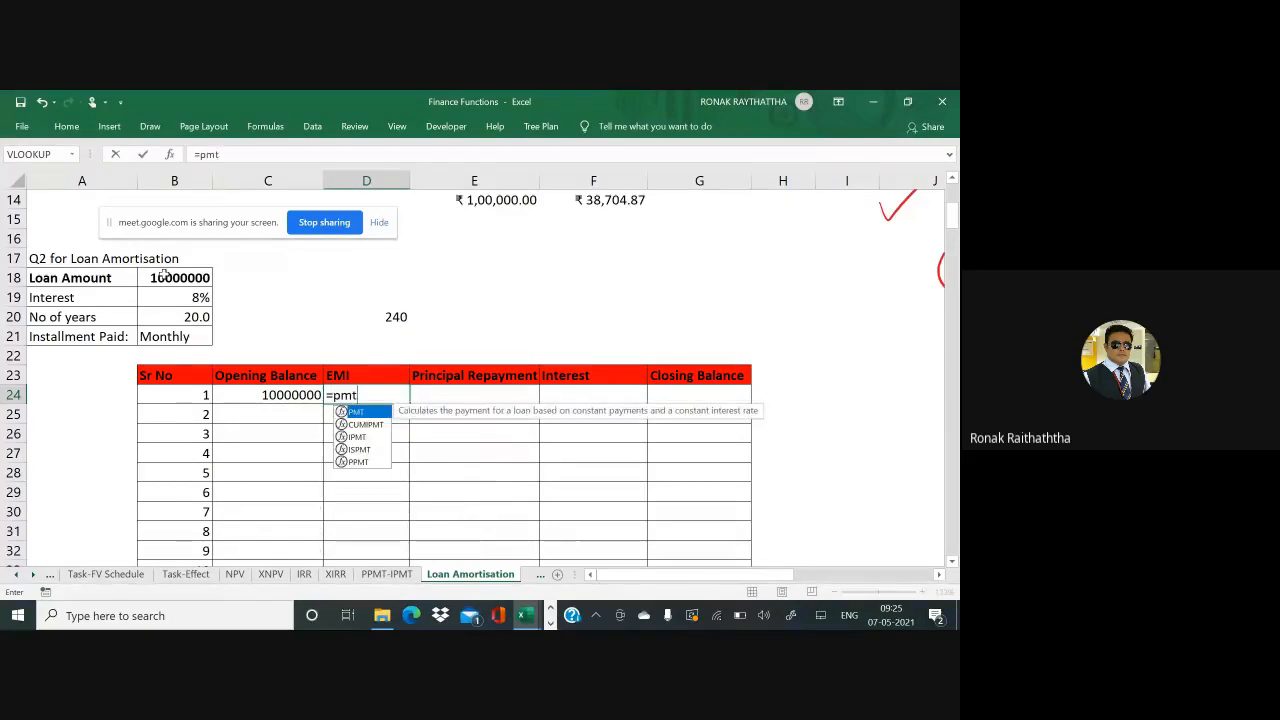
{"action": "type", "text": "("}
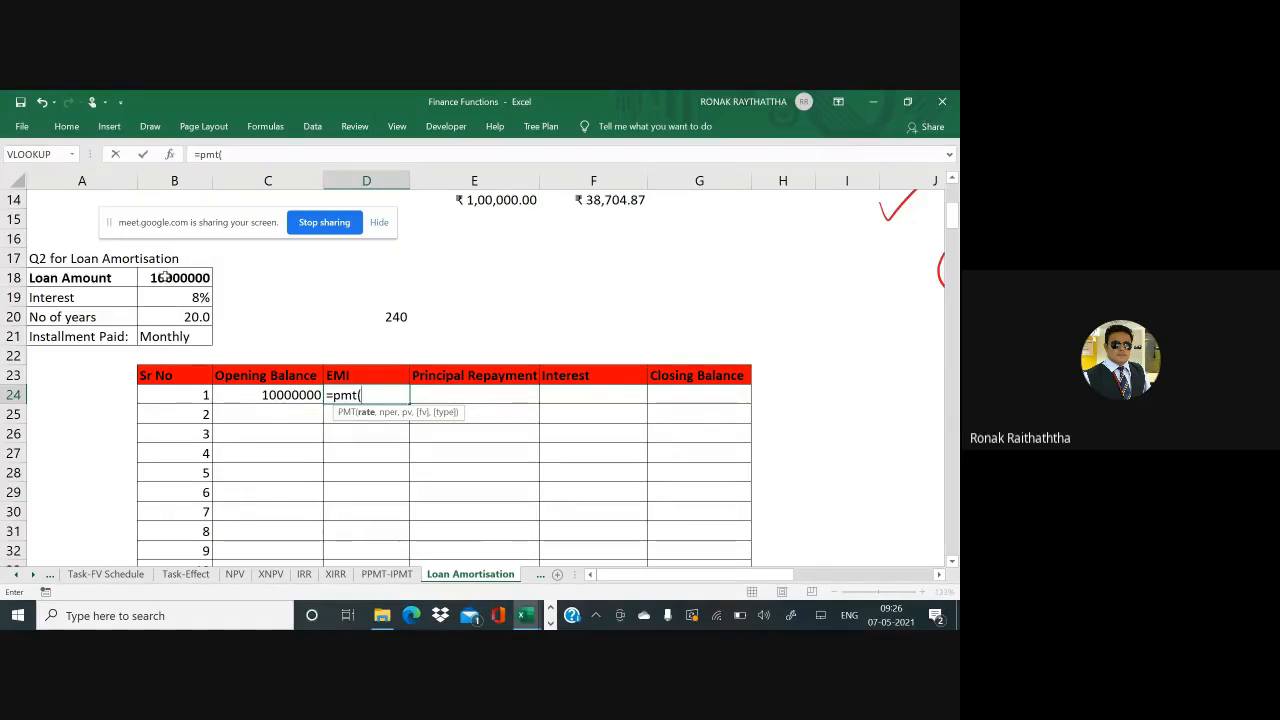
{"action": "left_click", "coordinate": [178, 296]}
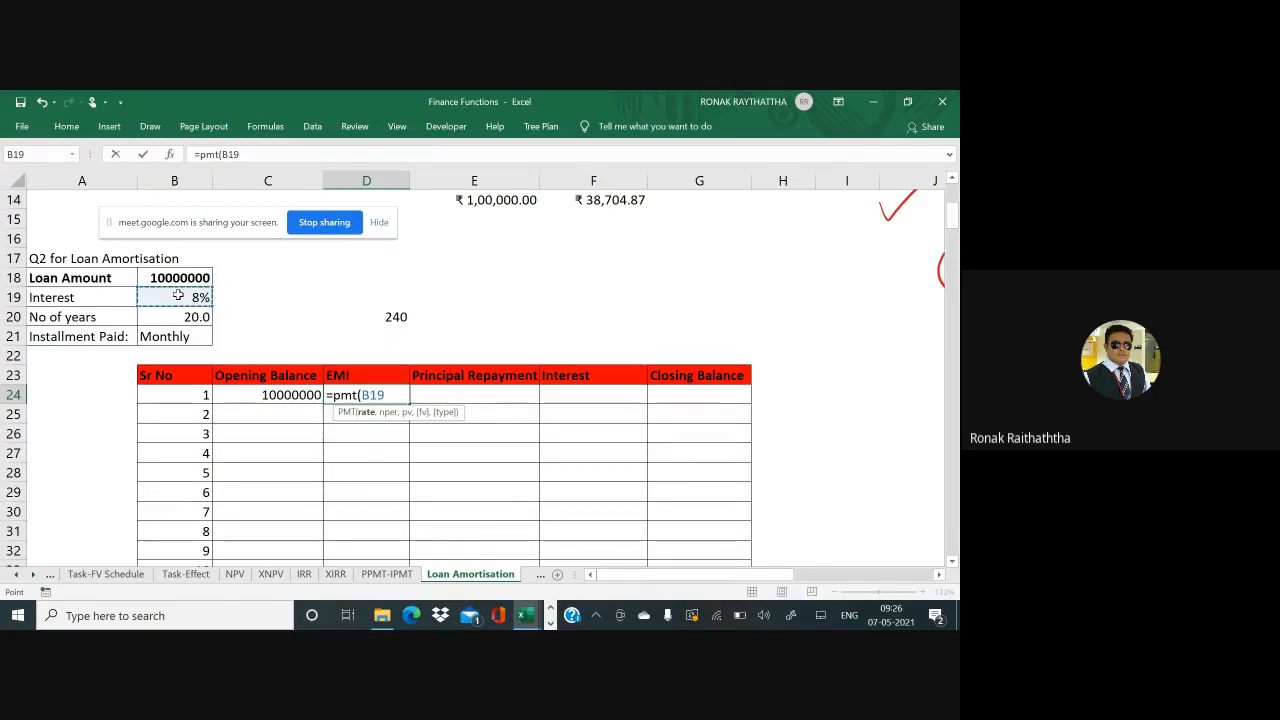
{"action": "key", "text": "F4"}
{"action": "type", "text": "/12"}
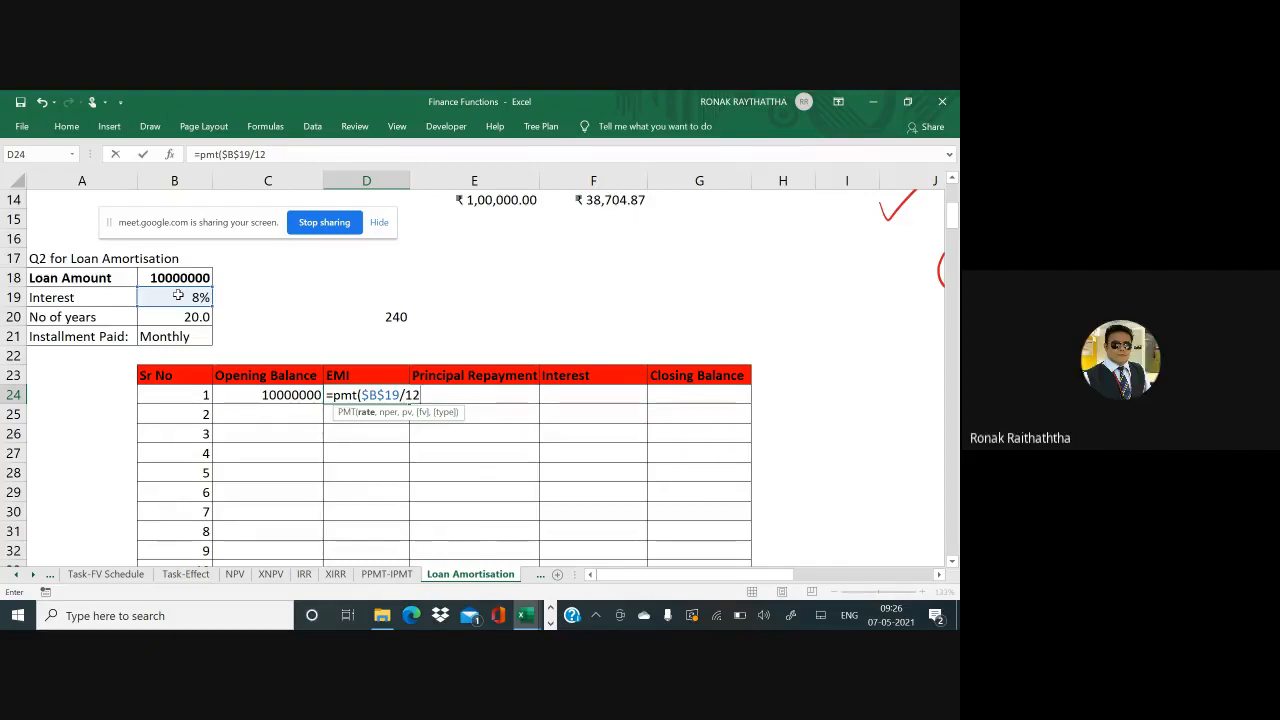
{"action": "type", "text": ","}
Complete the PMT with 20*12 periods and locked loan amount -$B$18, giving ₹83,644.01
{"action": "type", "text": "240"}
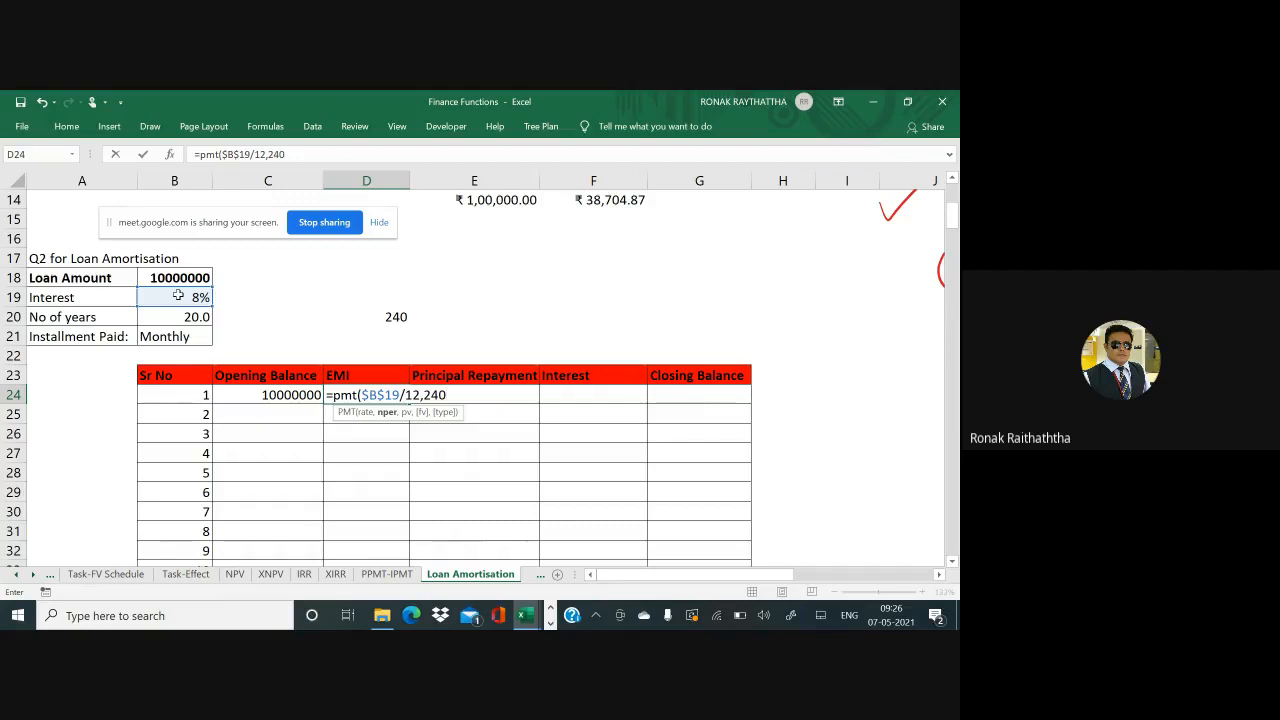
{"action": "key", "text": "BackSpace"}
{"action": "key", "text": "BackSpace"}
{"action": "key", "text": "BackSpace"}
{"action": "type", "text": "20*12"}
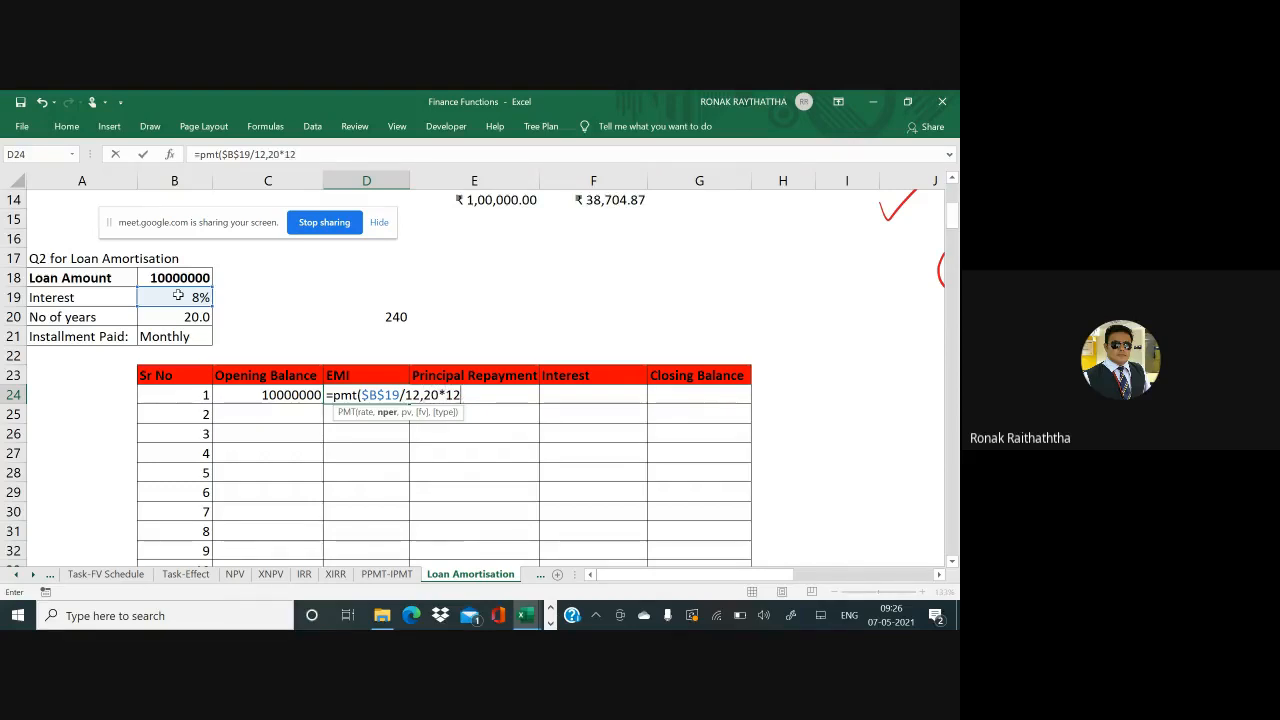
{"action": "type", "text": ",-"}
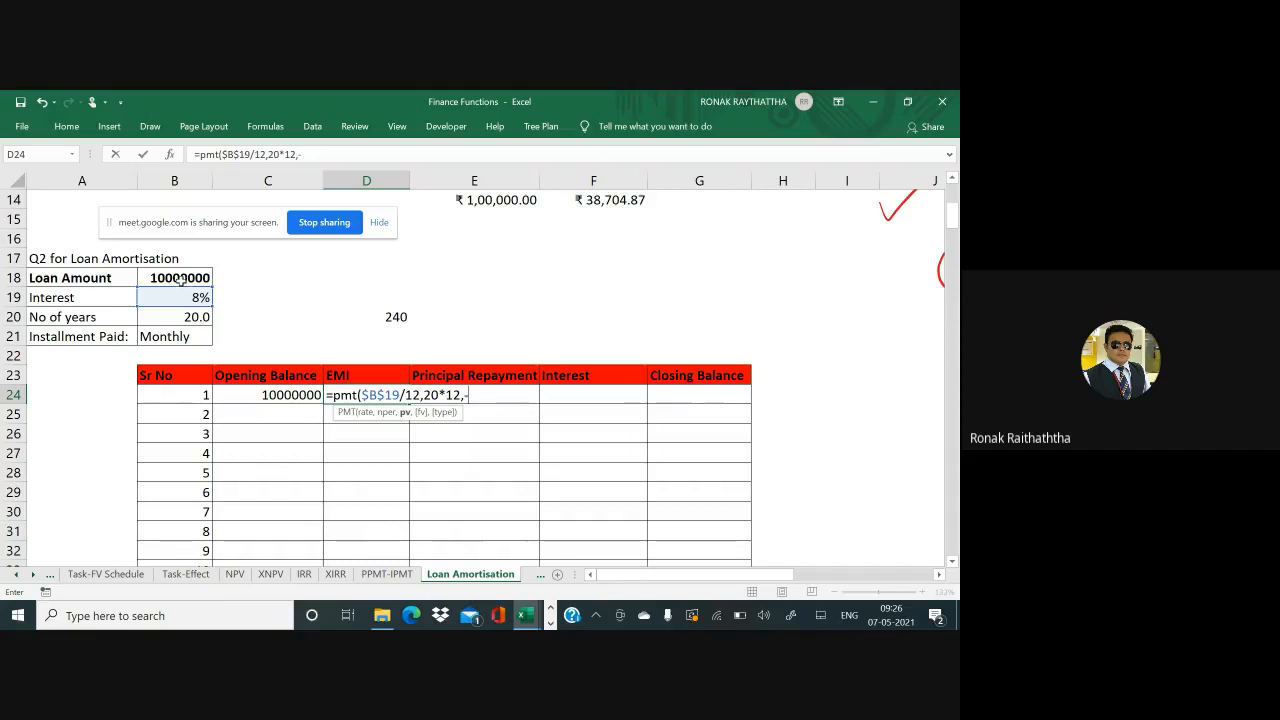
{"action": "left_click", "coordinate": [180, 280]}
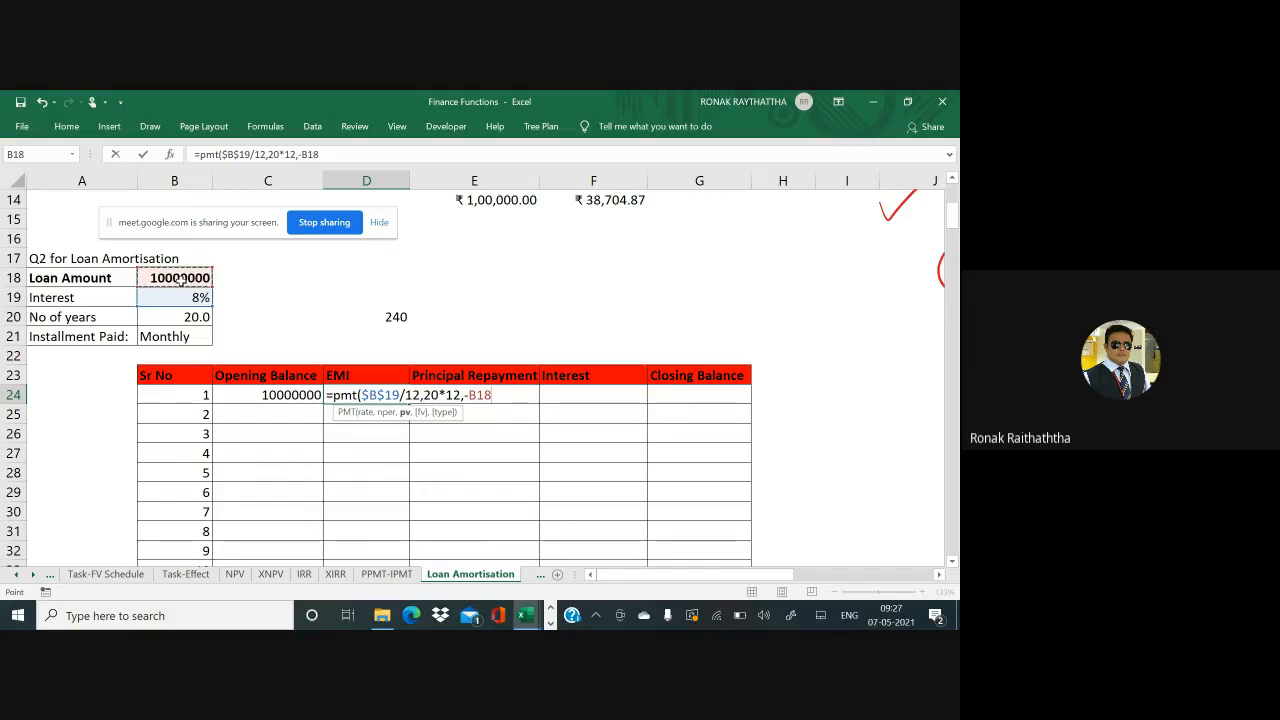
{"action": "key", "text": "F4"}
{"action": "type", "text": ","}
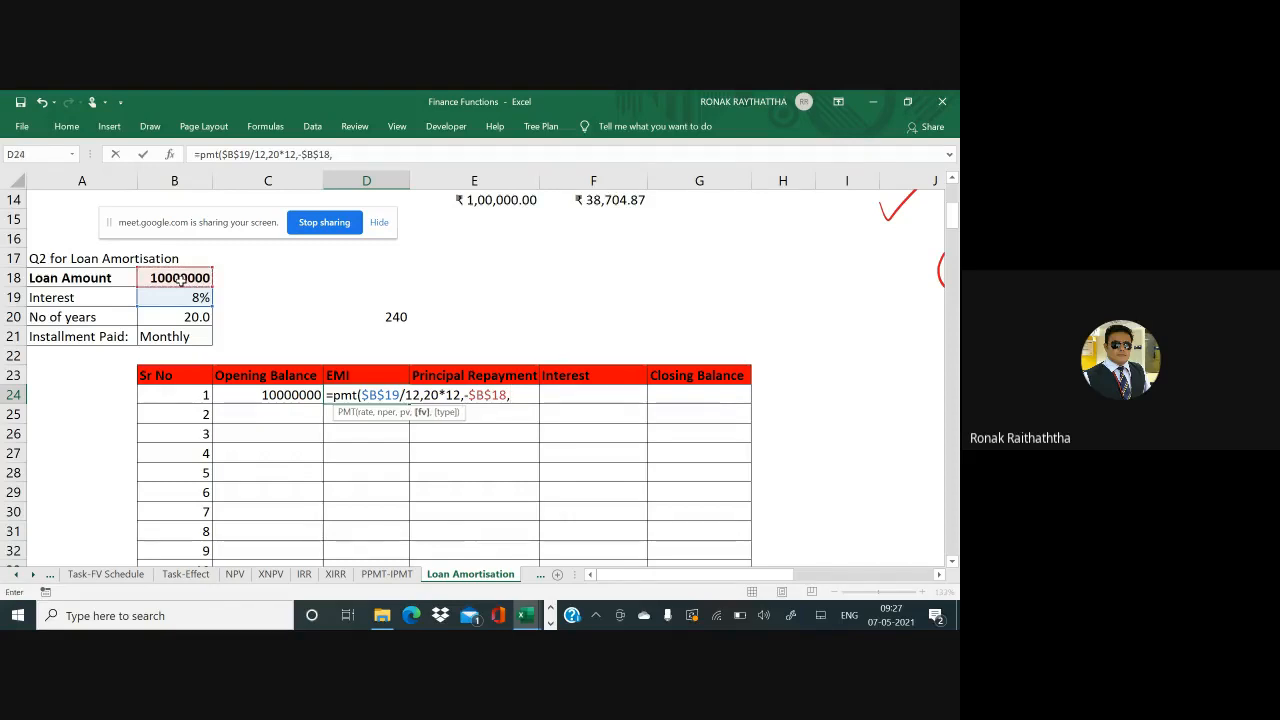
{"action": "type", "text": "0,"}
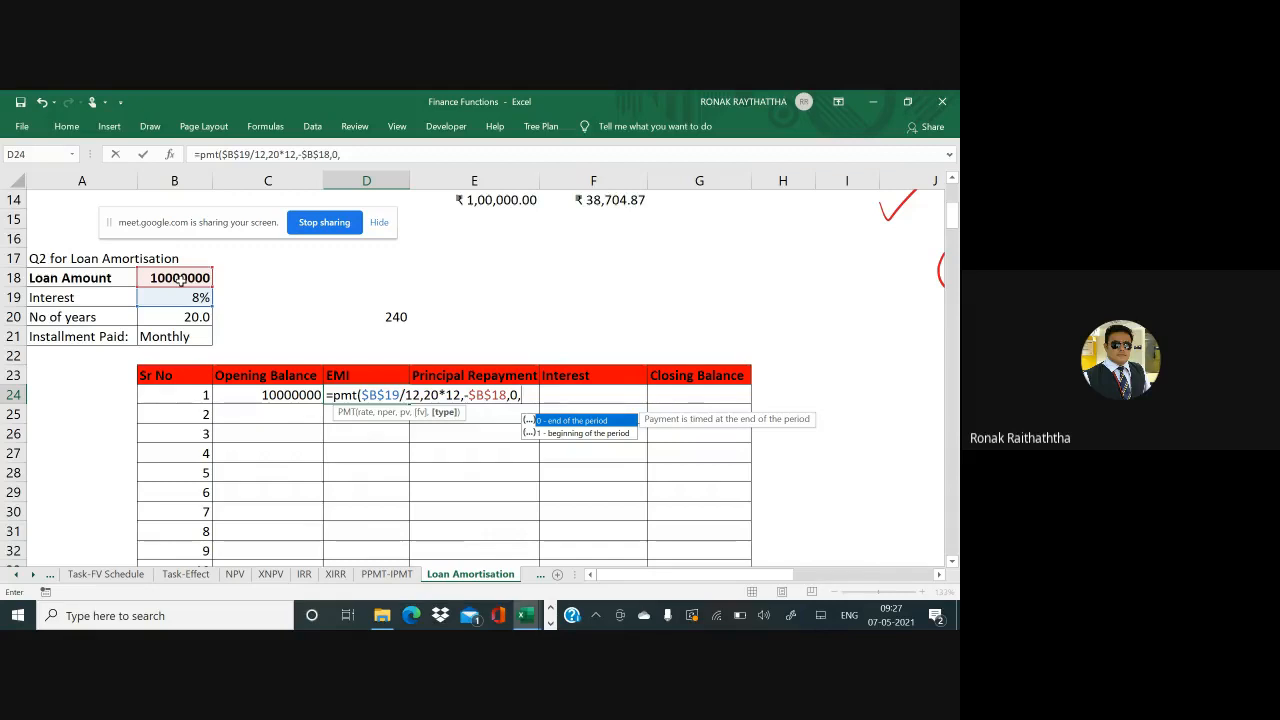
{"action": "type", "text": "0)"}
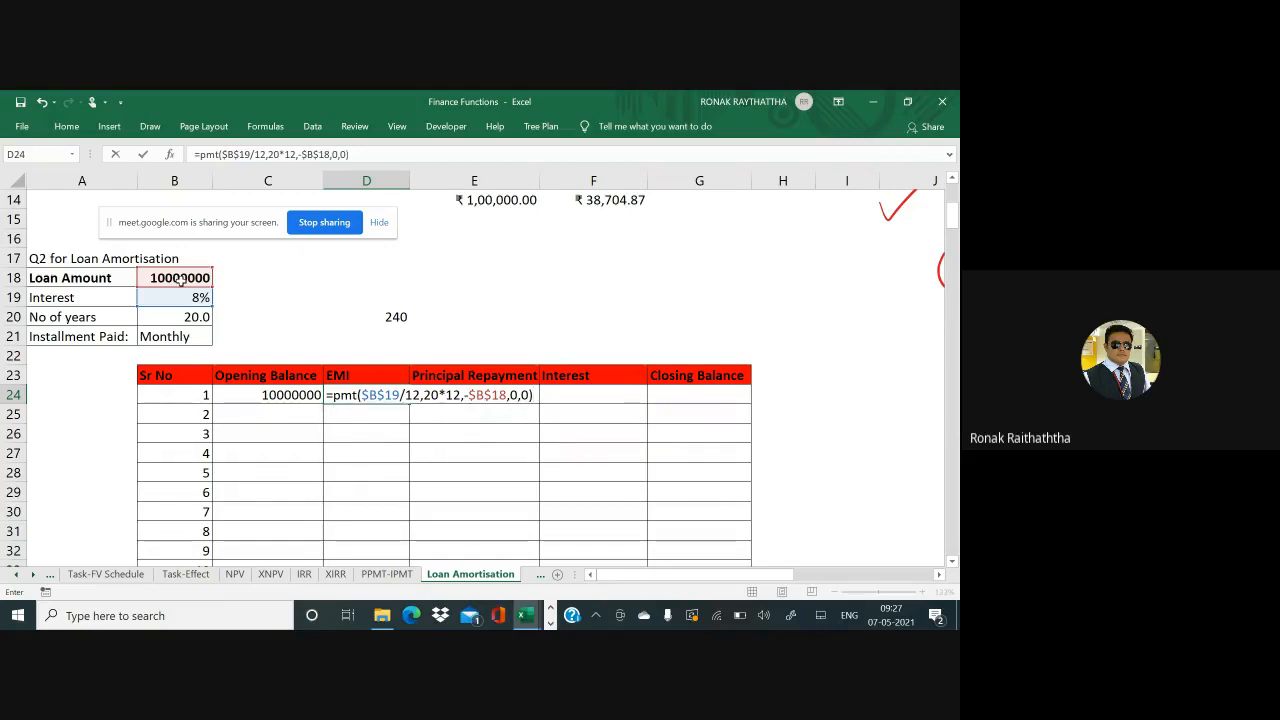
{"action": "key", "text": "Return"}
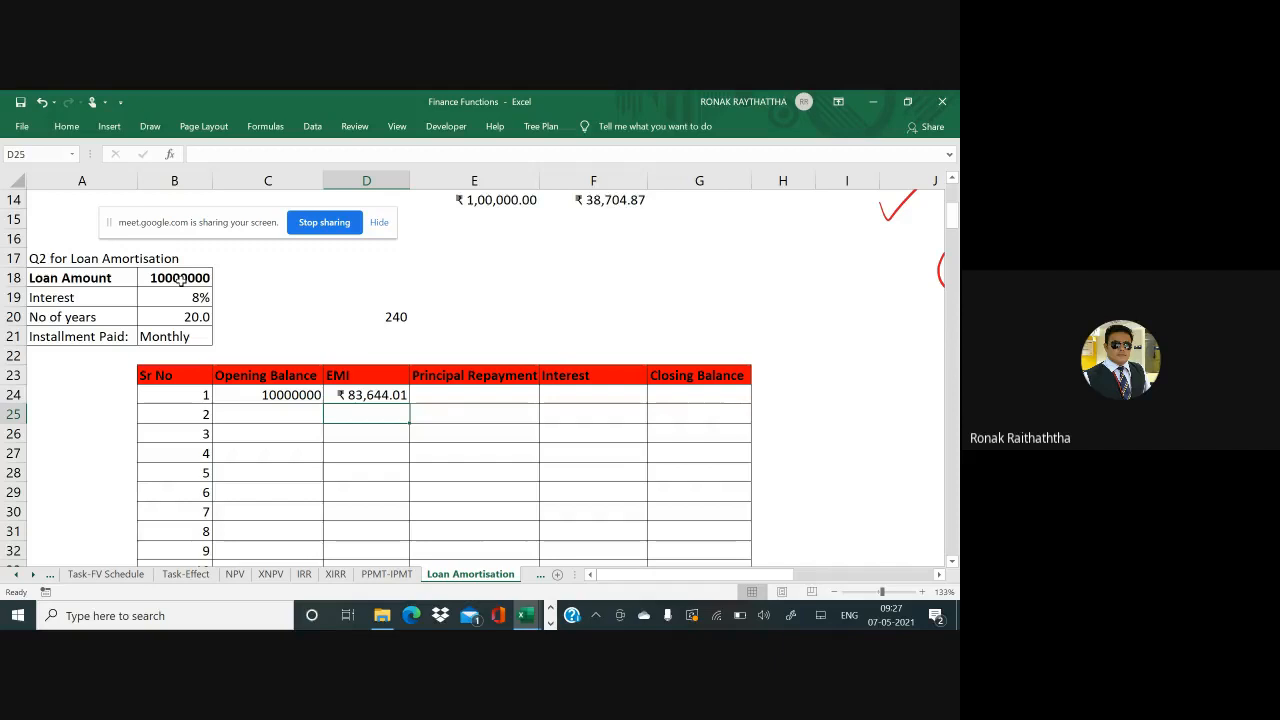
Copy the month 1 EMI formula from D24
{"action": "key", "text": "Up"}
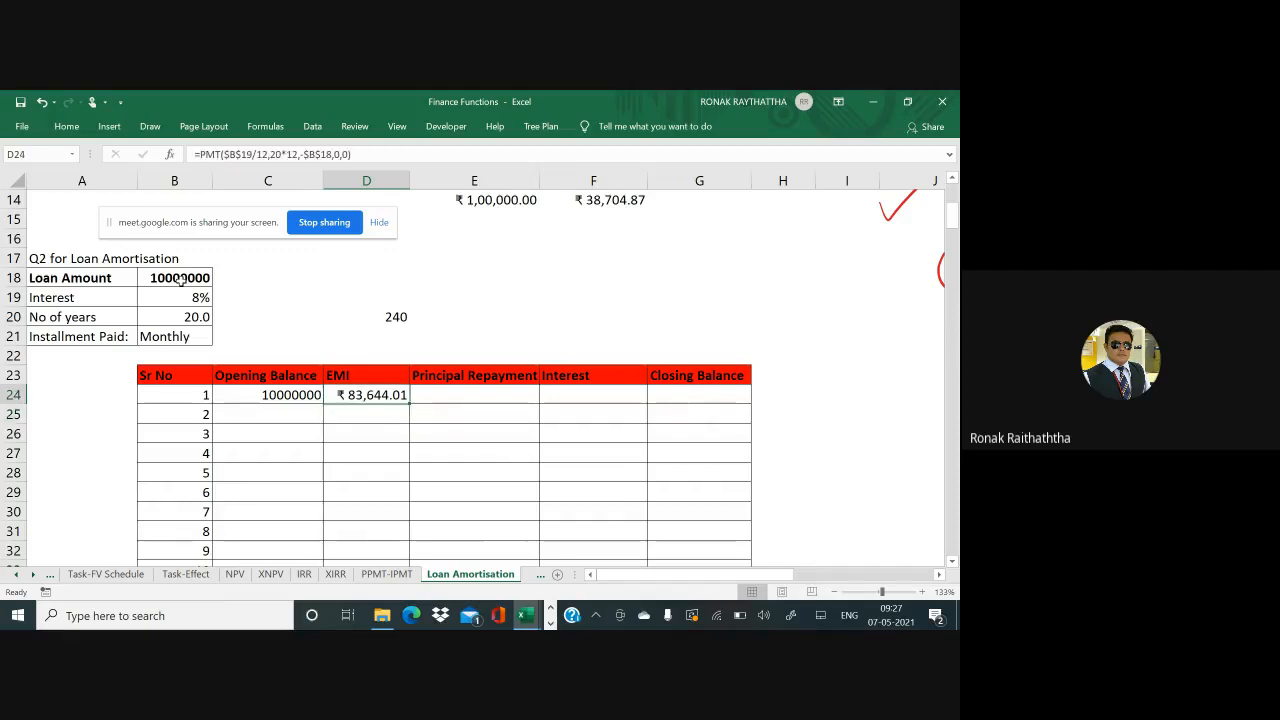
{"action": "key", "text": "ctrl+c"}
{"action": "key", "text": "Down"}
{"action": "key", "text": "shift+Down"}
{"action": "key", "text": "shift+Down"}
{"action": "key", "text": "shift+Down"}
{"action": "key", "text": "shift+Down"}
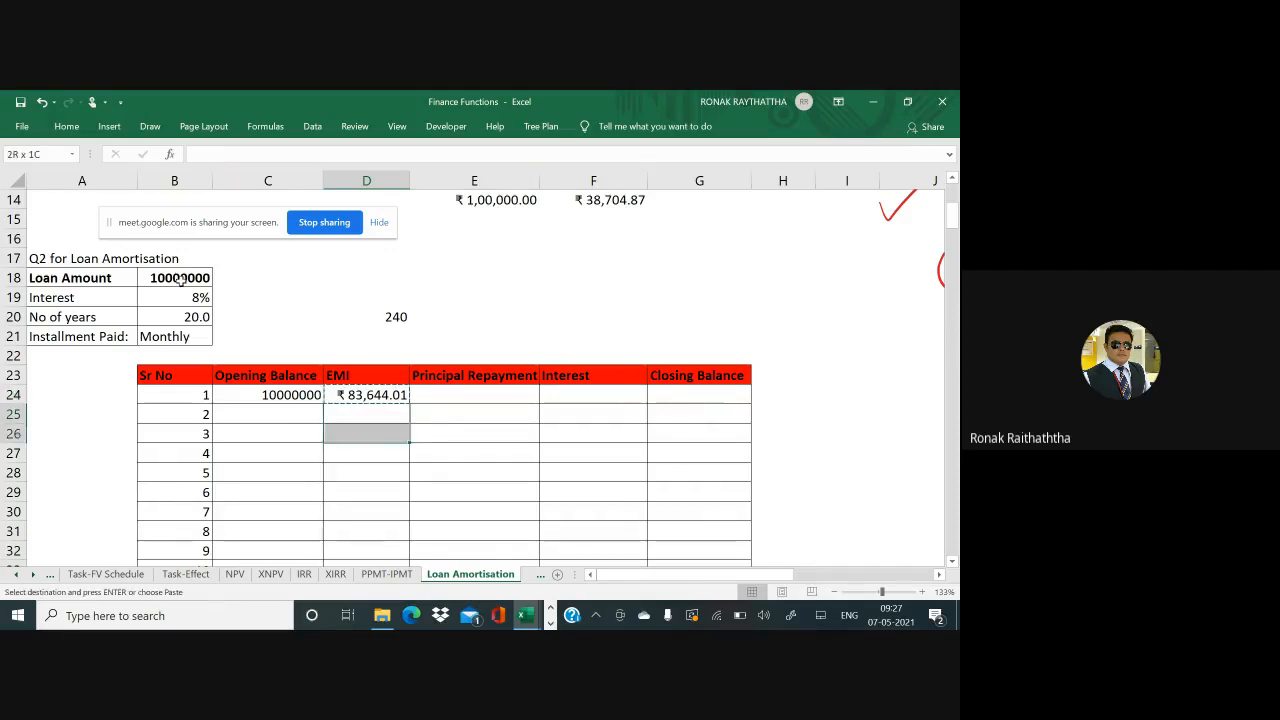
{"action": "key", "text": "shift+Down"}
{"action": "key", "text": "shift+Down"}
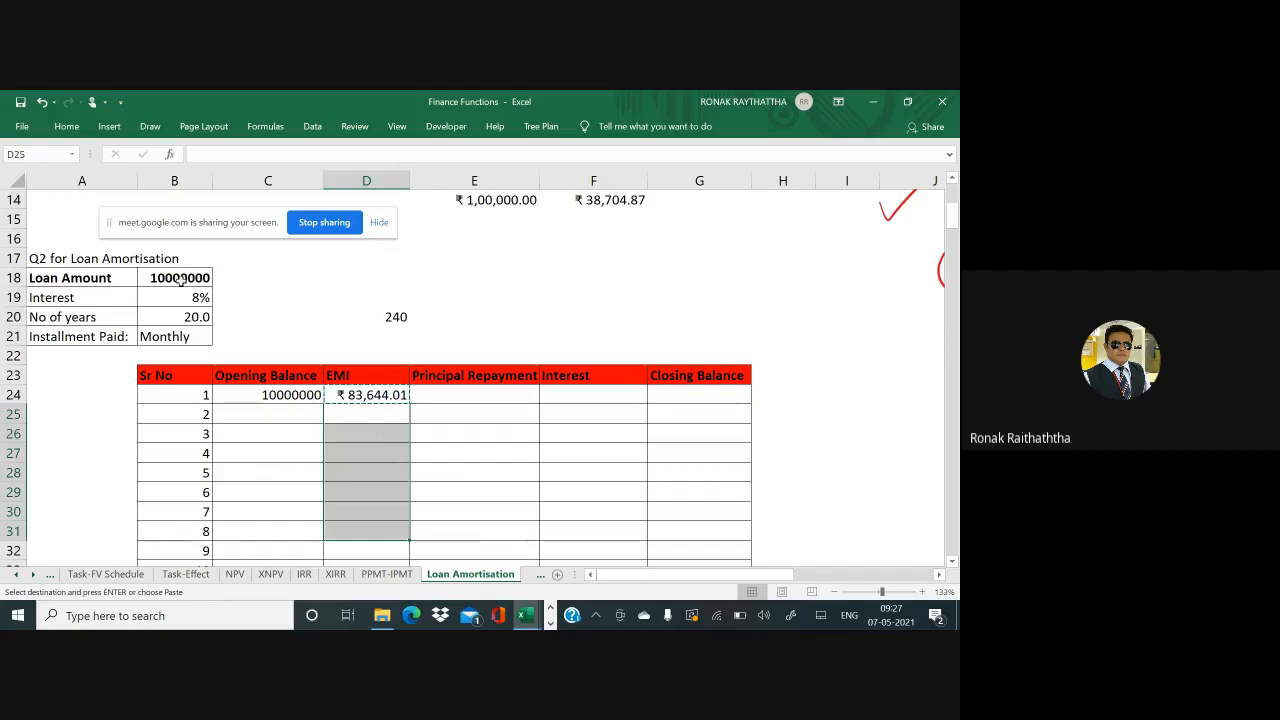
{"action": "key", "text": "Up"}
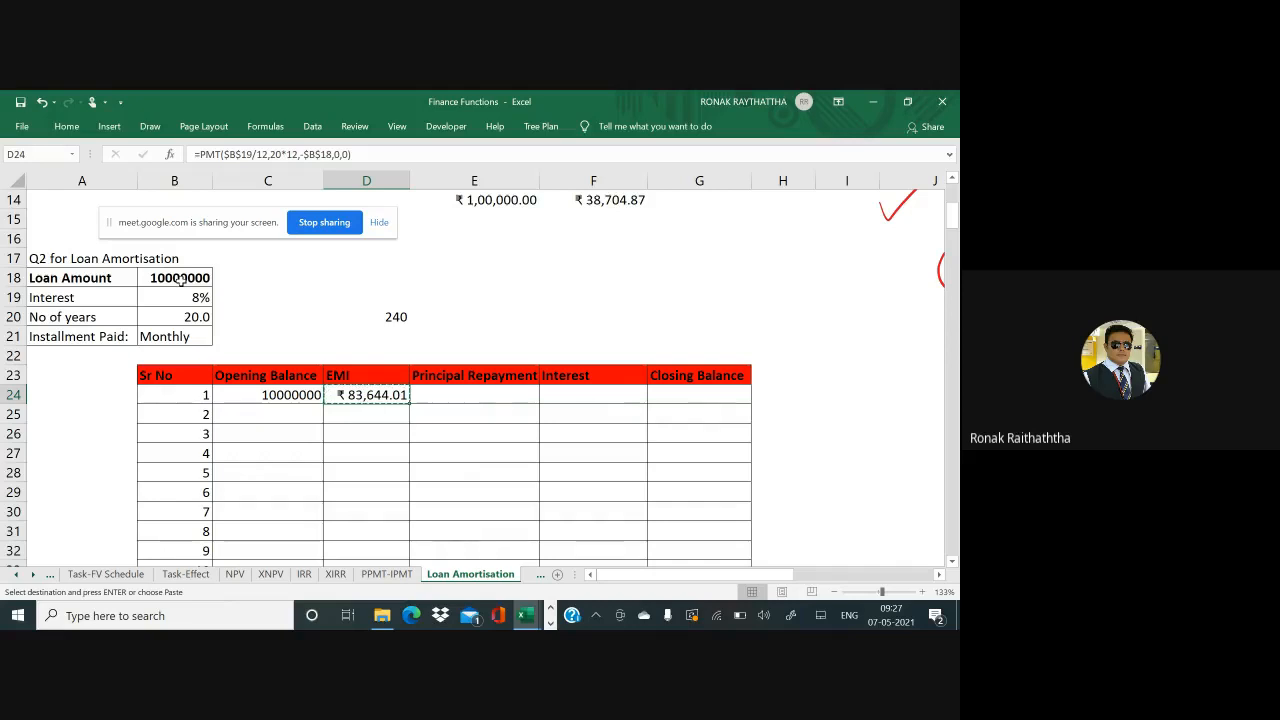
Paste the ₹83,644.01 EMI into D24:D263 for all 240 instalments
{"action": "key", "text": "Left"}
{"action": "key", "text": "Left"}
{"action": "key", "text": "Left"}
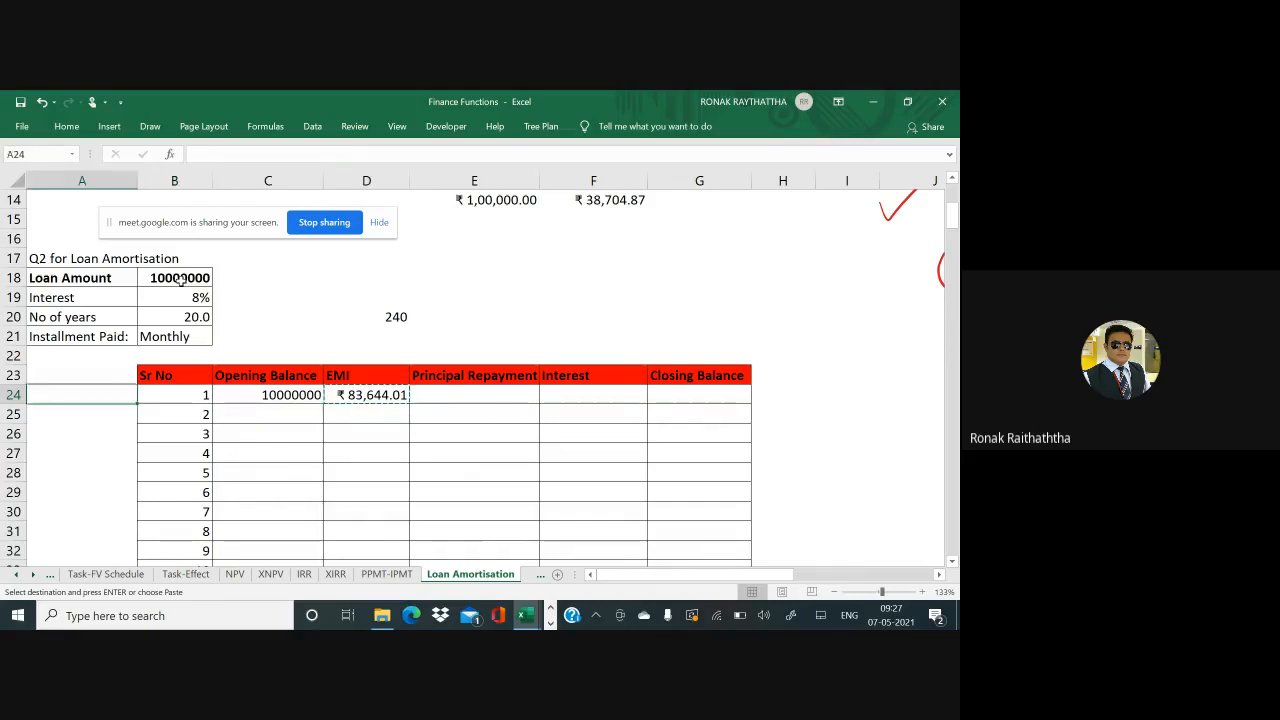
{"action": "key", "text": "Right"}
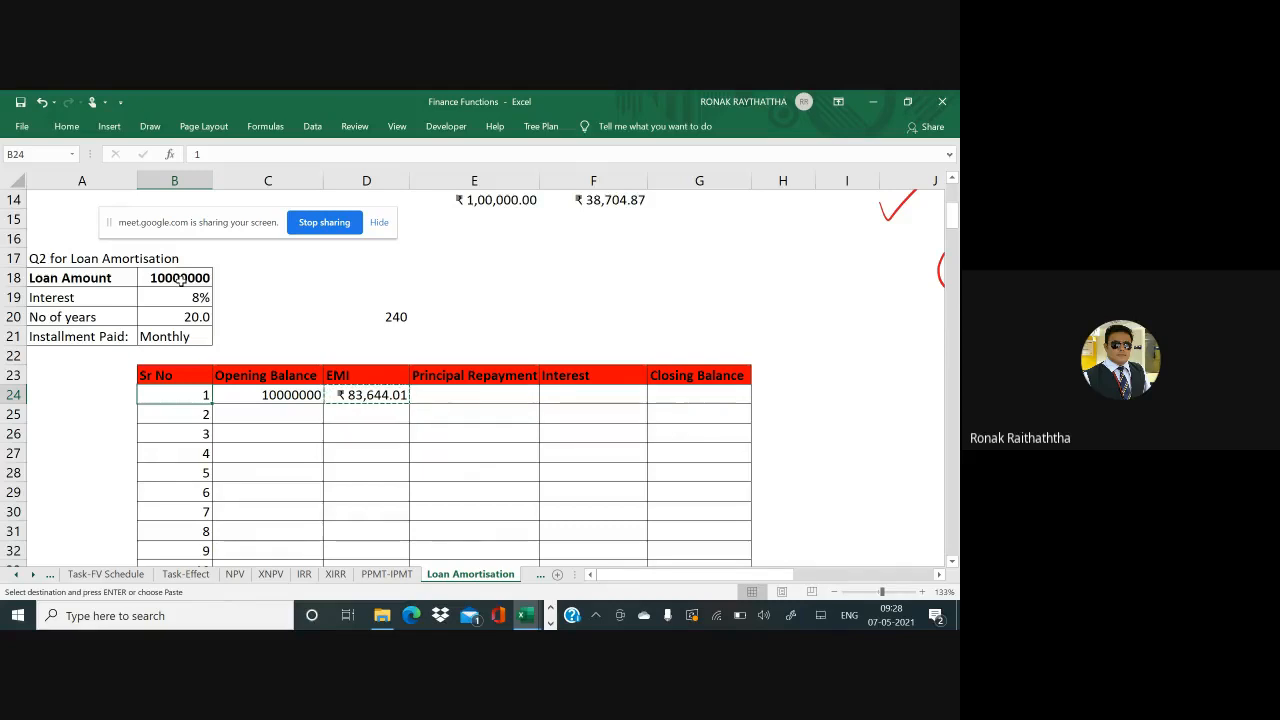
{"action": "key", "text": "ctrl+Down"}
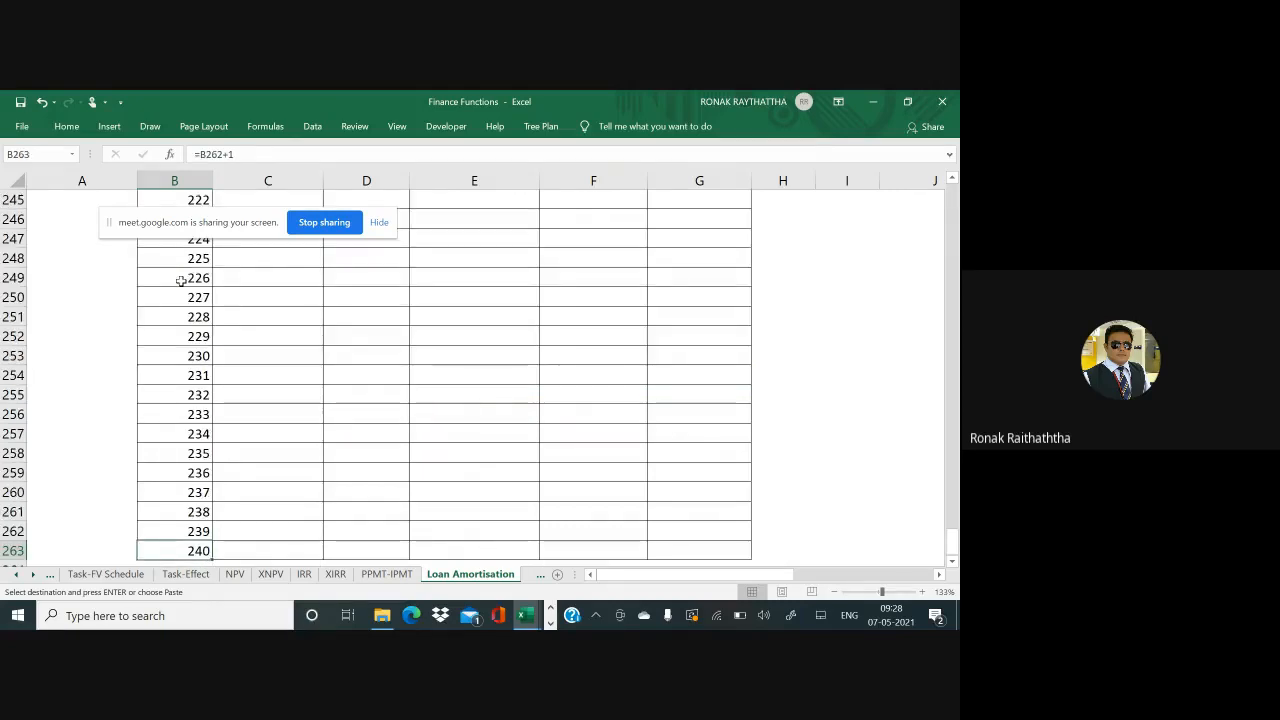
{"action": "key", "text": "Right"}
{"action": "key", "text": "Right"}
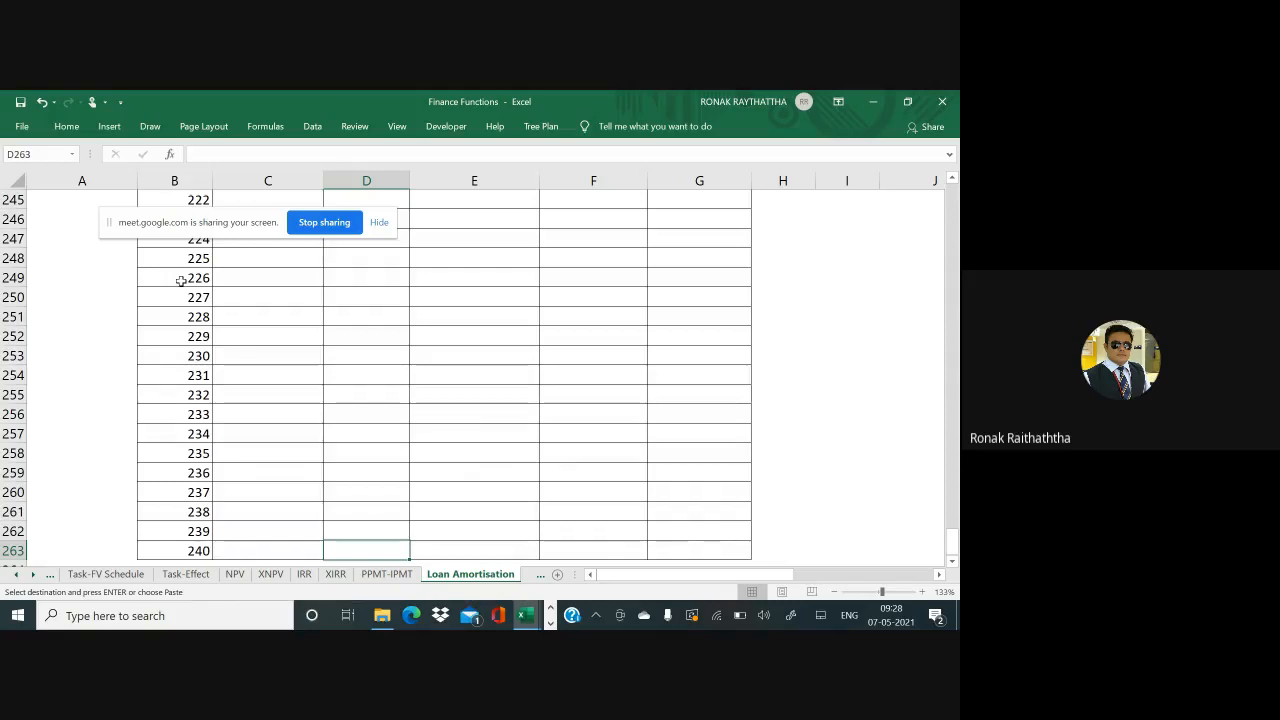
{"action": "key", "text": "ctrl+shift+Up"}
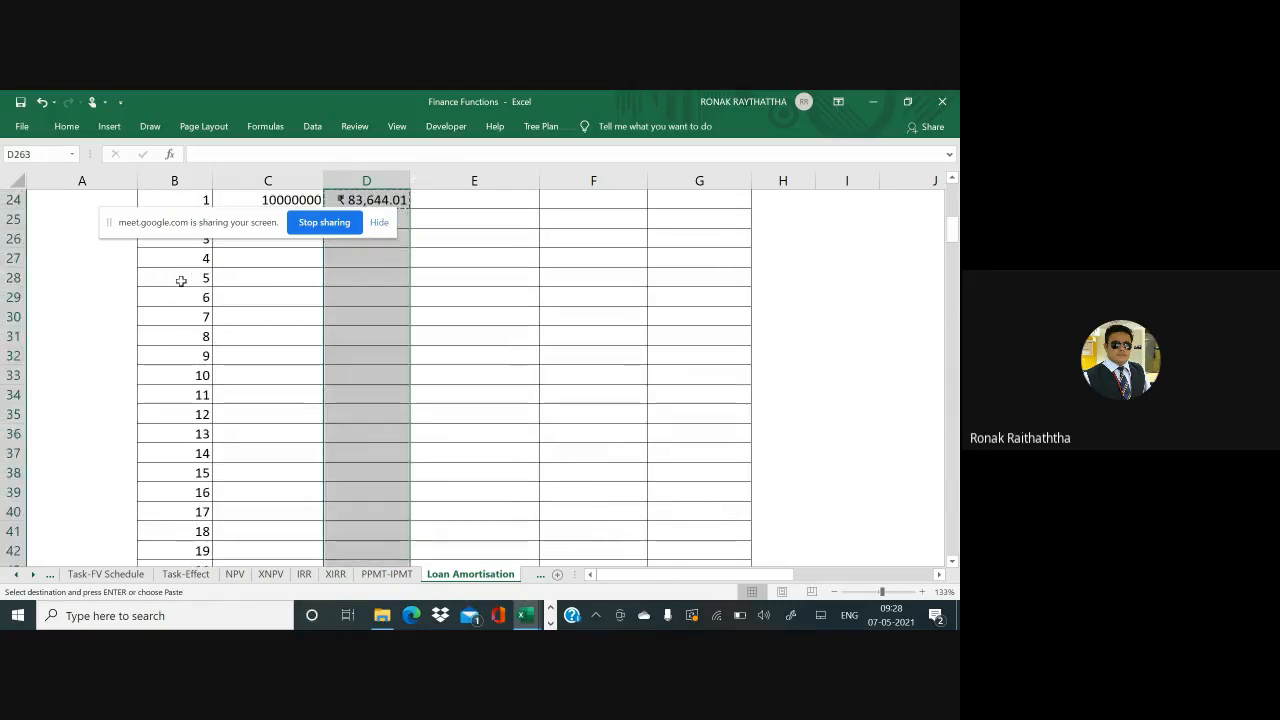
{"action": "key", "text": "Return"}
{"action": "key", "text": "ctrl+Up"}
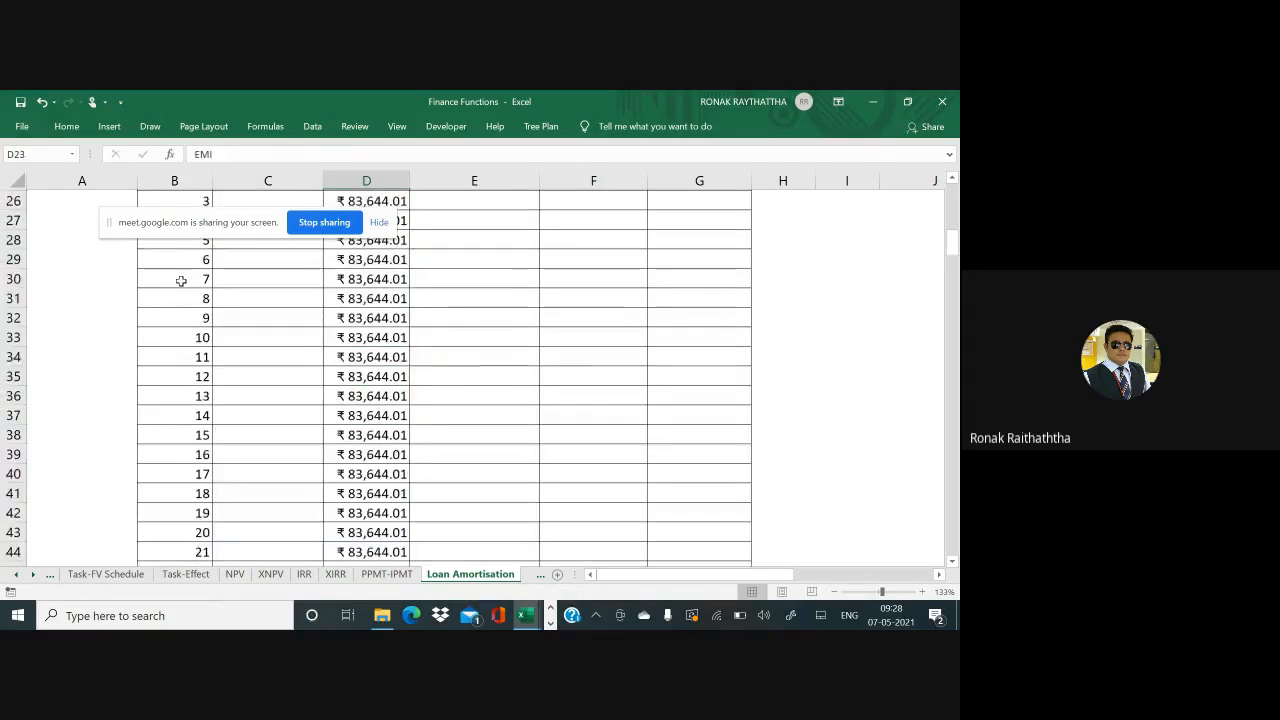
{"action": "scroll", "coordinate": [181, 280], "scroll_direction": "up", "scroll_amount": 1}
{"action": "key", "text": "Down"}
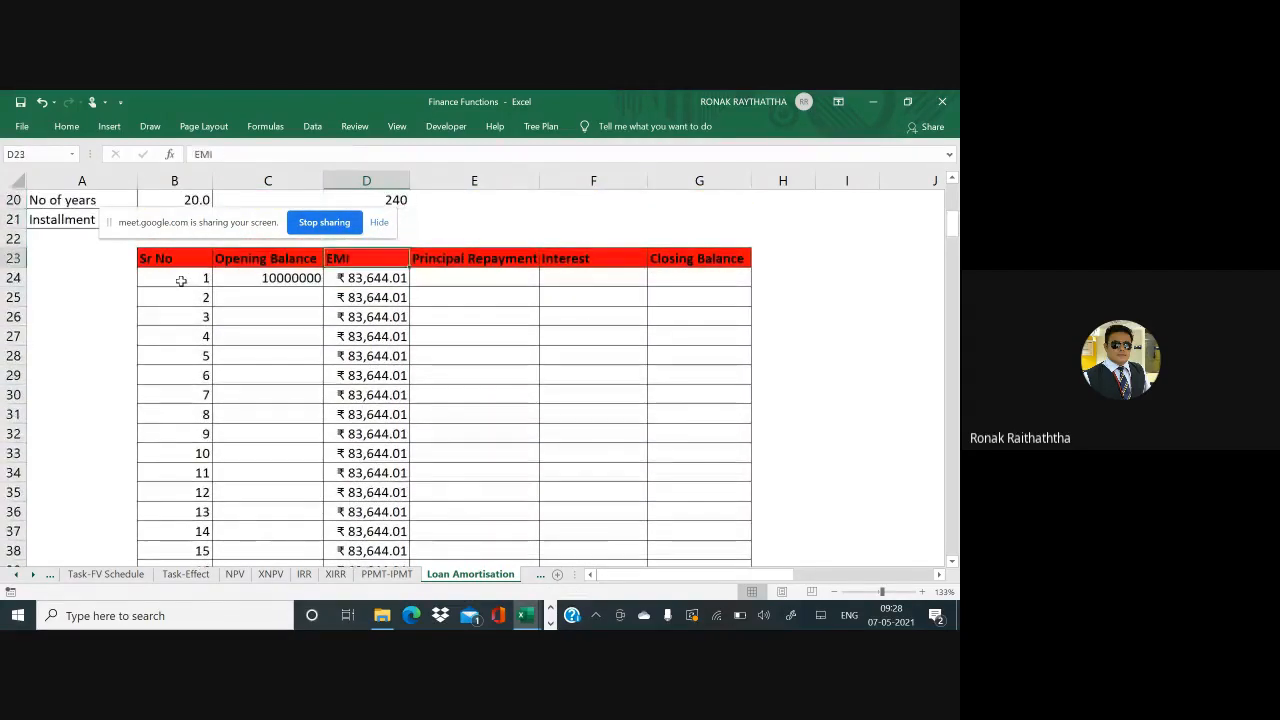
{"action": "key", "text": "Right"}
{"action": "key", "text": "Up"}
{"action": "key", "text": "Up"}
{"action": "key", "text": "Up"}
{"action": "key", "text": "Up"}
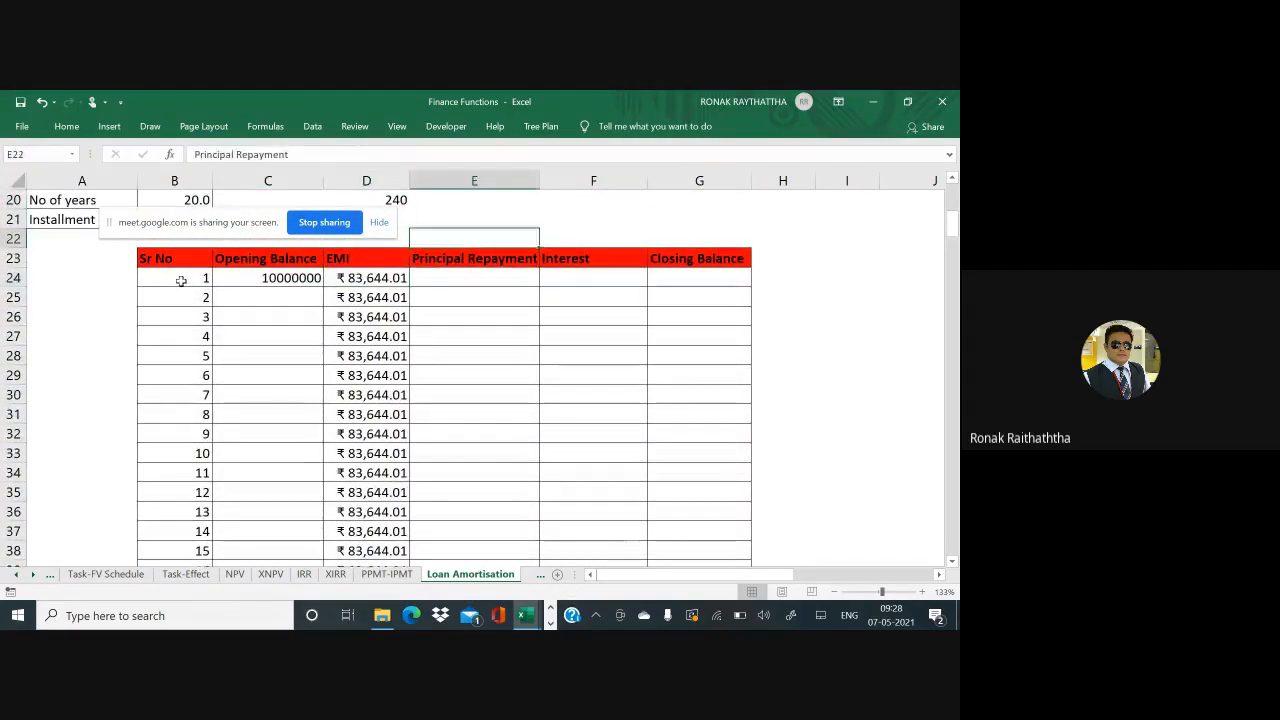
Enter the first month's interest in F24 as =C24*12%/12 from the opening balance
{"action": "scroll", "coordinate": [181, 281], "scroll_direction": "up", "scroll_amount": 1}
{"action": "key", "text": "Down"}
{"action": "key", "text": "Down"}
{"action": "key", "text": "Down"}
{"action": "key", "text": "Down"}
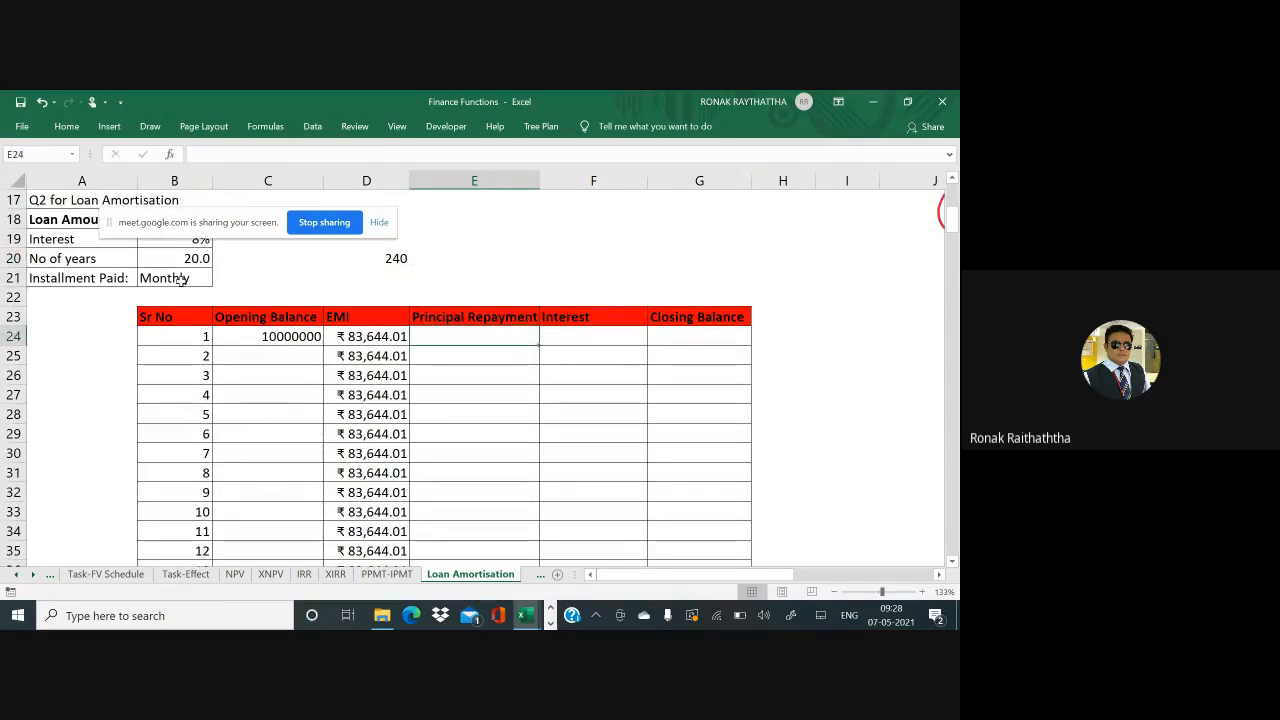
{"action": "key", "text": "Right"}
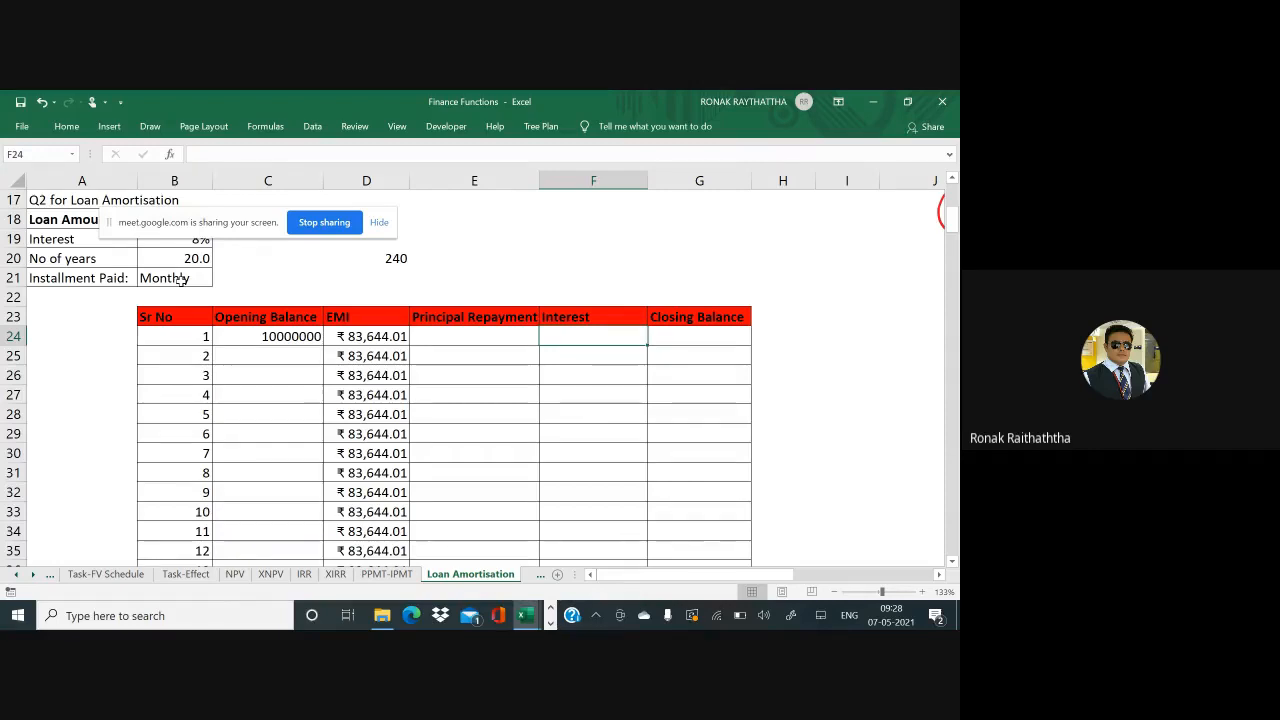
{"action": "type", "text": "="}
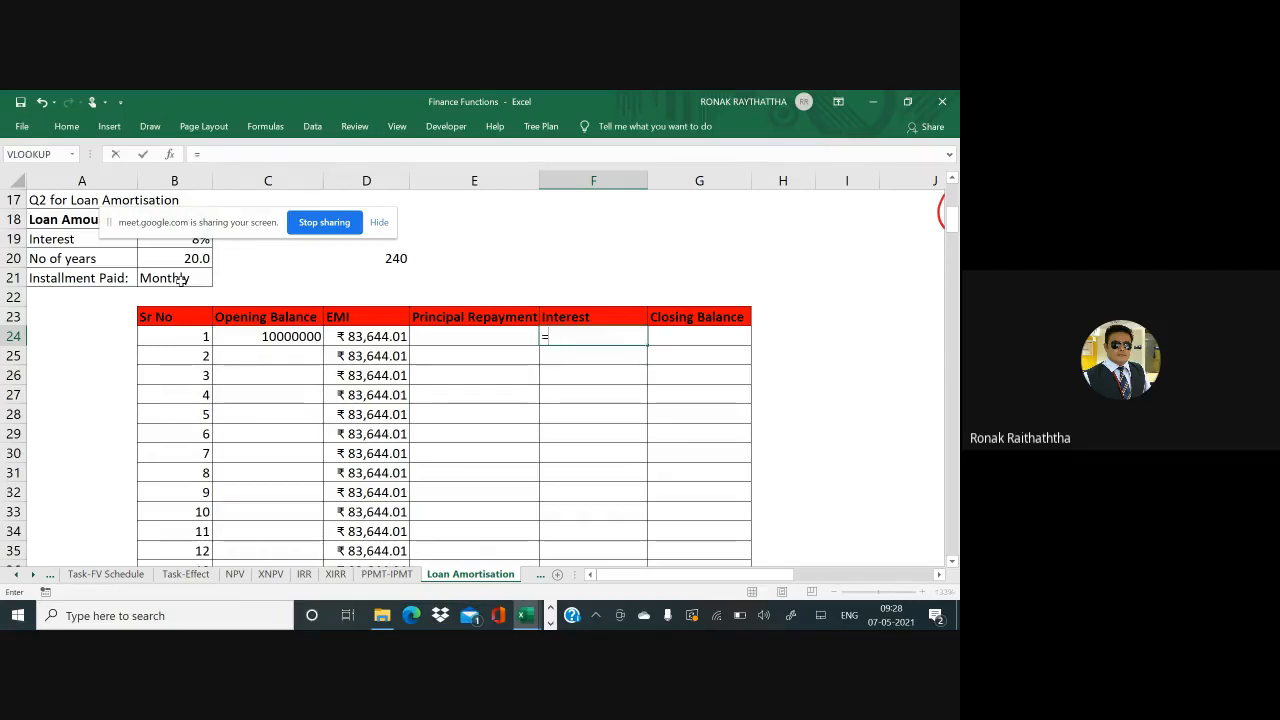
{"action": "left_click", "coordinate": [248, 336]}
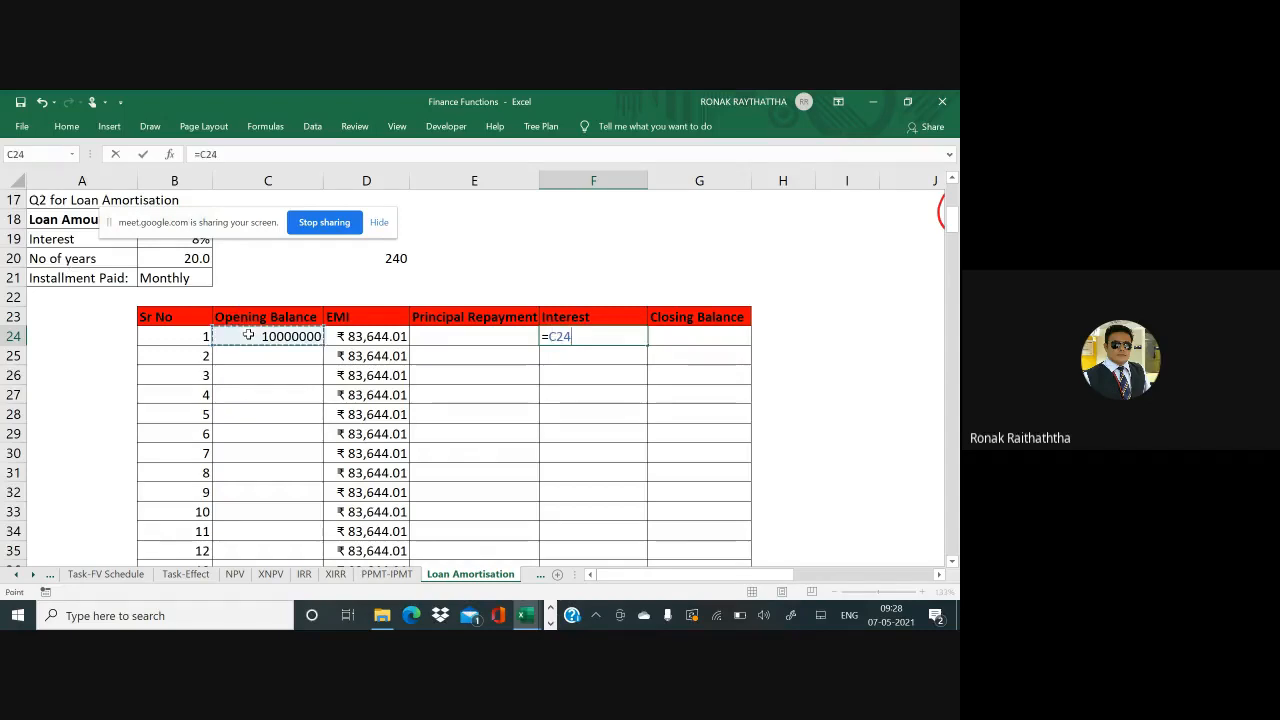
{"action": "type", "text": "*12%"}
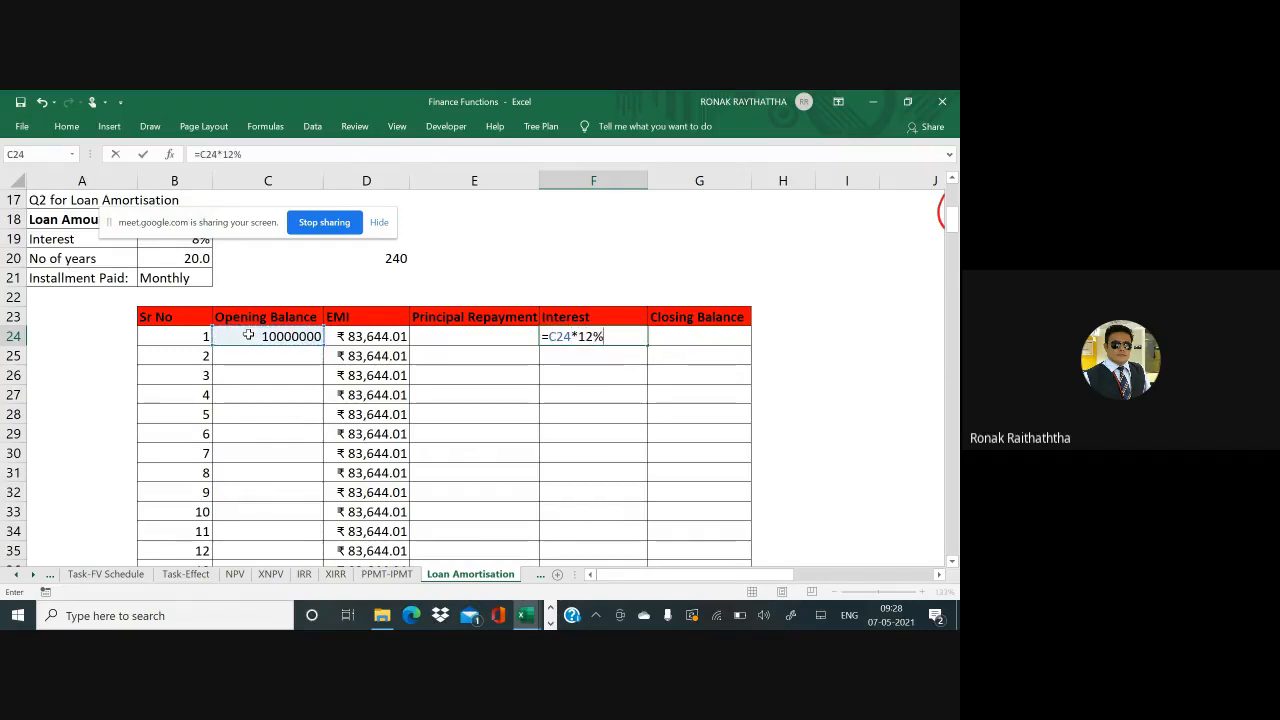
{"action": "type", "text": "/12"}
{"action": "key", "text": "Return"}
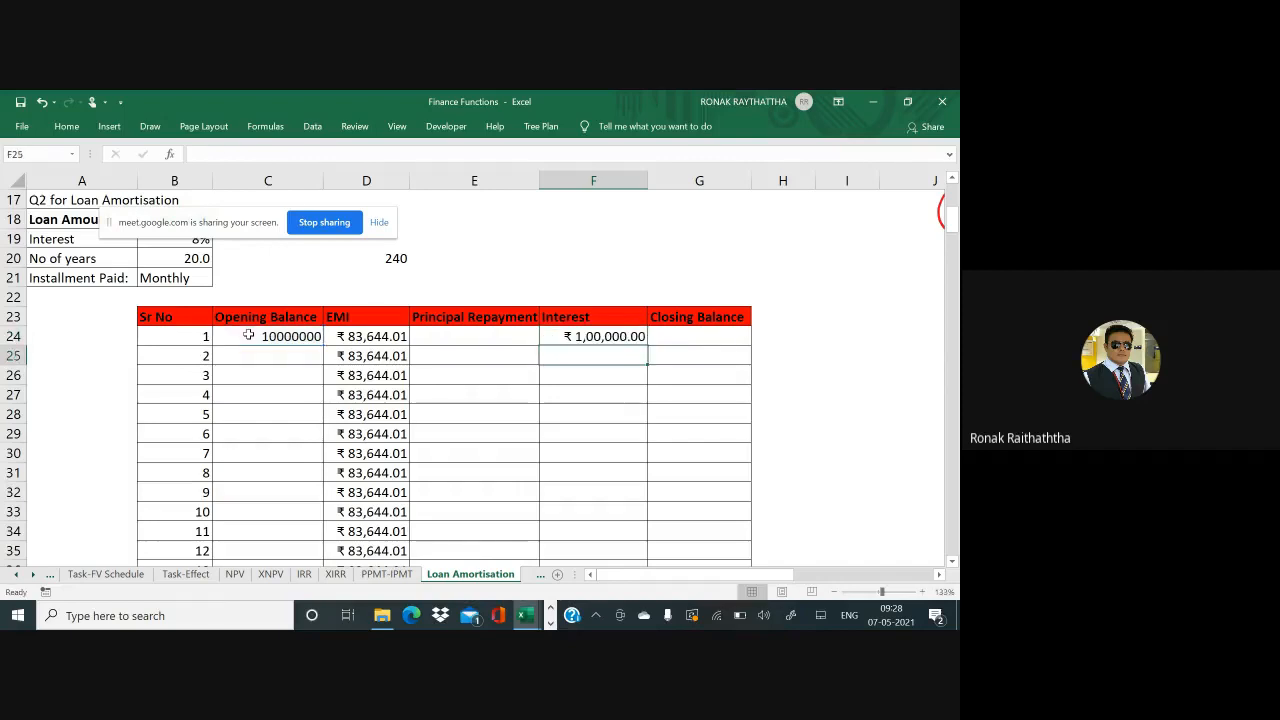
Bracket the rate so the formula reads =C24*(12%/12), giving ₹1,00,000.00
{"action": "key", "text": "Up"}
{"action": "key", "text": "F2"}
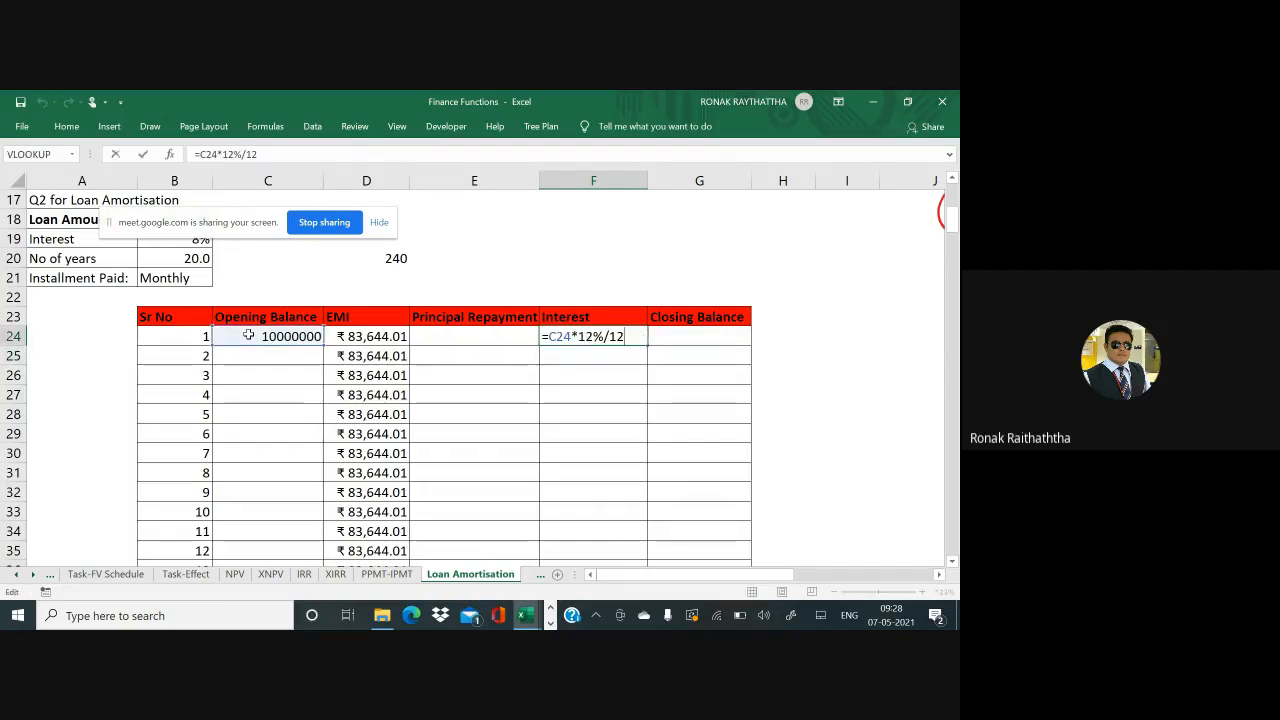
{"action": "key", "text": "Left"}
{"action": "key", "text": "Left"}
{"action": "key", "text": "Left"}
{"action": "key", "text": "Left"}
{"action": "type", "text": "("}
{"action": "key", "text": "End"}
{"action": "type", "text": ")"}
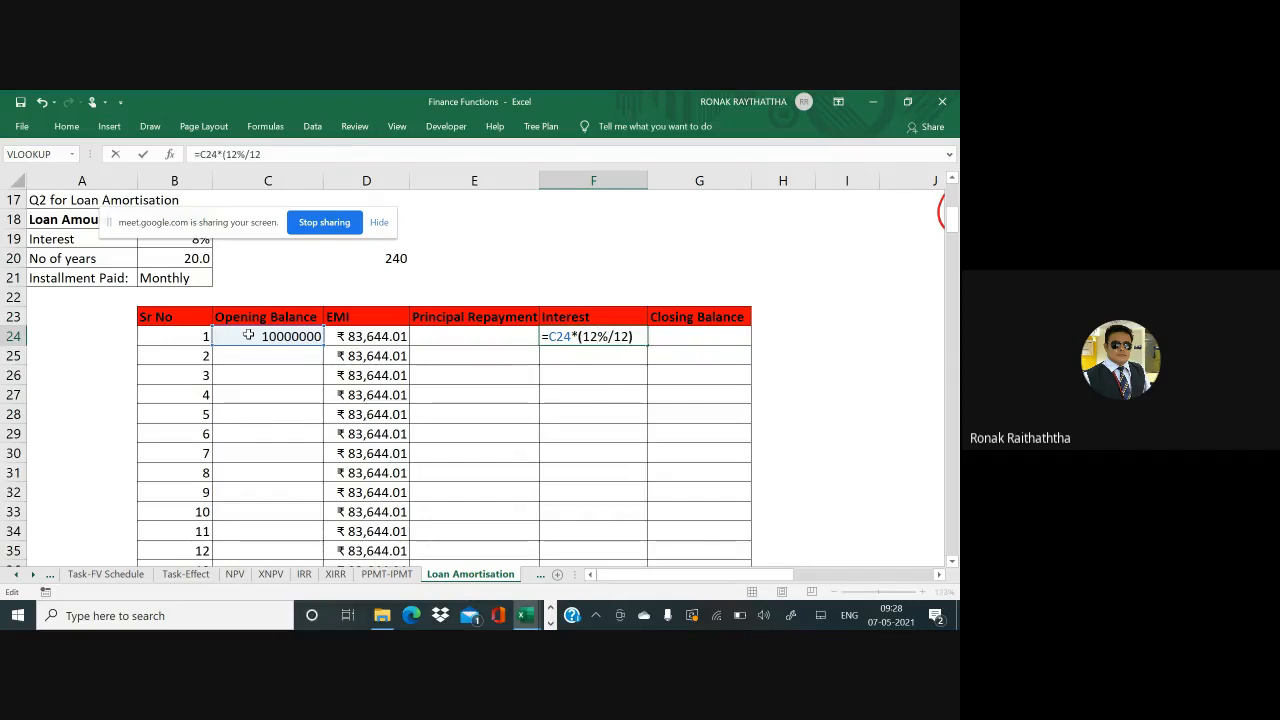
{"action": "key", "text": "ctrl+Return"}
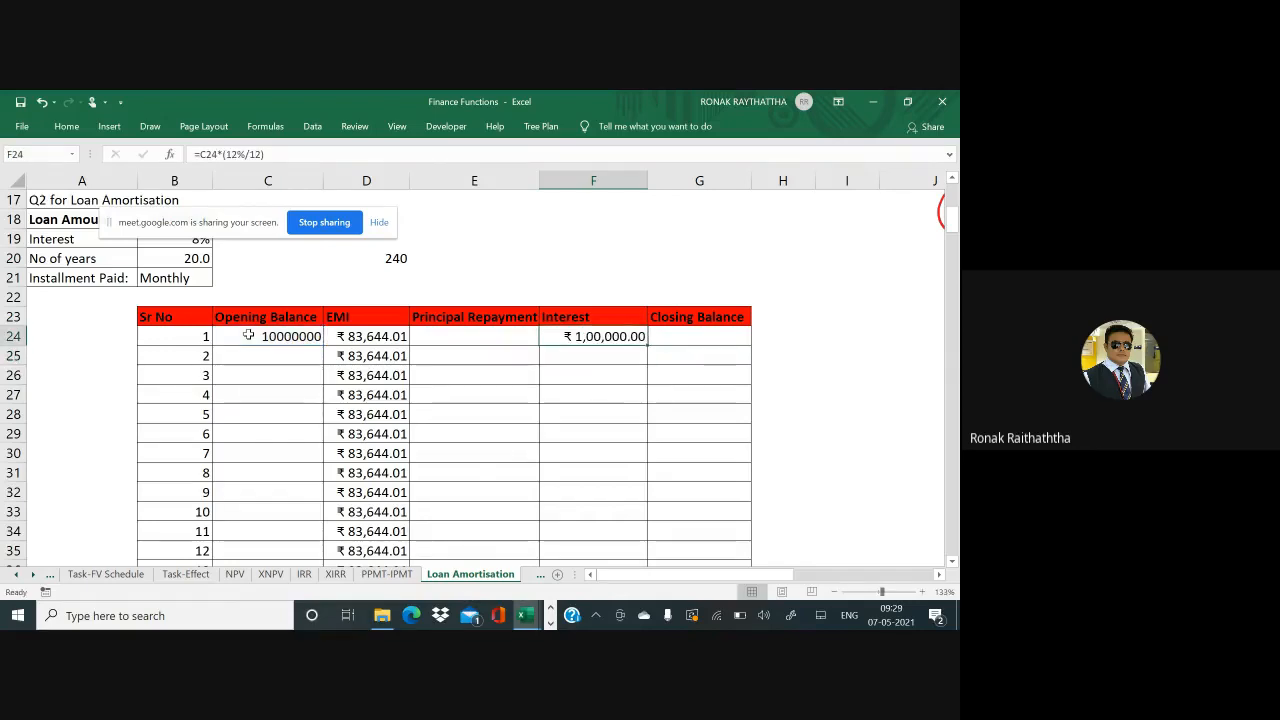
Review the interest formula, the EMI formula in D24 and the loan amount in B18
{"action": "key", "text": "F2"}
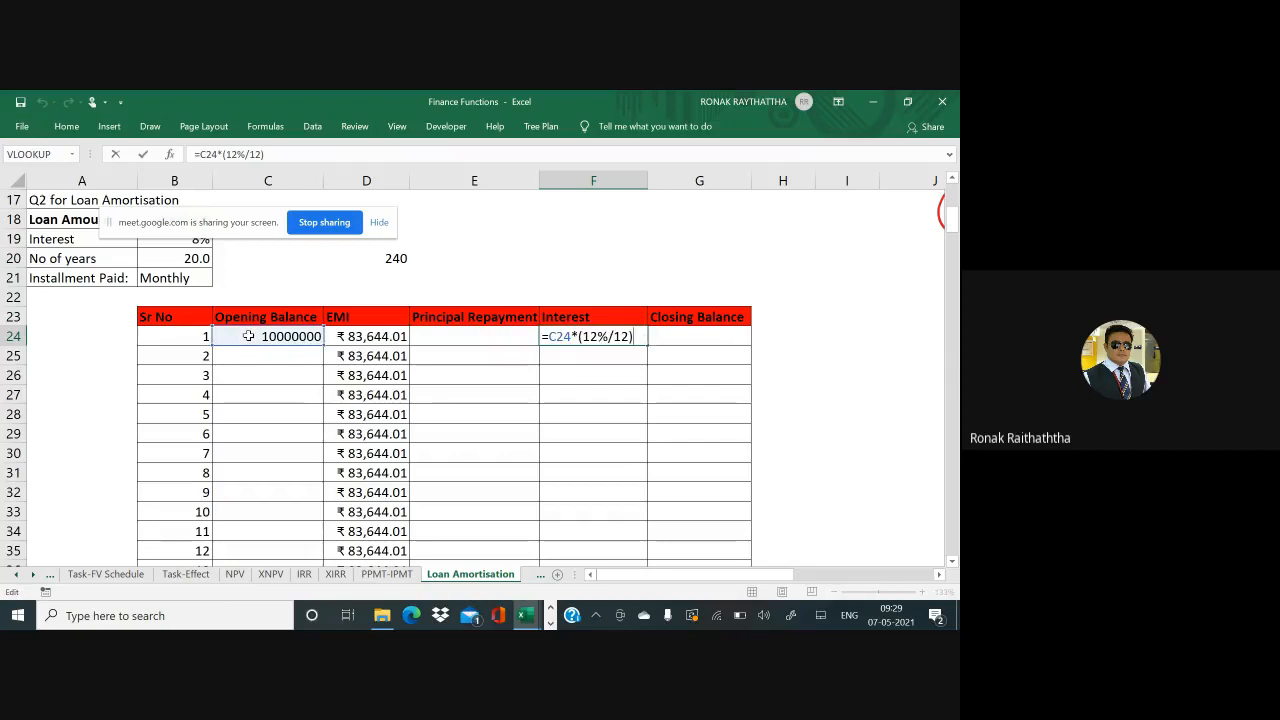
{"action": "key", "text": "Escape"}
{"action": "key", "text": "Left"}
{"action": "key", "text": "Left"}
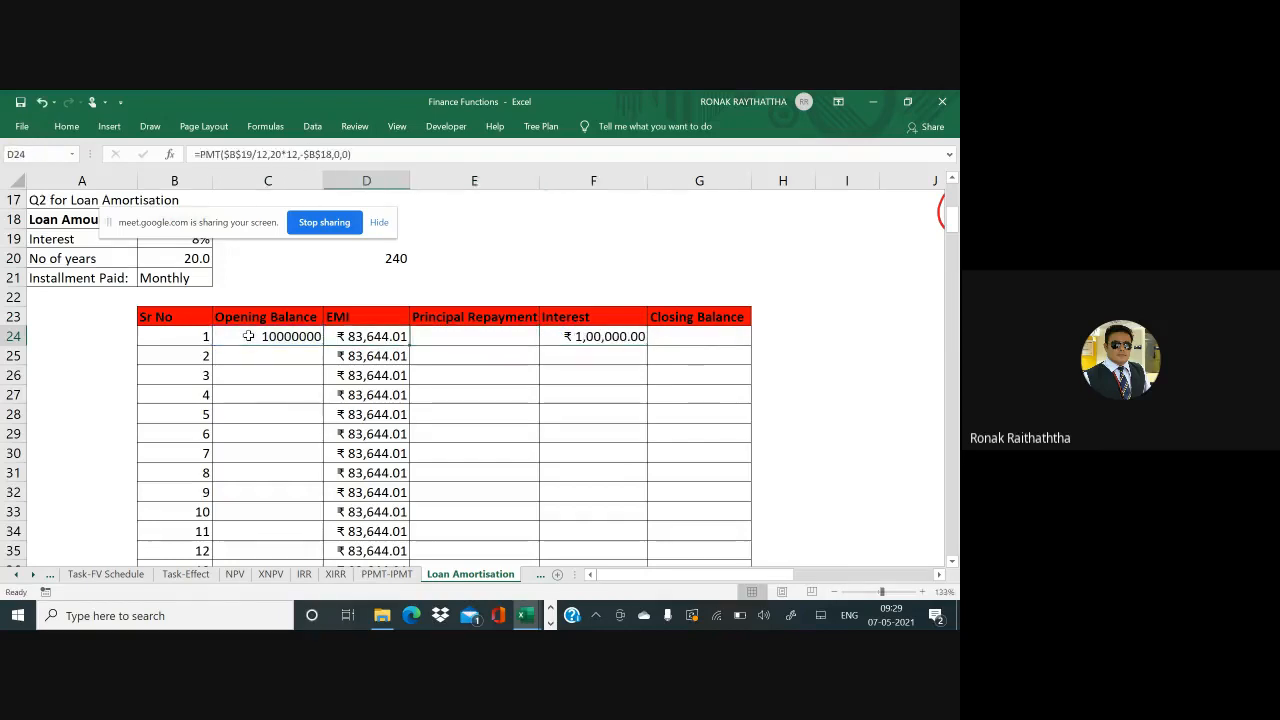
{"action": "key", "text": "F2"}
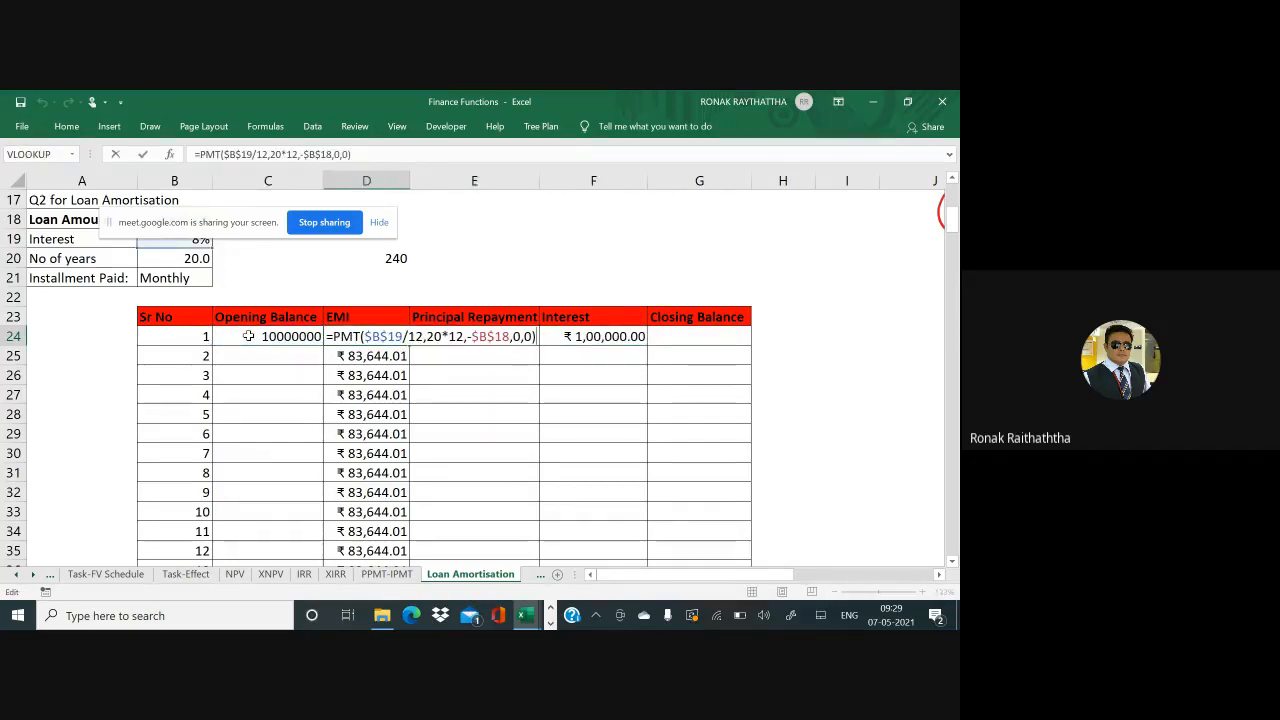
{"action": "key", "text": "Escape"}
{"action": "key", "text": "Home"}
{"action": "key", "text": "Up"}
{"action": "key", "text": "Up"}
{"action": "key", "text": "Up"}
{"action": "key", "text": "Up"}
{"action": "key", "text": "Up"}
{"action": "key", "text": "Up"}
{"action": "key", "text": "Up"}
{"action": "key", "text": "Up"}
{"action": "key", "text": "Up"}
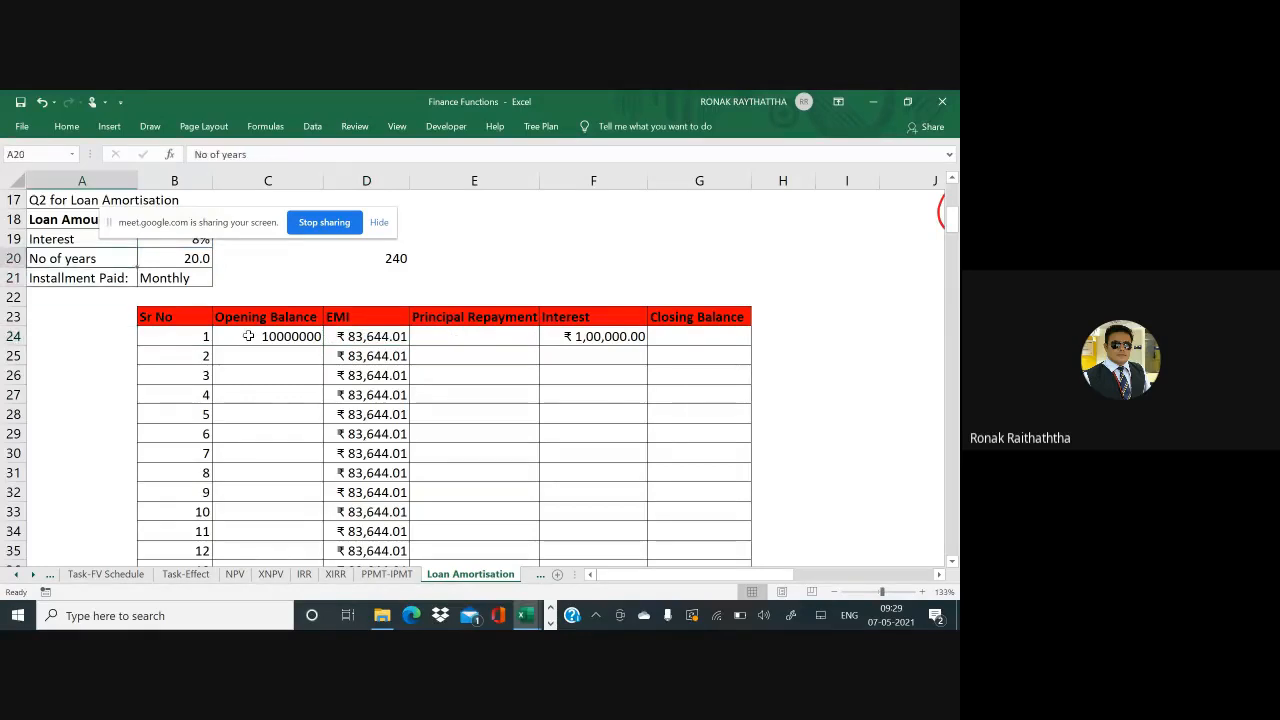
{"action": "key", "text": "Down"}
{"action": "key", "text": "Down"}
{"action": "key", "text": "Down"}
{"action": "key", "text": "Right"}
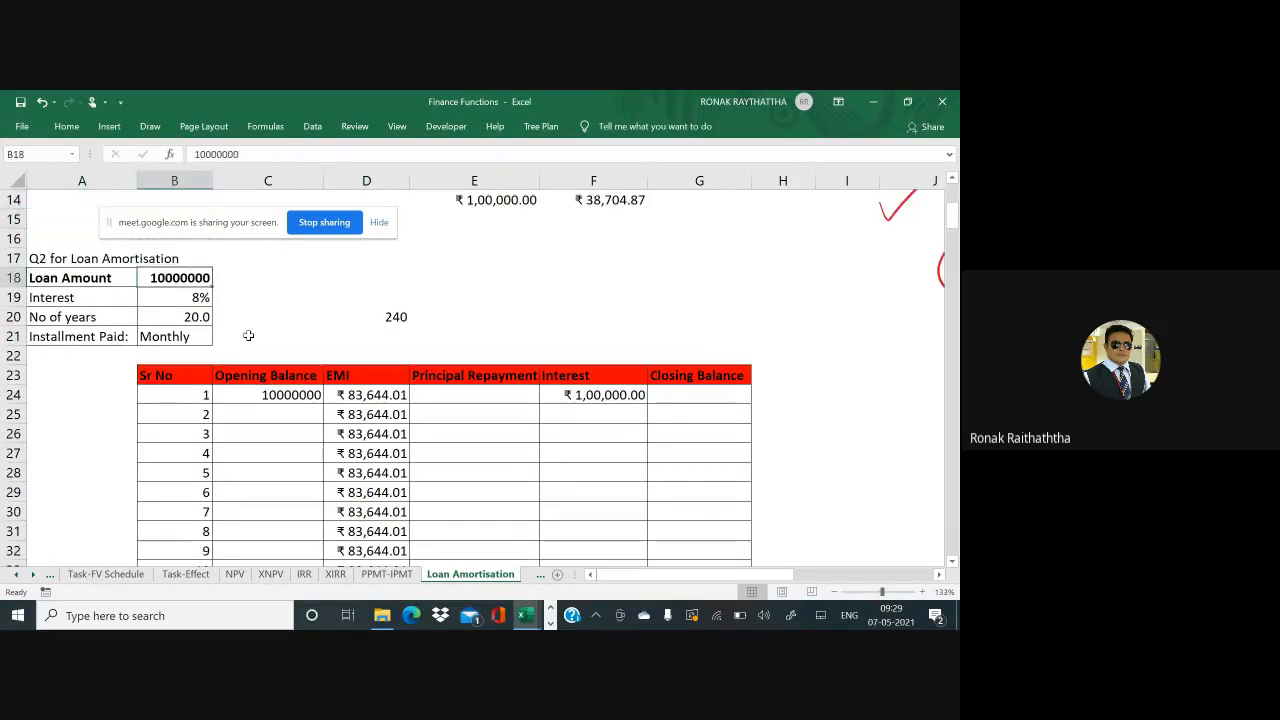
{"action": "key", "text": "F2"}
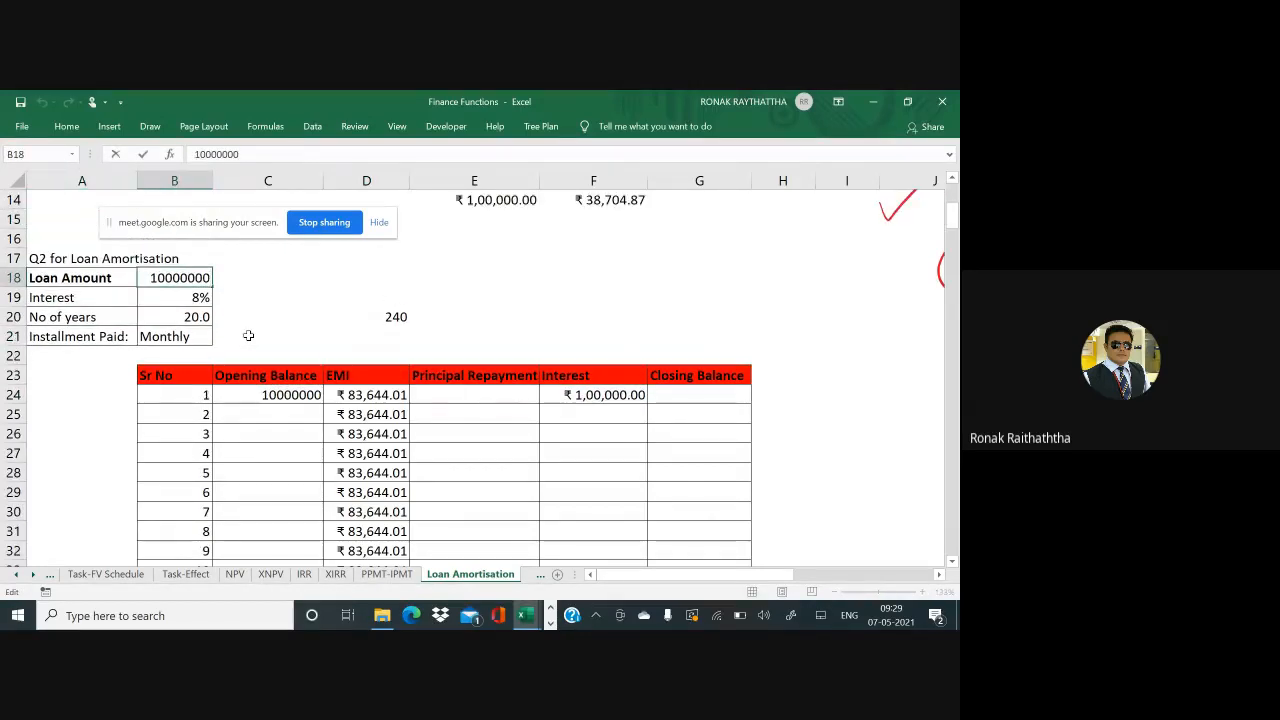
{"action": "key", "text": "Escape"}
{"action": "key", "text": "Down"}
{"action": "key", "text": "Down"}
{"action": "key", "text": "Down"}
{"action": "key", "text": "Down"}
{"action": "key", "text": "Down"}
{"action": "key", "text": "Down"}
{"action": "key", "text": "Right"}
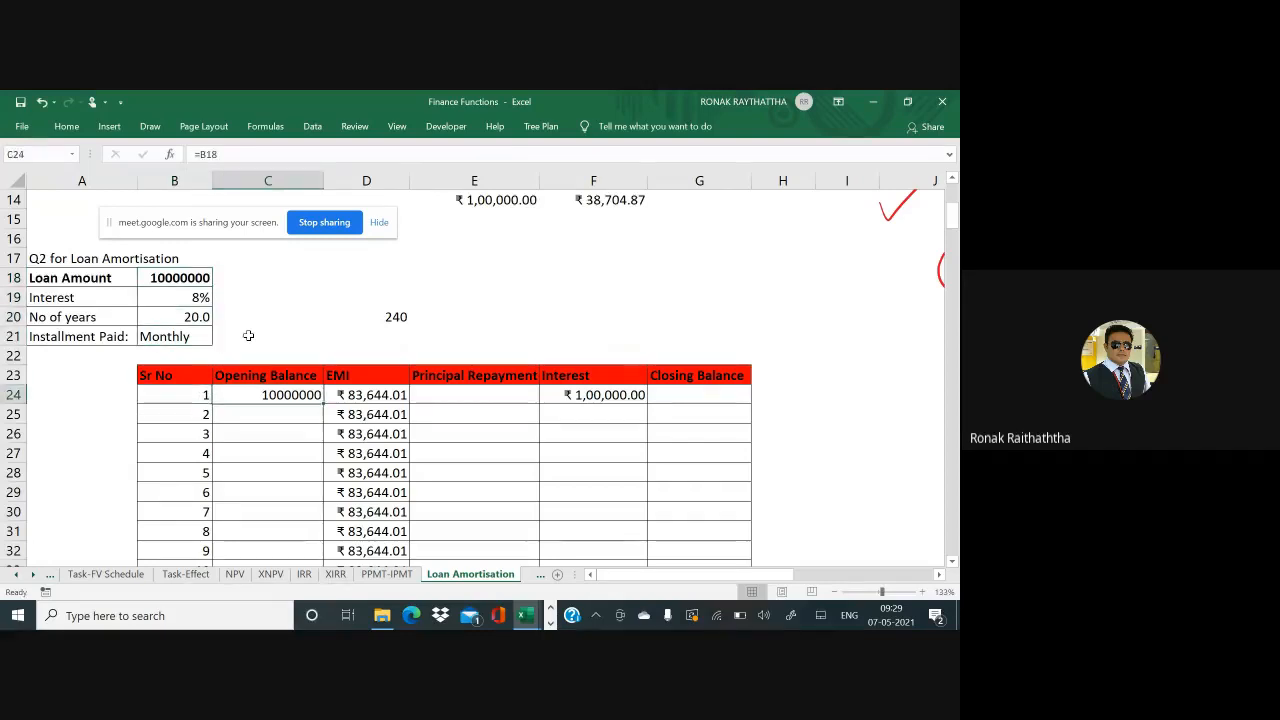
{"action": "key", "text": "F2"}
{"action": "key", "text": "Escape"}
{"action": "key", "text": "Right"}
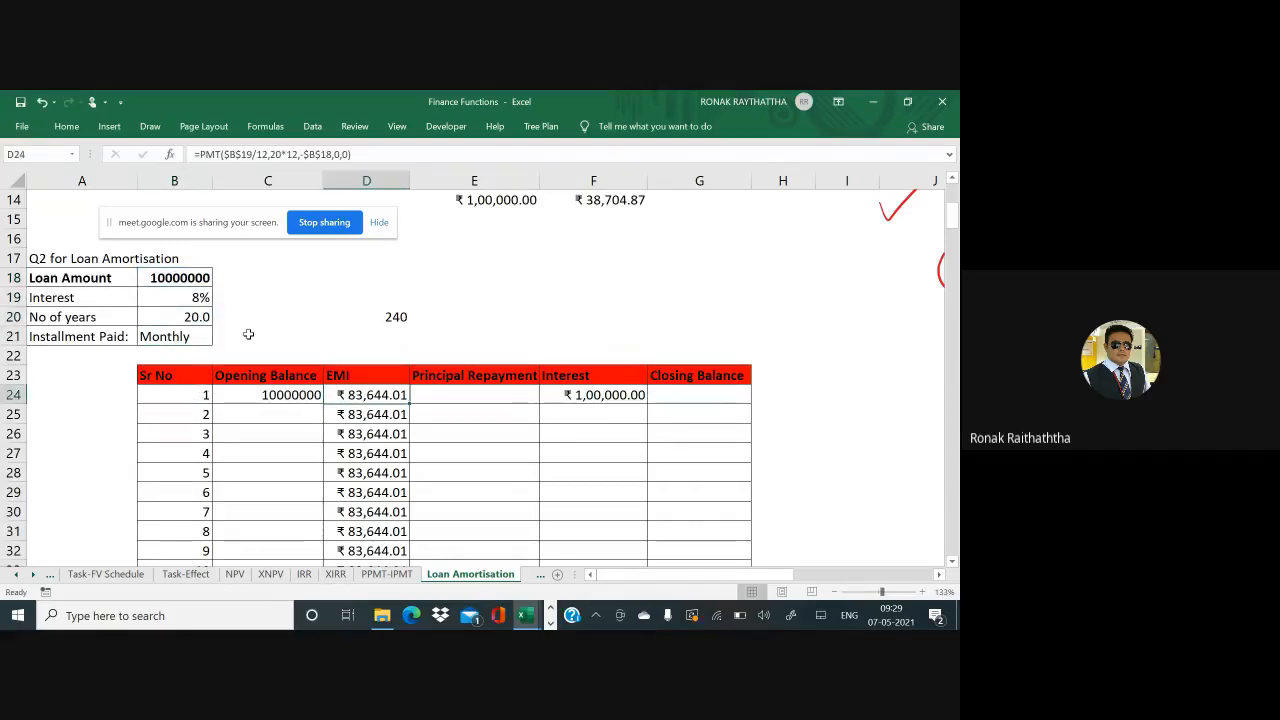
{"action": "key", "text": "F2"}
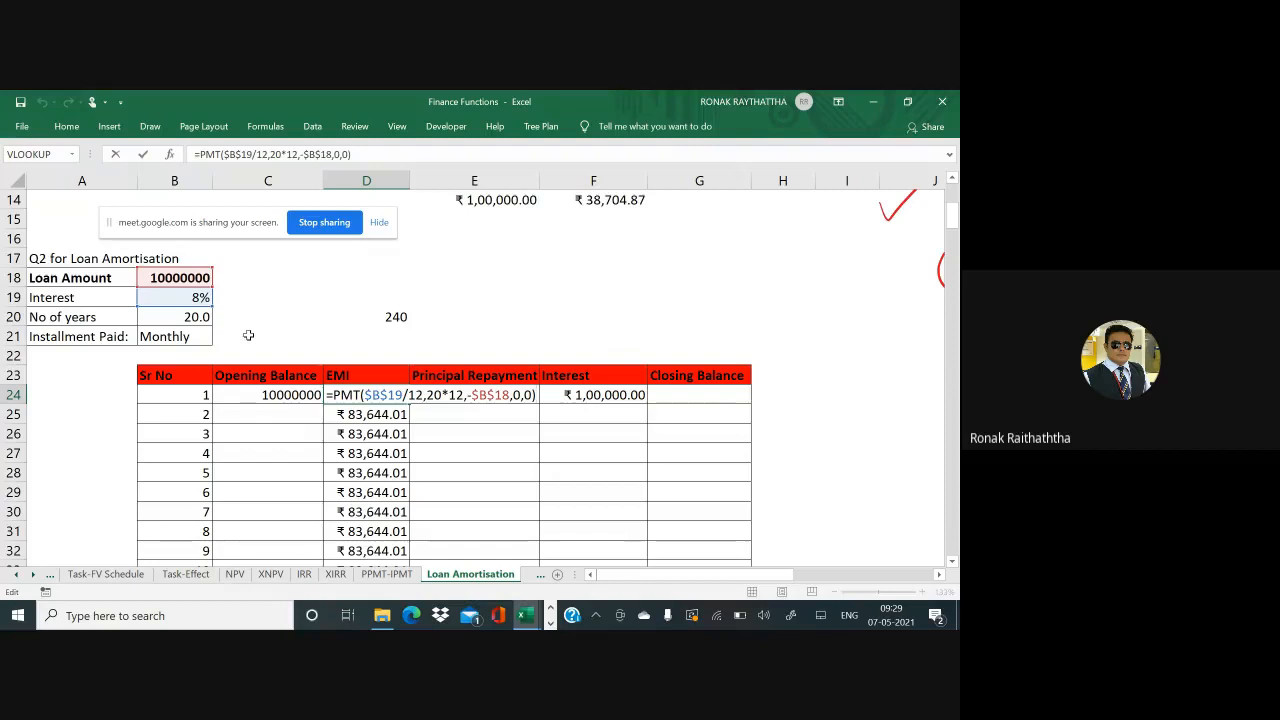
{"action": "key", "text": "Left"}
{"action": "key", "text": "Left"}
{"action": "key", "text": "Left"}
{"action": "key", "text": "Left"}
{"action": "key", "text": "Left"}
{"action": "key", "text": "Left"}
{"action": "key", "text": "Left"}
{"action": "key", "text": "Left"}
{"action": "key", "text": "Left"}
{"action": "key", "text": "Left"}
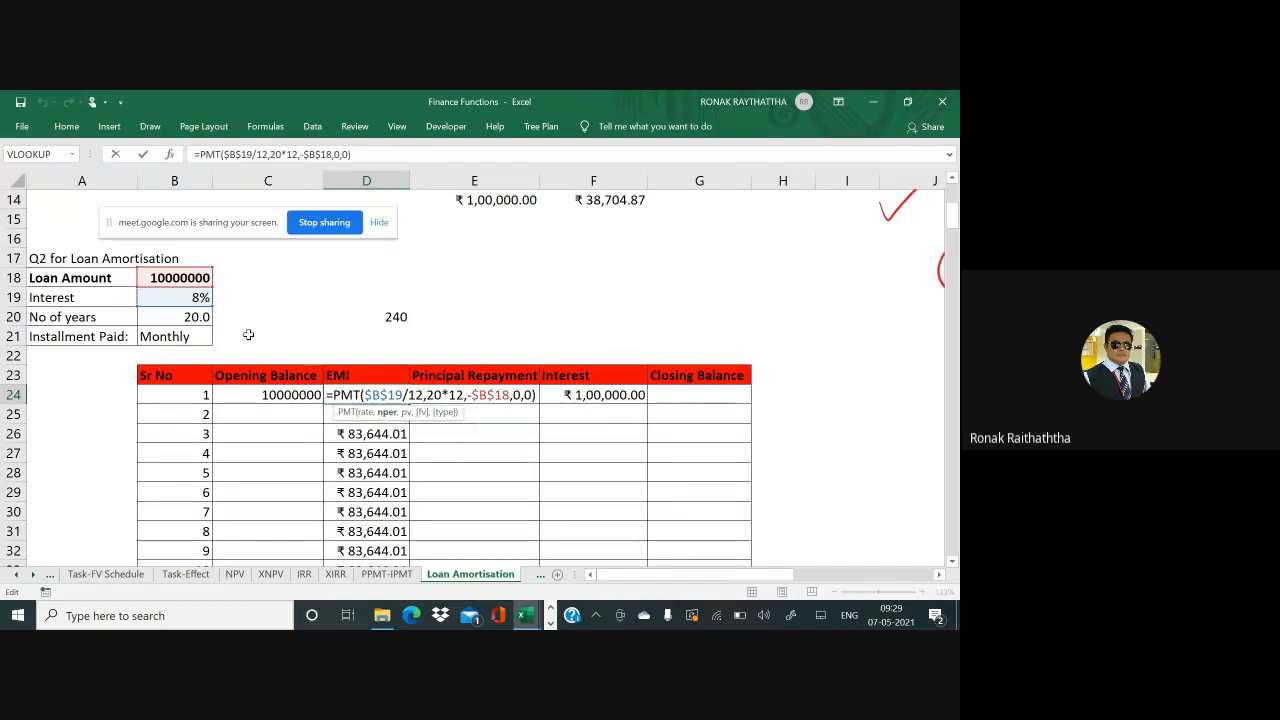
{"action": "key", "text": "End"}
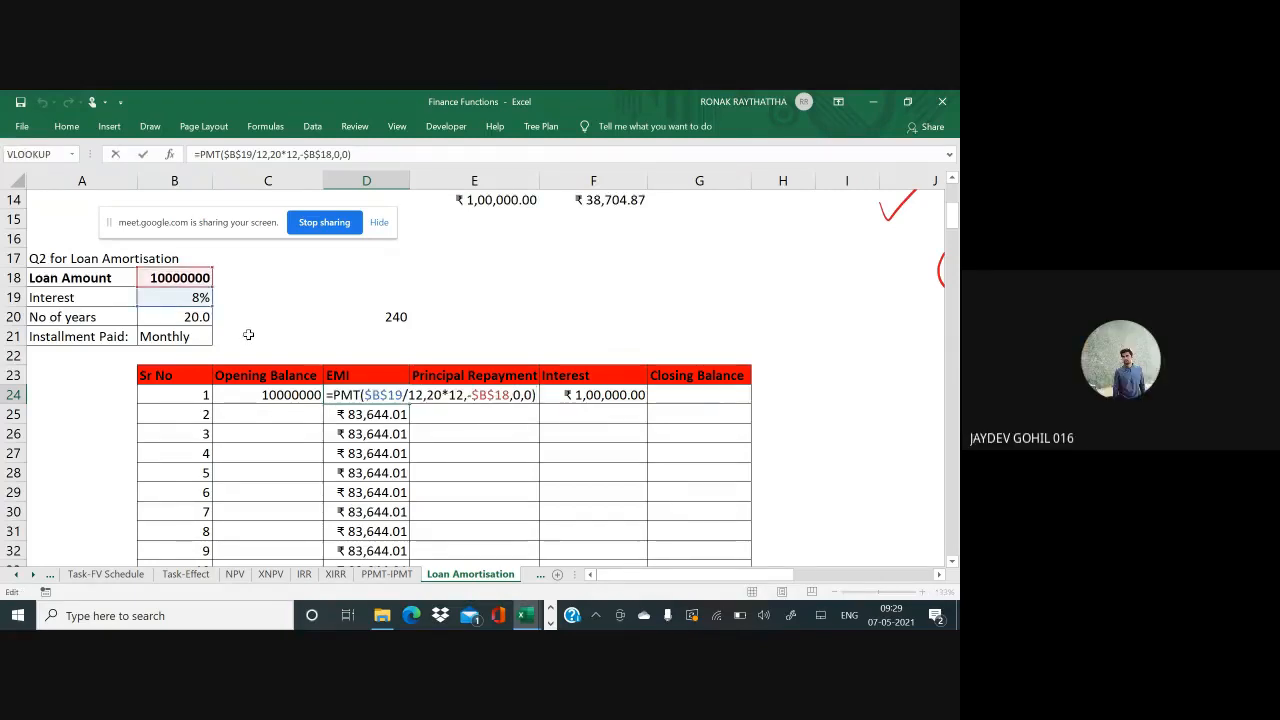
{"action": "key", "text": "Left"}
{"action": "key", "text": "Escape"}
{"action": "key", "text": "F2"}
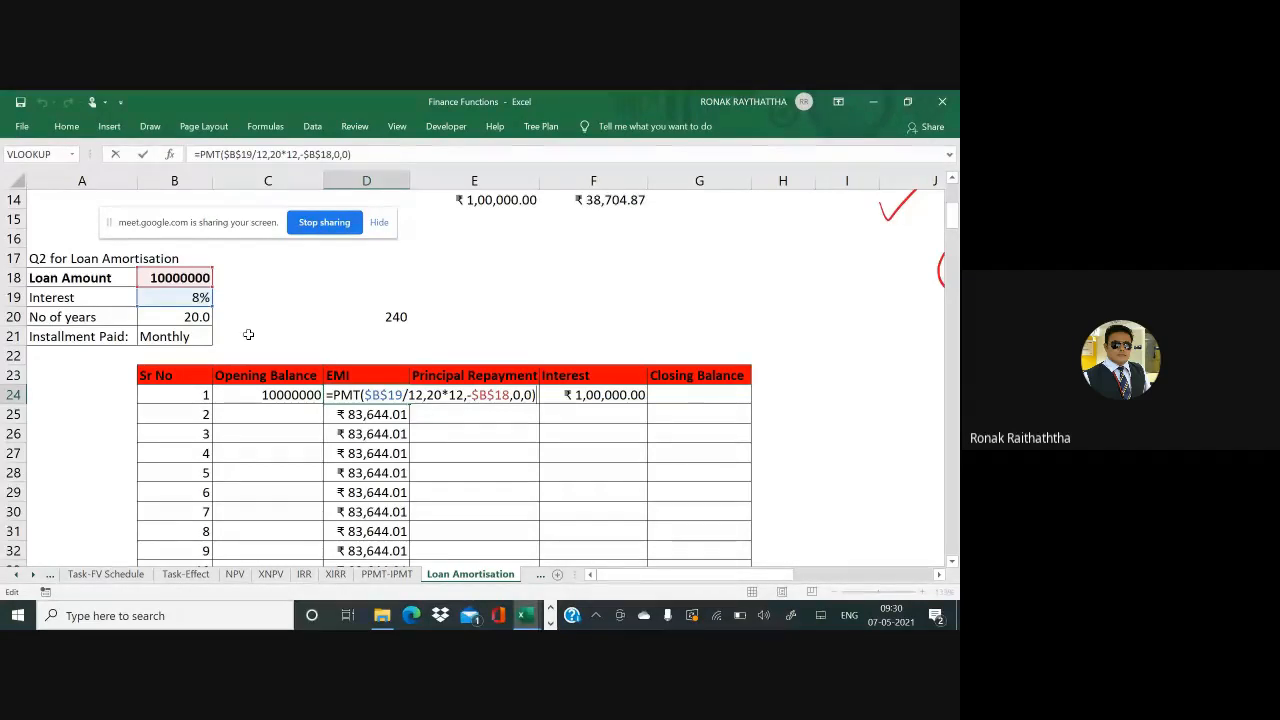
{"action": "key", "text": "Tab"}
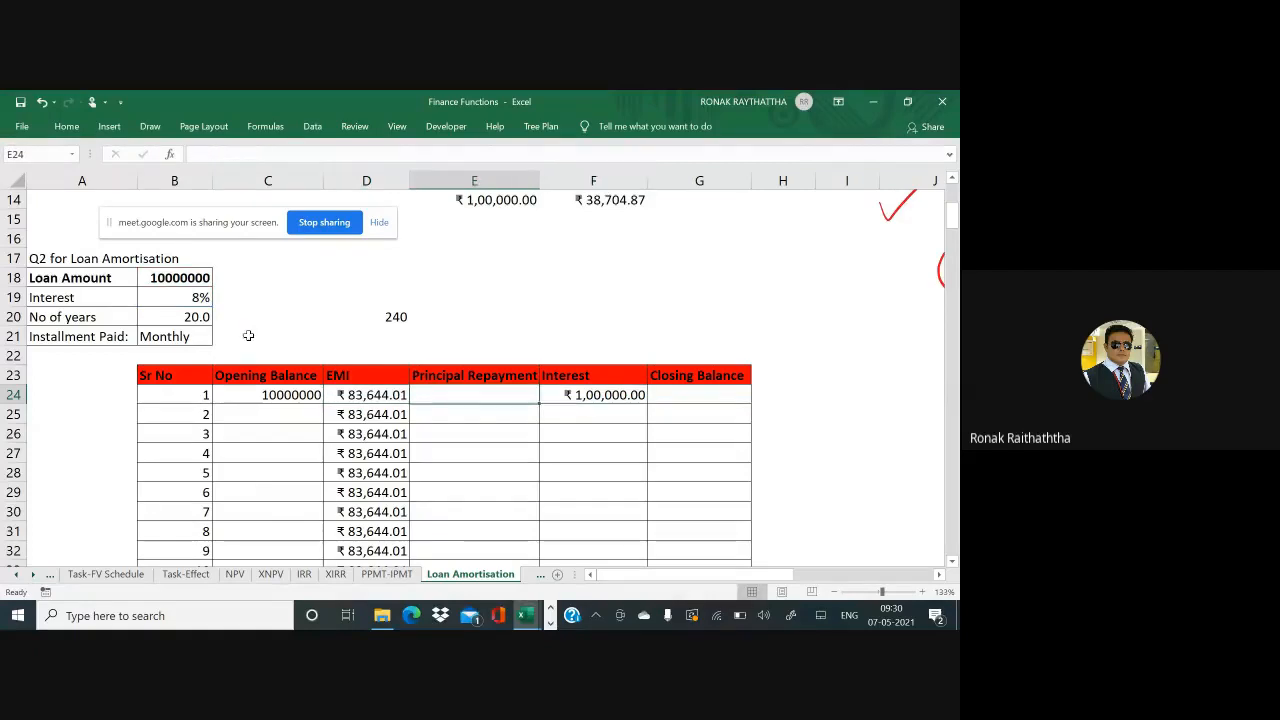
Change the interest rate in F24 from 12% to 8%, making =C24*(8%/12)
{"action": "key", "text": "Right"}
{"action": "key", "text": "F2"}
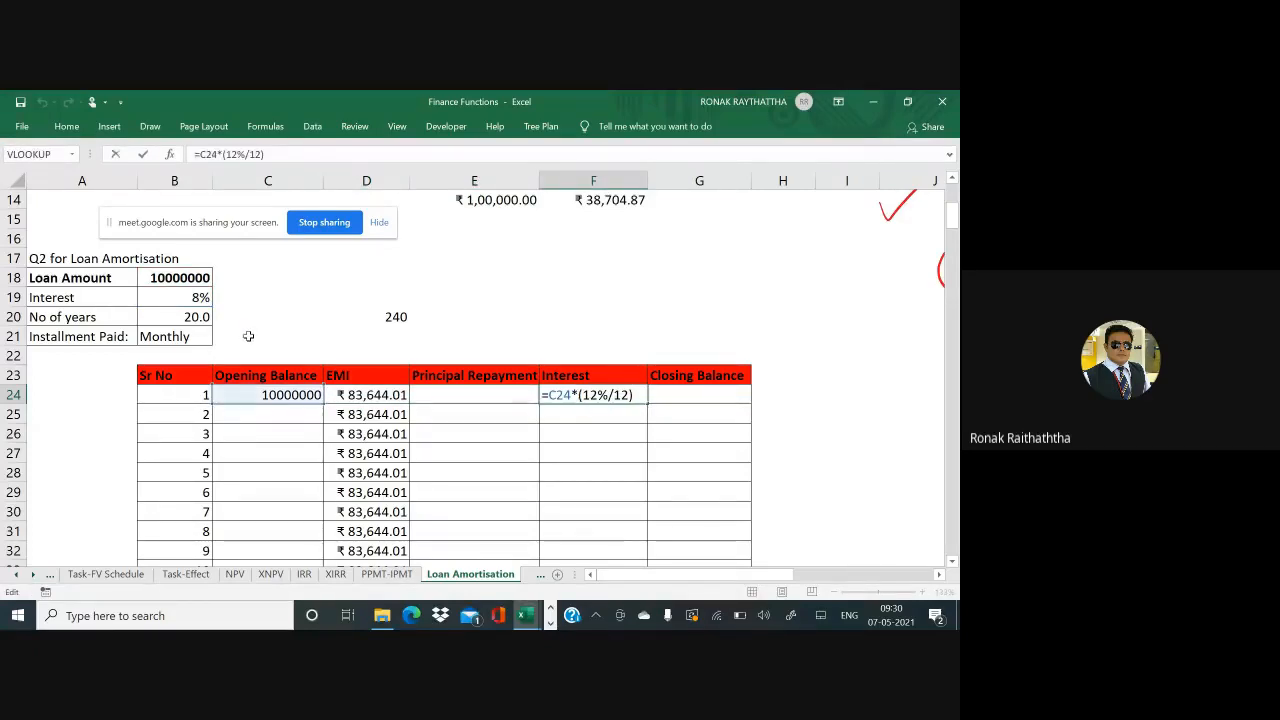
{"action": "key", "text": "Left"}
{"action": "key", "text": "Left"}
{"action": "key", "text": "BackSpace"}
{"action": "key", "text": "Delete"}
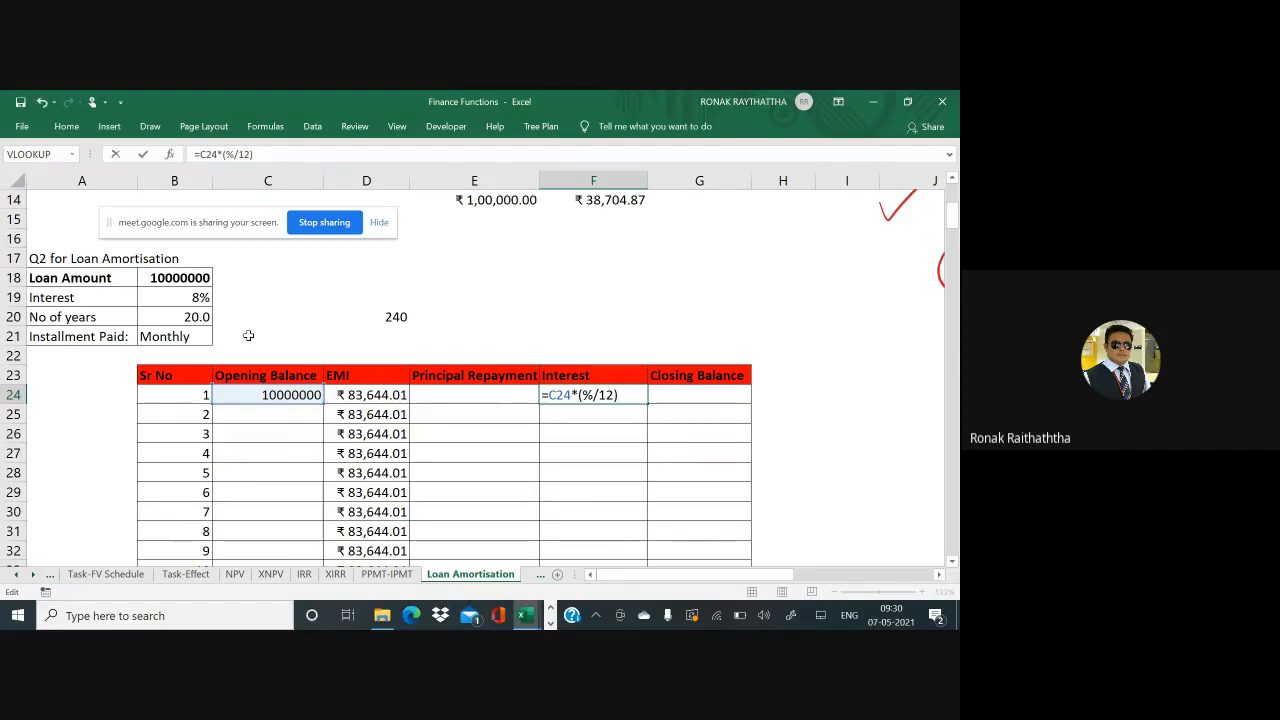
{"action": "type", "text": "8"}
{"action": "key", "text": "Return"}
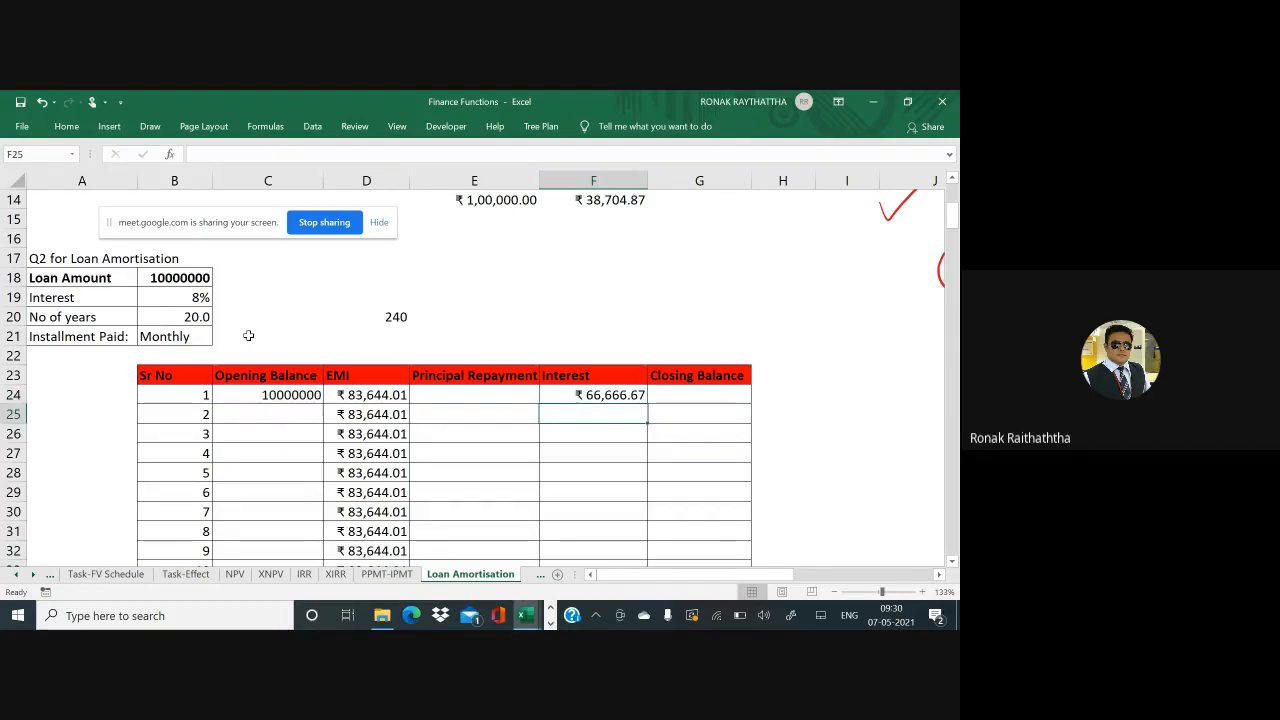
Recheck the corrected interest formula showing ₹66,666.67
{"action": "key", "text": "Up"}
{"action": "key", "text": "F2"}
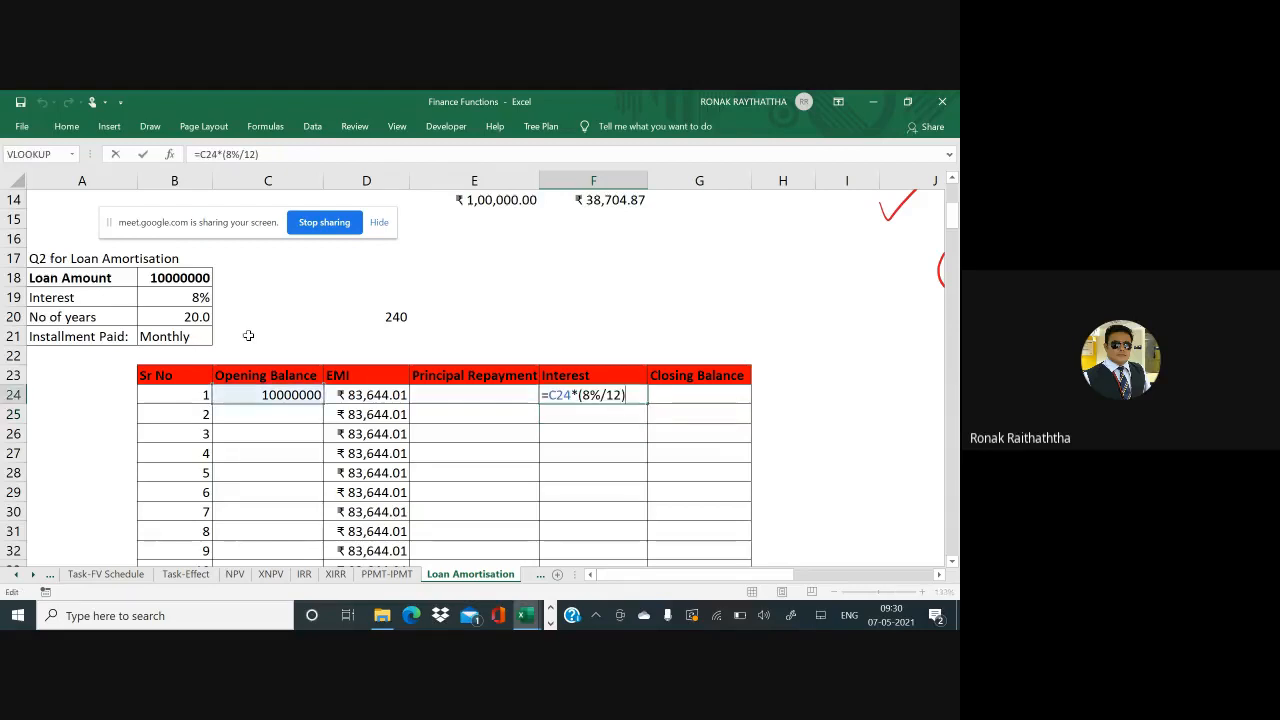
{"action": "key", "text": "Escape"}
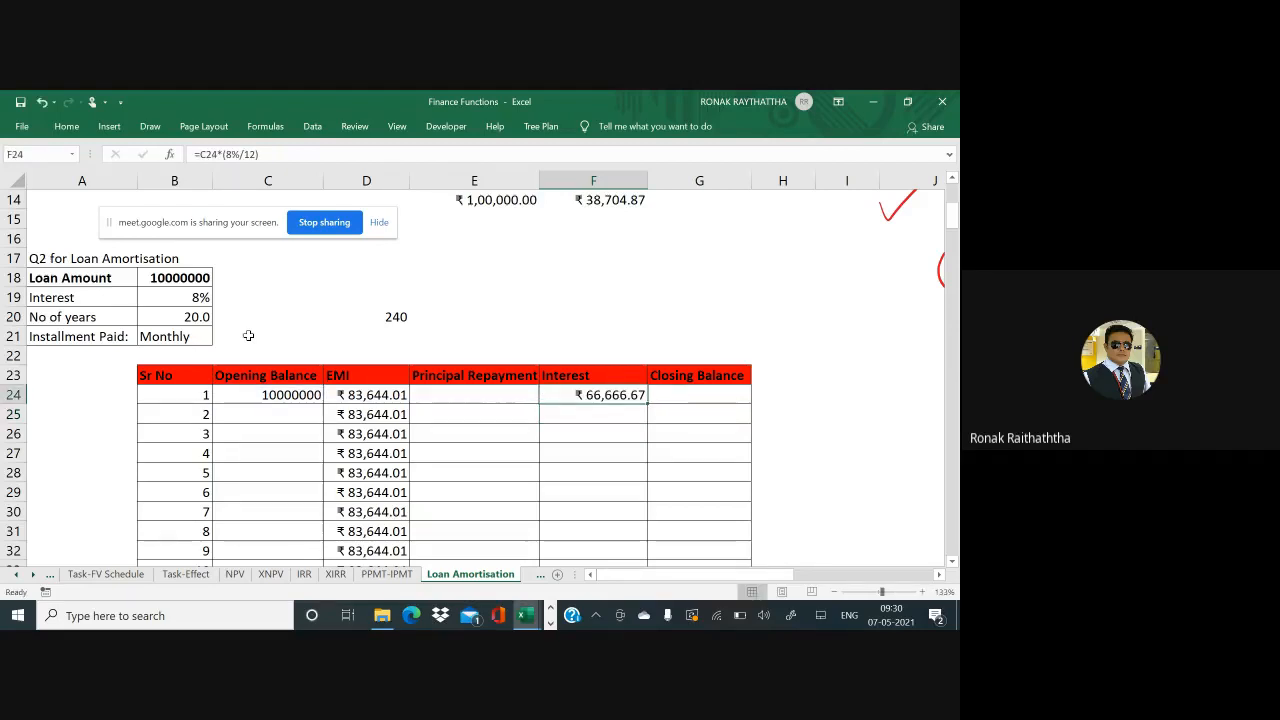
{"action": "key", "text": "F2"}
{"action": "key", "text": "Escape"}
Start rebuilding F24 as =IPMT($B$19/12, using the locked 8% rate divided by 12
{"action": "type", "text": "="}
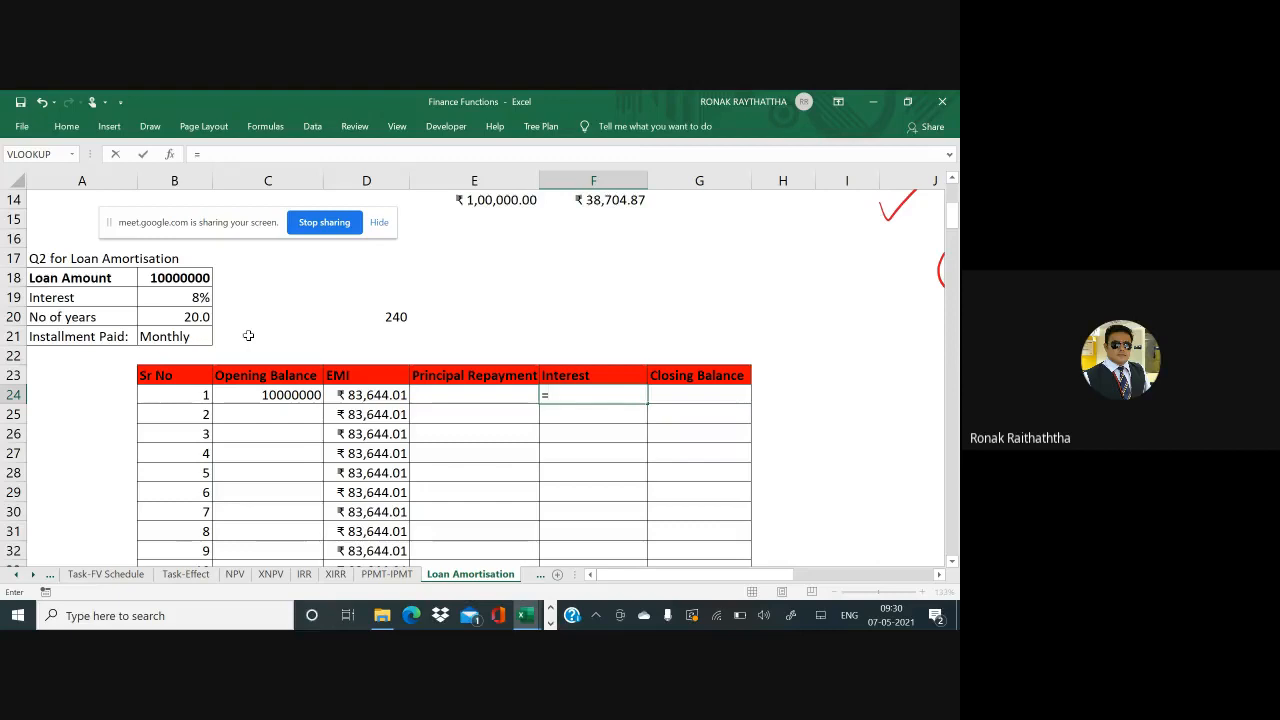
{"action": "type", "text": "imp"}
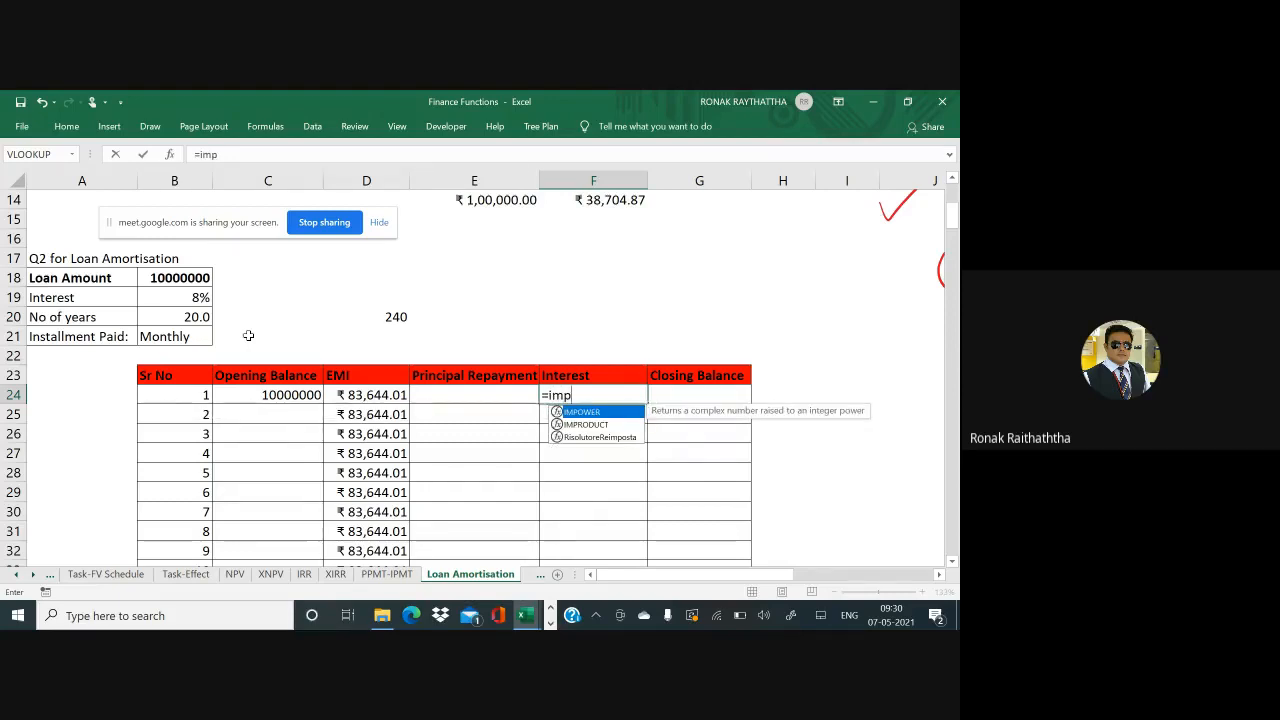
{"action": "key", "text": "BackSpace"}
{"action": "key", "text": "BackSpace"}
{"action": "type", "text": "pm"}
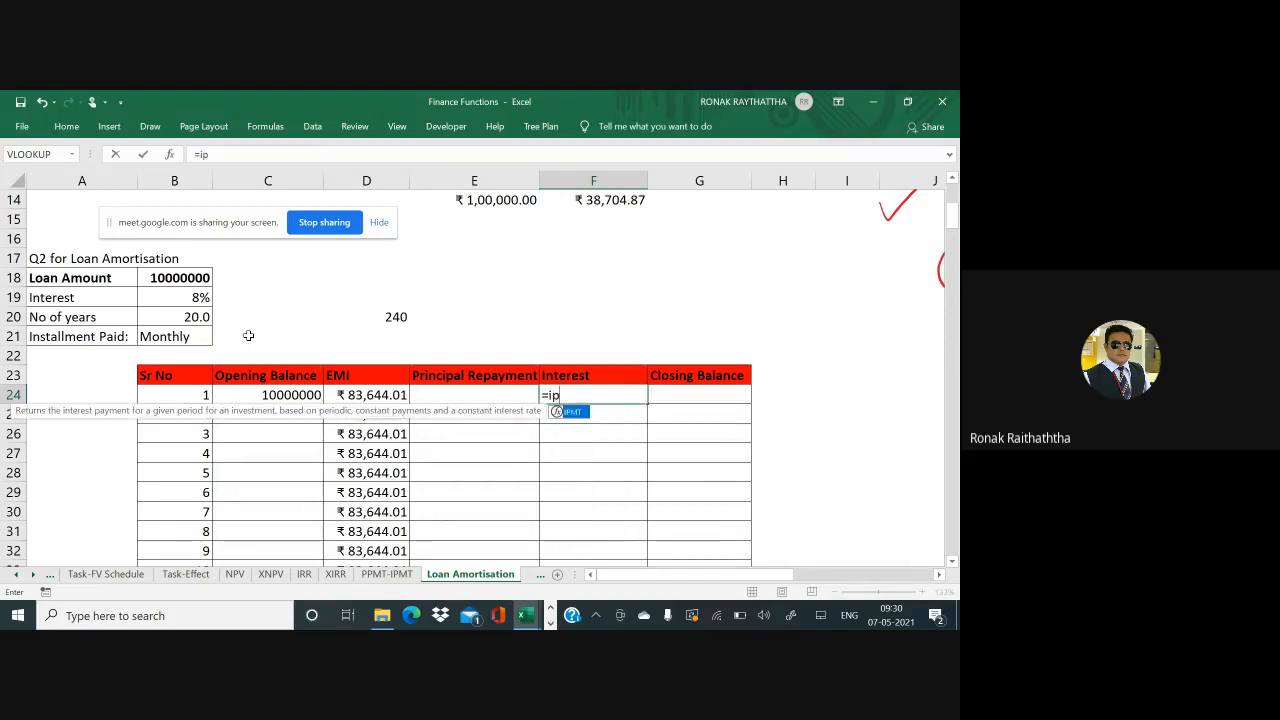
{"action": "type", "text": "t("}
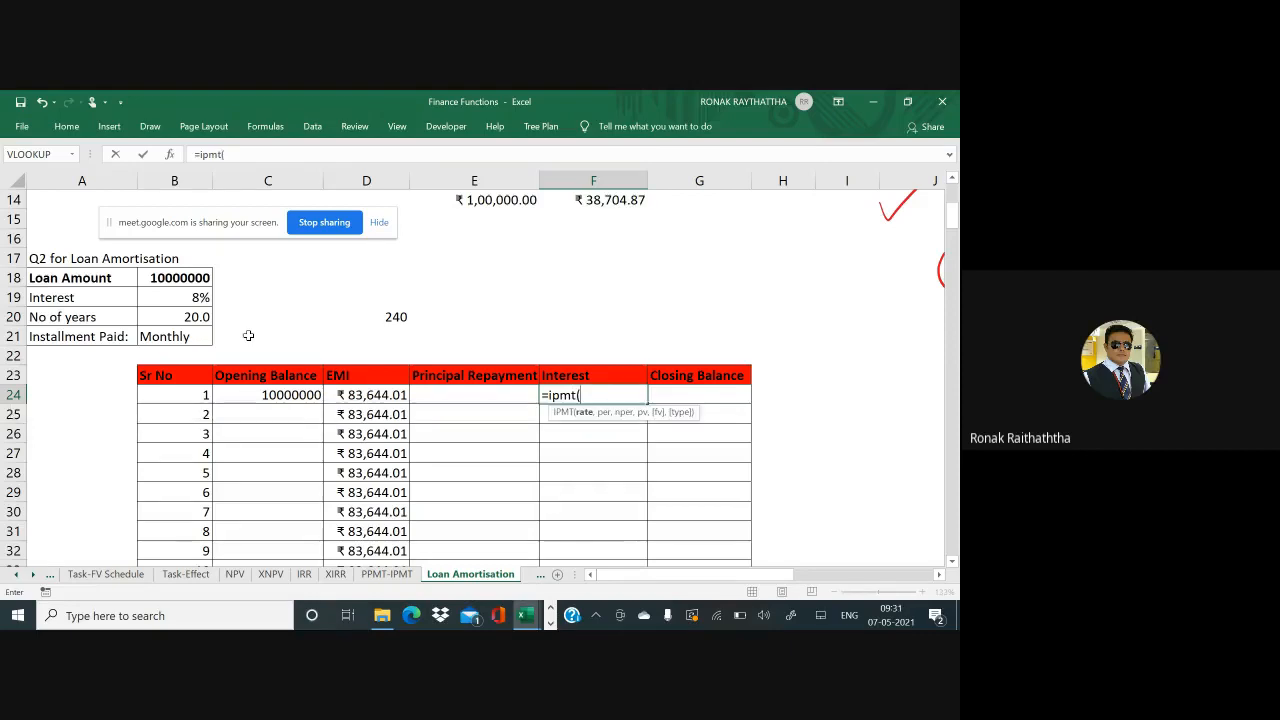
{"action": "left_click", "coordinate": [196, 303]}
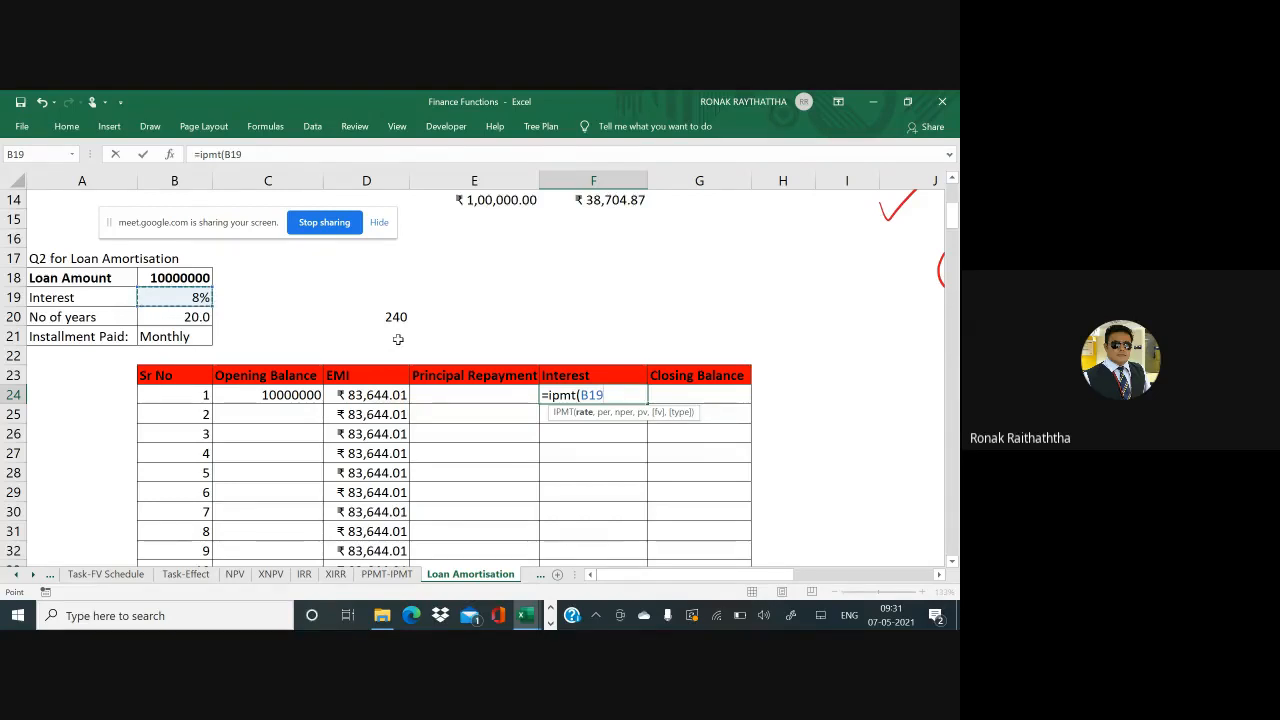
{"action": "key", "text": "F4"}
{"action": "type", "text": "/12"}
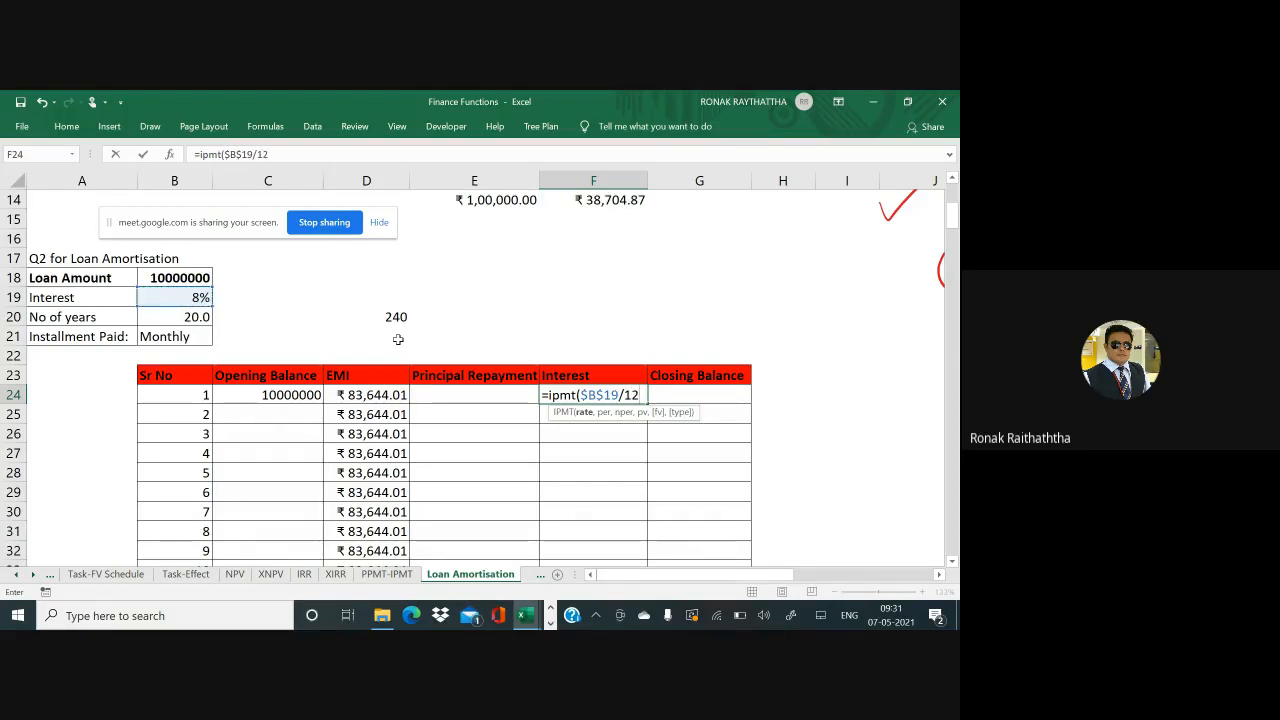
{"action": "type", "text": ","}
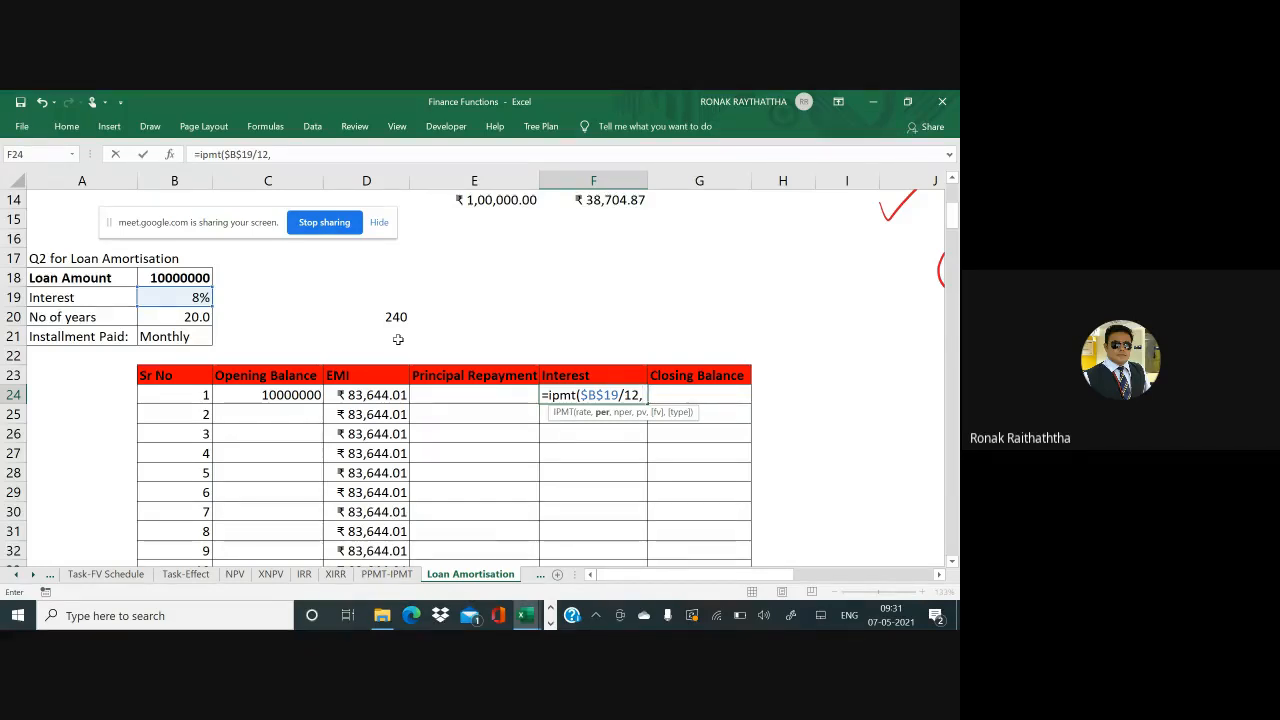
Complete the IPMT with period B24, 240 months and locked -$B$18, keeping ₹66,666.67
{"action": "left_click", "coordinate": [198, 394]}
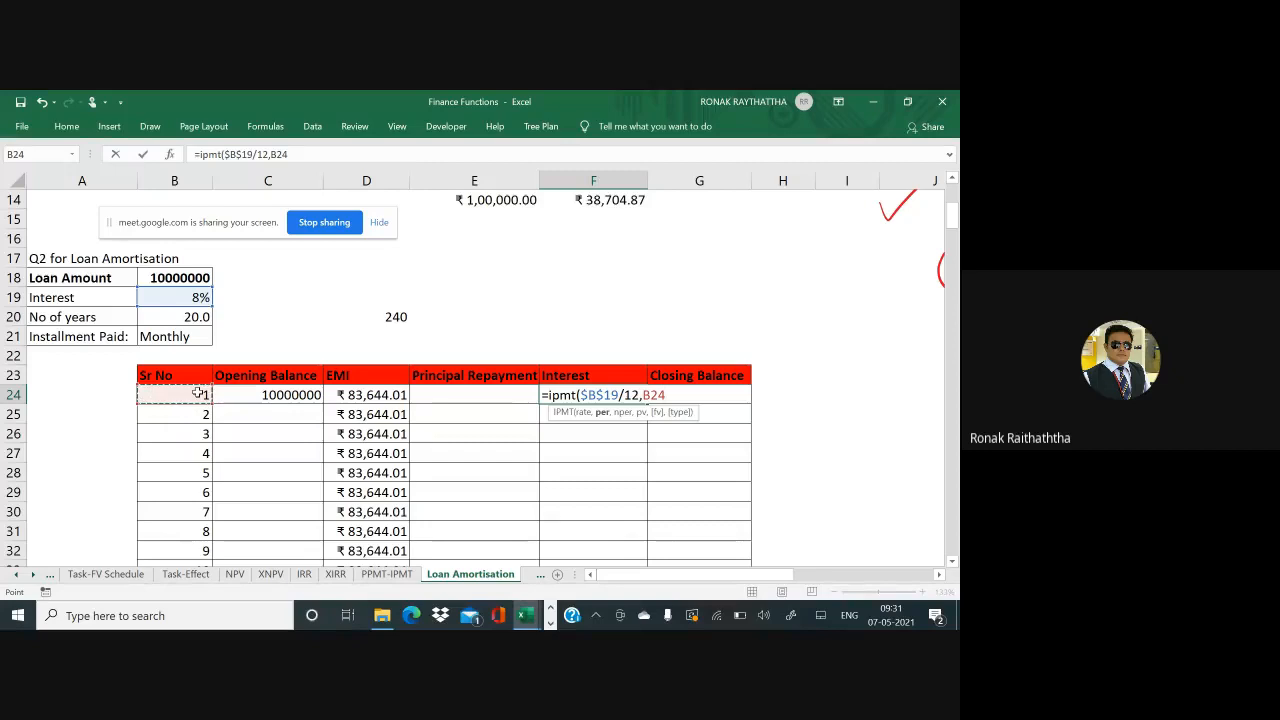
{"action": "type", "text": ","}
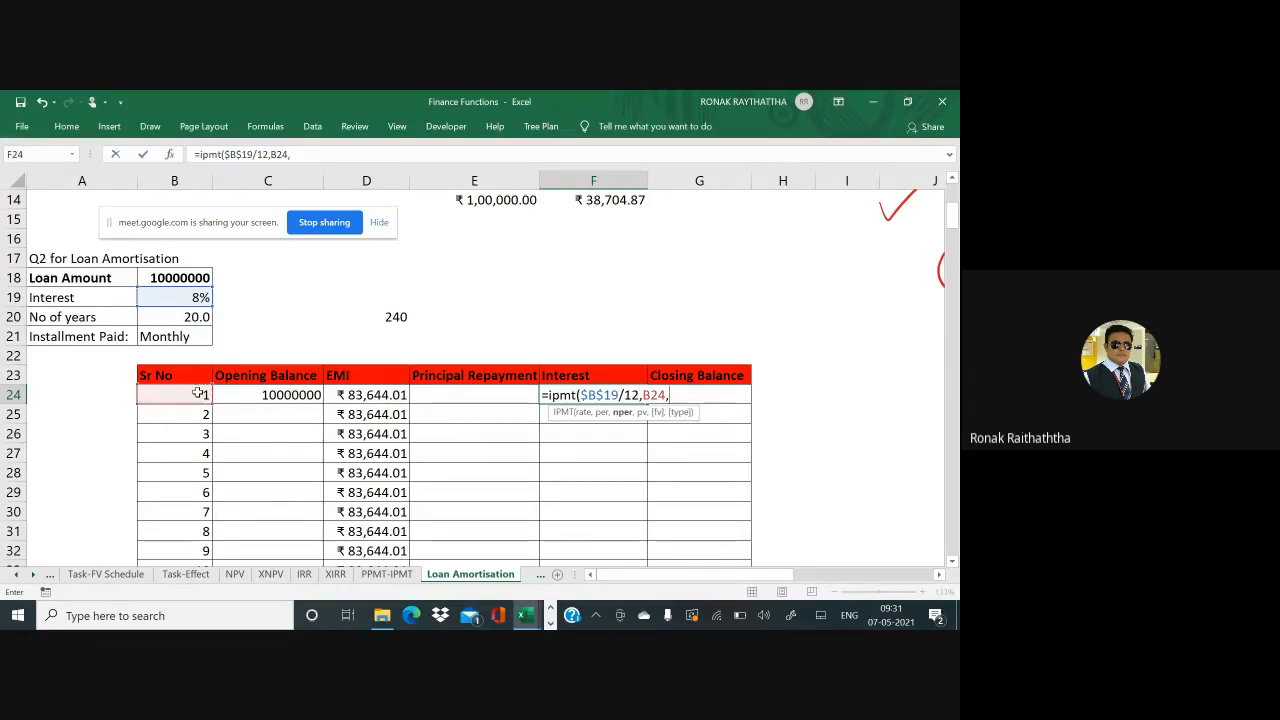
{"action": "type", "text": "240,"}
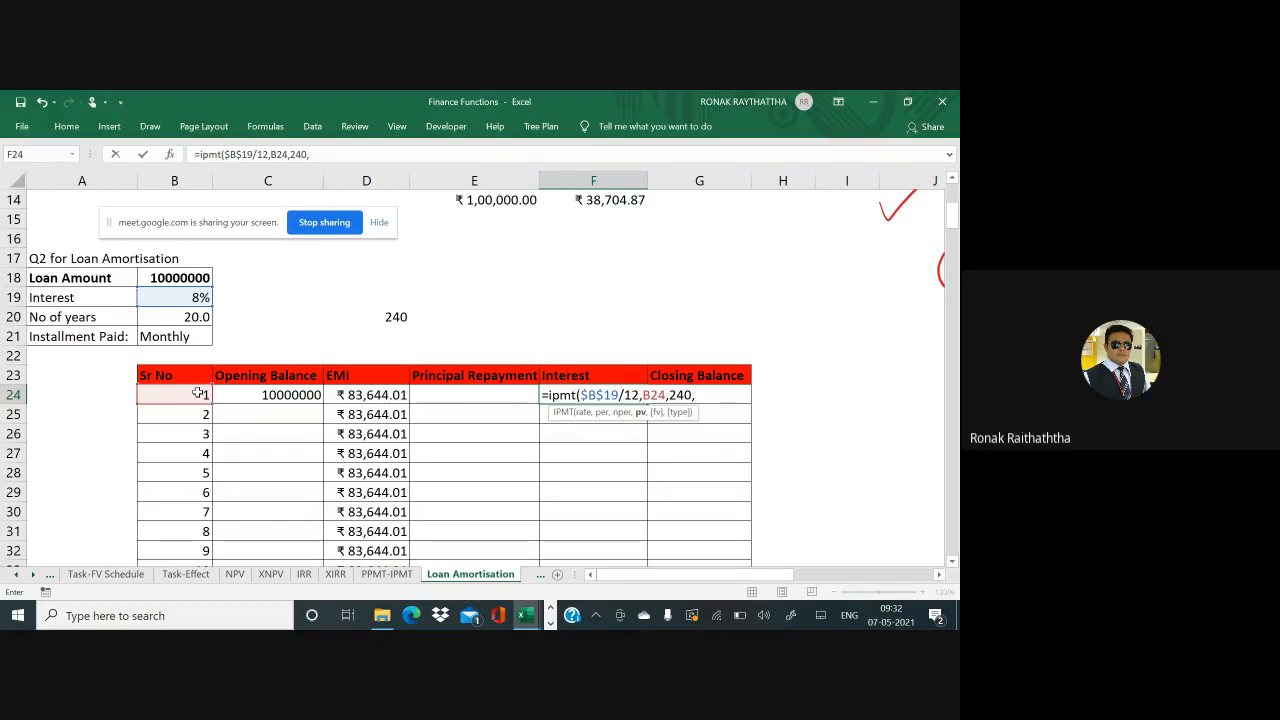
{"action": "type", "text": "-"}
{"action": "left_click", "coordinate": [185, 280]}
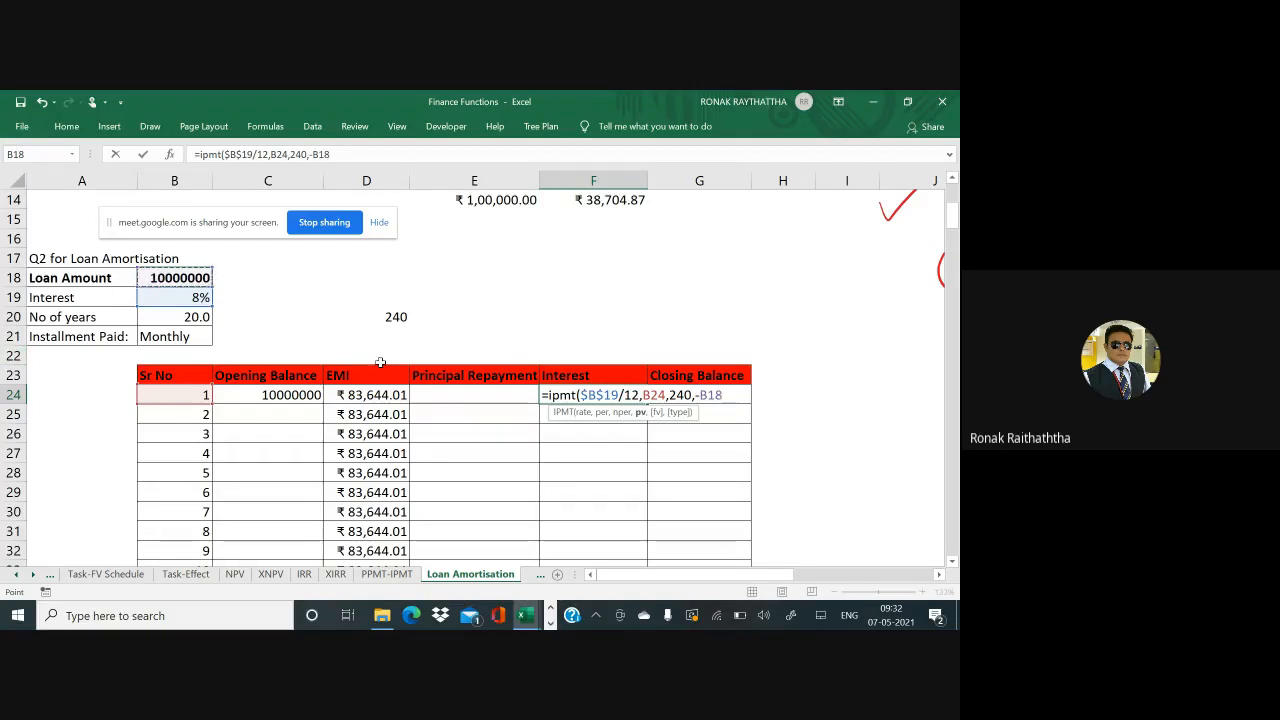
{"action": "key", "text": "F4"}
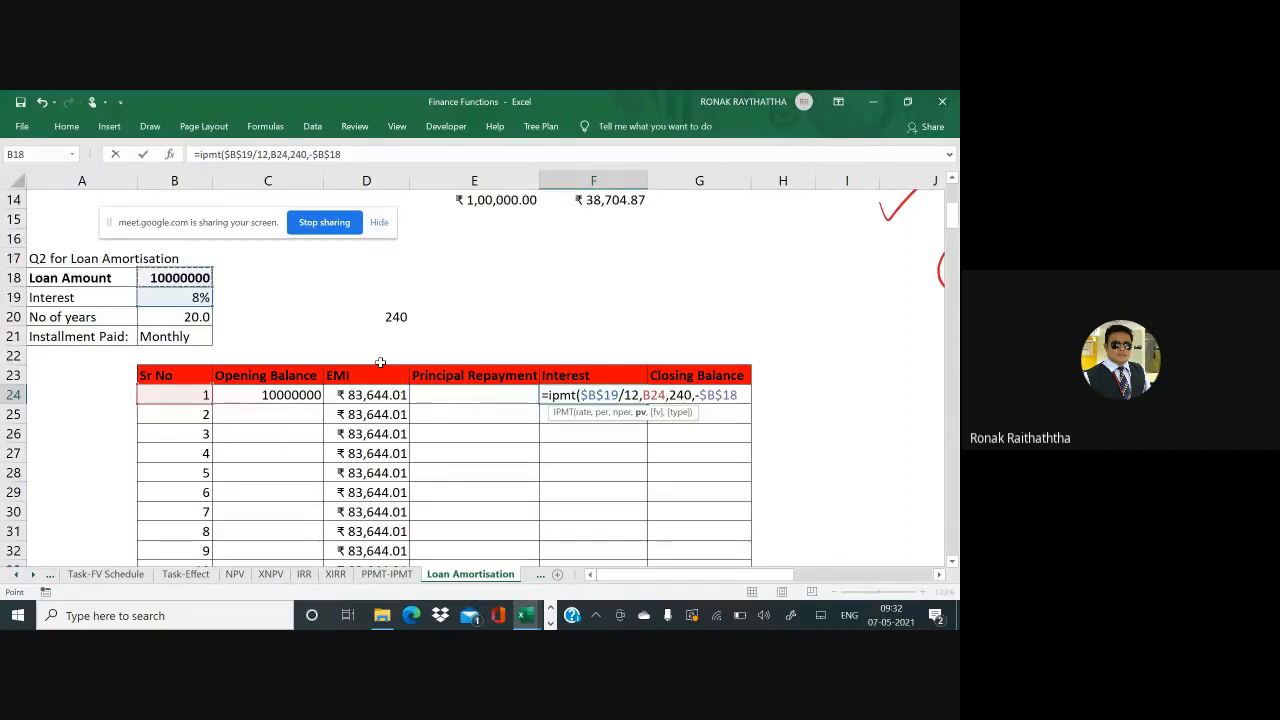
{"action": "type", "text": ","}
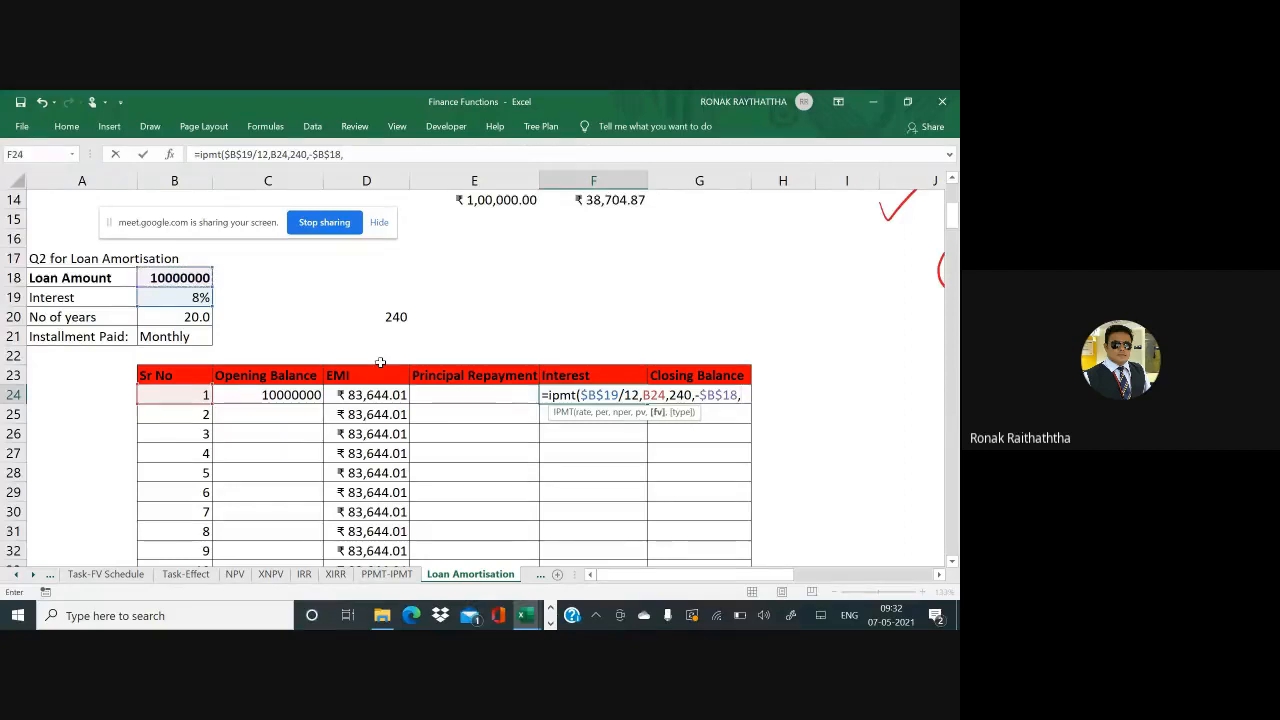
{"action": "type", "text": "0,"}
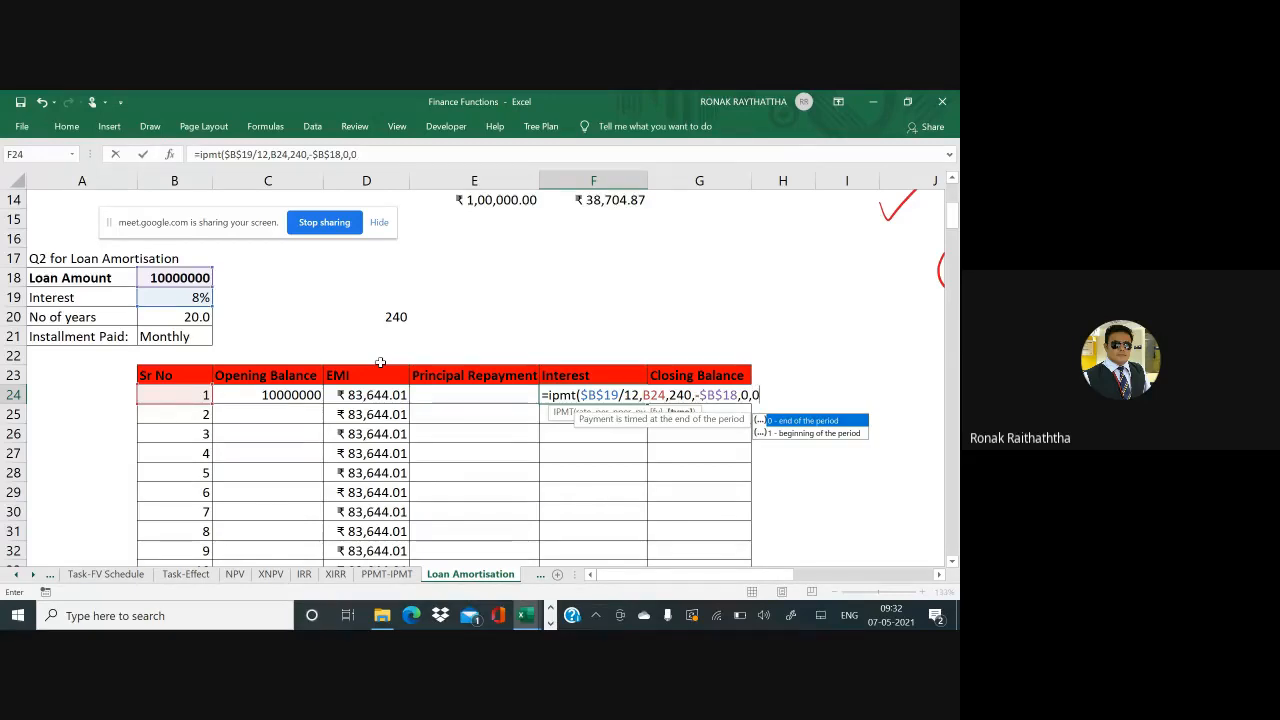
{"action": "type", "text": "0)"}
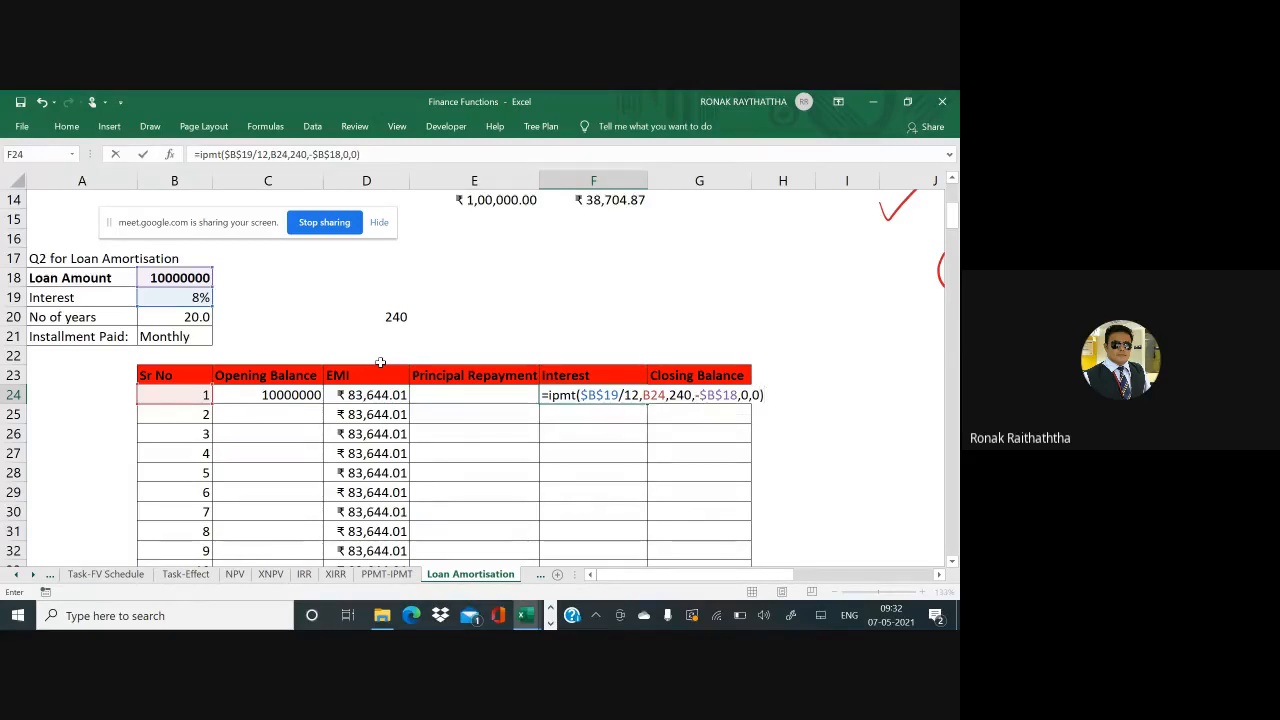
{"action": "key", "text": "Return"}
{"action": "key", "text": "Up"}
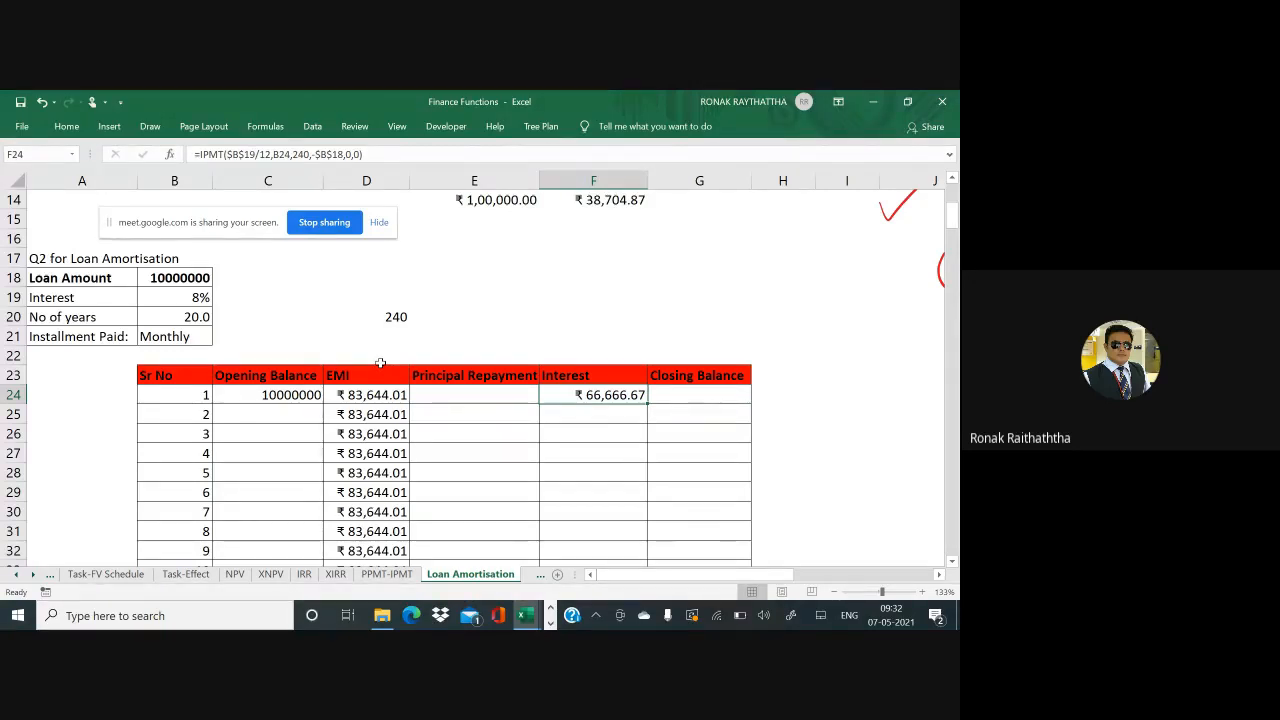
Copy the IPMT formula from F24 into F25:F263, month 2 showing ₹66,553.48
{"action": "key", "text": "ctrl+c"}
{"action": "key", "text": "Down"}
{"action": "key", "text": "shift+Down"}
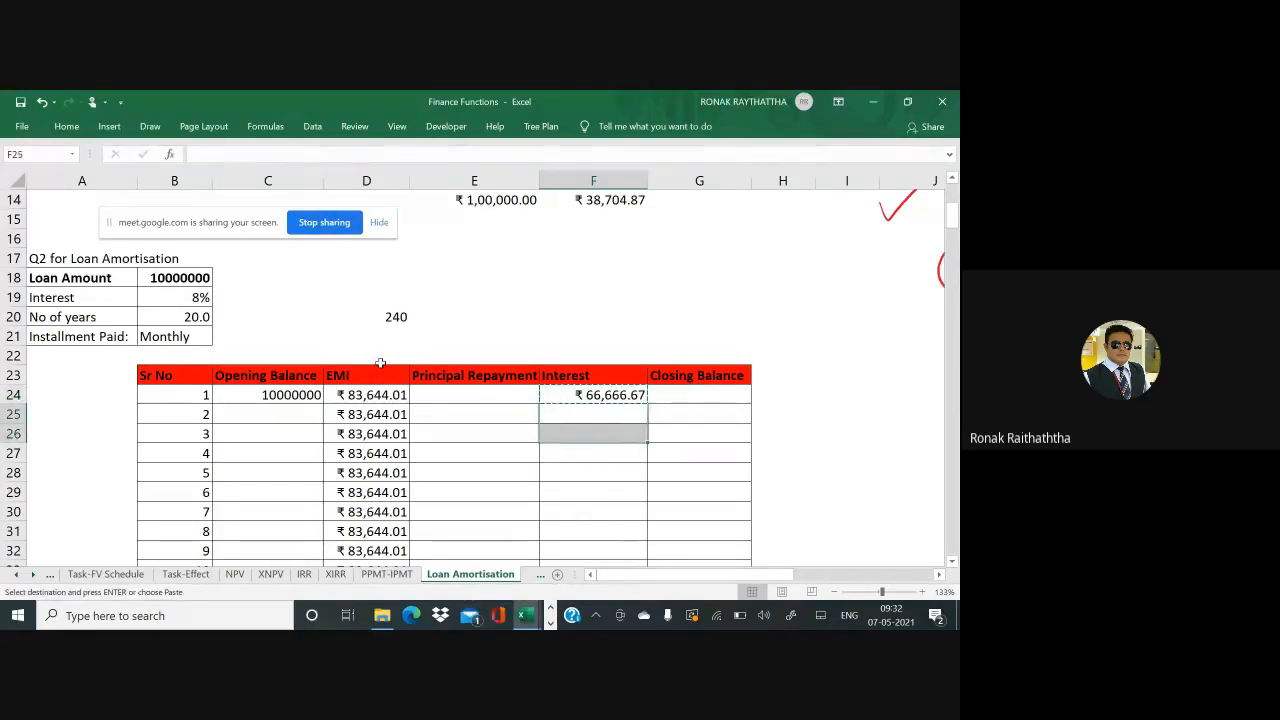
{"action": "key", "text": "shift+Down"}
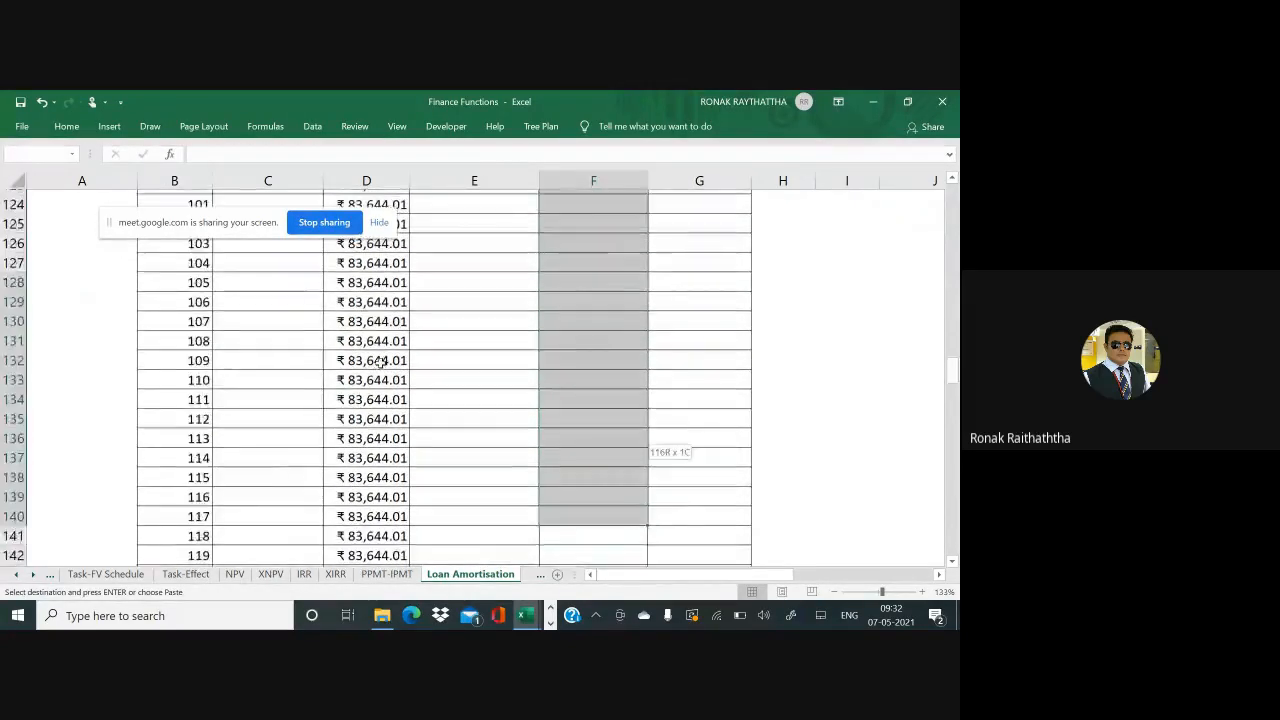
{"action": "key", "text": "shift+Down"}
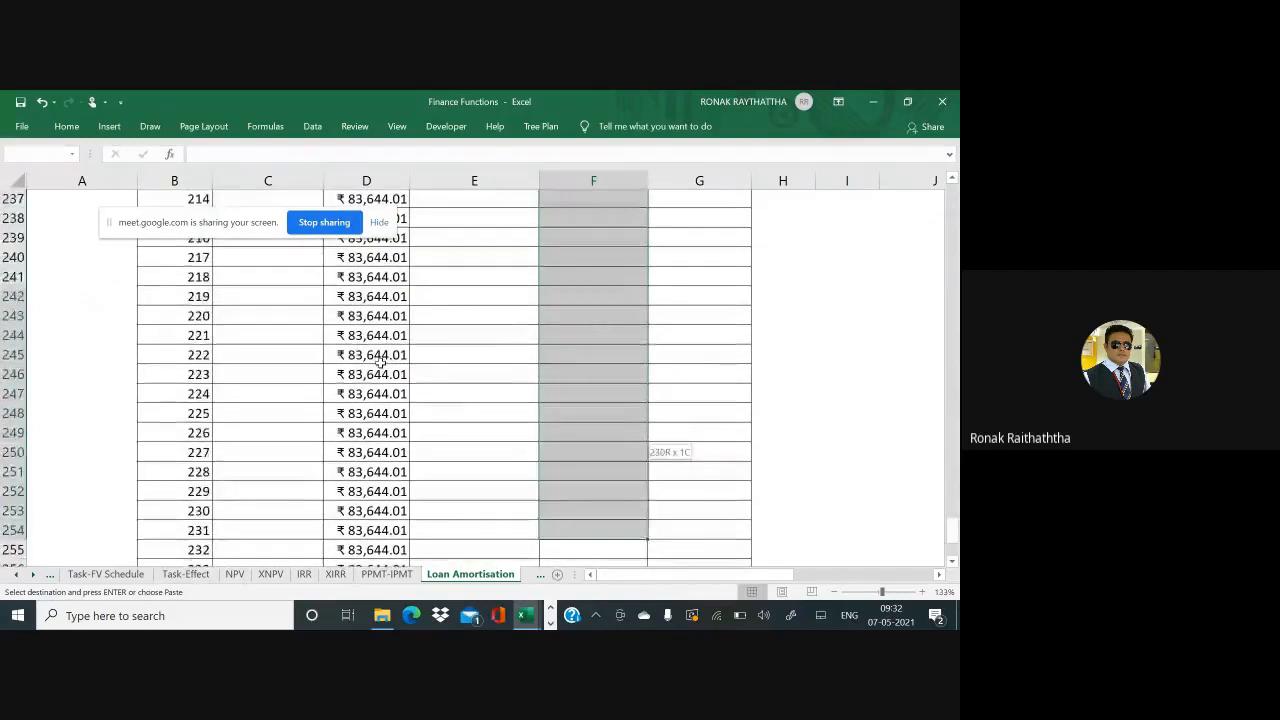
{"action": "key", "text": "shift+Up"}
{"action": "key", "text": "shift+Up"}
{"action": "key", "text": "shift+Up"}
{"action": "key", "text": "shift+Up"}
{"action": "key", "text": "shift+Up"}
{"action": "key", "text": "shift+Up"}
{"action": "key", "text": "shift+Up"}
{"action": "key", "text": "shift+Up"}
{"action": "key", "text": "shift+Up"}
{"action": "key", "text": "shift+Up"}
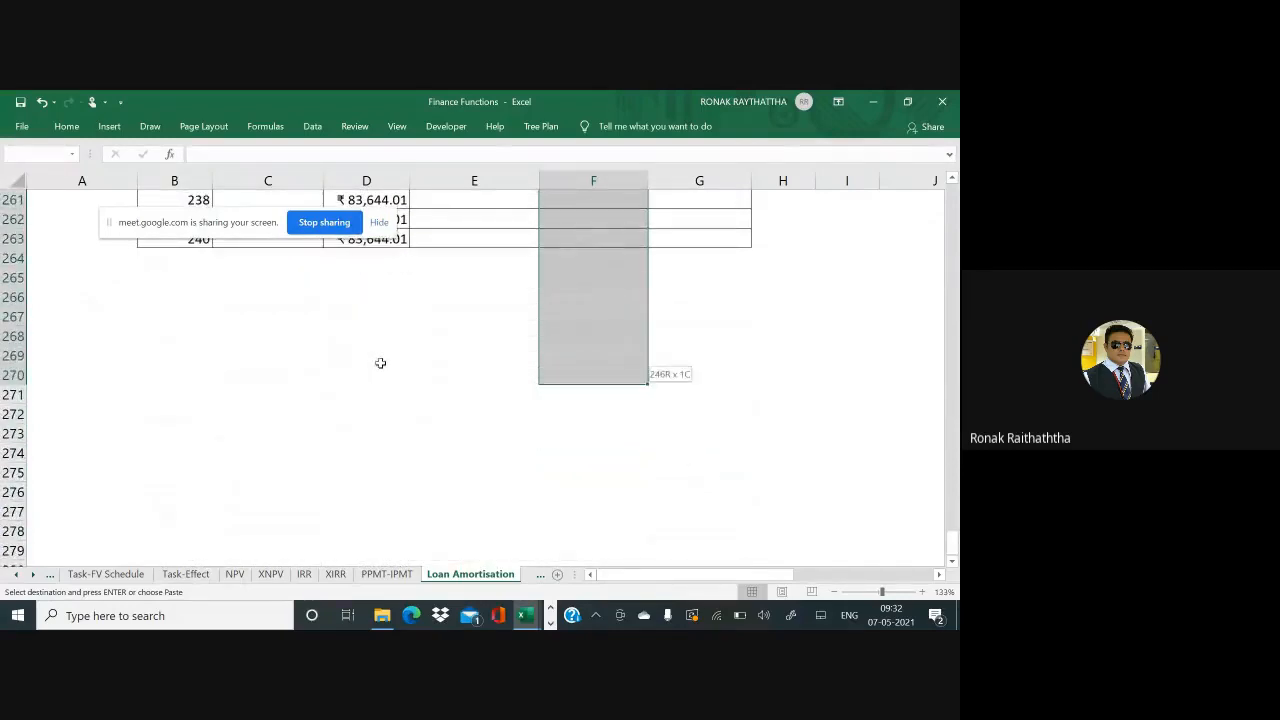
{"action": "key", "text": "Return"}
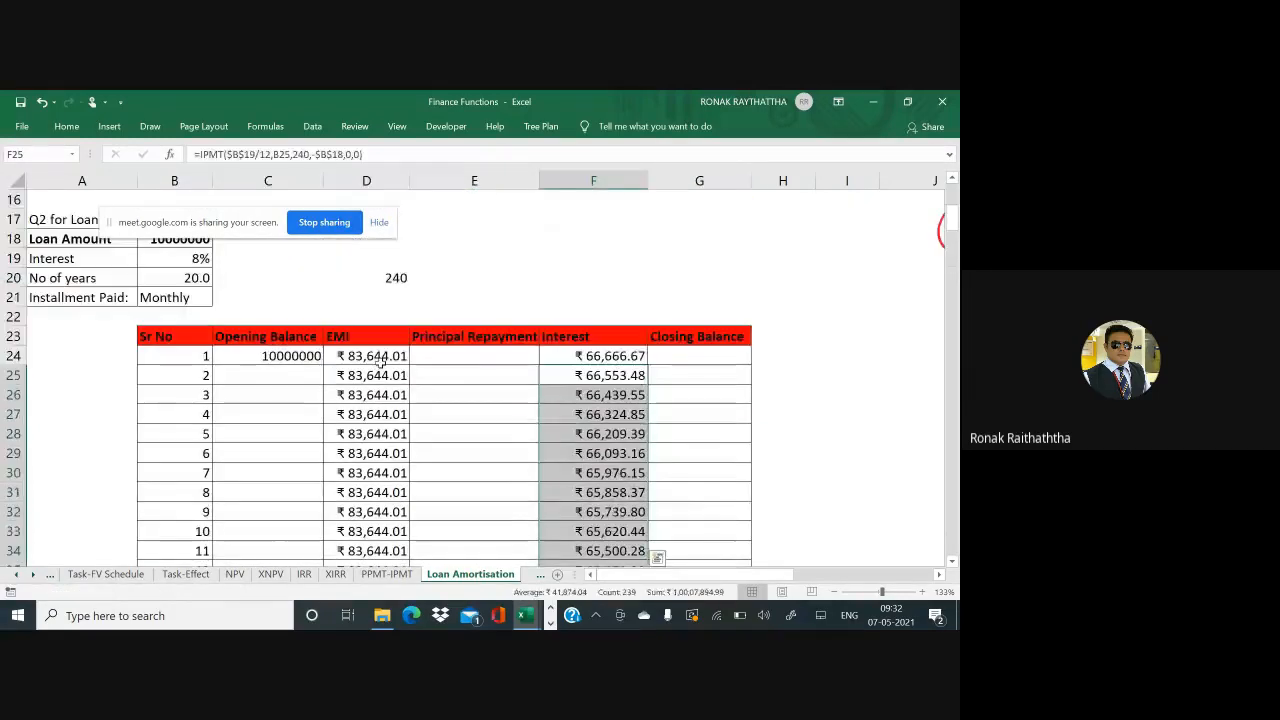
{"action": "key", "text": "Up"}
{"action": "key", "text": "Left"}
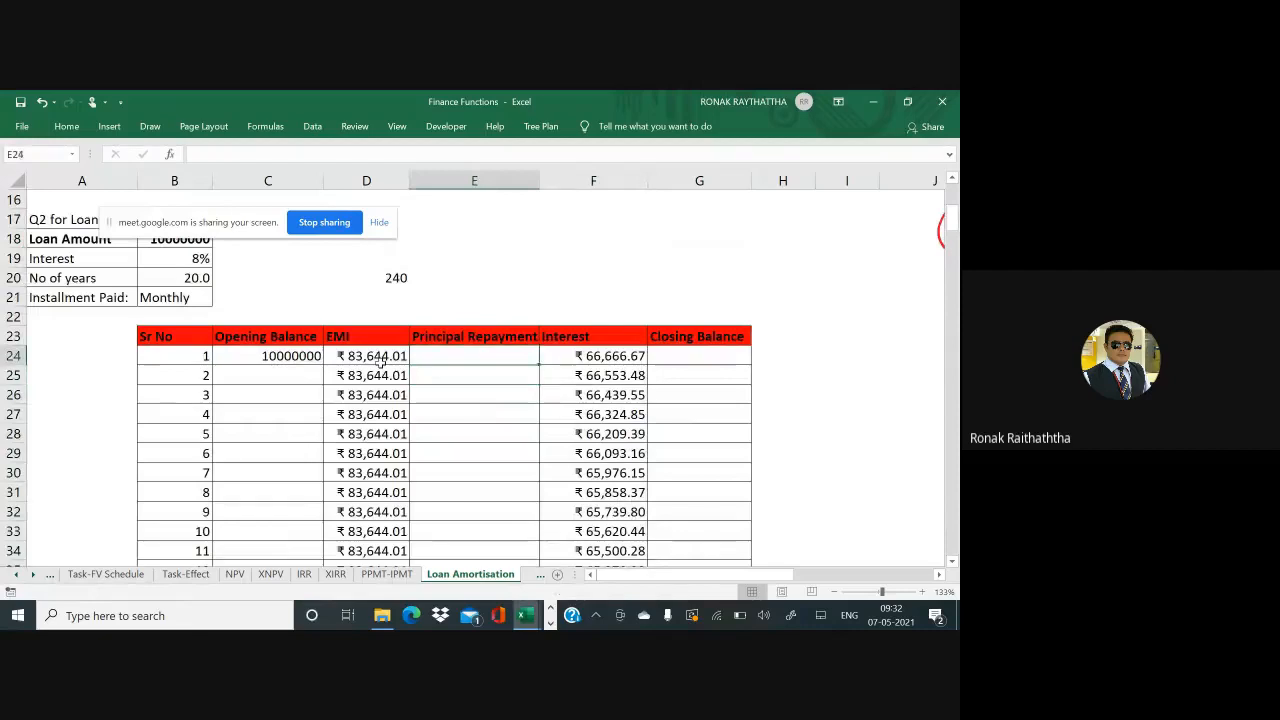
Compute the first principal repayment in E24 as EMI minus interest, =D24-F24
{"action": "key", "text": "F2"}
{"action": "type", "text": "="}
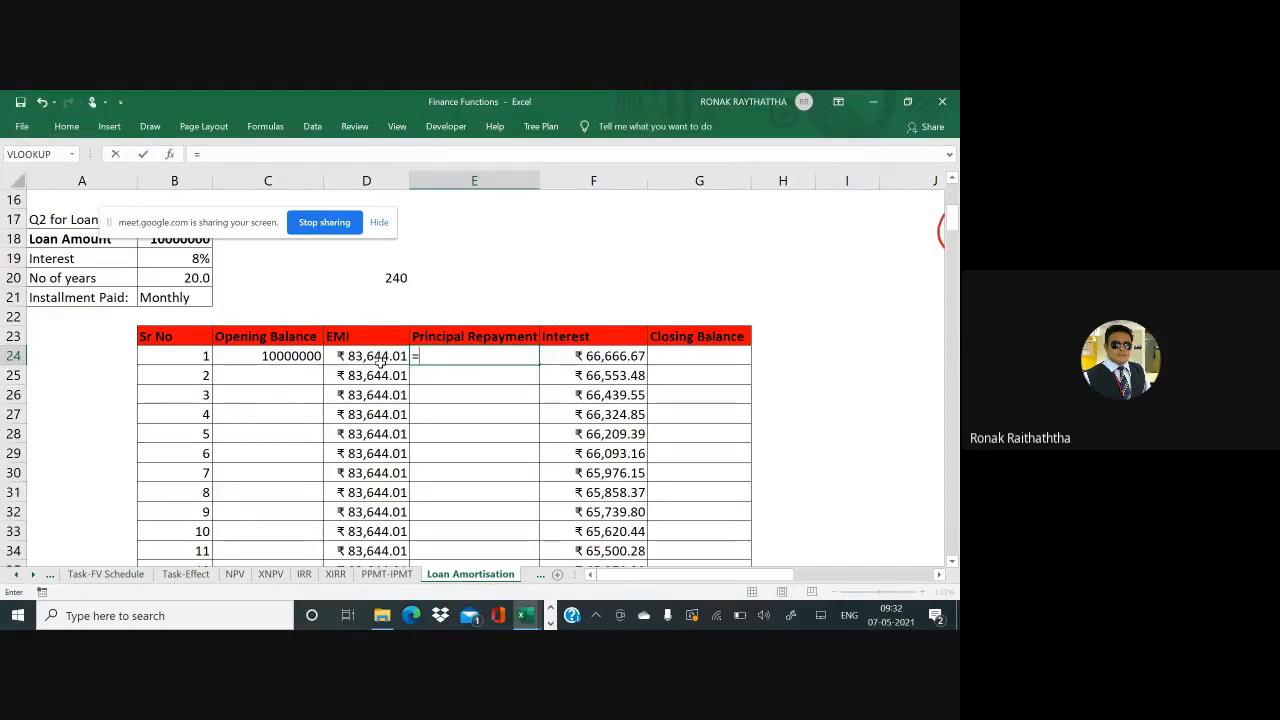
{"action": "left_click", "coordinate": [380, 357]}
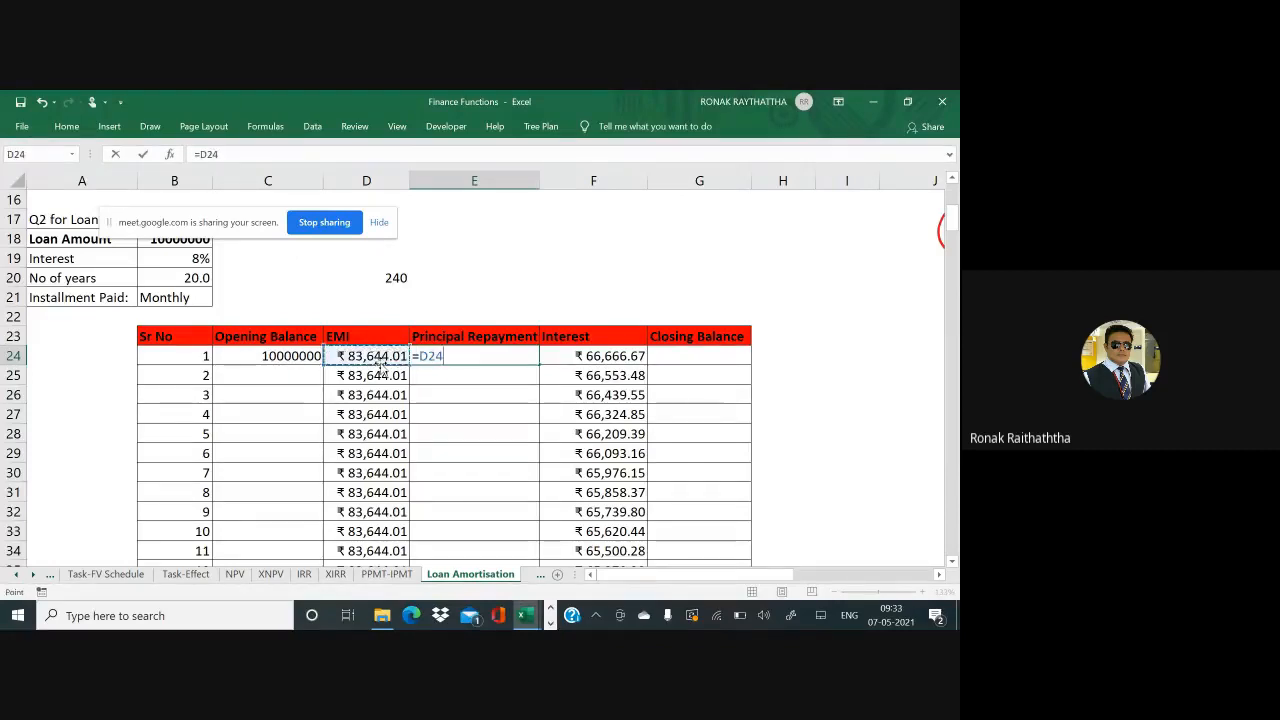
{"action": "type", "text": "-"}
{"action": "key", "text": "Right"}
{"action": "key", "text": "Right"}
{"action": "key", "text": "Return"}
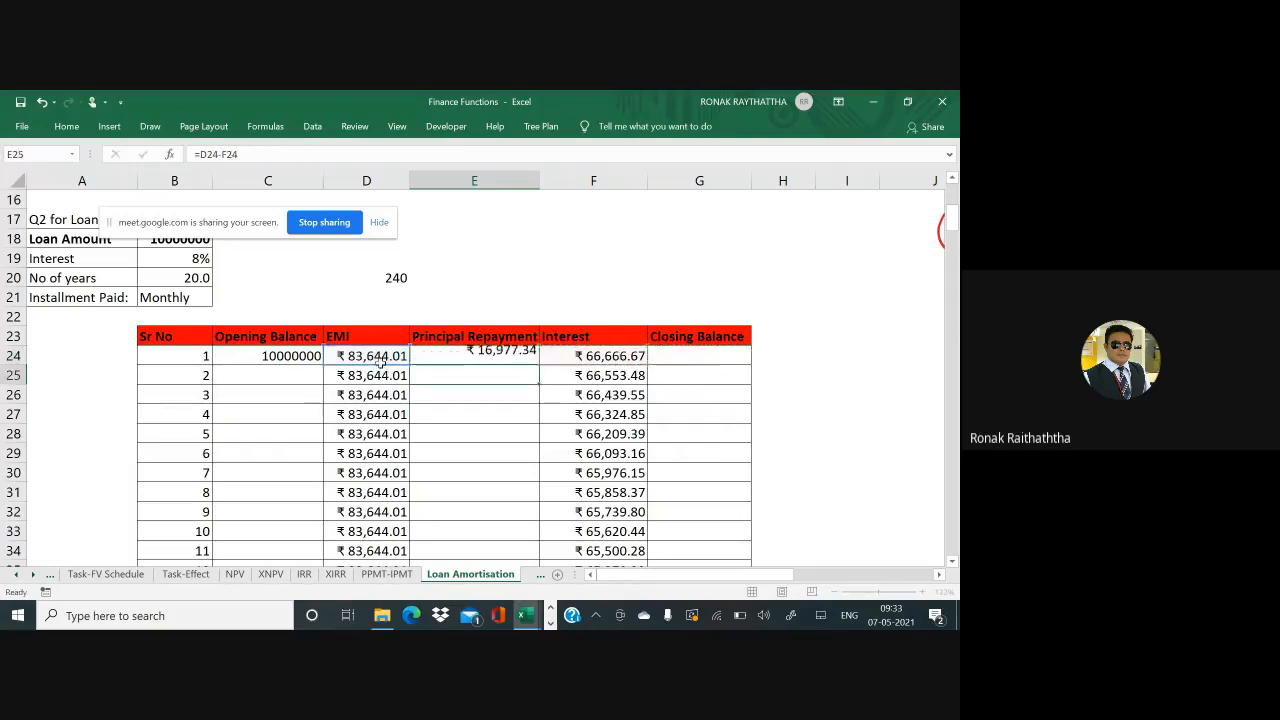
{"action": "key", "text": "Up"}
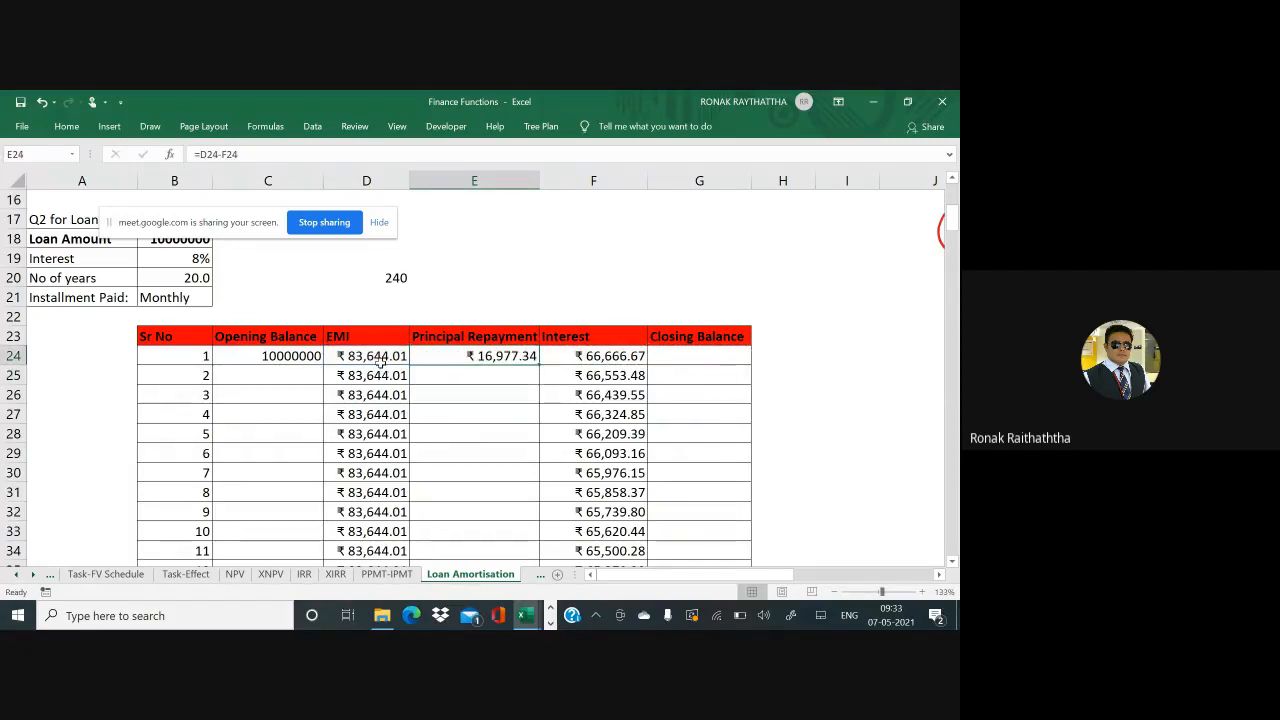
Replace it with =PPMT($B$19/12,B24,240,-$B$18,0,0), giving ₹16,977.34
{"action": "type", "text": "="}
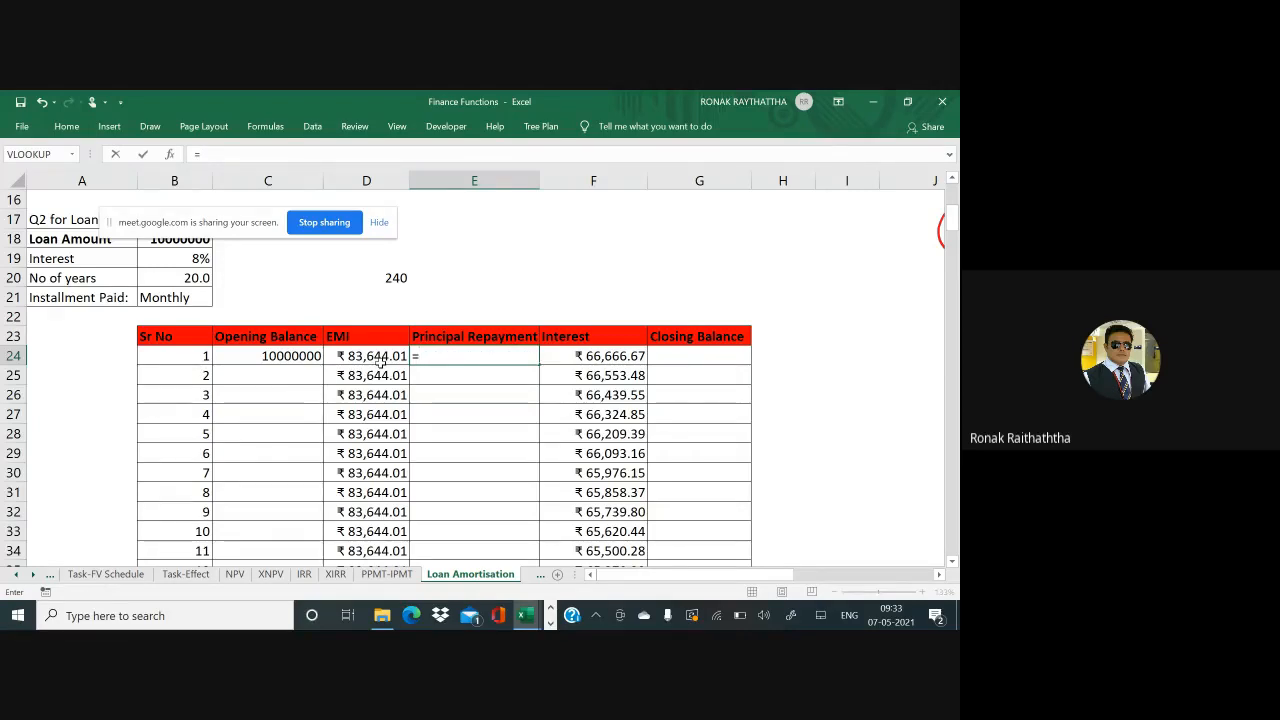
{"action": "type", "text": "ppmt"}
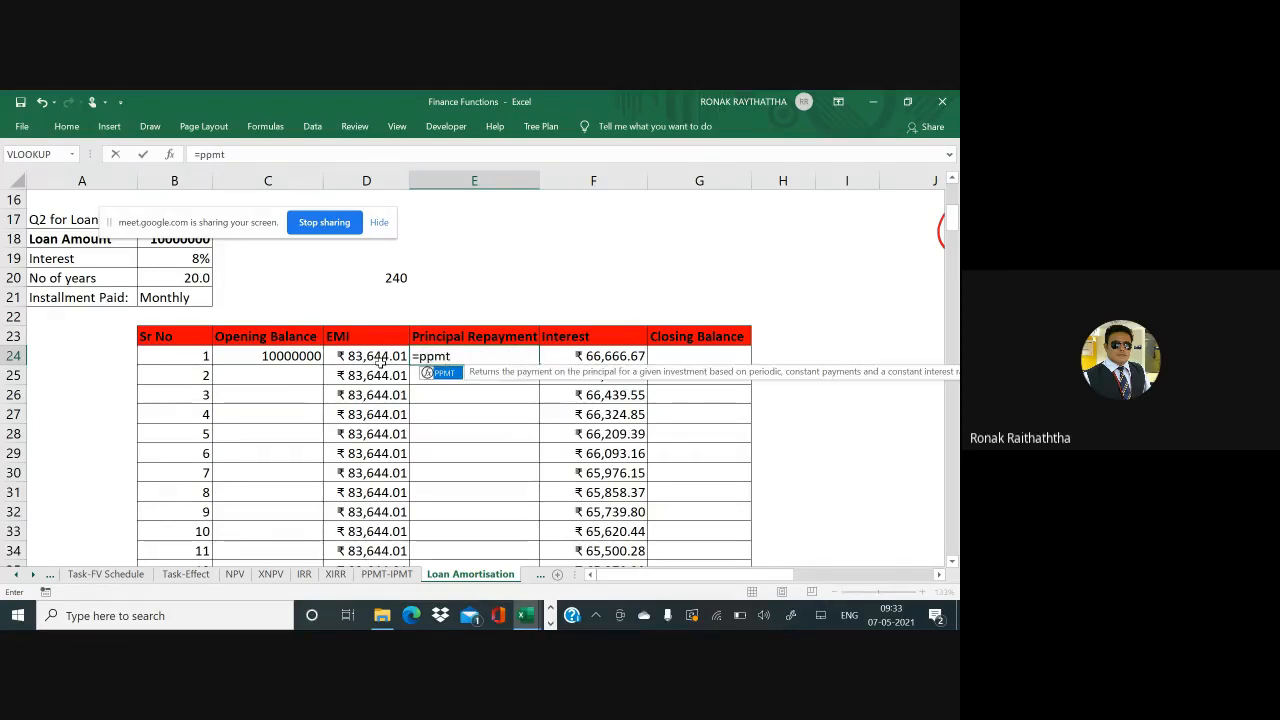
{"action": "type", "text": "("}
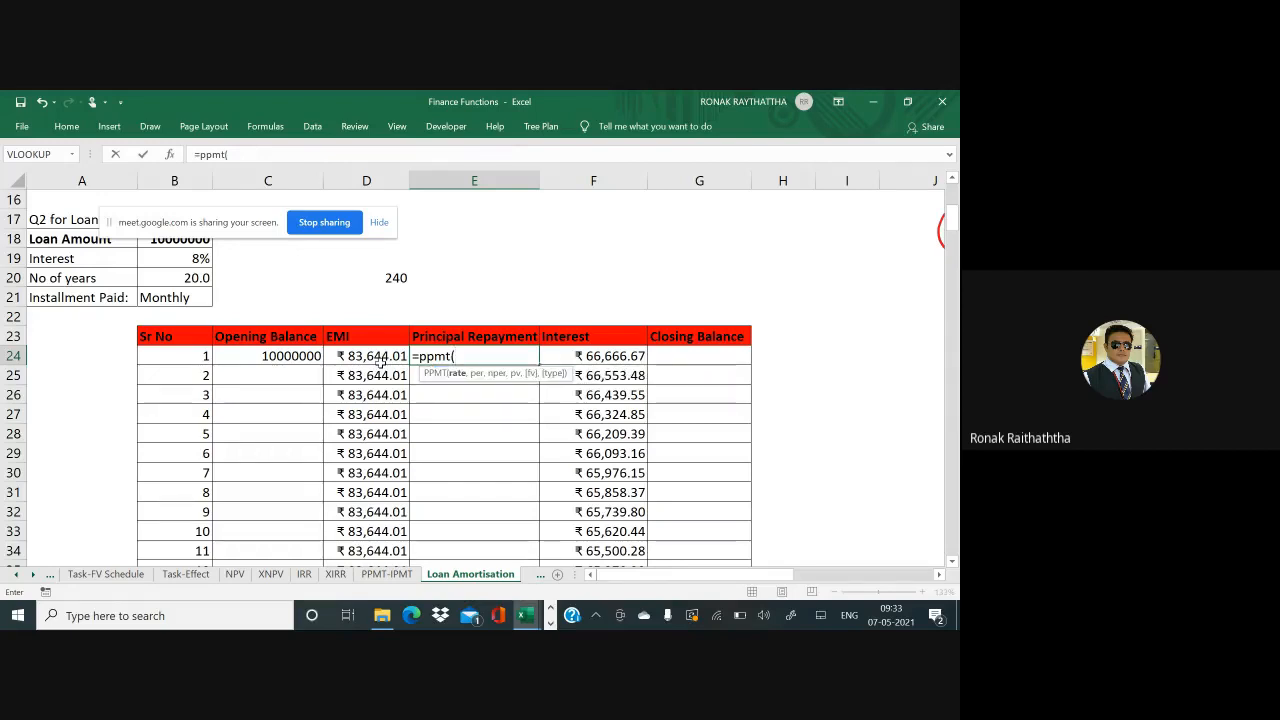
{"action": "left_click", "coordinate": [187, 259]}
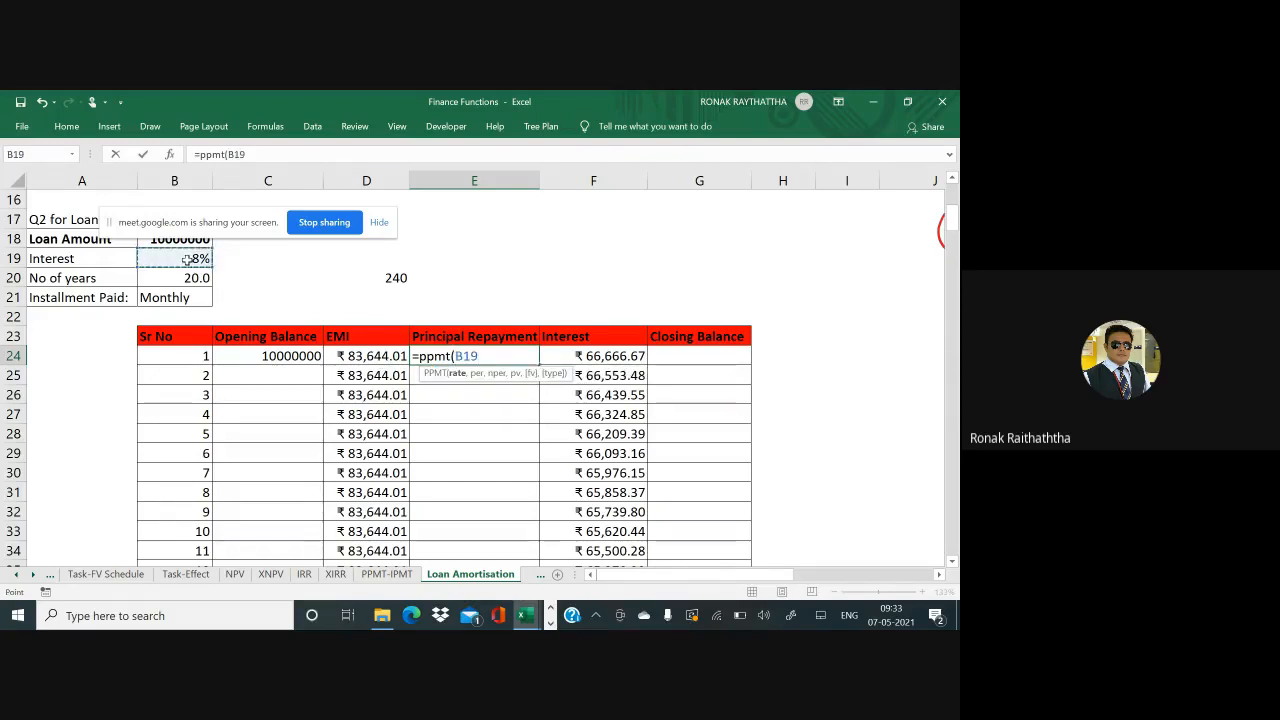
{"action": "type", "text": "/12"}
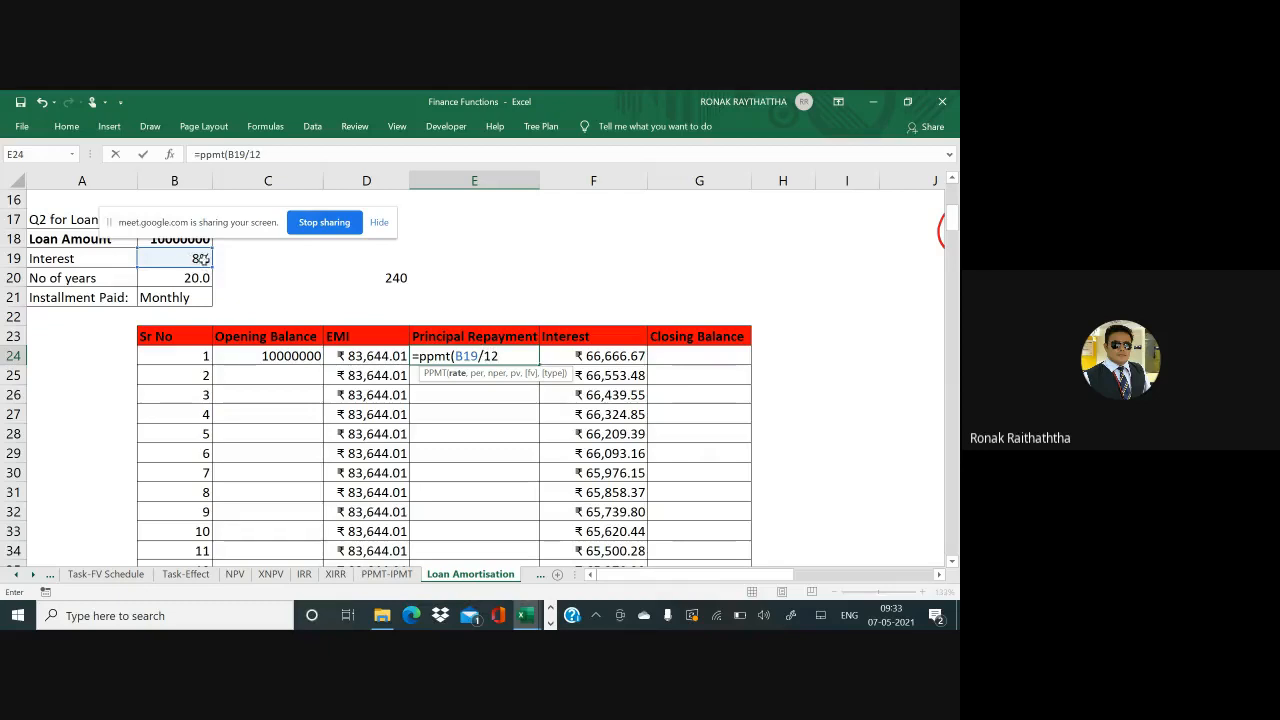
{"action": "left_click", "coordinate": [455, 356]}
{"action": "key", "text": "F4"}
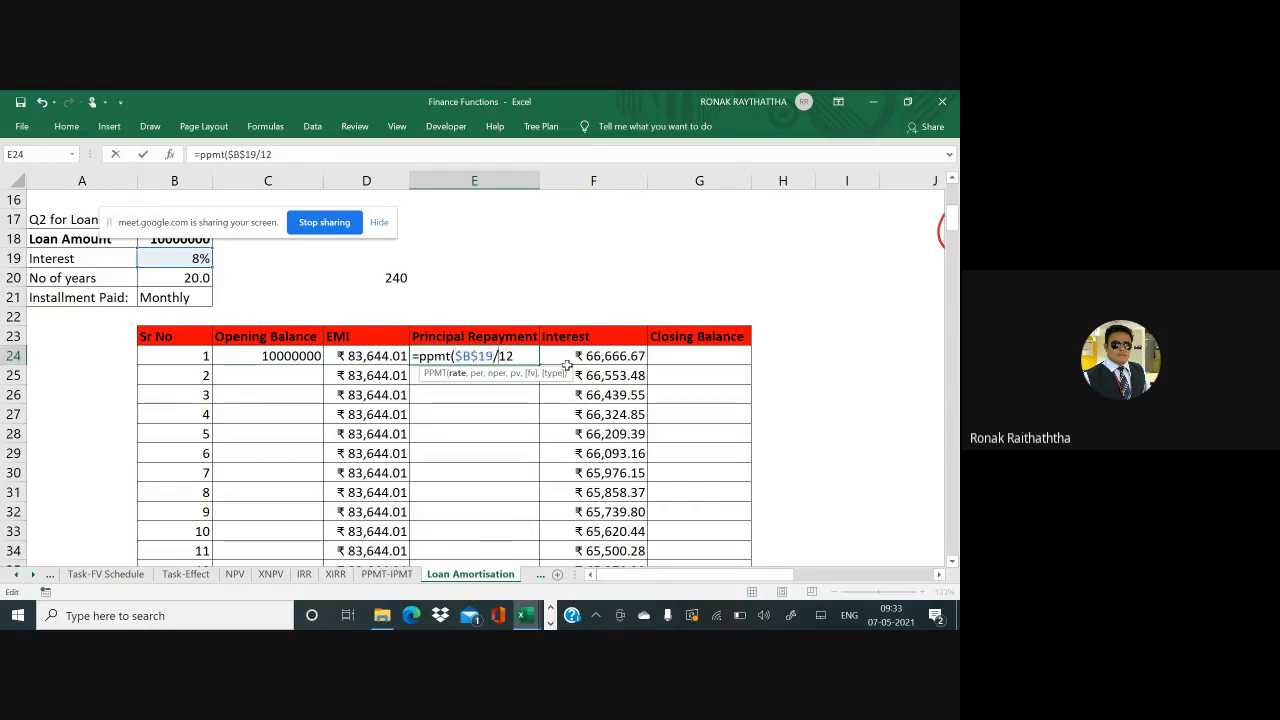
{"action": "type", "text": ","}
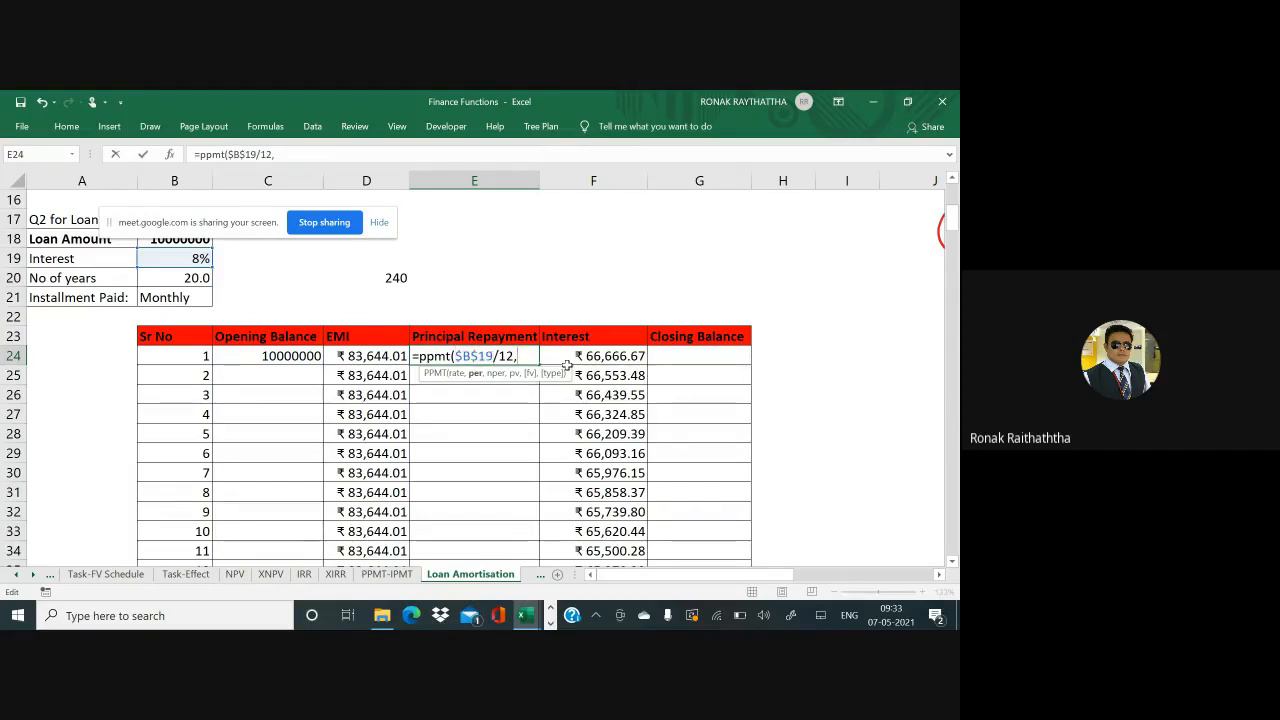
{"action": "left_click", "coordinate": [190, 358]}
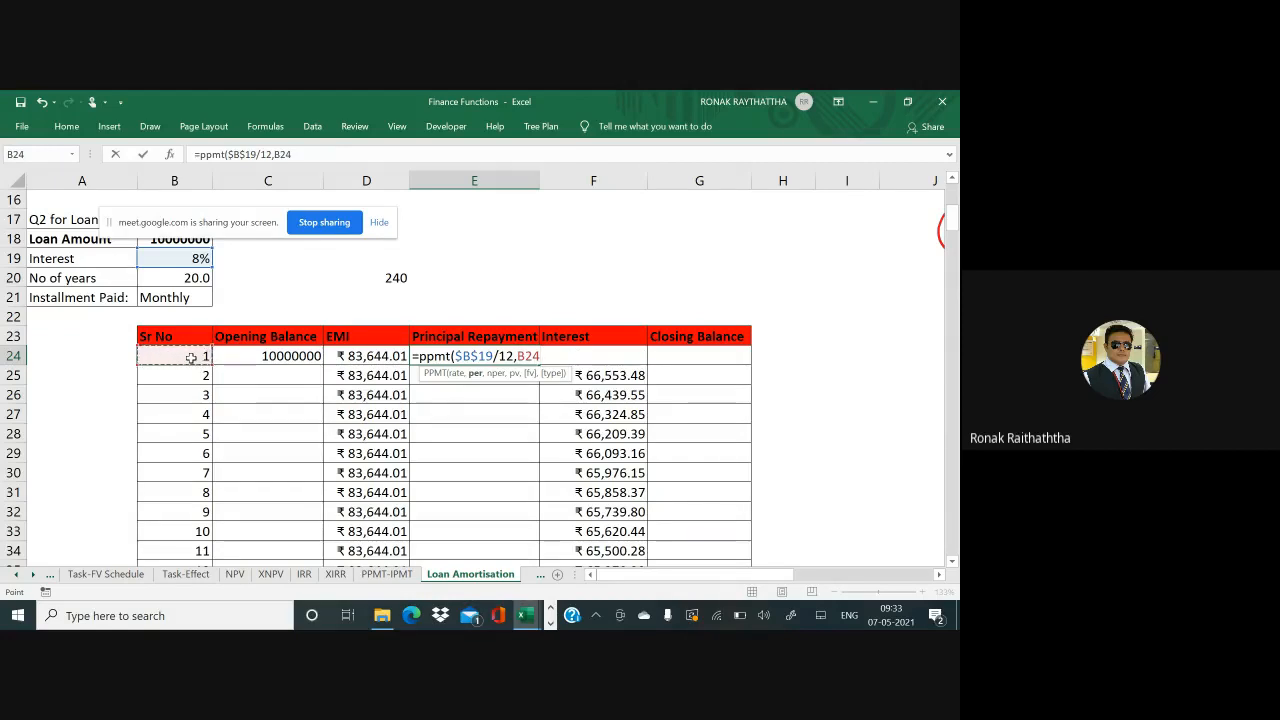
{"action": "type", "text": ","}
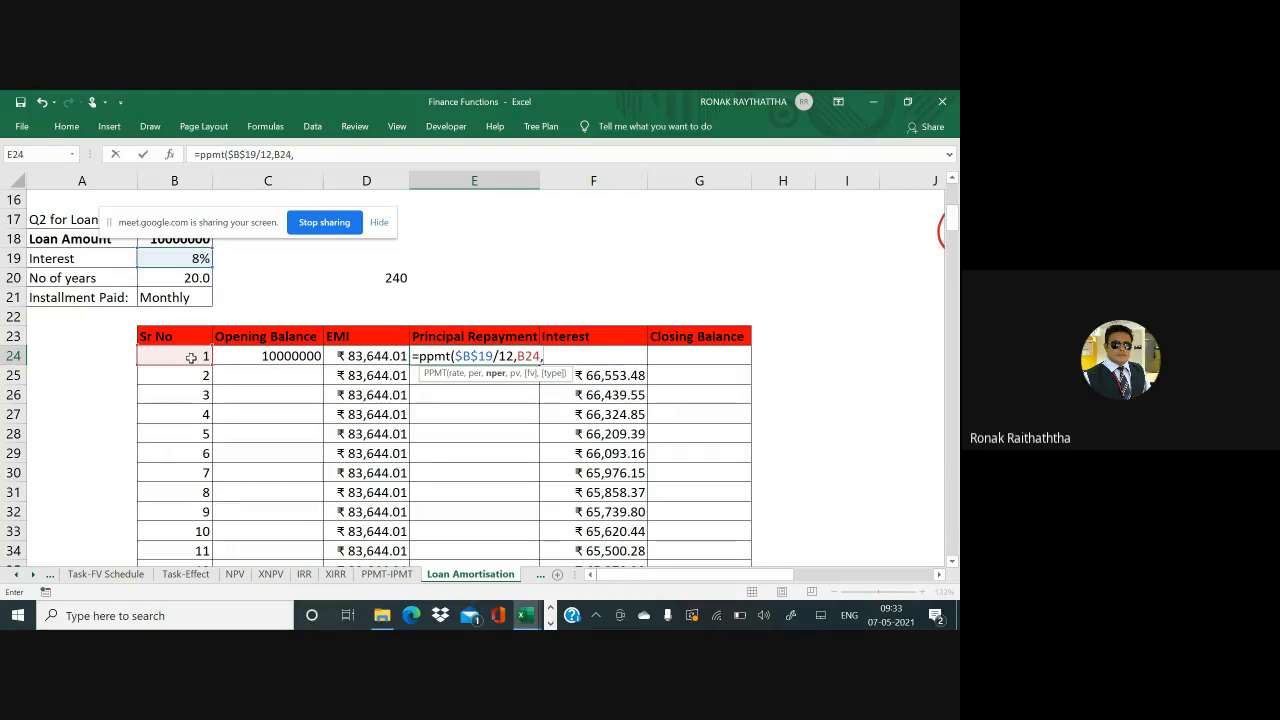
{"action": "type", "text": "240,-"}
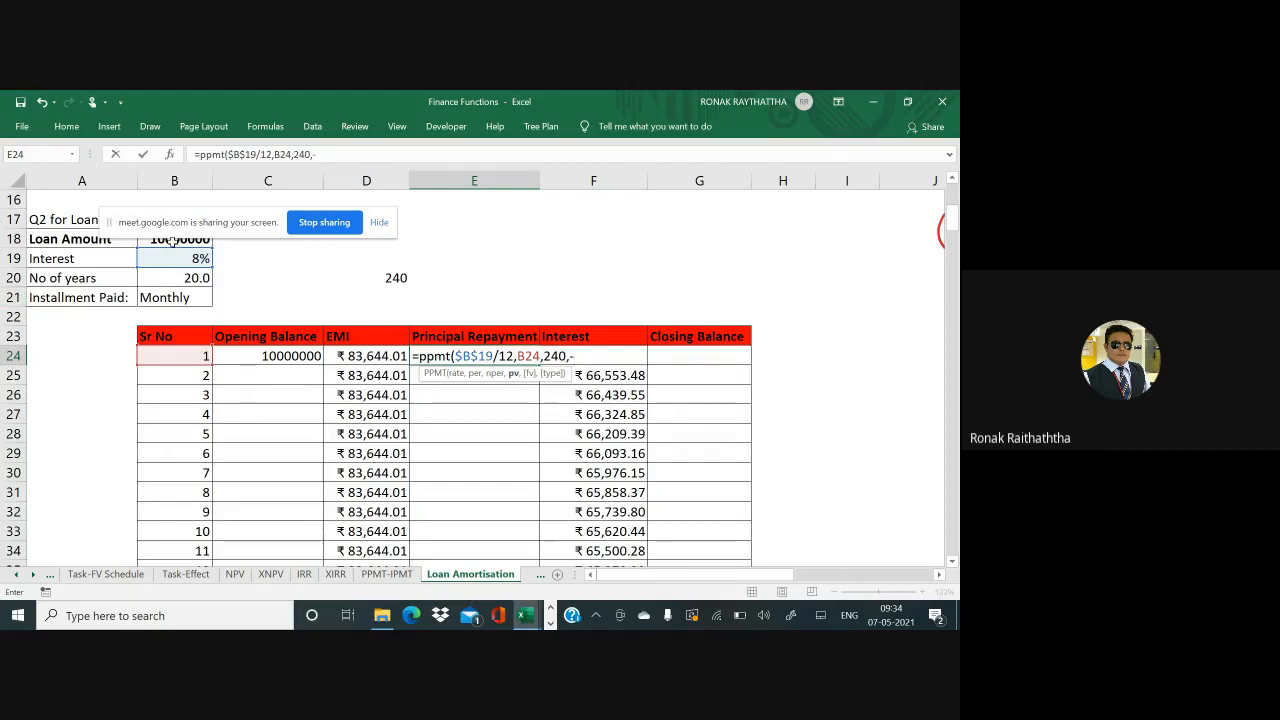
{"action": "left_click", "coordinate": [172, 242]}
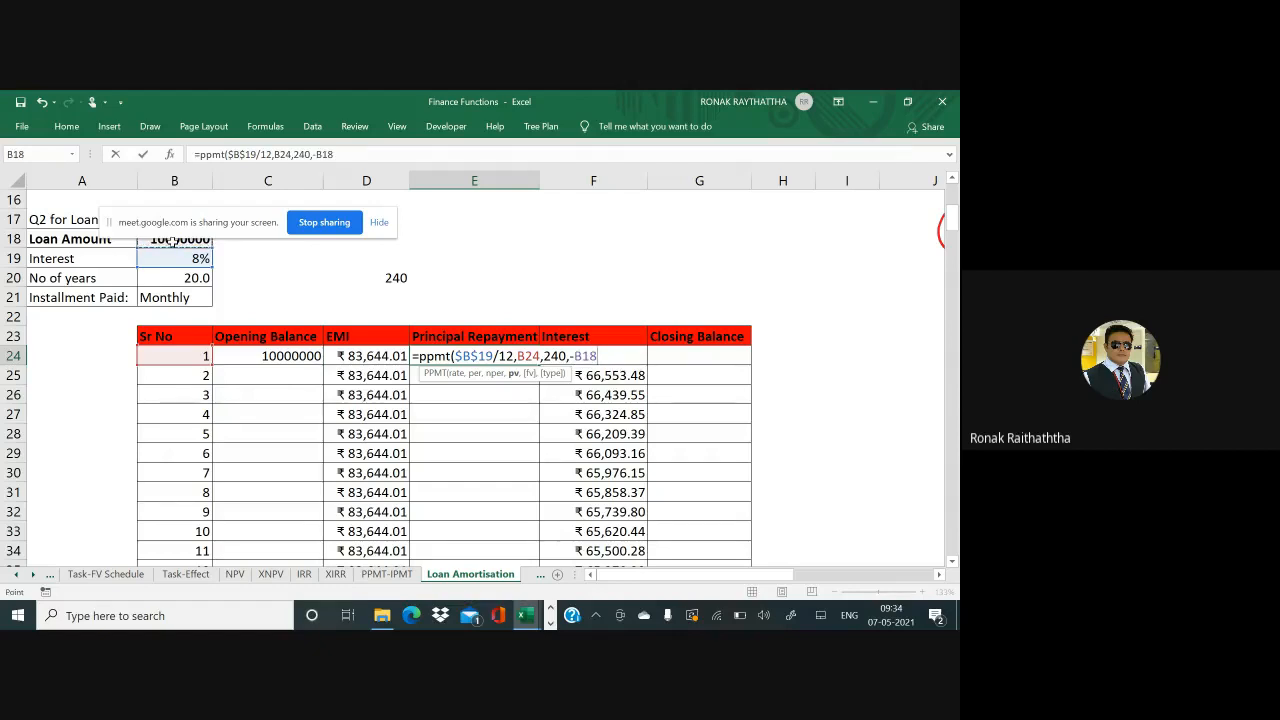
{"action": "key", "text": "F4"}
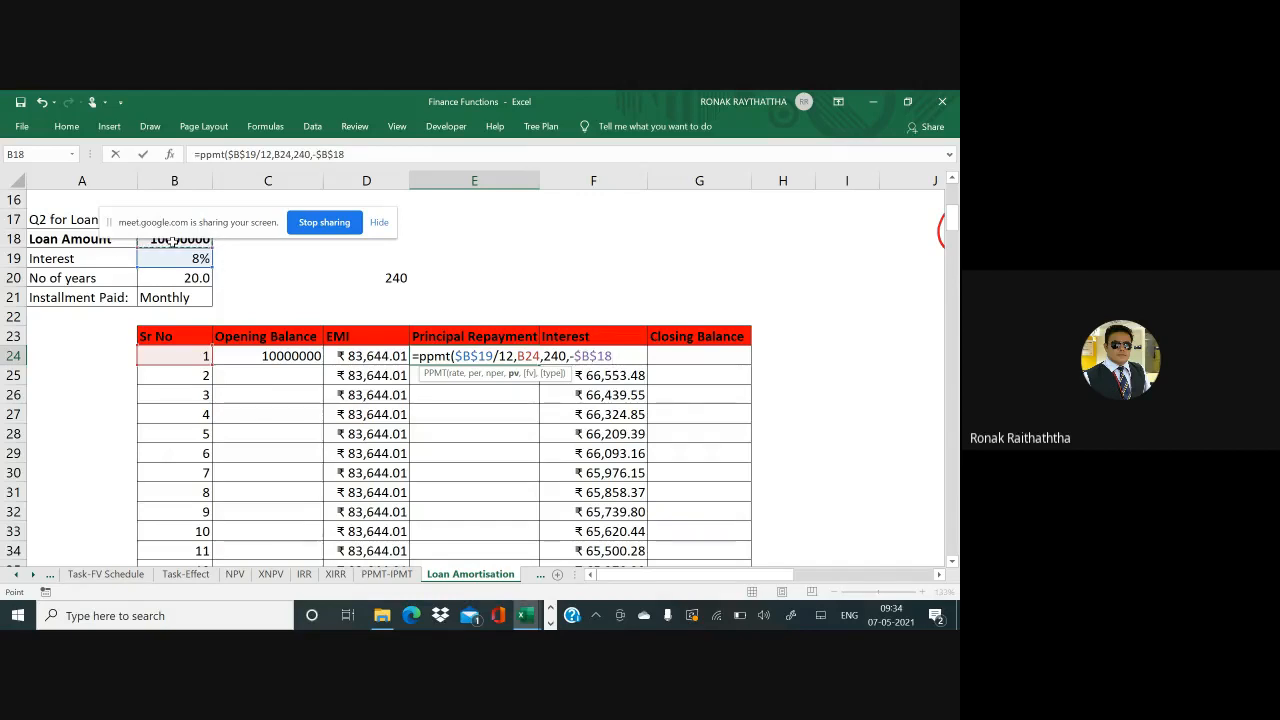
{"action": "type", "text": ",0,"}
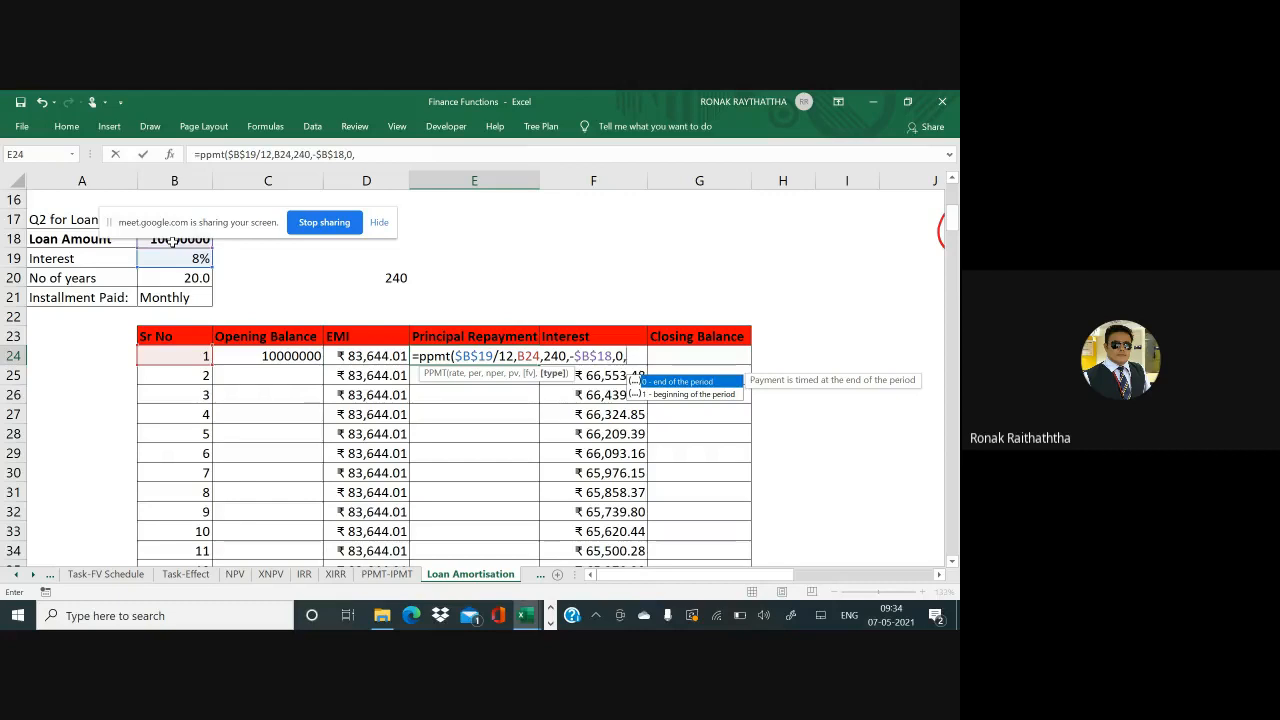
{"action": "type", "text": "0)"}
{"action": "key", "text": "ctrl+Return"}
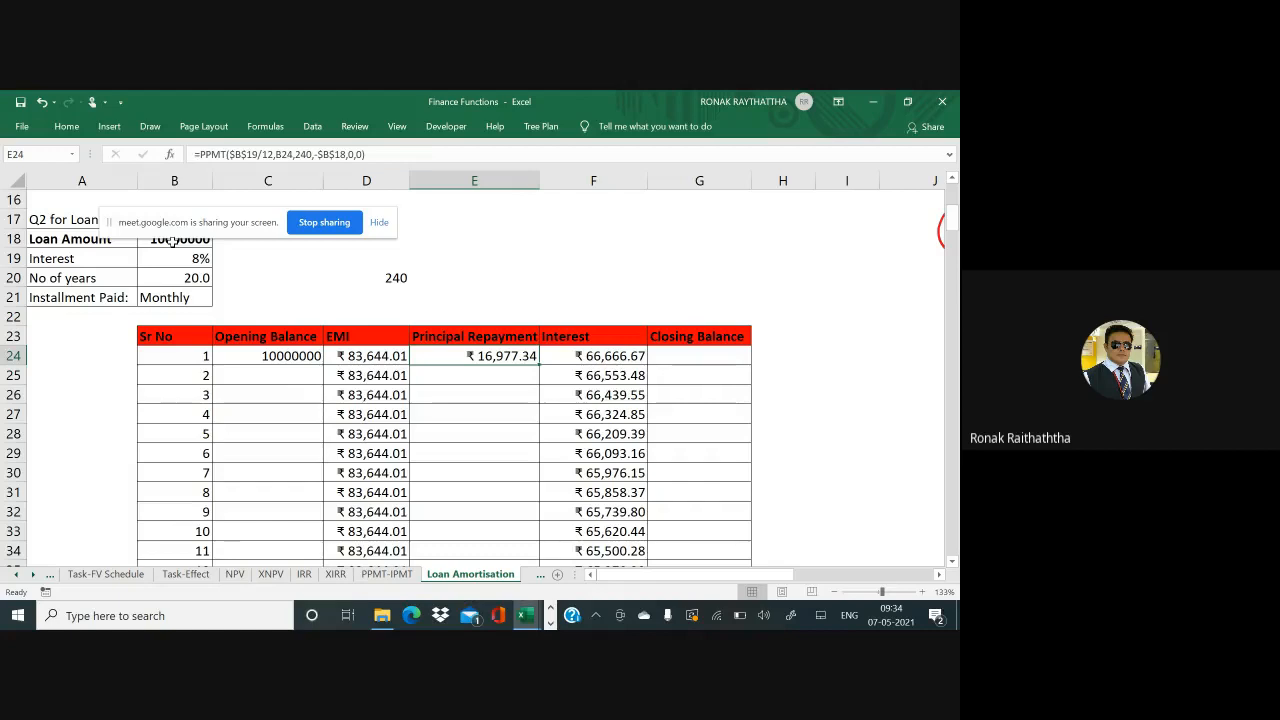
Fill the PPMT formula down E24:E263, month 2 showing ₹17,090.52
{"action": "key", "text": "Left"}
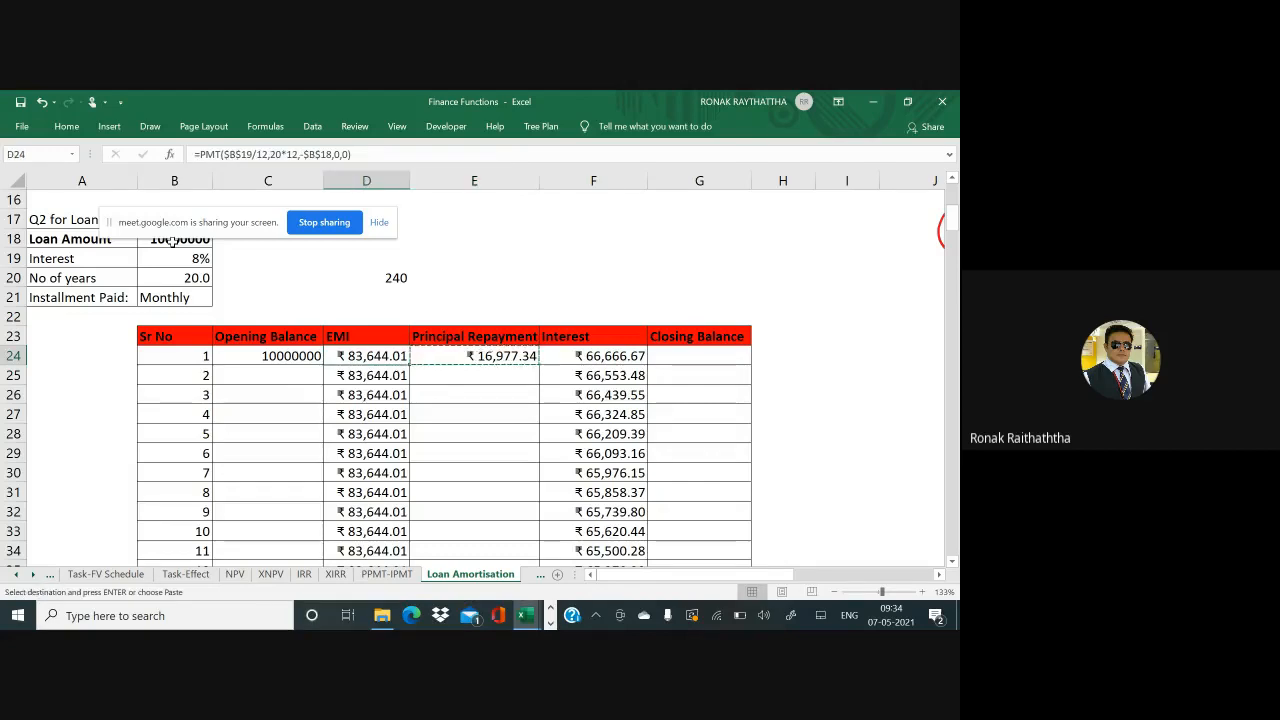
{"action": "key", "text": "ctrl+Down"}
{"action": "key", "text": "Right"}
{"action": "key", "text": "ctrl+shift+Up"}
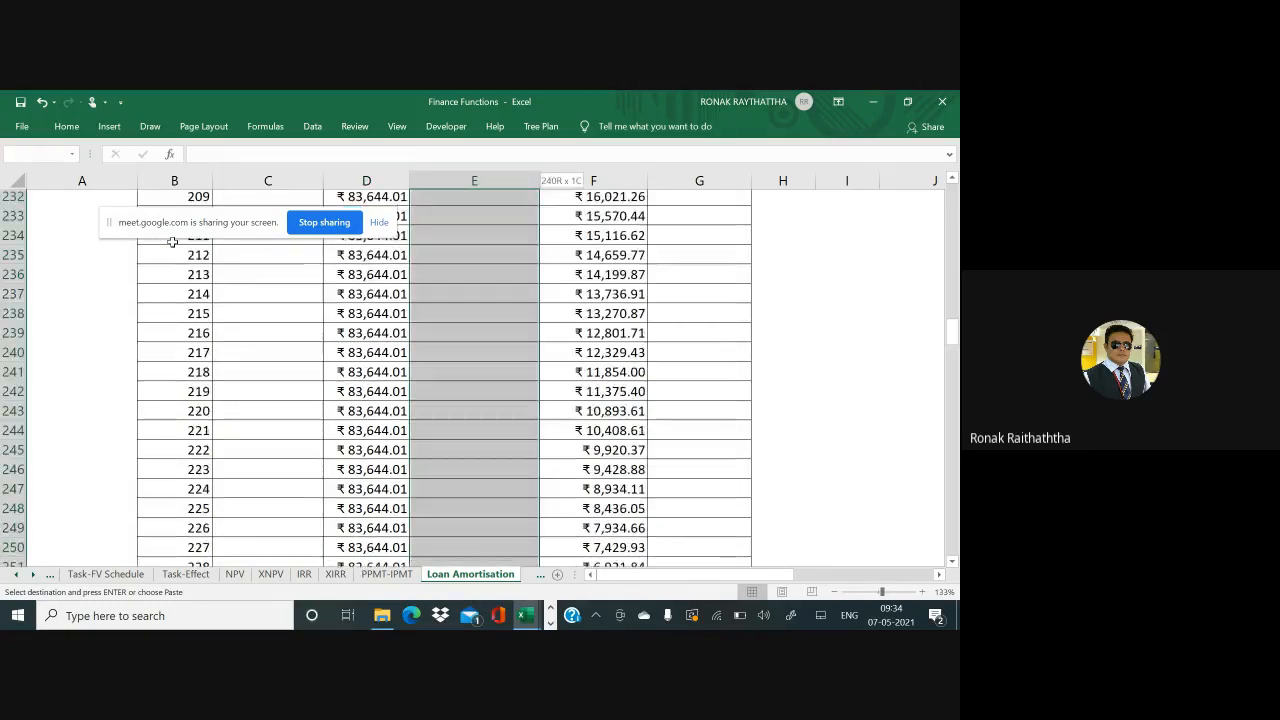
{"action": "key", "text": "Return"}
{"action": "key", "text": "ctrl+Up"}
{"action": "scroll", "coordinate": [172, 241], "scroll_direction": "up", "scroll_amount": 1}
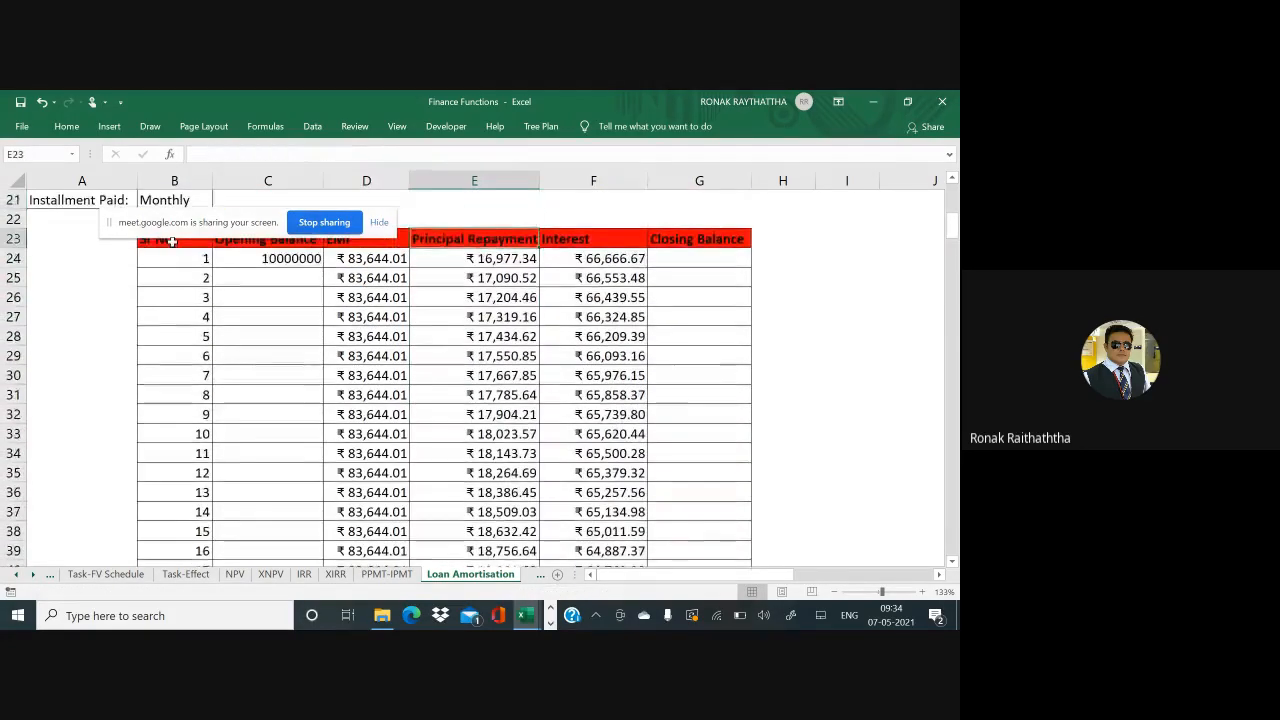
{"action": "key", "text": "Down"}
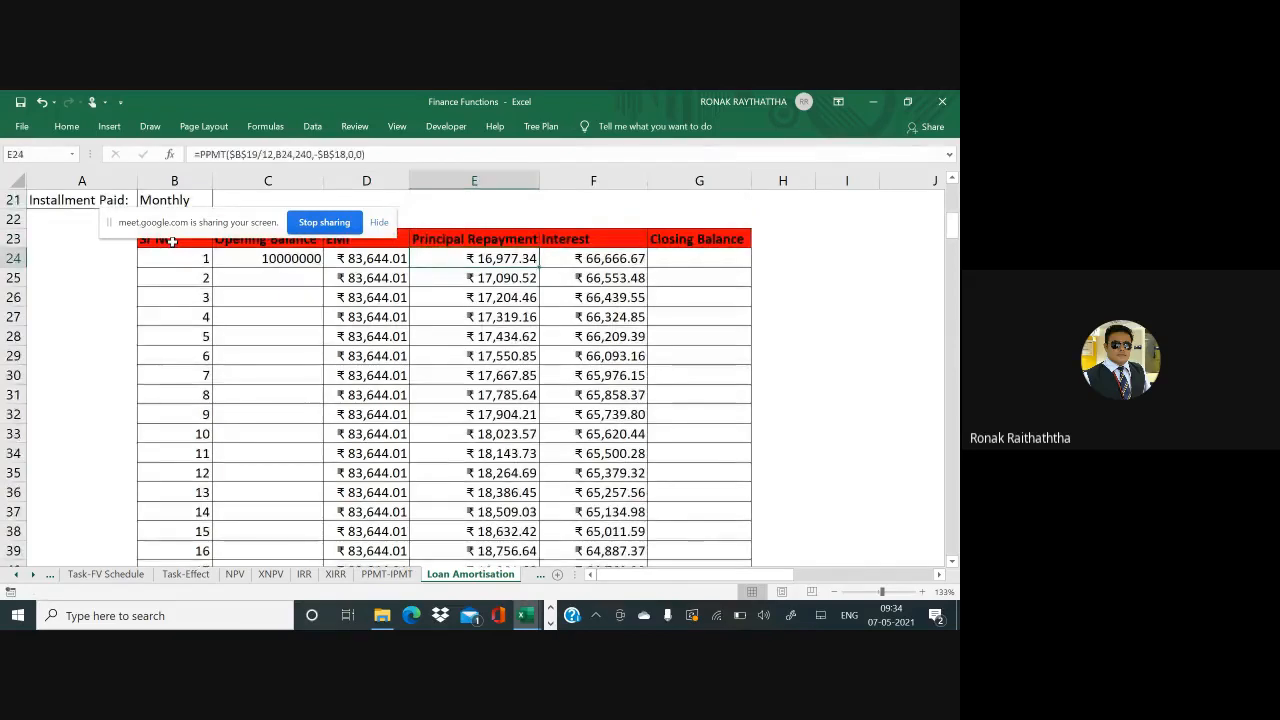
{"action": "key", "text": "Down"}
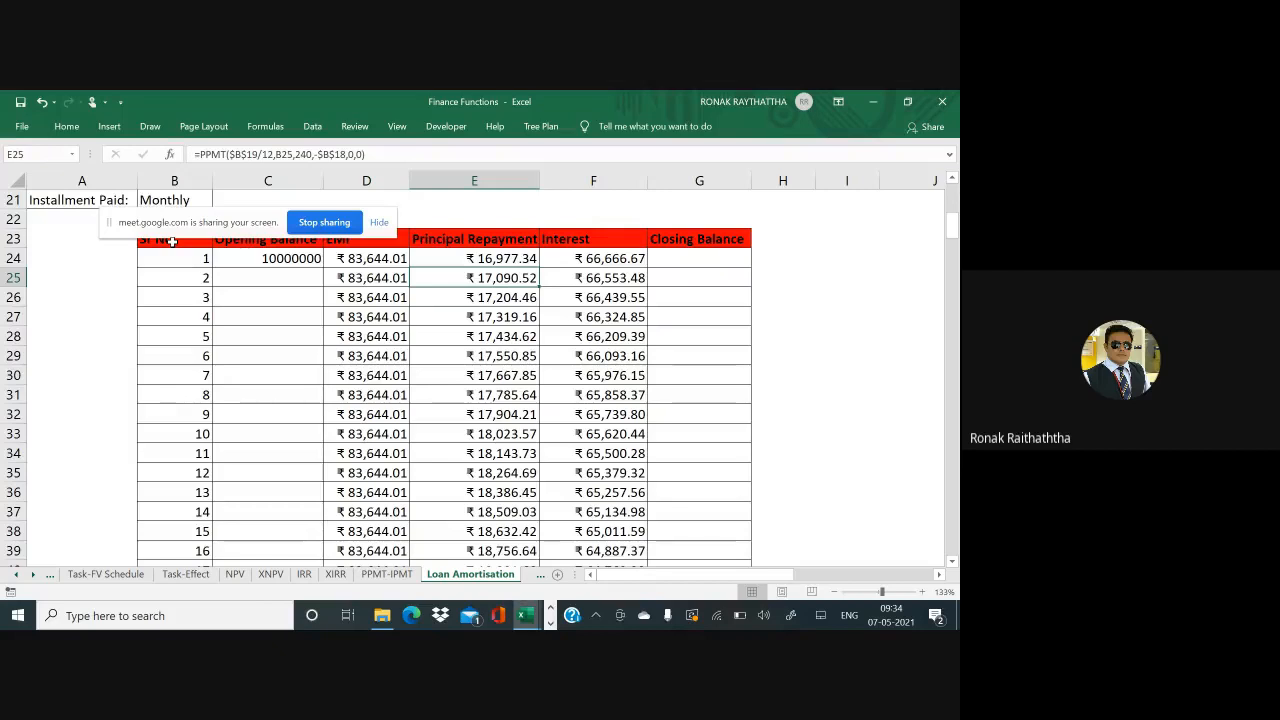
Tick the first five principal repayment values with red pen marks
{"action": "mouse_move", "coordinate": [424, 265]}
{"action": "left_mouse_down"}
{"action": "mouse_move", "coordinate": [432, 284]}
{"action": "mouse_move", "coordinate": [470, 249]}
{"action": "left_mouse_up"}
{"action": "left_click_drag", "start_coordinate": [432, 306], "coordinate": [472, 299]}
{"action": "left_click_drag", "start_coordinate": [432, 346], "coordinate": [474, 332]}
{"action": "left_click_drag", "start_coordinate": [424, 384], "coordinate": [472, 366]}
{"action": "left_click_drag", "start_coordinate": [420, 418], "coordinate": [472, 398]}
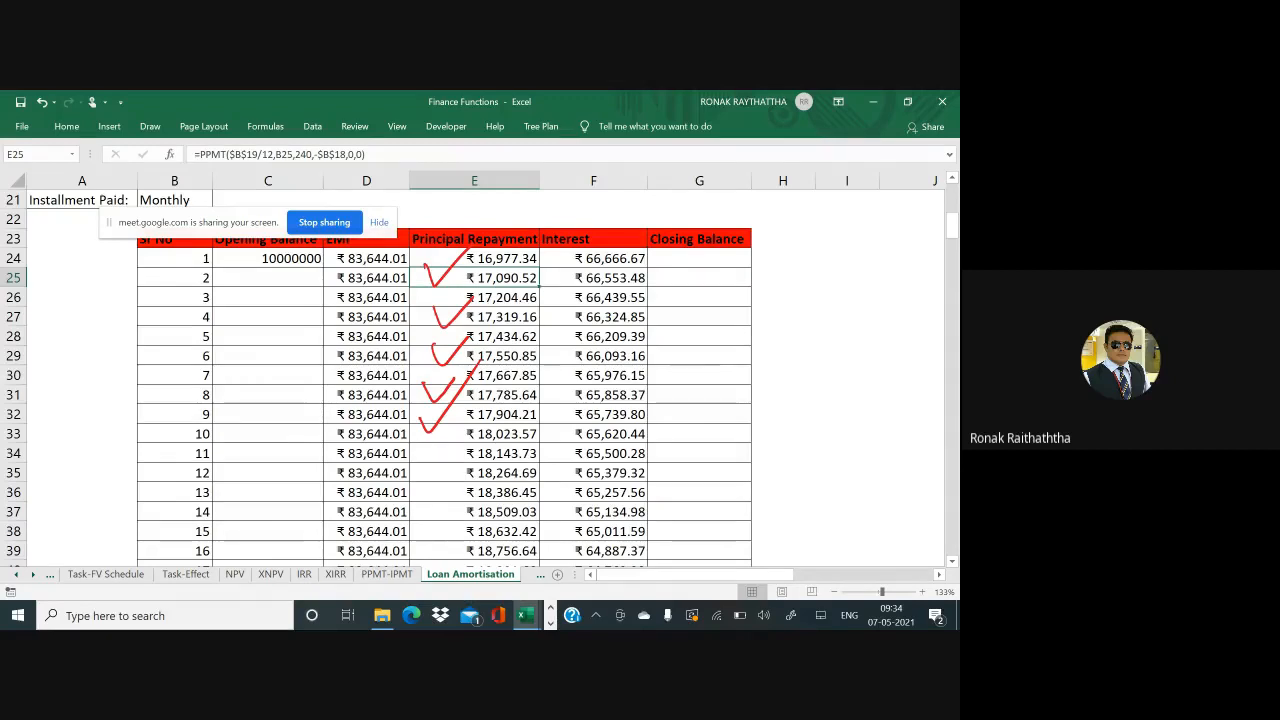
{"action": "key", "text": "Right"}
{"action": "key", "text": "Right"}
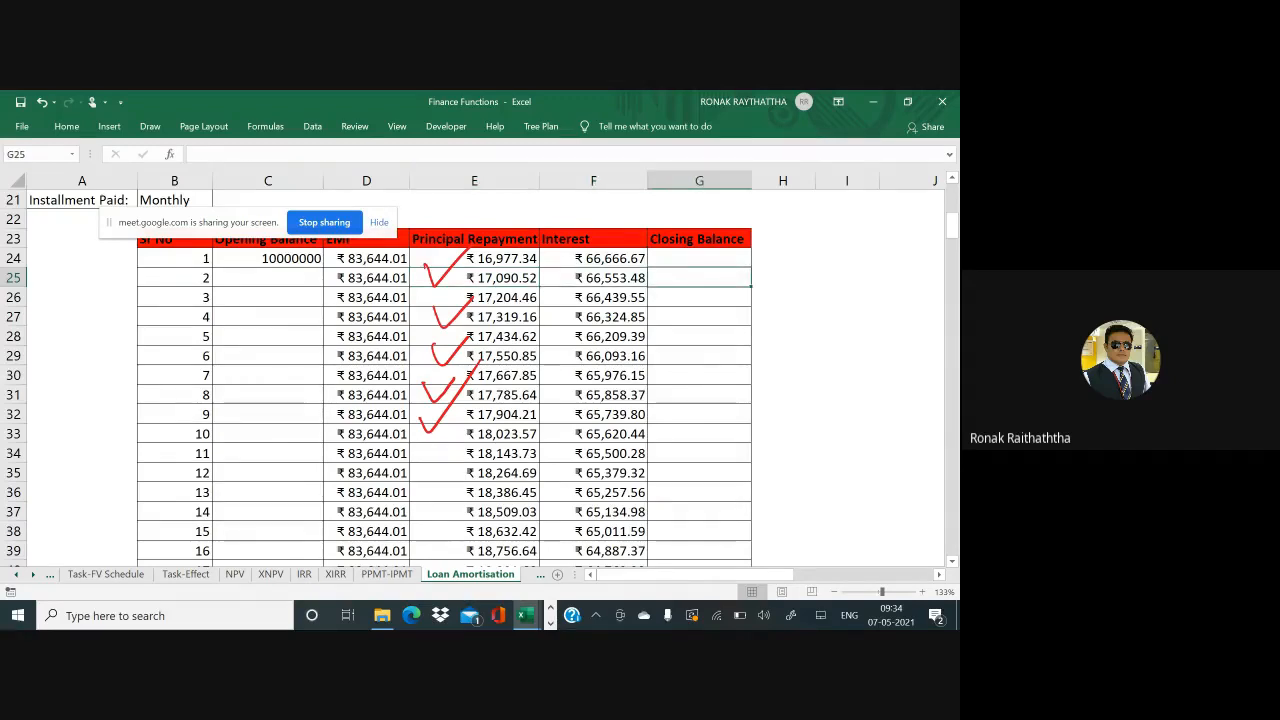
Enter the Closing Balance formula =C24-E24 in G24
{"action": "key", "text": "Up"}
{"action": "type", "text": "="}
{"action": "key", "text": "Left"}
{"action": "key", "text": "Left"}
{"action": "key", "text": "Left"}
{"action": "key", "text": "Left"}
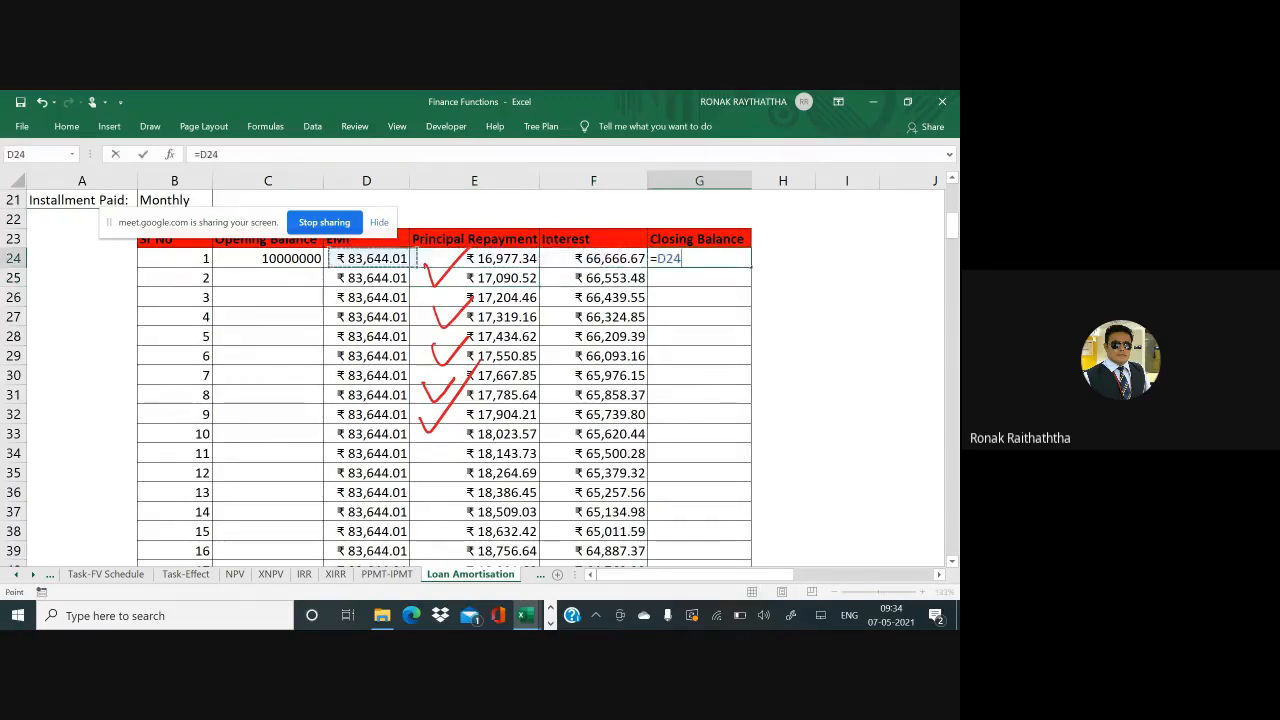
{"action": "type", "text": "-"}
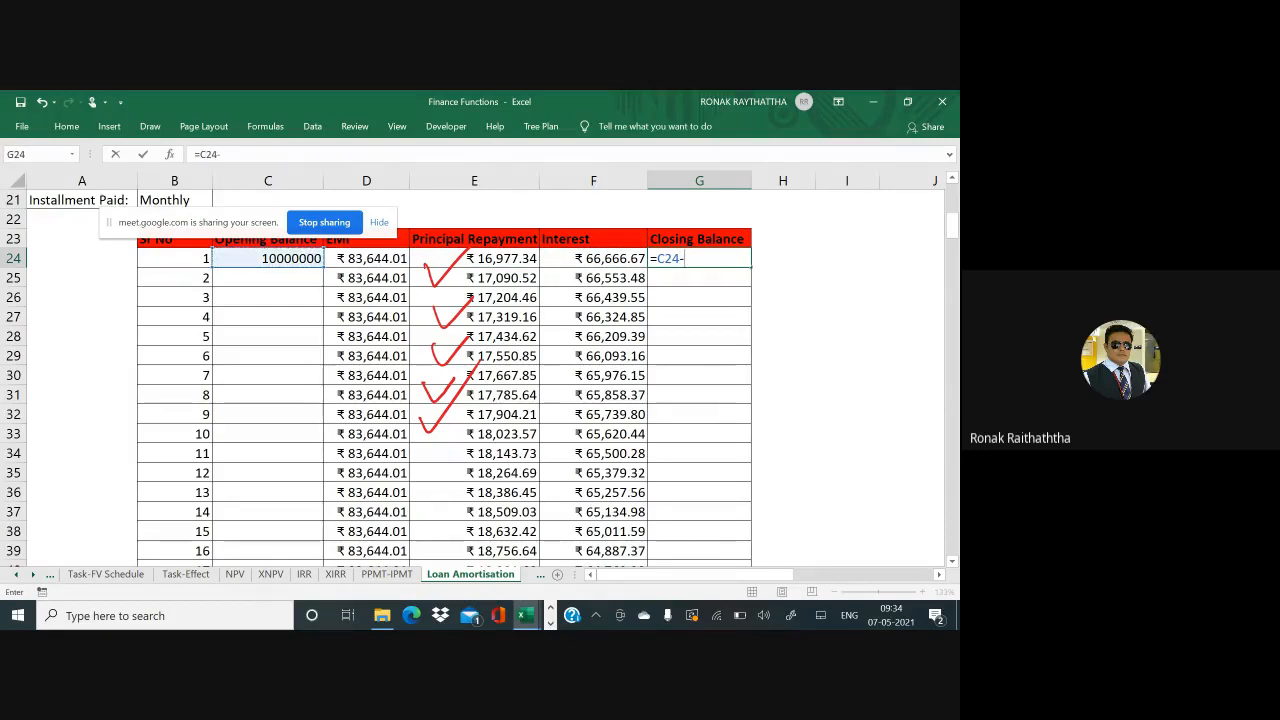
{"action": "key", "text": "Right"}
{"action": "key", "text": "Right"}
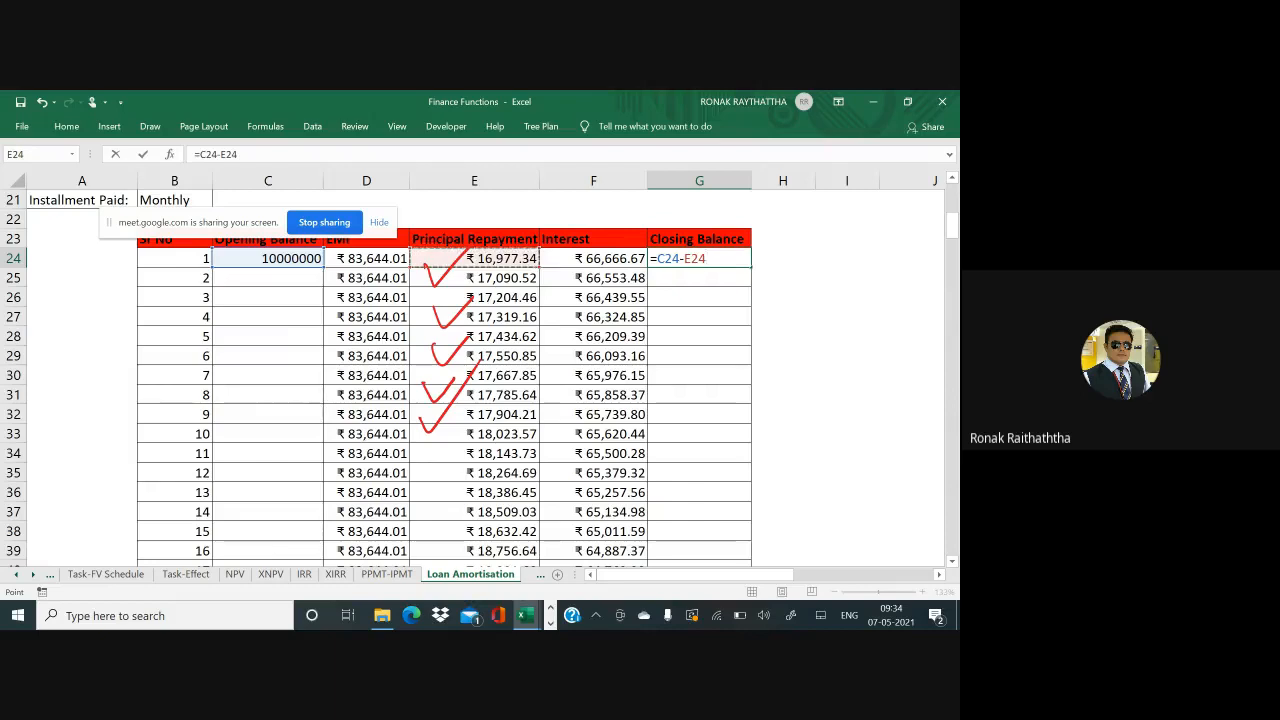
{"action": "key", "text": "Return"}
Copy the Closing Balance formula down G25:G263
{"action": "left_click", "coordinate": [699, 258]}
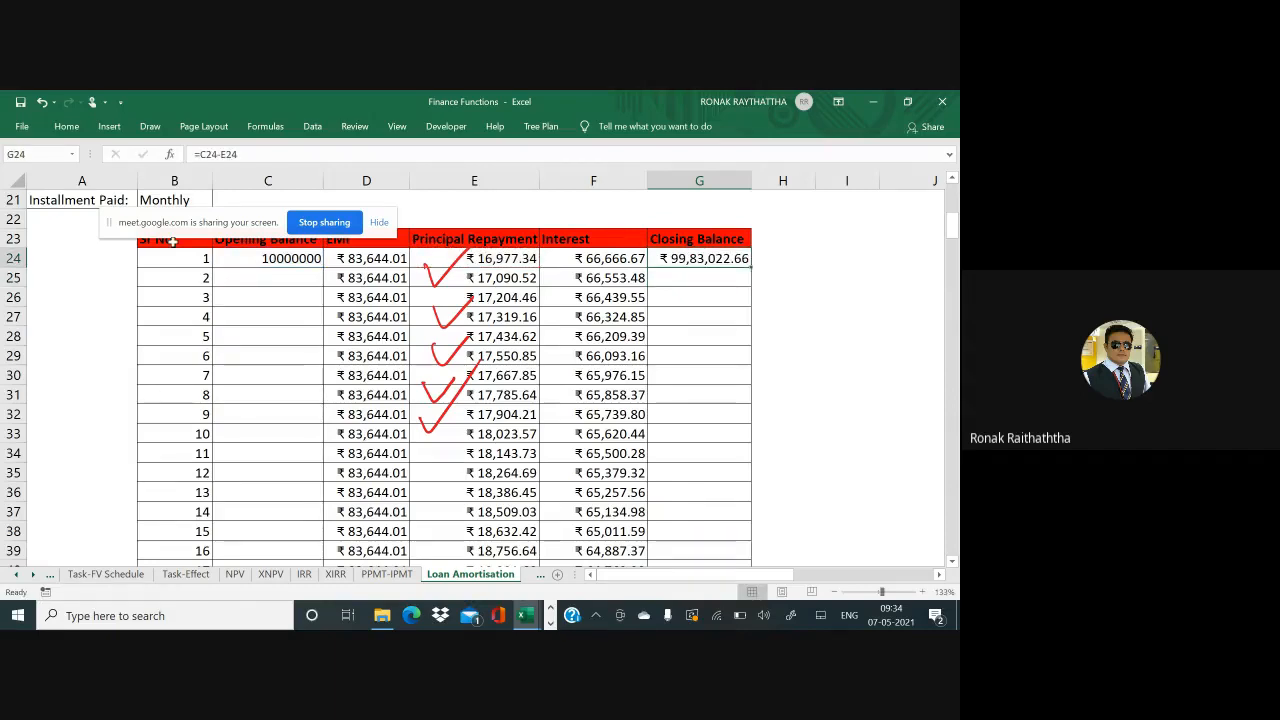
{"action": "key", "text": "ctrl+c"}
{"action": "key", "text": "Down"}
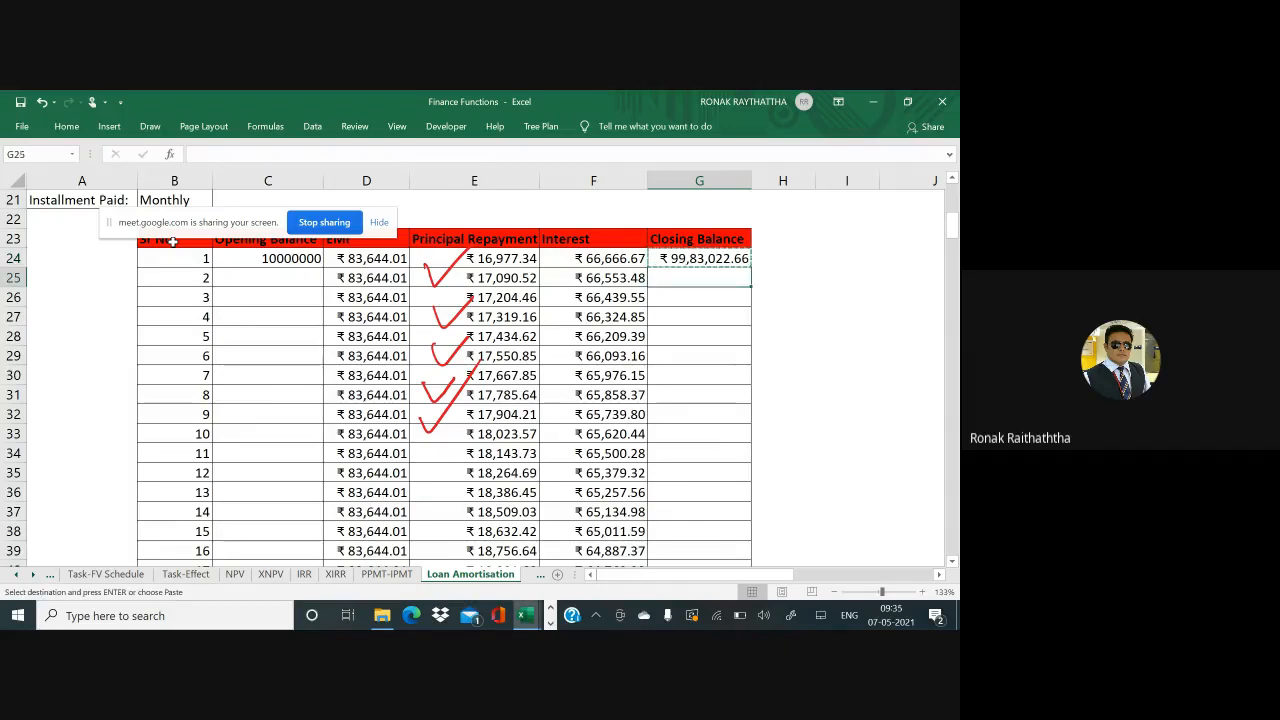
{"action": "key", "text": "shift+Down"}
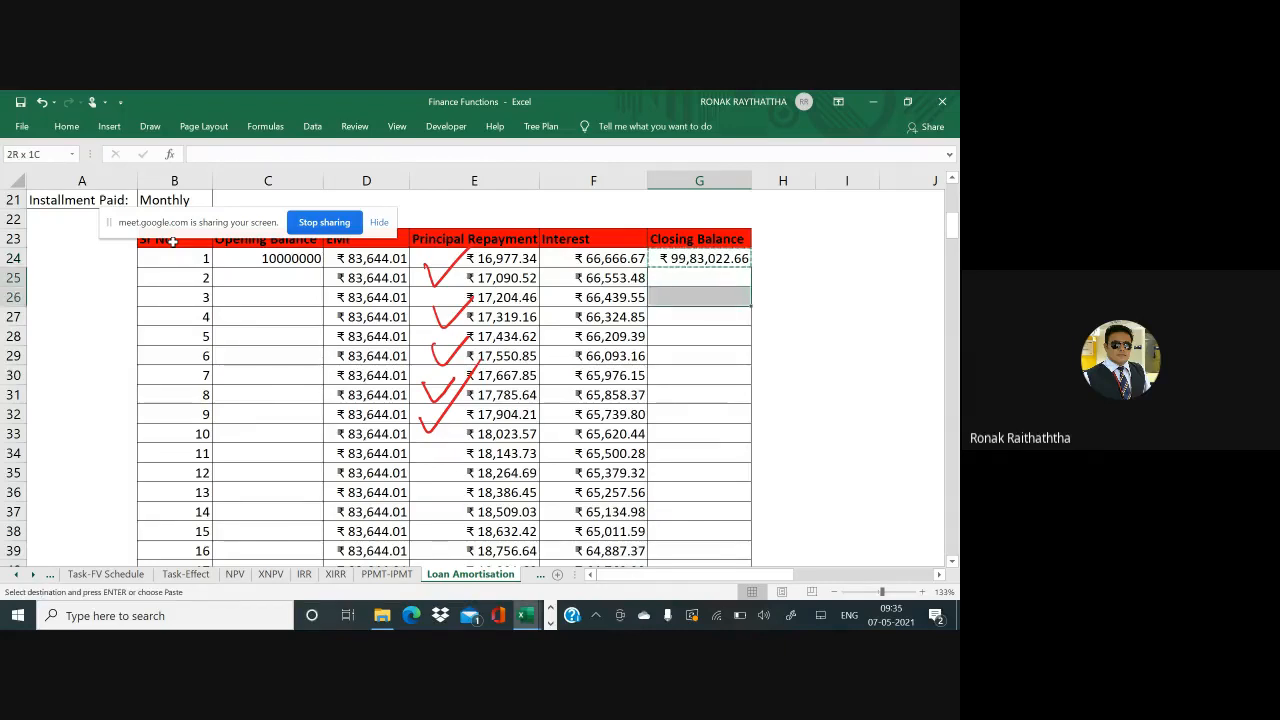
{"action": "key", "text": "shift+Page_Down"}
{"action": "key", "text": "shift+Page_Down"}
{"action": "key", "text": "shift+Page_Down"}
{"action": "key", "text": "shift+Page_Down"}
{"action": "key", "text": "shift+Page_Down"}
{"action": "key", "text": "shift+Page_Down"}
{"action": "key", "text": "shift+Page_Down"}
{"action": "key", "text": "shift+Page_Down"}
{"action": "key", "text": "shift+Page_Down"}
{"action": "key", "text": "shift+Page_Down"}
{"action": "key", "text": "shift+Page_Down"}
{"action": "key", "text": "shift+Page_Down"}
{"action": "key", "text": "shift+Page_Down"}
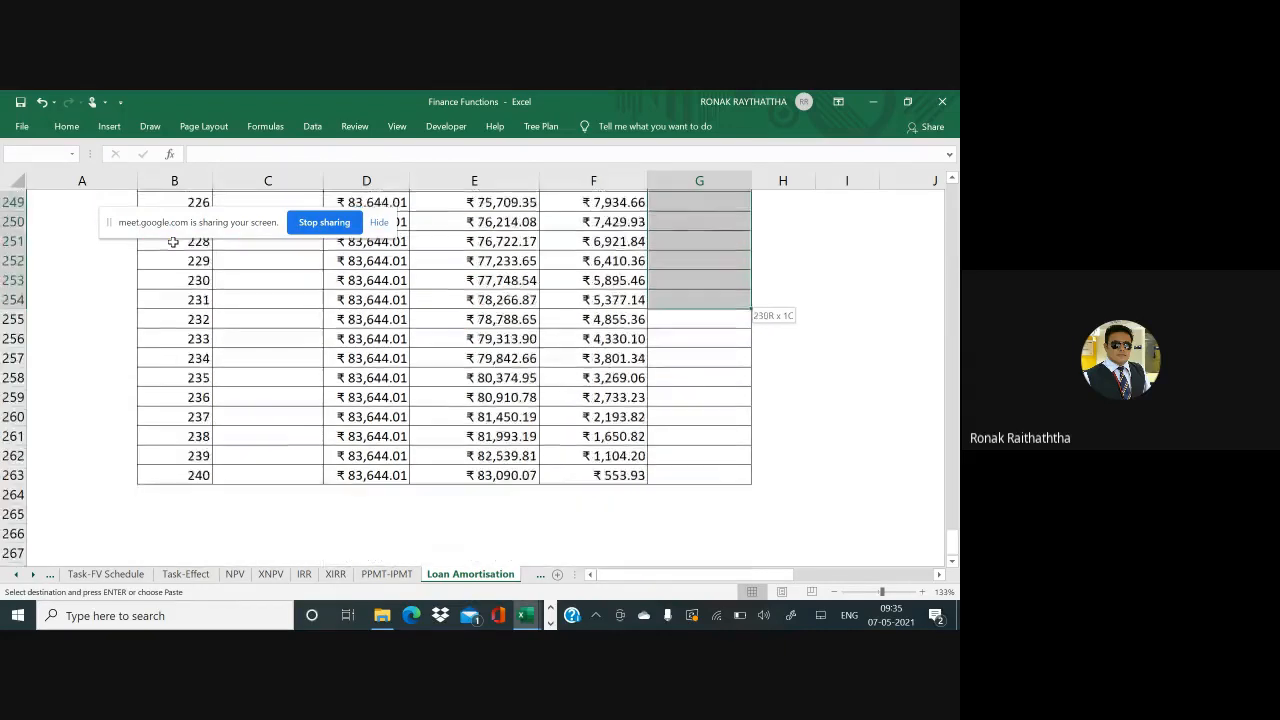
{"action": "key", "text": "shift+Up"}
{"action": "key", "text": "shift+Up"}
{"action": "key", "text": "shift+Up"}
{"action": "key", "text": "shift+Up"}
{"action": "key", "text": "shift+Up"}
{"action": "key", "text": "shift+Up"}
{"action": "key", "text": "shift+Up"}
{"action": "key", "text": "shift+Up"}
{"action": "key", "text": "shift+Up"}
{"action": "key", "text": "shift+Up"}
{"action": "key", "text": "shift+Up"}
{"action": "key", "text": "shift+Up"}
{"action": "key", "text": "shift+Up"}
{"action": "key", "text": "shift+Up"}
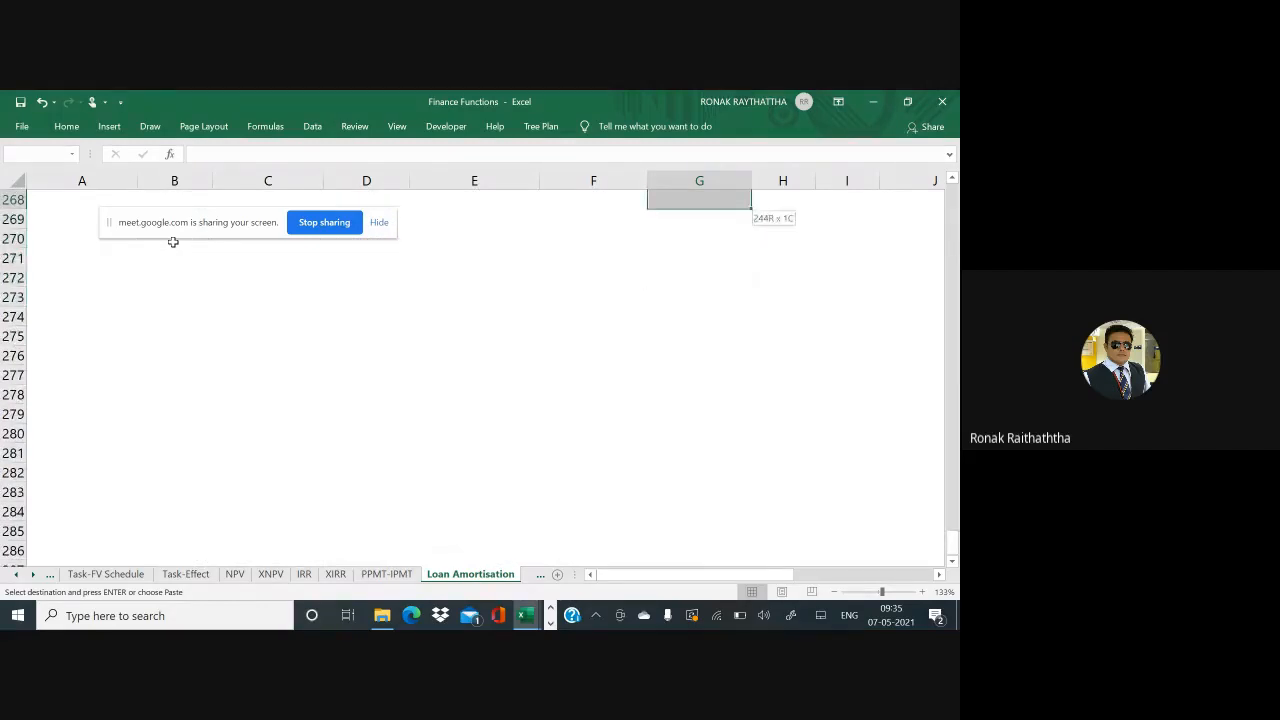
{"action": "key", "text": "shift+Down"}
{"action": "key", "text": "shift+Down"}
{"action": "key", "text": "shift+Down"}
{"action": "key", "text": "shift+Down"}
{"action": "key", "text": "shift+Down"}
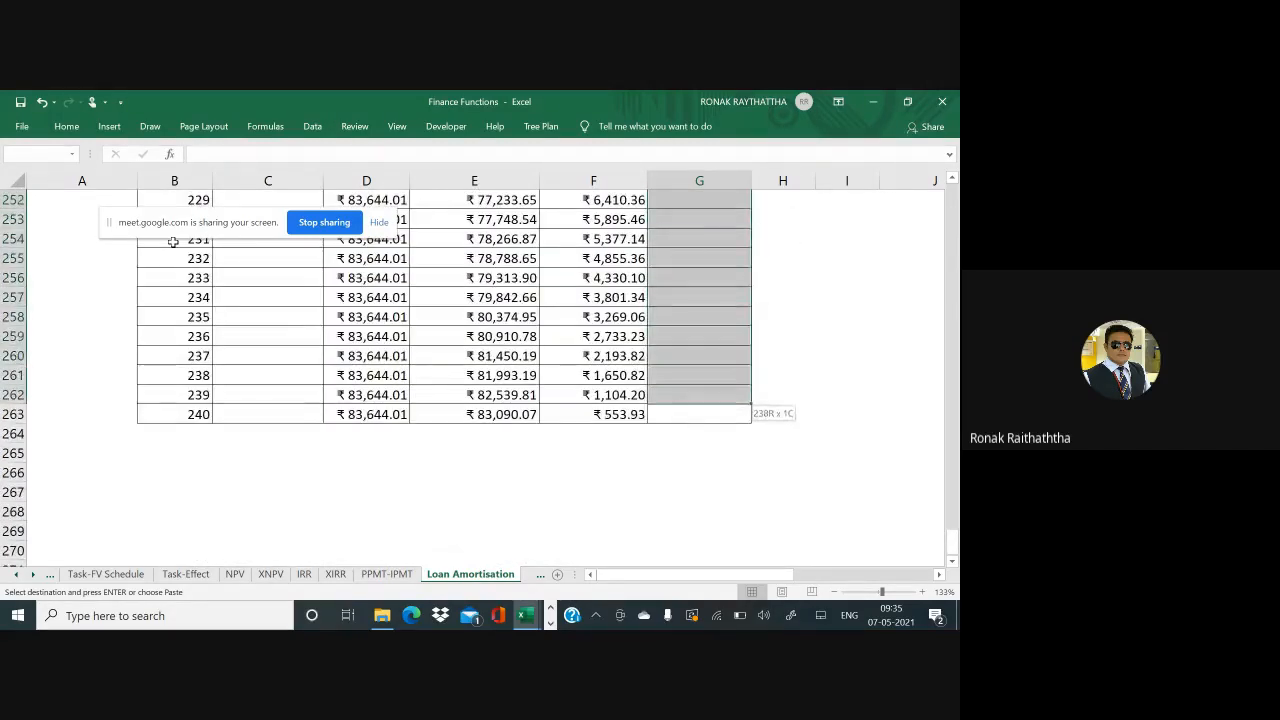
{"action": "key", "text": "Return"}
{"action": "scroll", "coordinate": [173, 241], "scroll_direction": "up", "scroll_amount": 1}
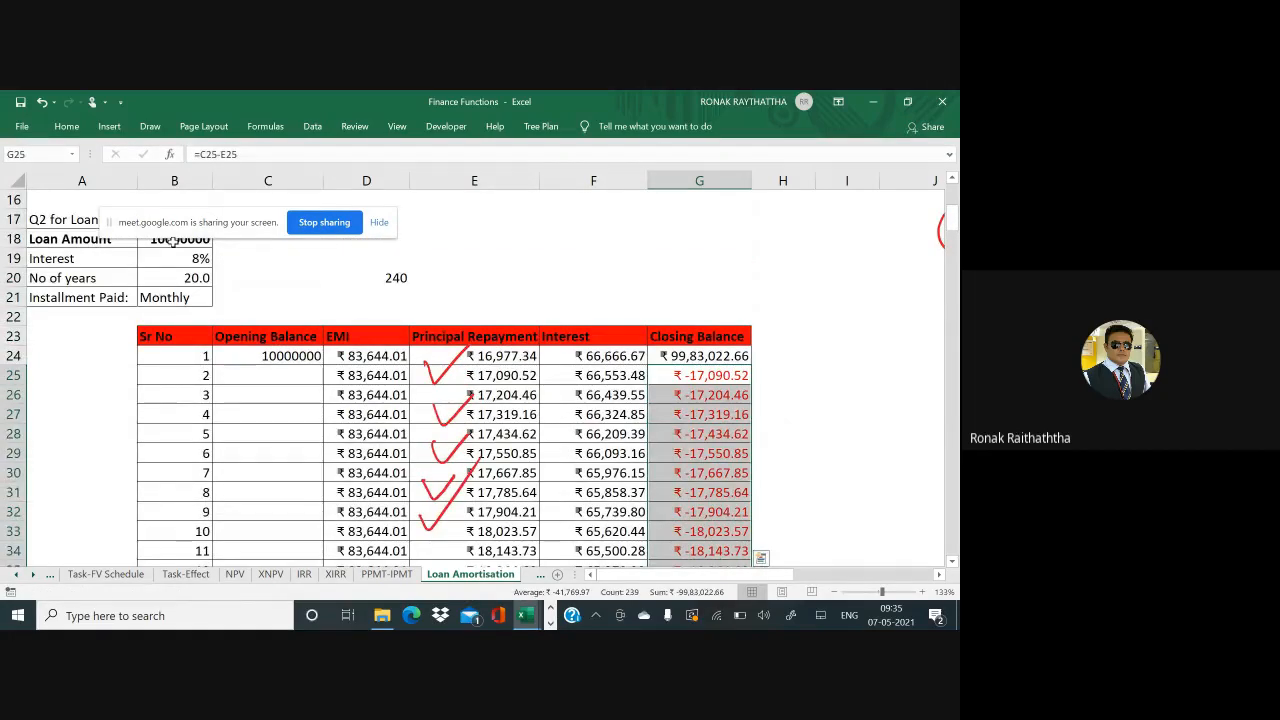
{"action": "key", "text": "Left"}
{"action": "key", "text": "Left"}
{"action": "key", "text": "Left"}
{"action": "key", "text": "Left"}
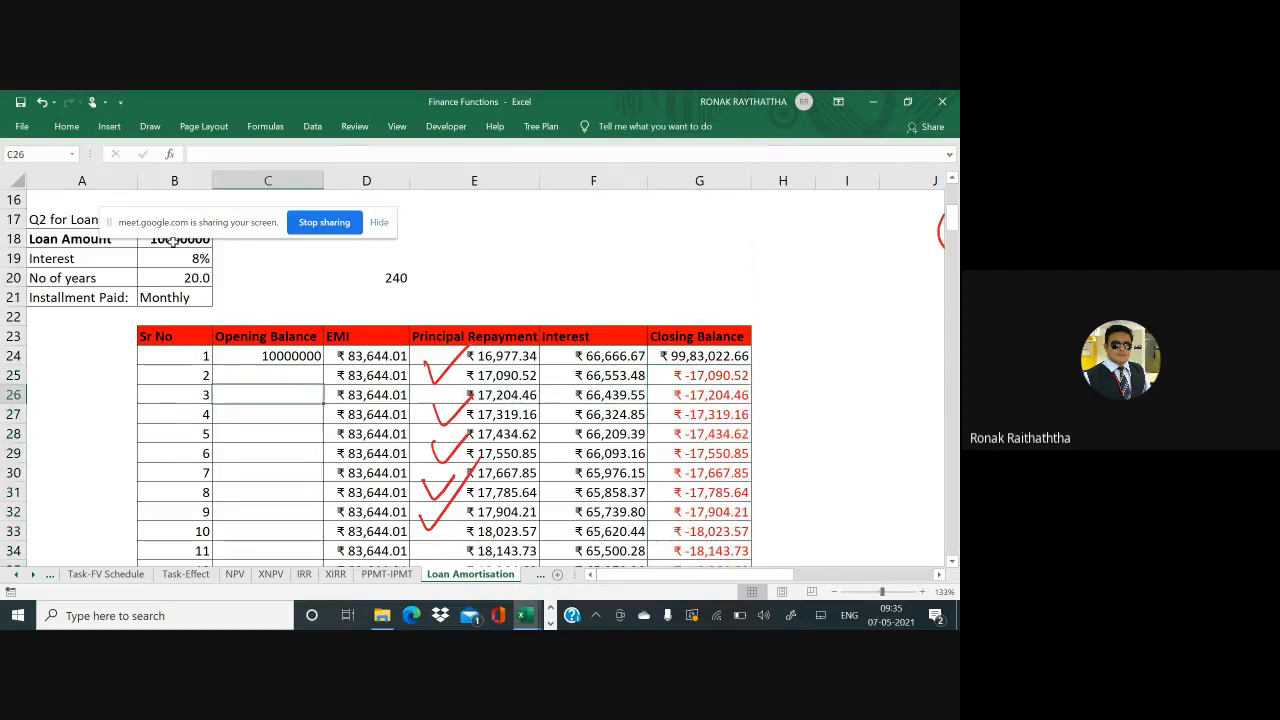
{"action": "key", "text": "Down"}
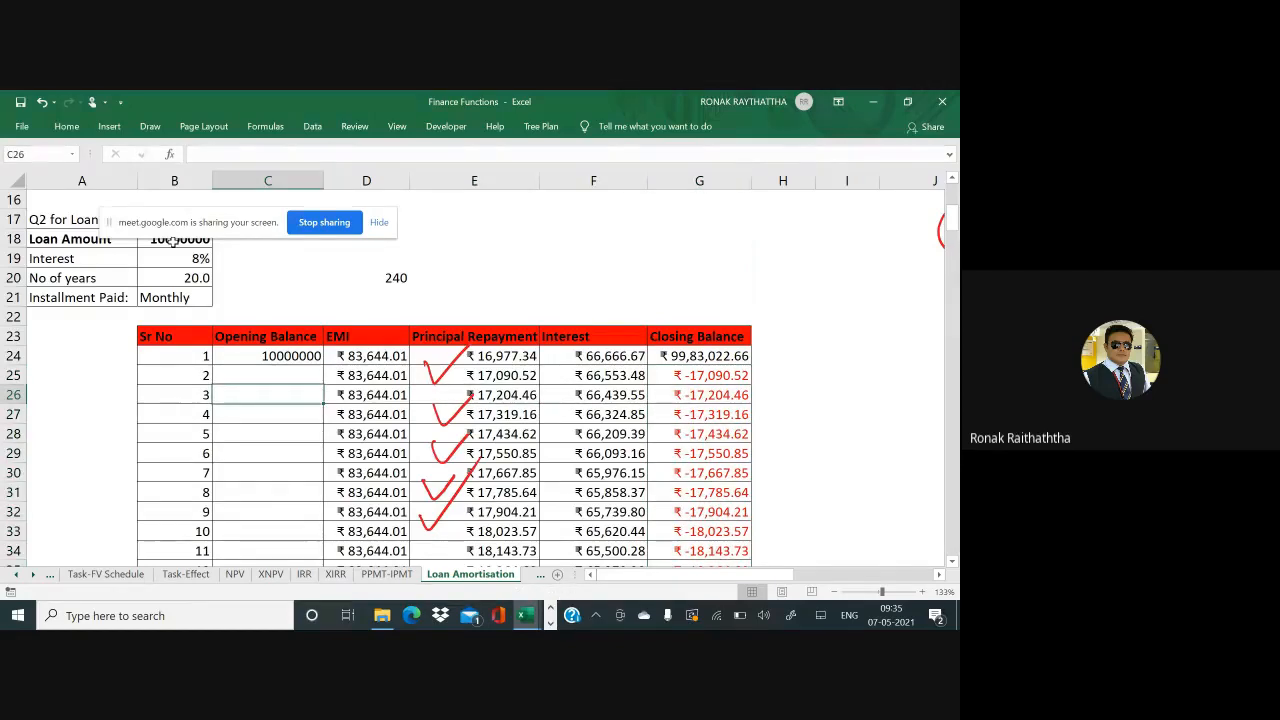
{"action": "key", "text": "Up"}
Enter =G24 in C25 so the opening balance takes the prior closing balance
{"action": "type", "text": "="}
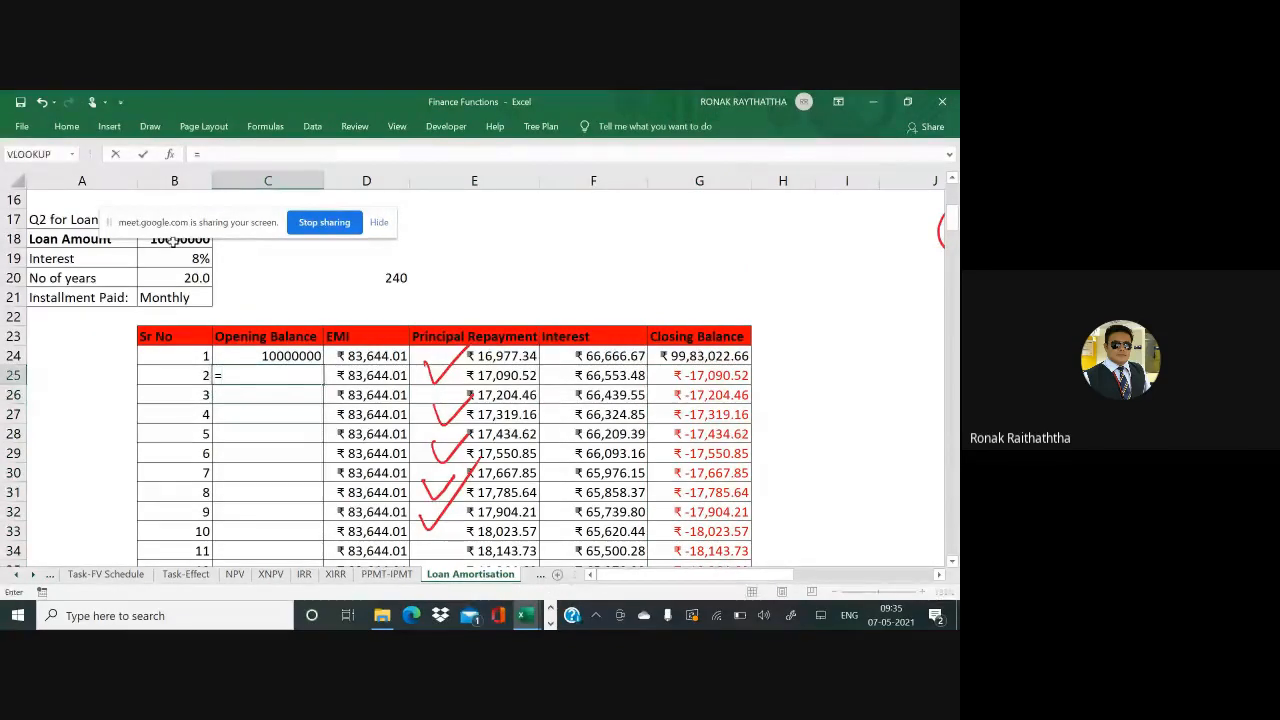
{"action": "left_click", "coordinate": [677, 353]}
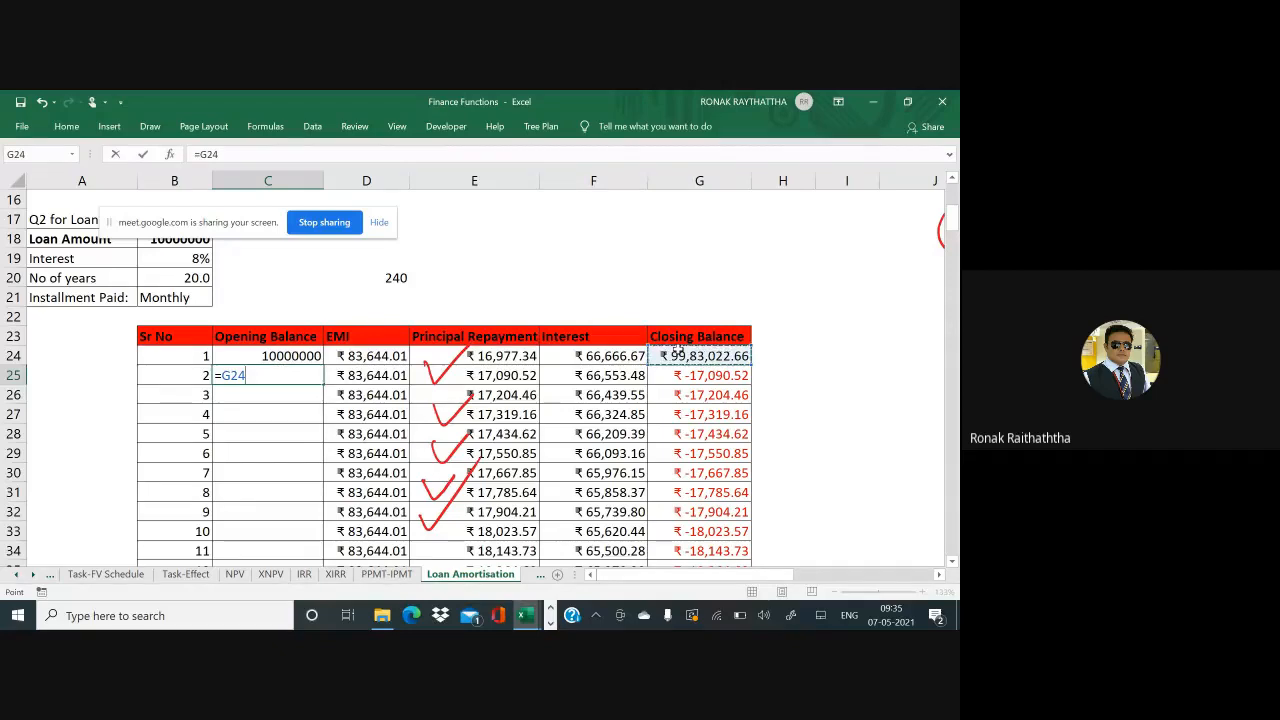
{"action": "key", "text": "ctrl+Return"}
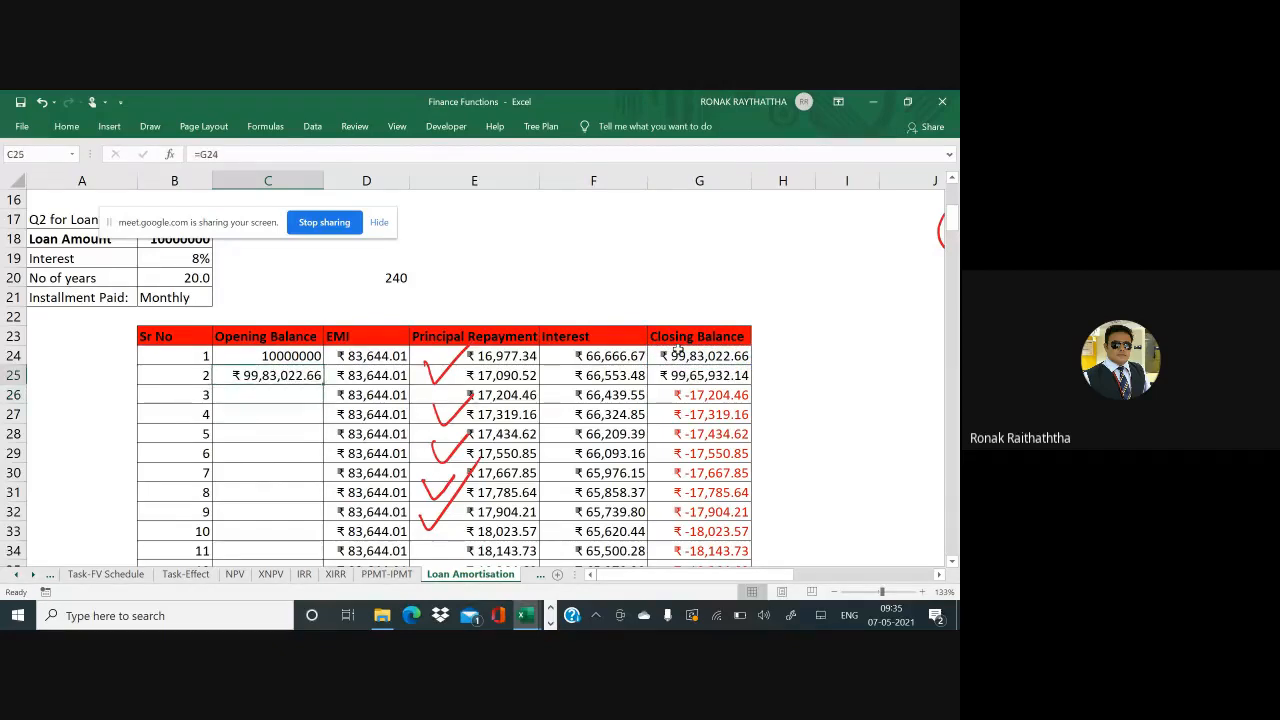
Fill the opening balance formula down C25:C263 and confirm G263 closes at ₹ -0.00
{"action": "key", "text": "ctrl+c"}
{"action": "key", "text": "Right"}
{"action": "key", "text": "ctrl+Down"}
{"action": "key", "text": "Left"}
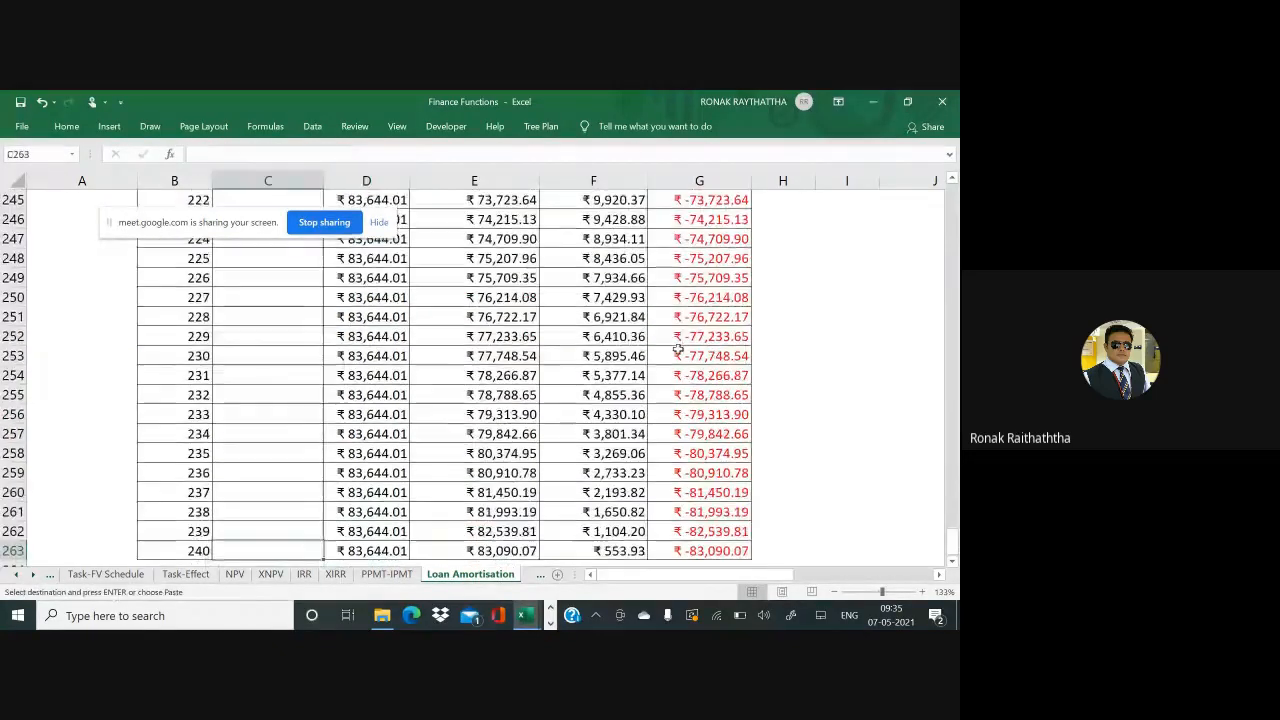
{"action": "key", "text": "ctrl+shift+Up"}
{"action": "key", "text": "Return"}
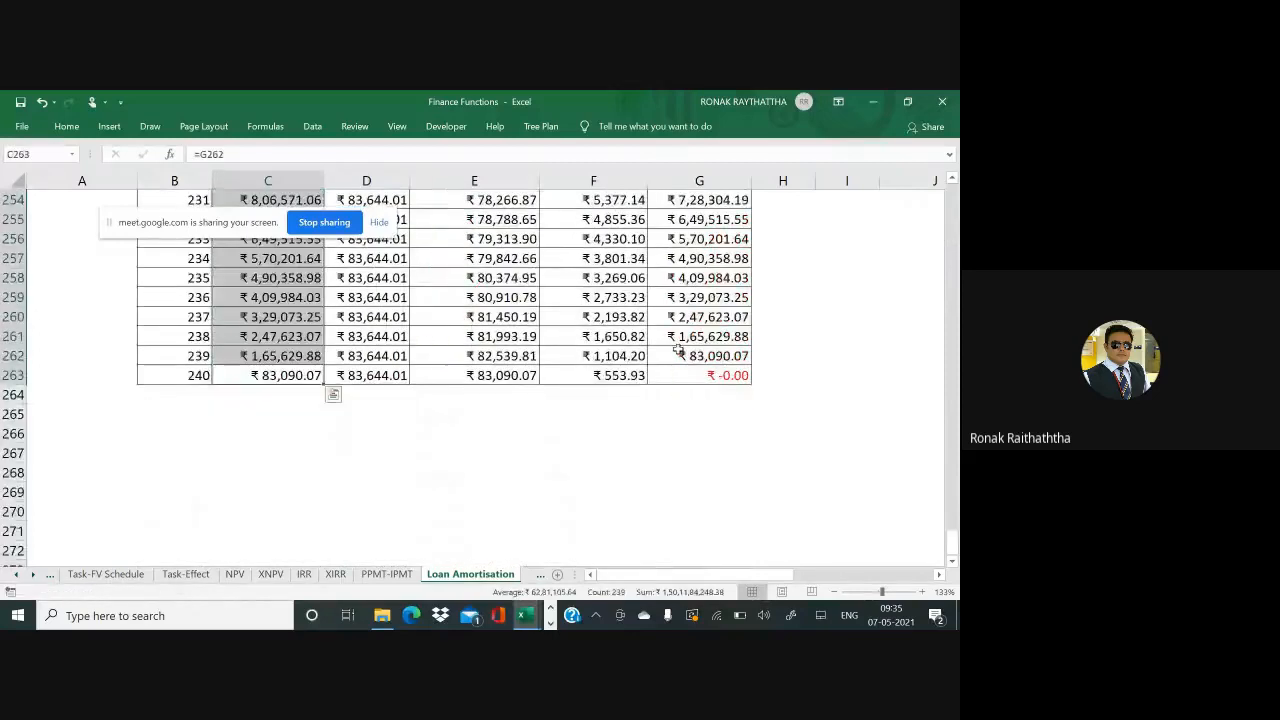
{"action": "key", "text": "ctrl+Up"}
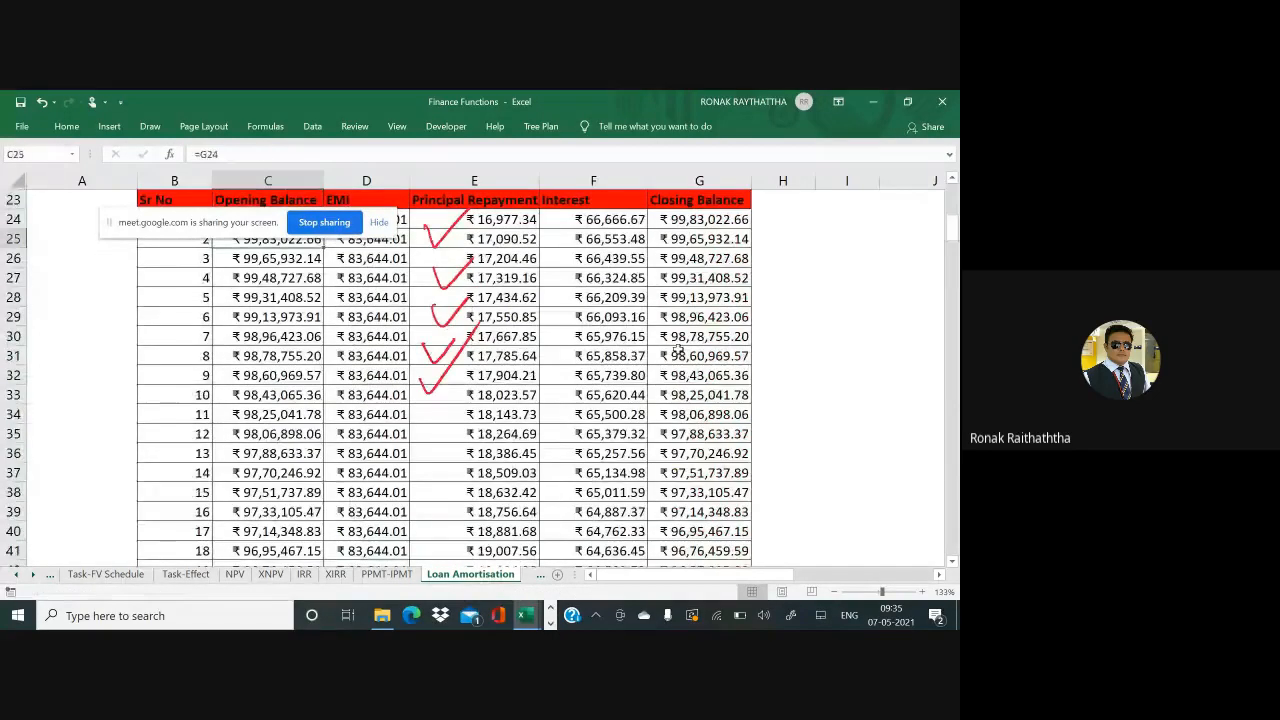
{"action": "key", "text": "ctrl+Down"}
{"action": "key", "text": "Right"}
{"action": "key", "text": "Right"}
{"action": "key", "text": "Right"}
{"action": "key", "text": "Right"}
{"action": "key", "text": "Down"}
{"action": "key", "text": "Down"}
{"action": "key", "text": "Down"}
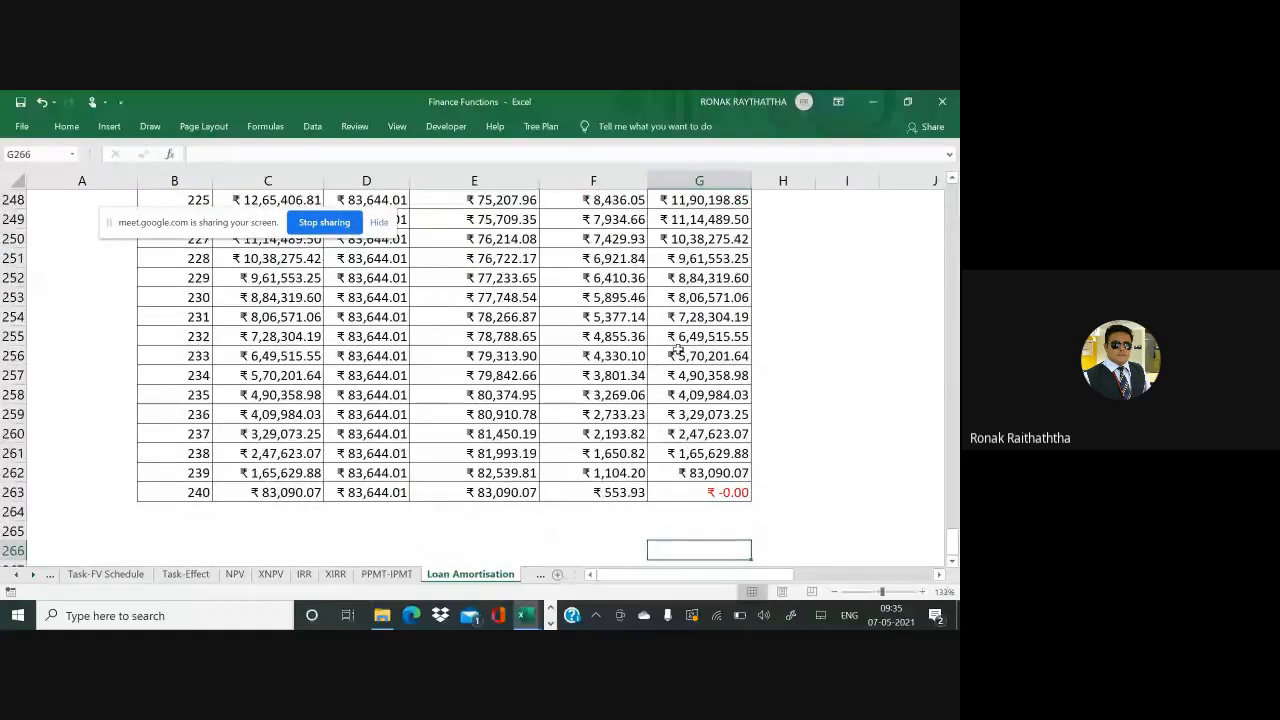
Circle and cross out the final ₹ -0.00 balance in red ink, then check Google Meet
{"action": "mouse_move", "coordinate": [778, 482]}
{"action": "left_mouse_down"}
{"action": "mouse_move", "coordinate": [752, 541]}
{"action": "mouse_move", "coordinate": [742, 472]}
{"action": "left_mouse_up"}
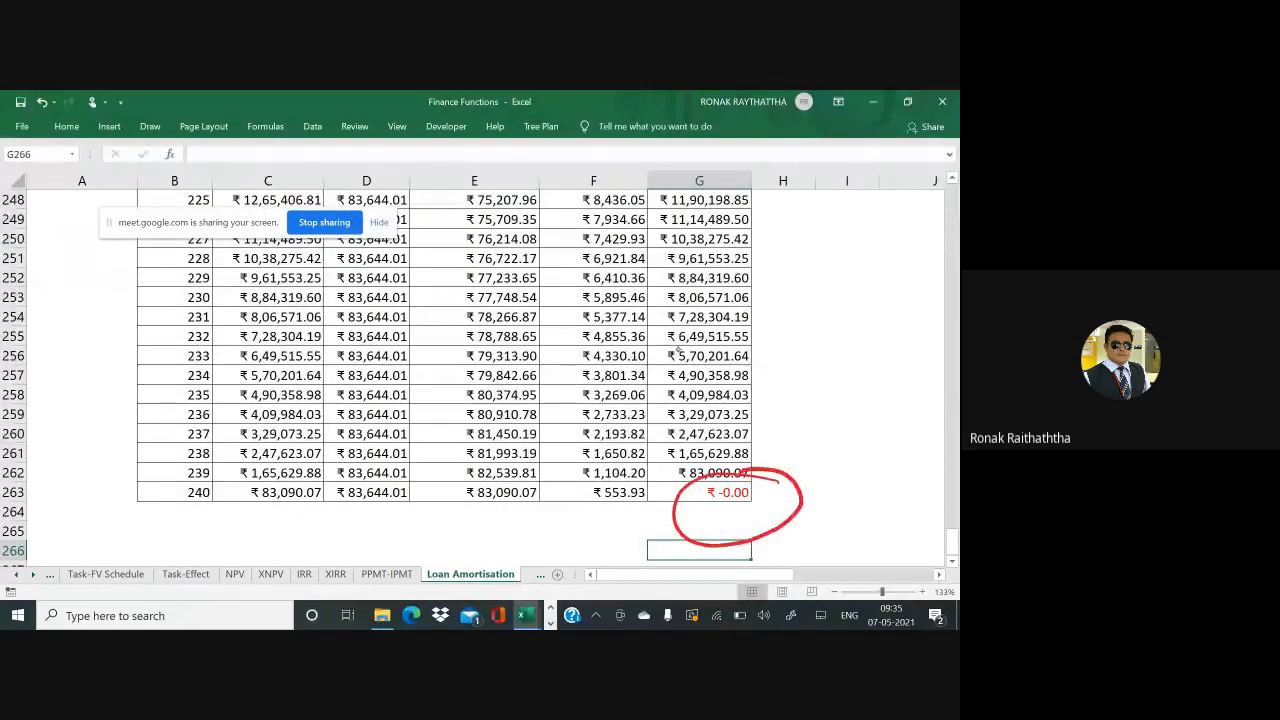
{"action": "mouse_move", "coordinate": [702, 528]}
{"action": "left_mouse_down"}
{"action": "mouse_move", "coordinate": [856, 491]}
{"action": "mouse_move", "coordinate": [818, 487]}
{"action": "left_mouse_up"}
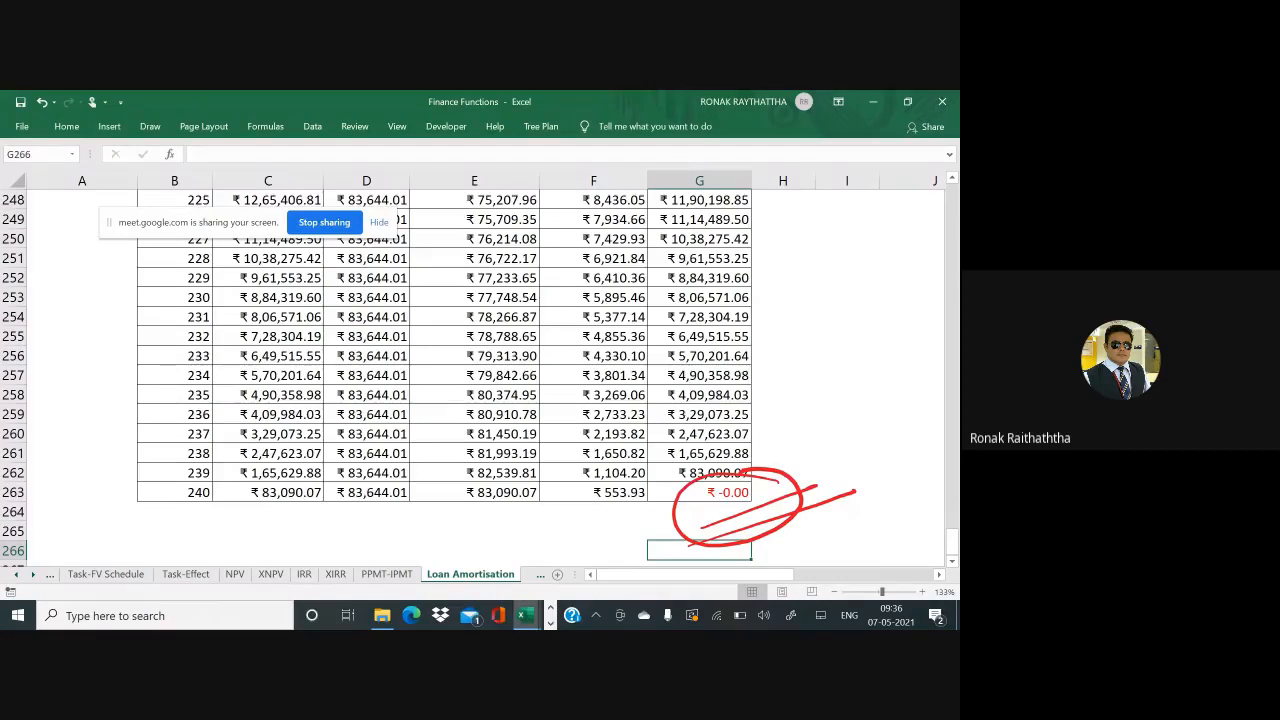
{"action": "key", "text": "alt+Tab"}
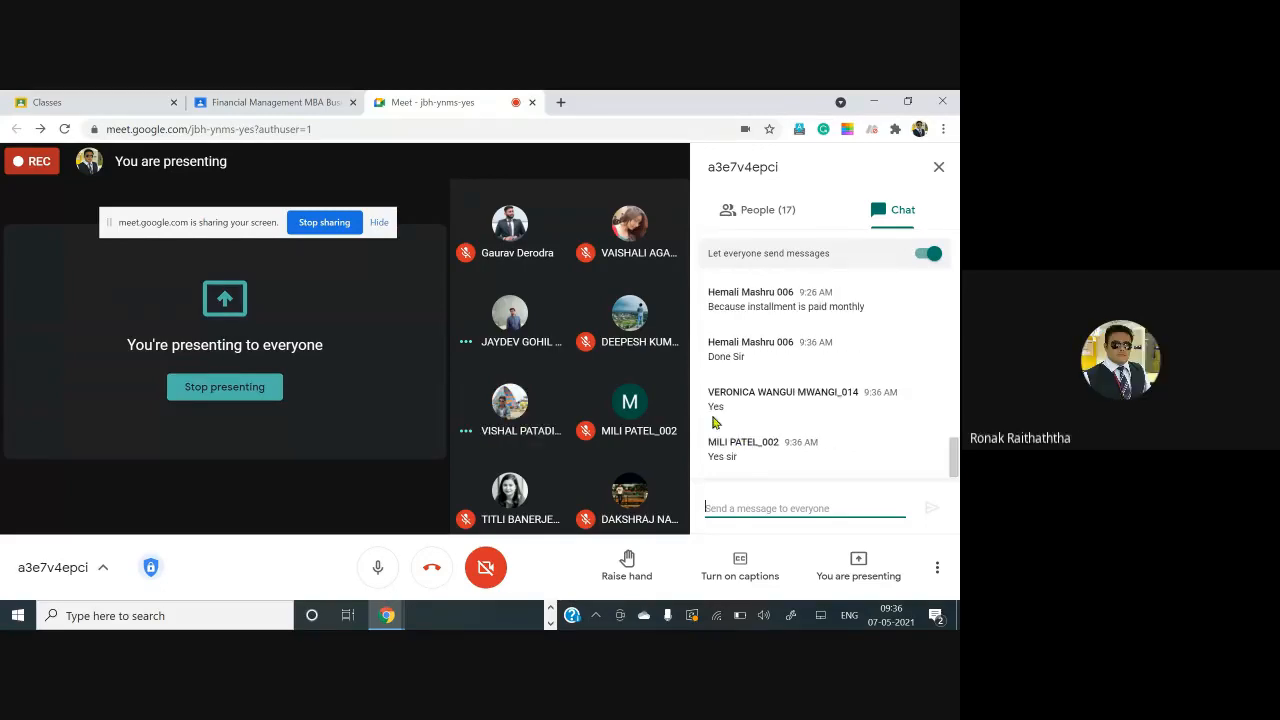
{"action": "key", "text": "alt+Tab"}
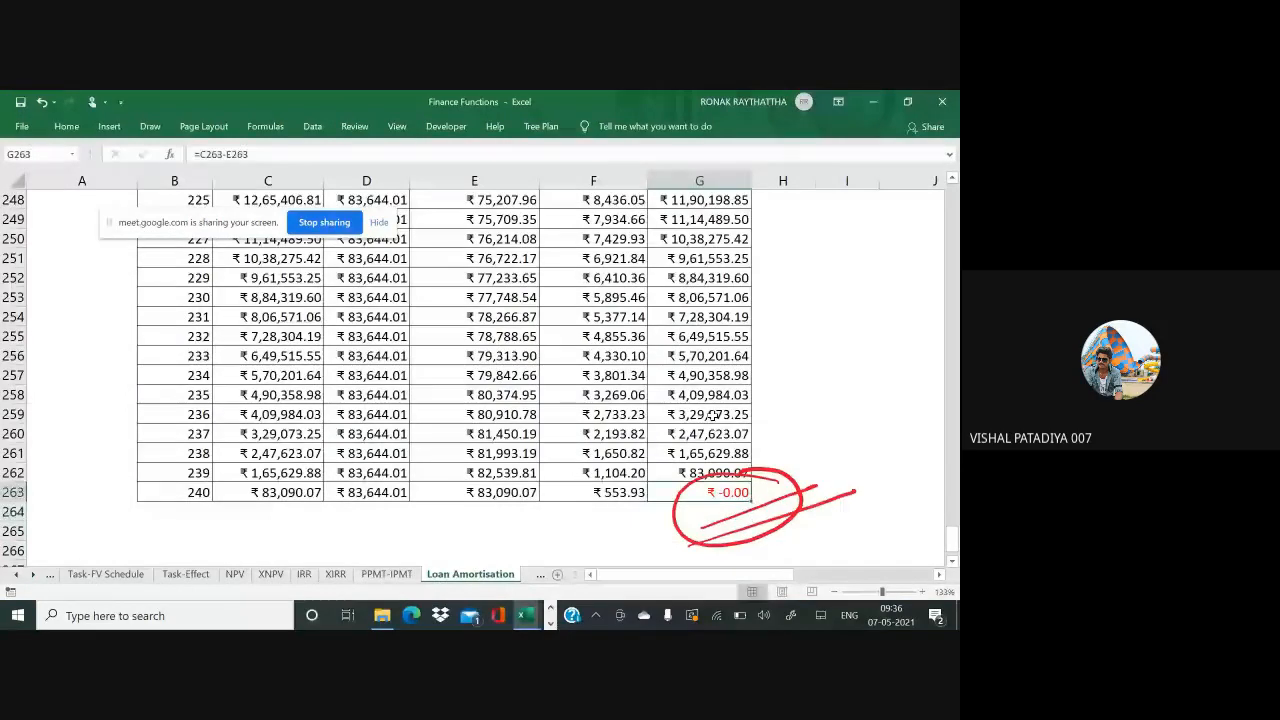
{"action": "key", "text": "ctrl+Up"}
{"action": "key", "text": "Down"}
{"action": "key", "text": "Down"}
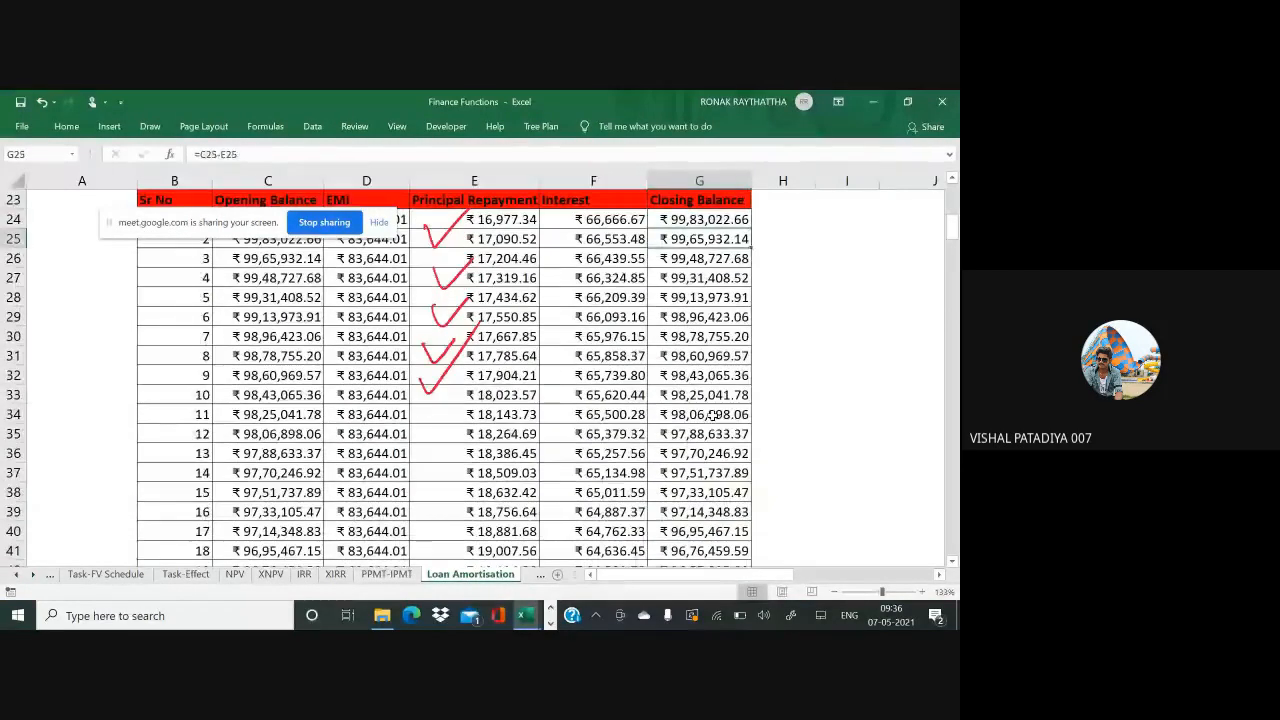
{"action": "key", "text": "Left"}
{"action": "key", "text": "Left"}
{"action": "key", "text": "Left"}
{"action": "key", "text": "Left"}
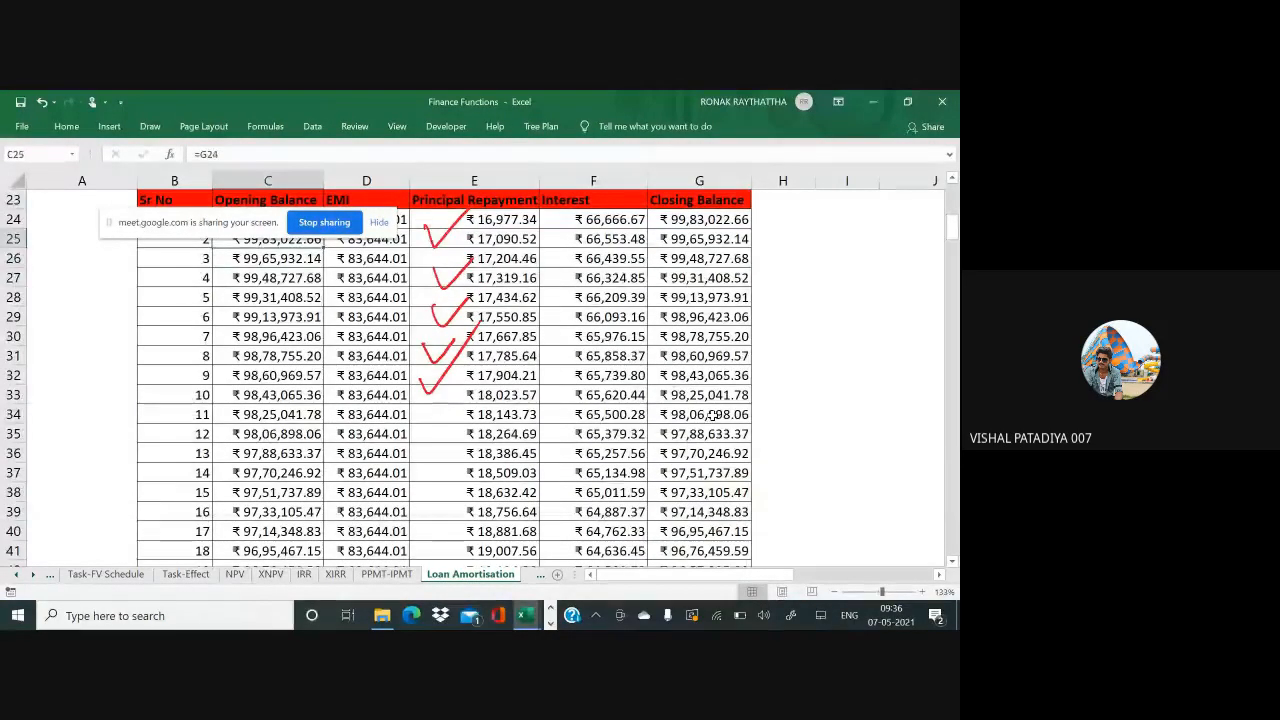
{"action": "scroll", "coordinate": [712, 414], "scroll_direction": "up", "scroll_amount": 1}
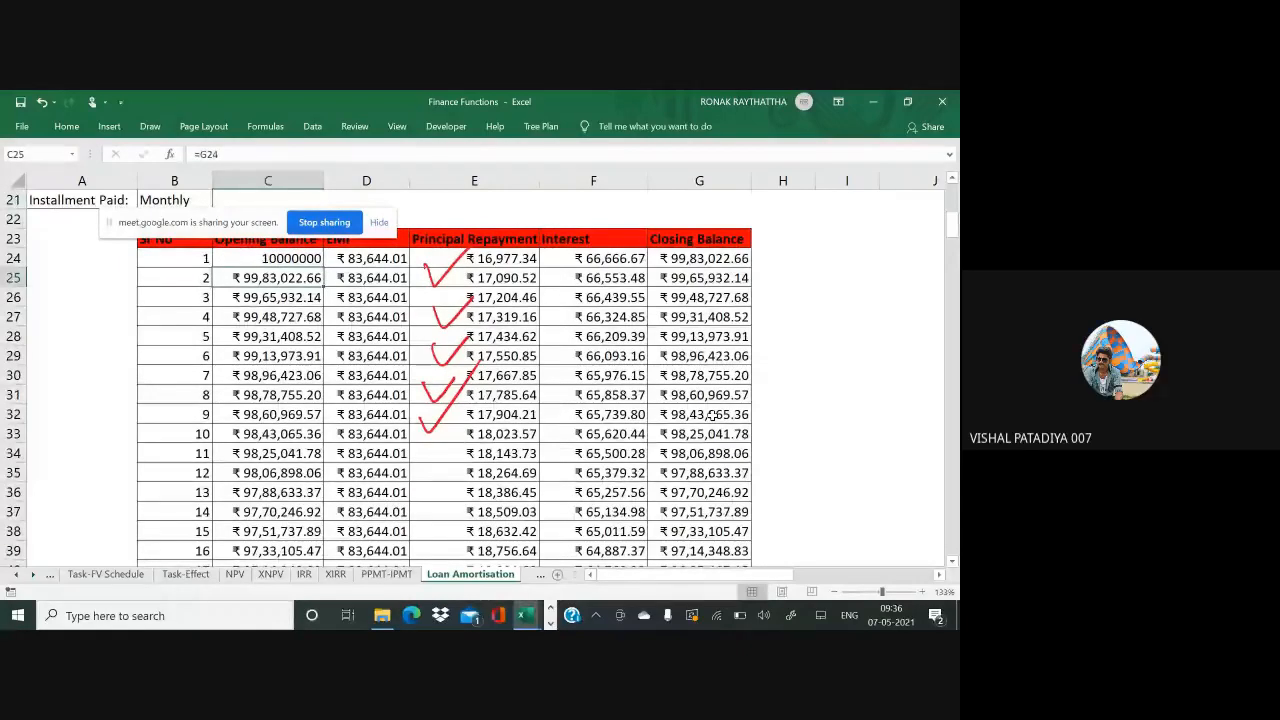
{"action": "key", "text": "F2"}
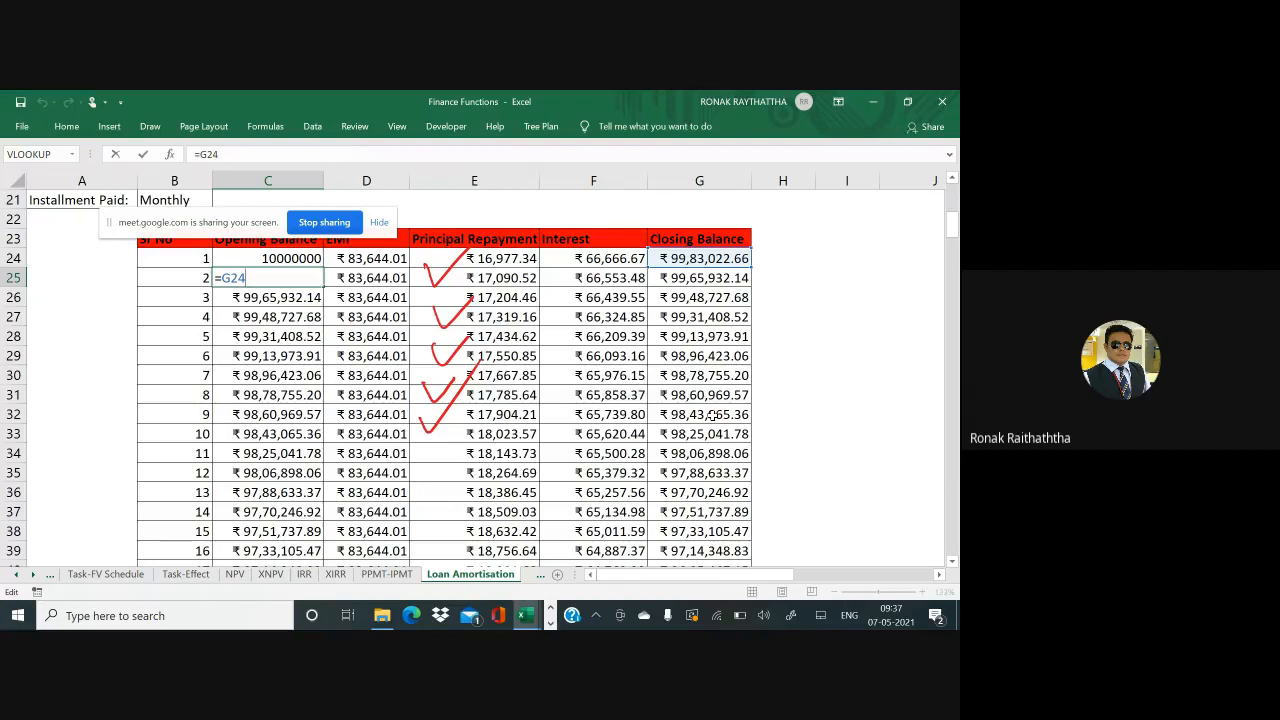
{"action": "key", "text": "ctrl+Return"}
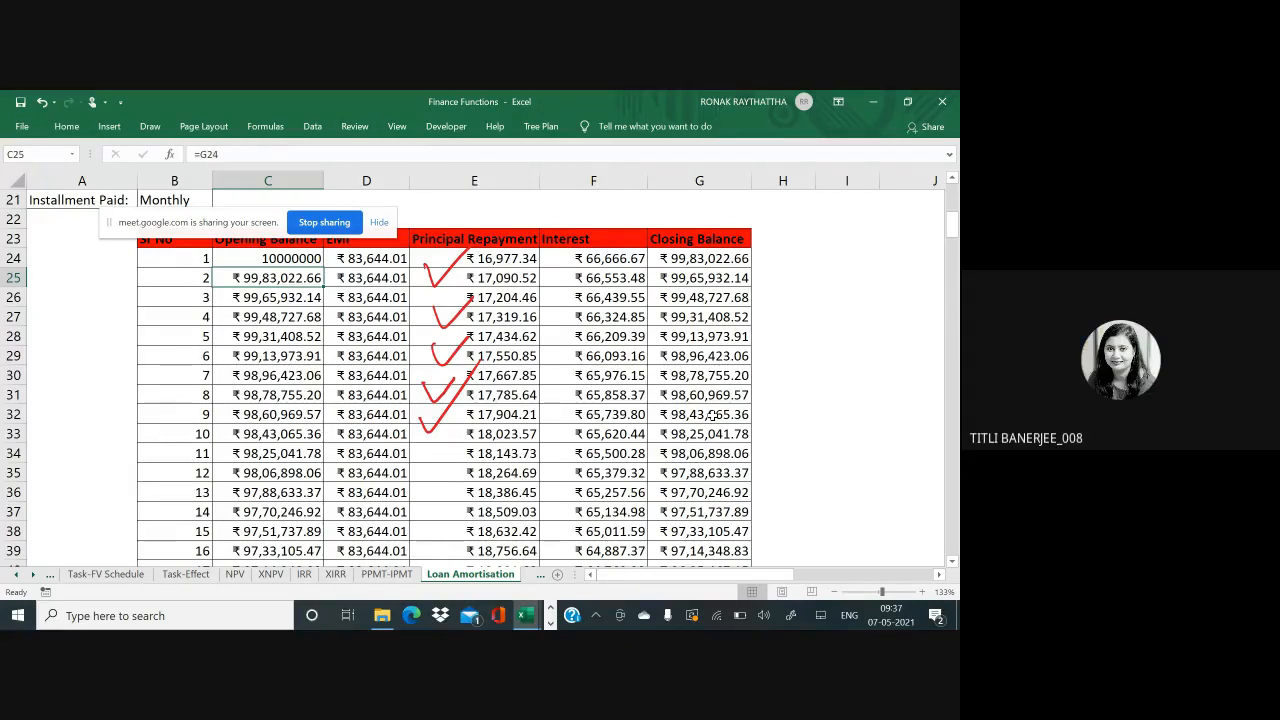
{"action": "double_click", "coordinate": [634, 299]}
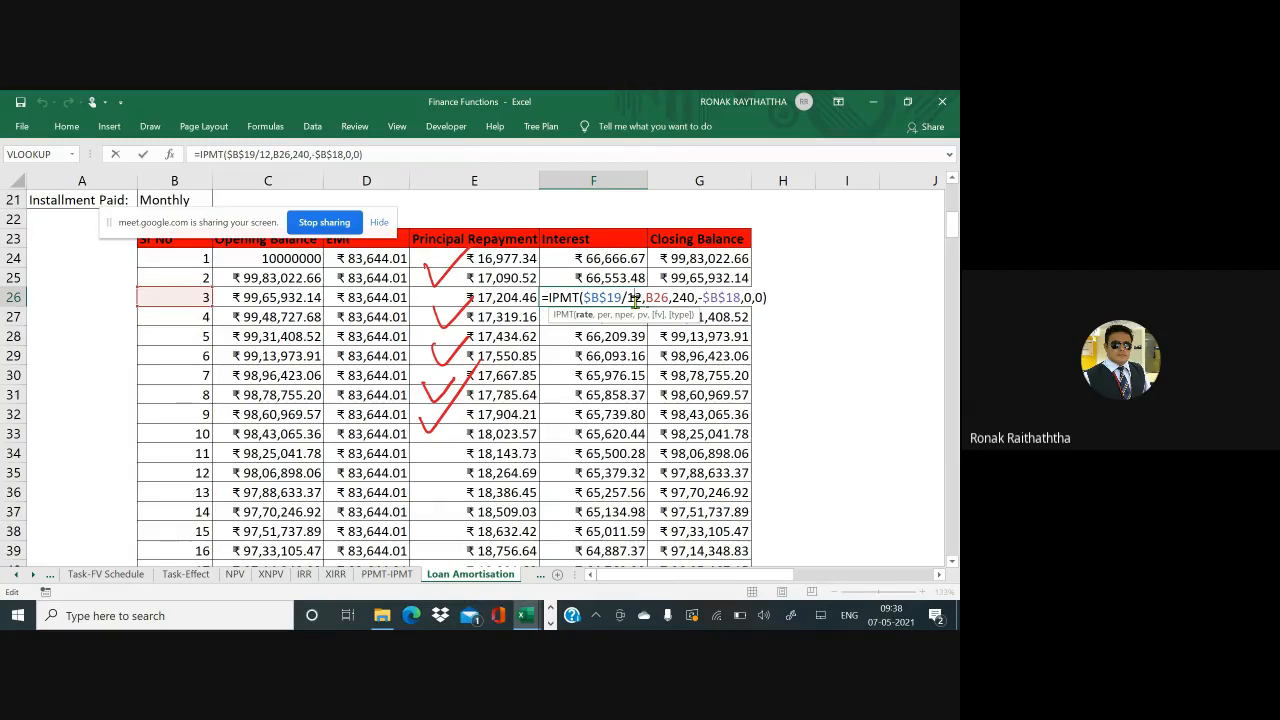
{"action": "key", "text": "Tab"}
{"action": "key", "text": "Tab"}
{"action": "key", "text": "Tab"}
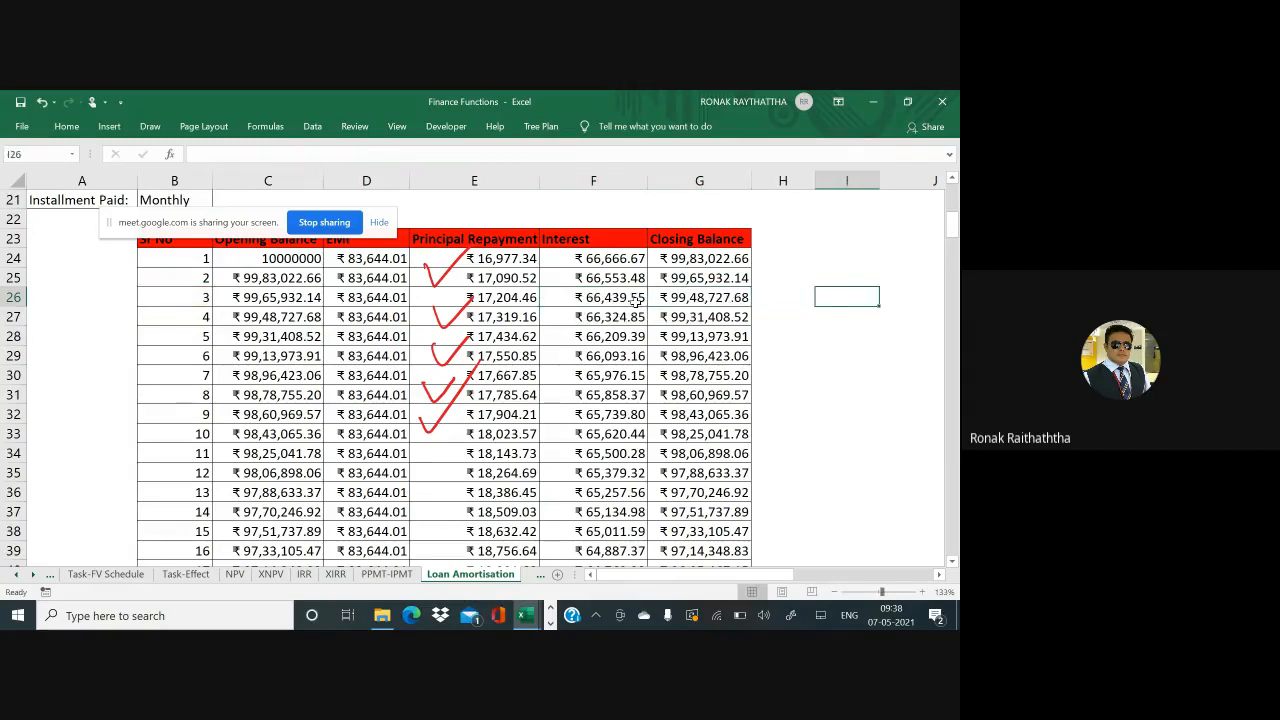
Enter the example inputs: 20 years in K25, 7% in K26 and period 141
{"action": "key", "text": "Tab"}
{"action": "key", "text": "Tab"}
{"action": "key", "text": "Tab"}
{"action": "key", "text": "Tab"}
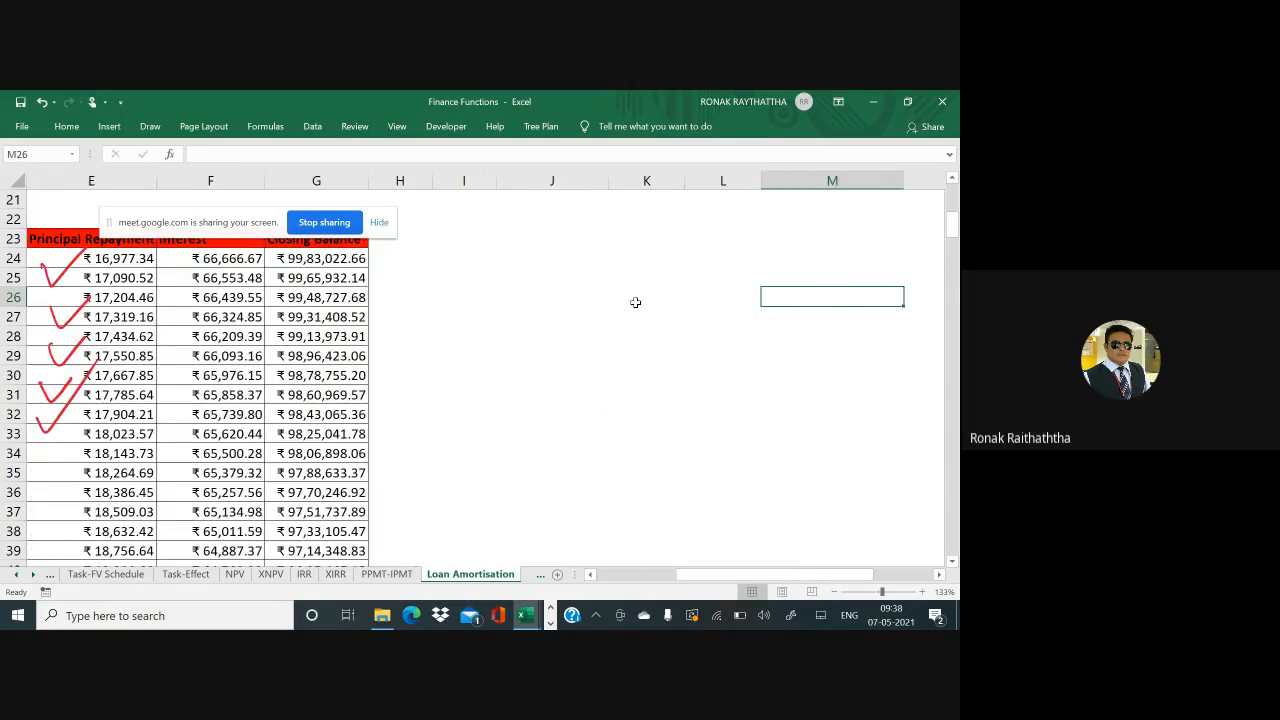
{"action": "key", "text": "Left"}
{"action": "key", "text": "Left"}
{"action": "key", "text": "Up"}
{"action": "type", "text": "20"}
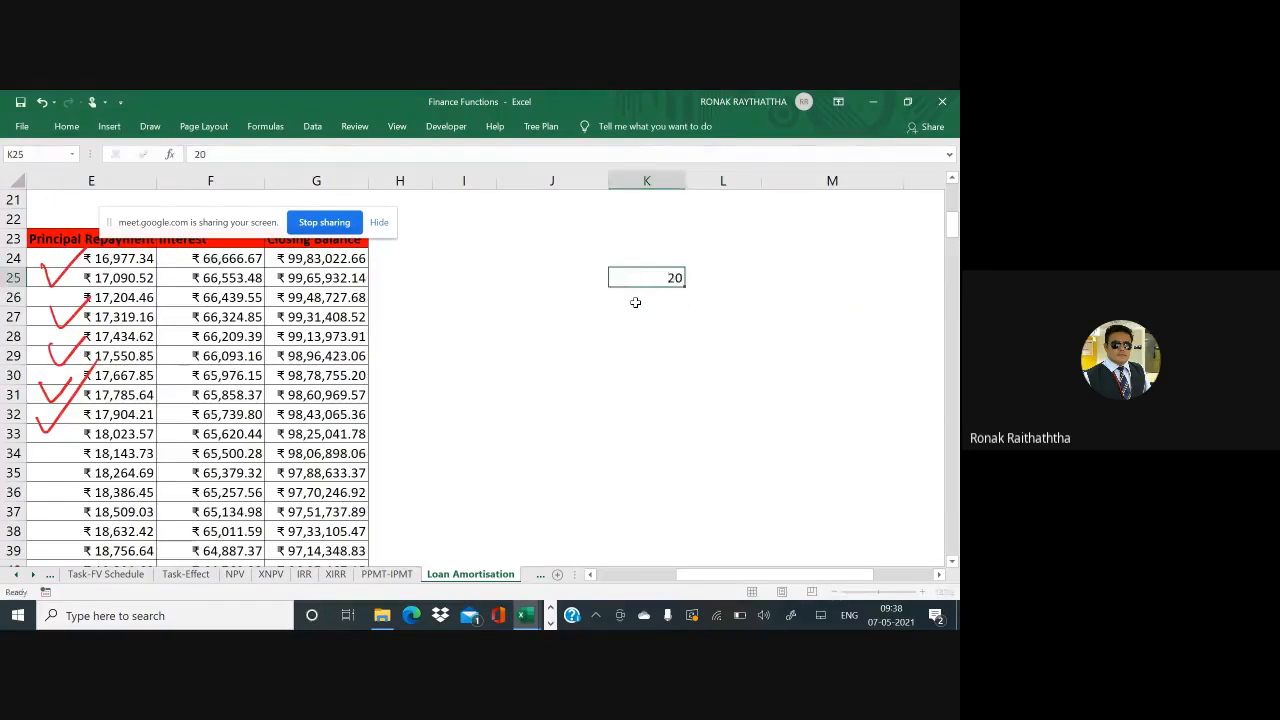
{"action": "key", "text": "Return"}
{"action": "type", "text": "7%"}
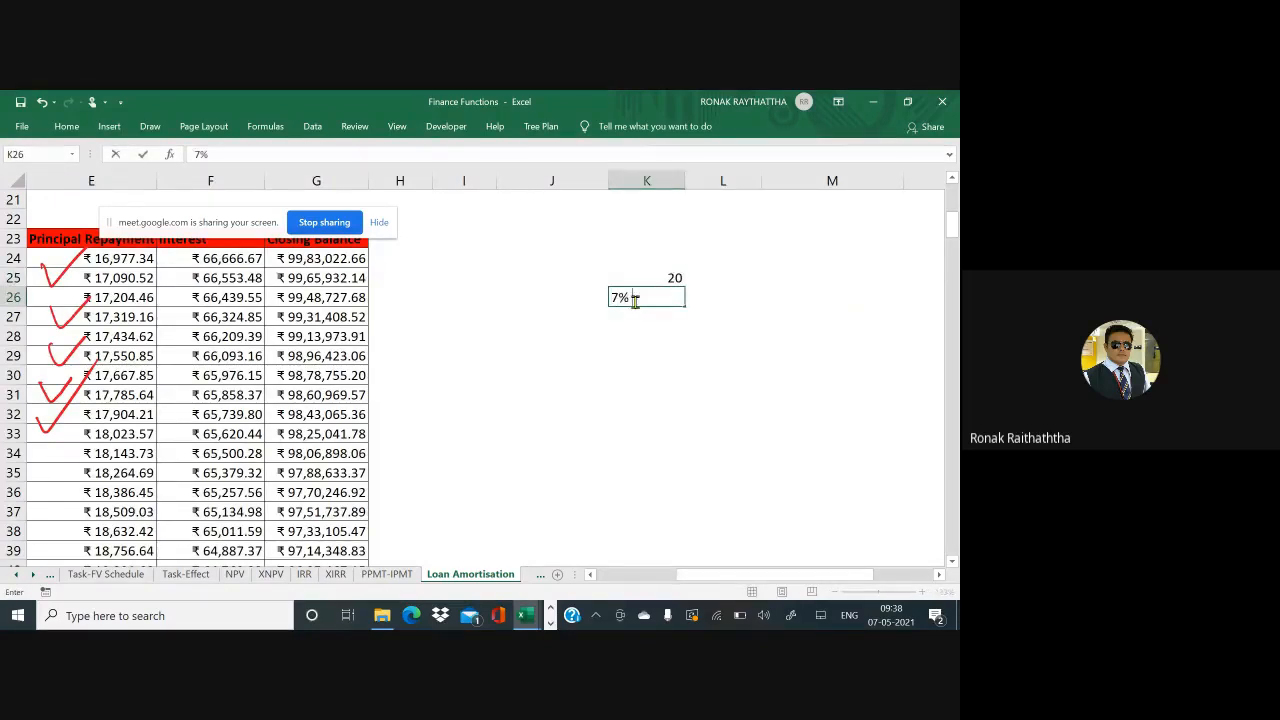
{"action": "key", "text": "Return"}
{"action": "key", "text": "Return"}
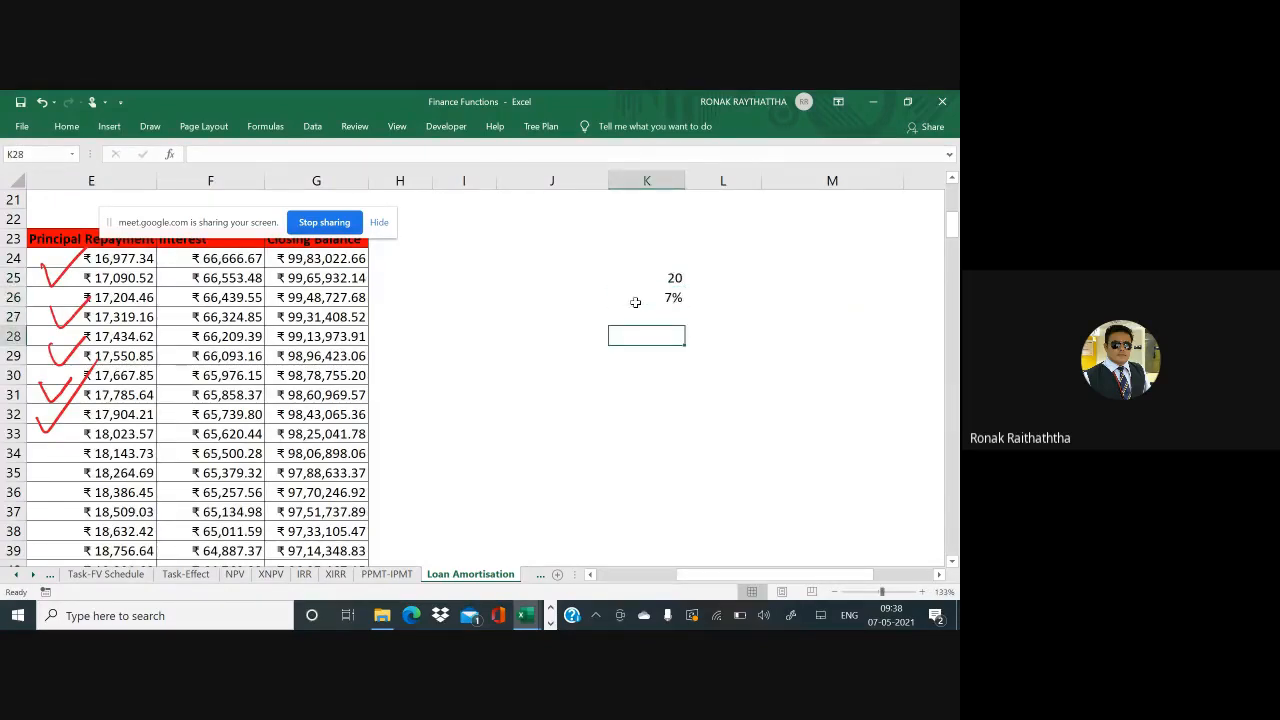
{"action": "type", "text": "141"}
{"action": "key", "text": "Return"}
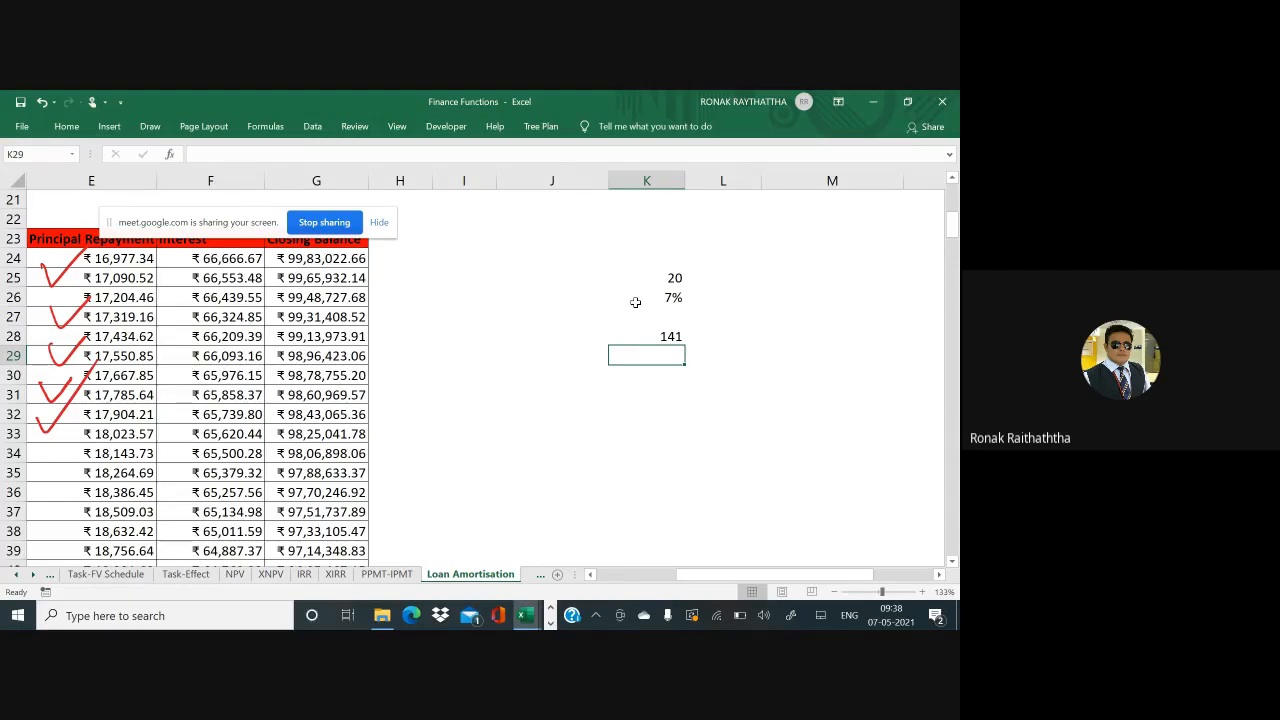
In L28 enter =IPMT(K26/12,141,20*12,-100000,0,0), returning ₹ 341.92
{"action": "key", "text": "Up"}
{"action": "key", "text": "Right"}
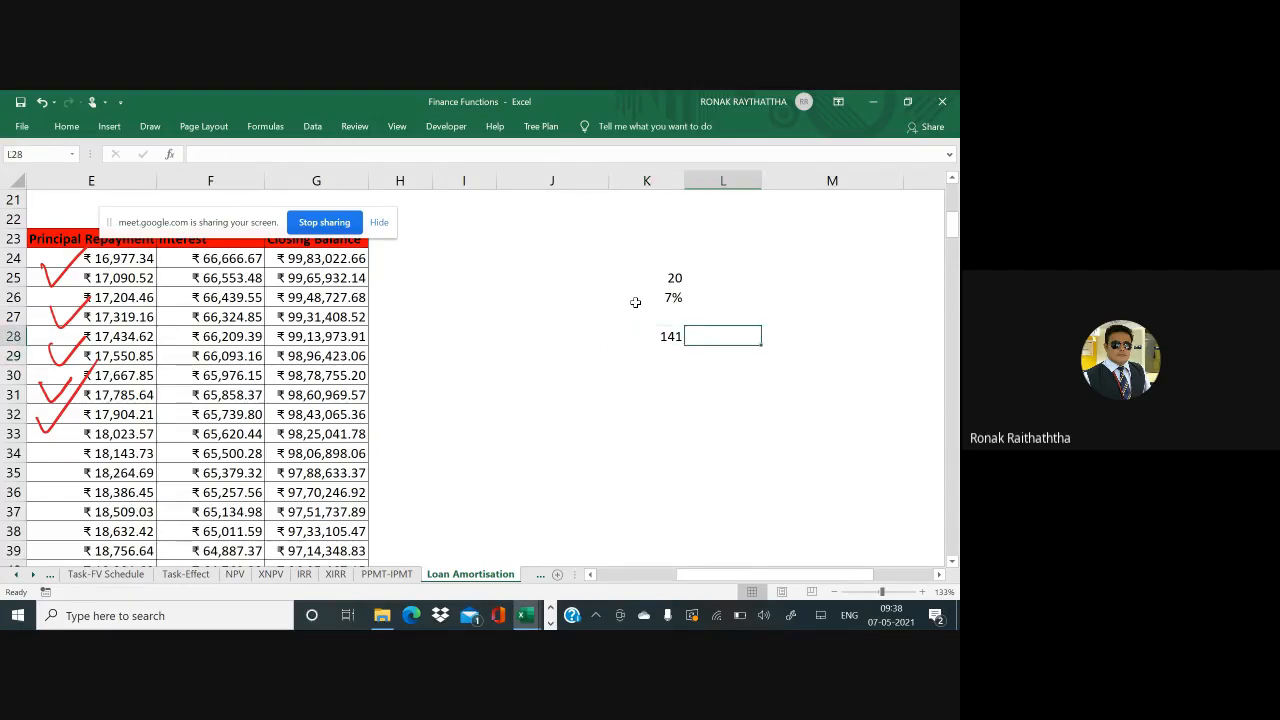
{"action": "type", "text": "=imp"}
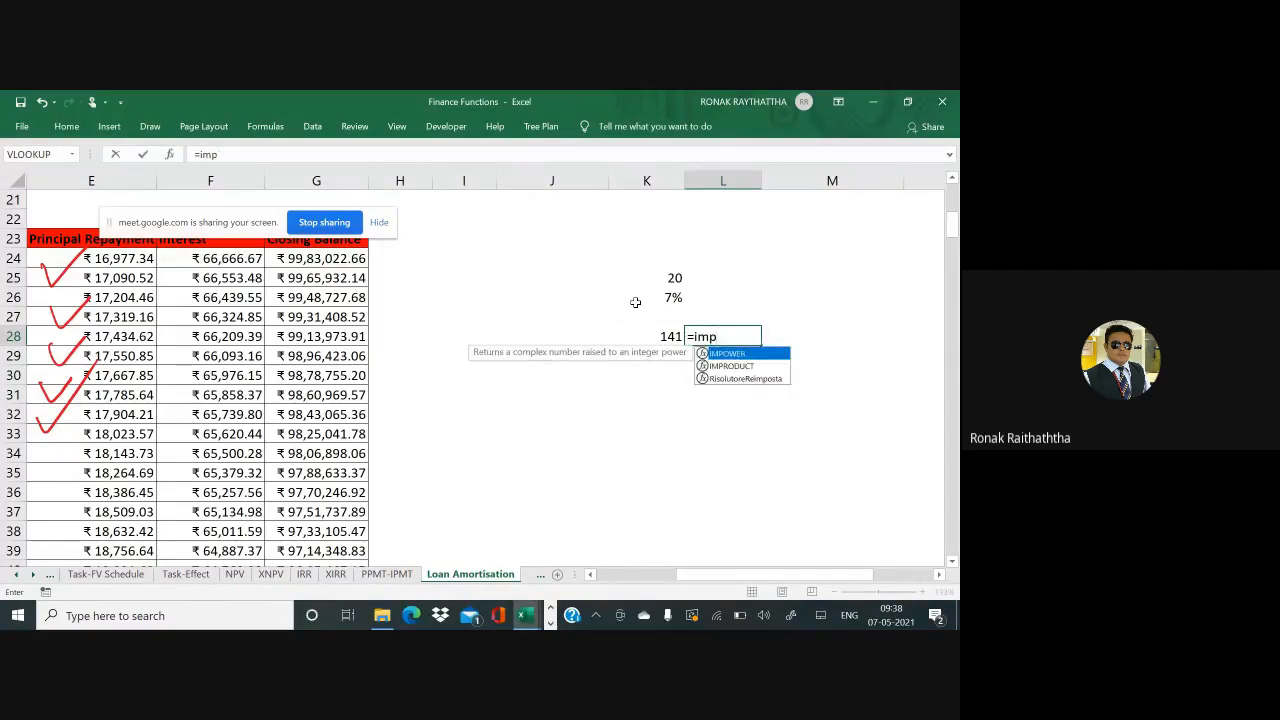
{"action": "key", "text": "BackSpace"}
{"action": "key", "text": "BackSpace"}
{"action": "type", "text": "pmt"}
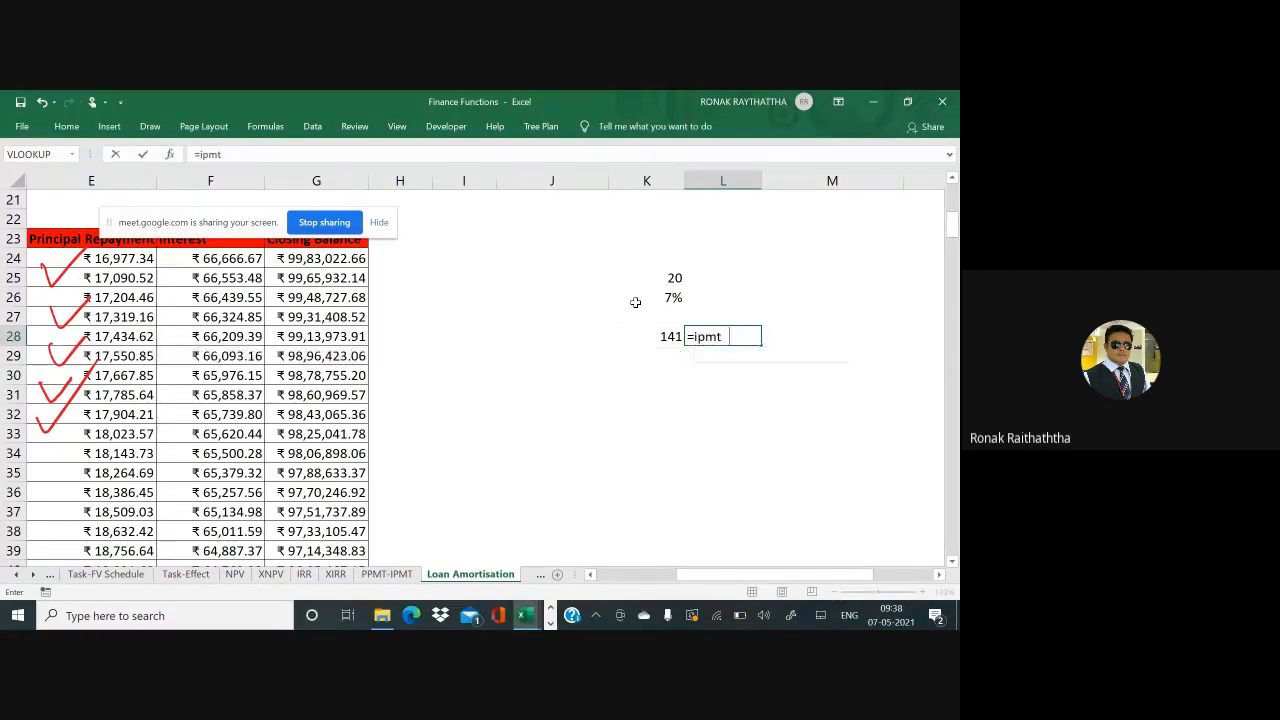
{"action": "key", "text": "Tab"}
{"action": "left_click", "coordinate": [635, 302]}
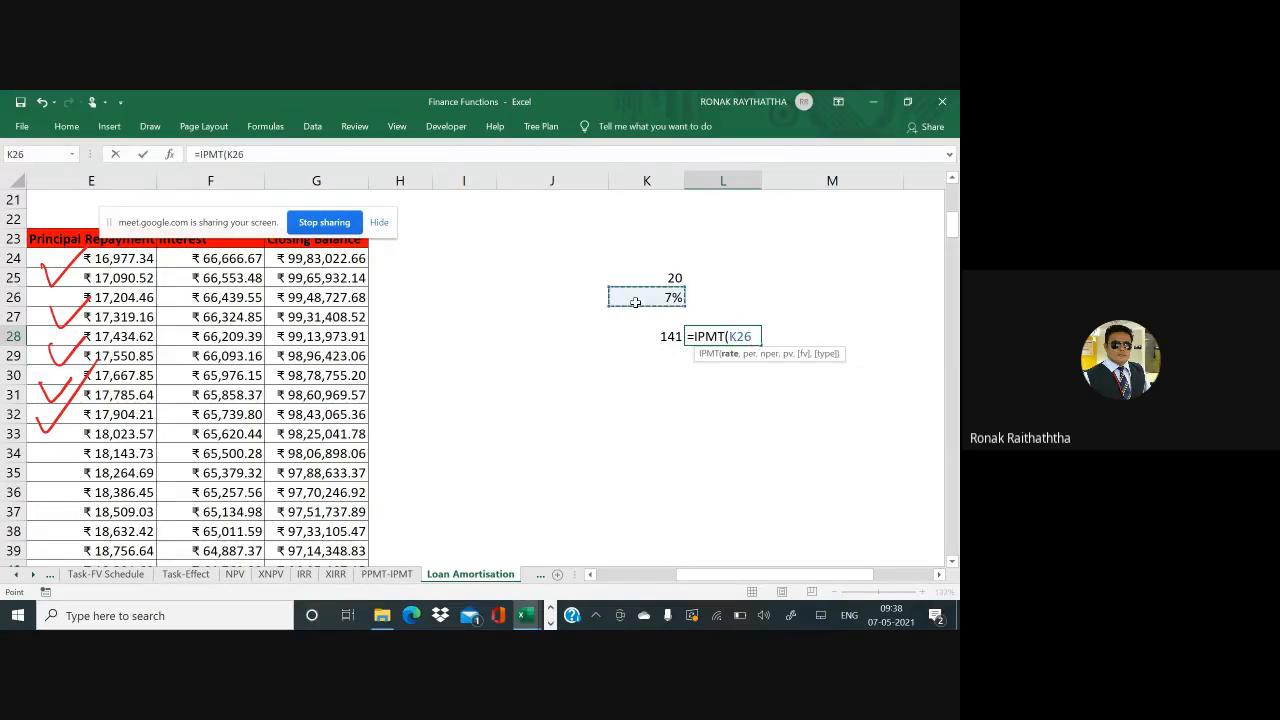
{"action": "type", "text": "/12,"}
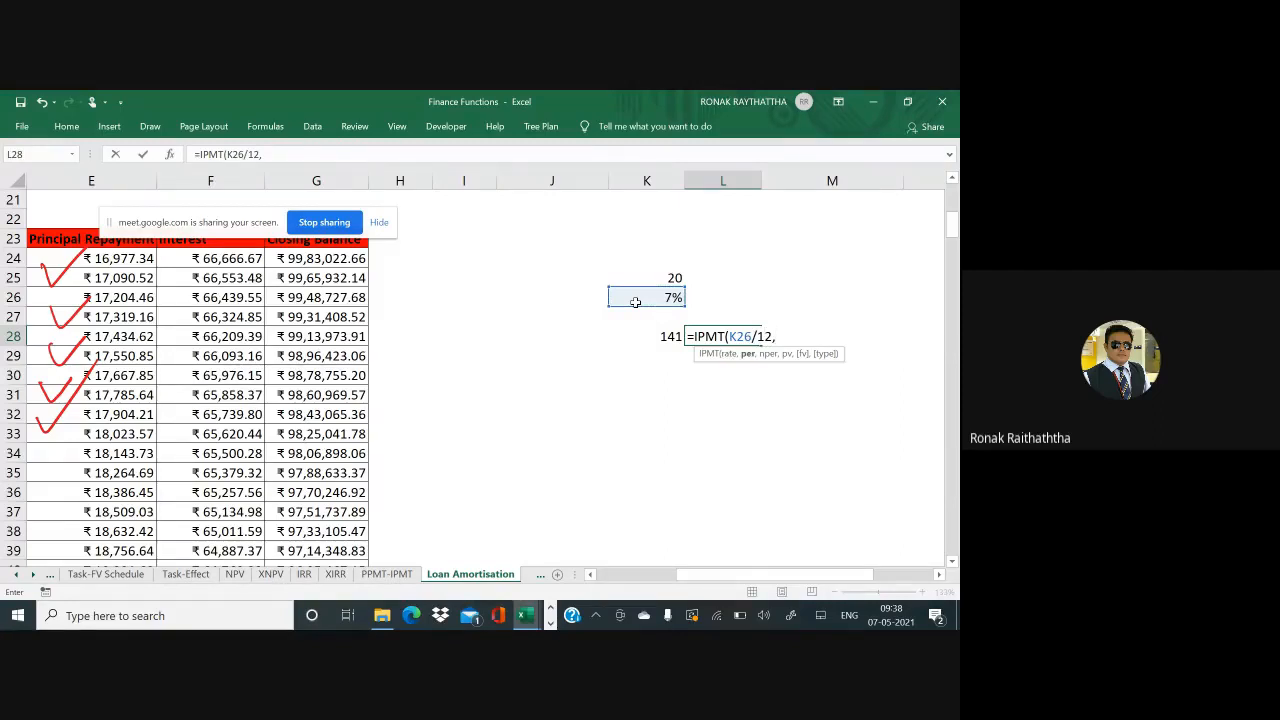
{"action": "type", "text": "141,20*12,"}
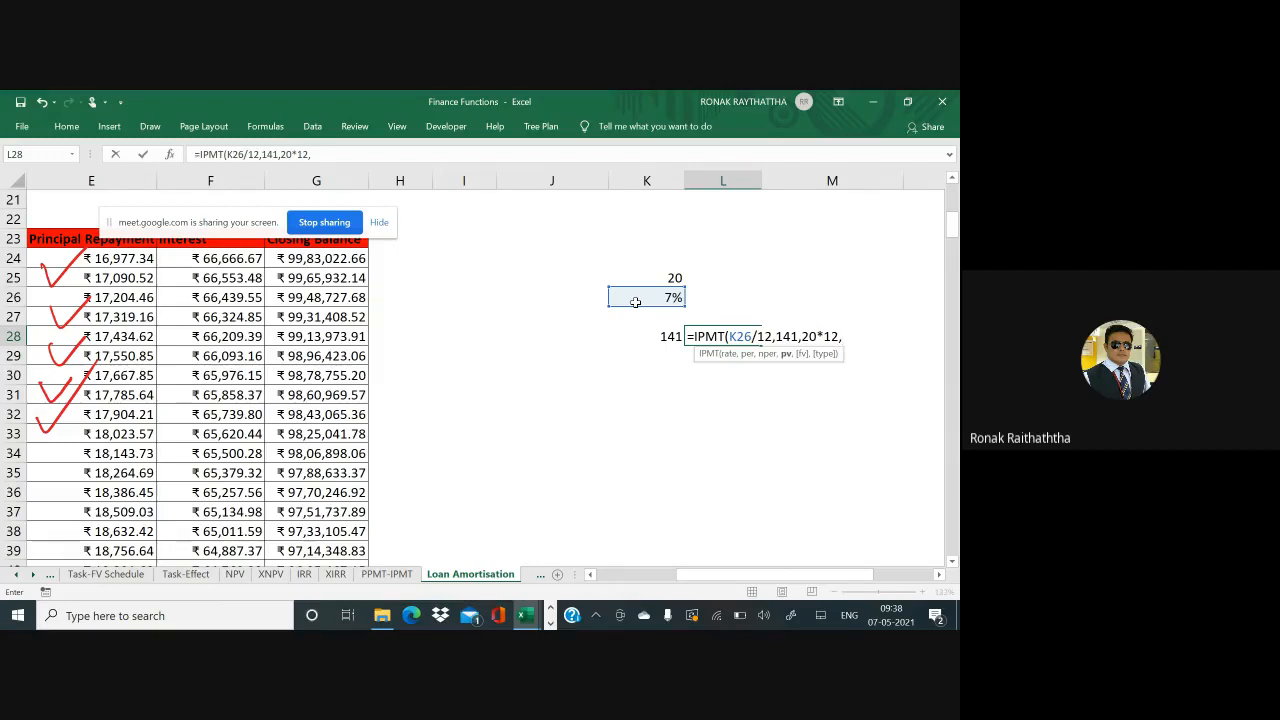
{"action": "type", "text": "-100000,"}
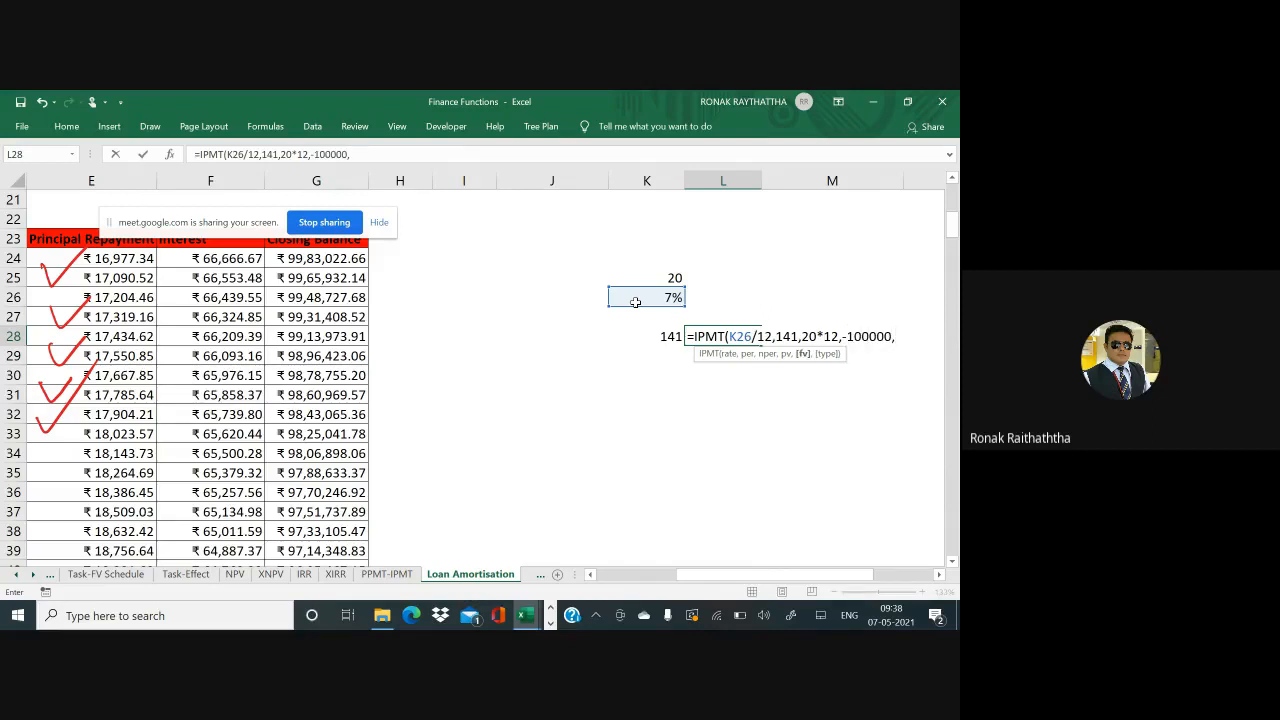
{"action": "type", "text": "0,"}
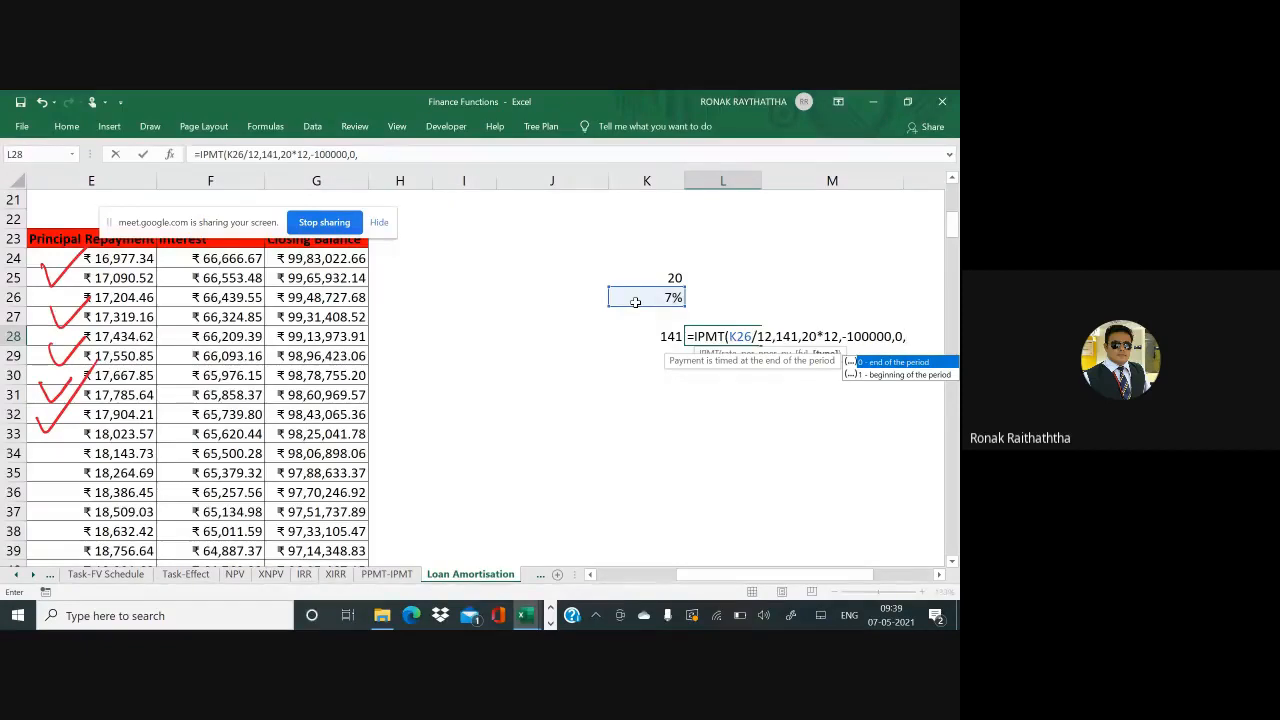
{"action": "type", "text": "0)"}
{"action": "key", "text": "ctrl+Return"}
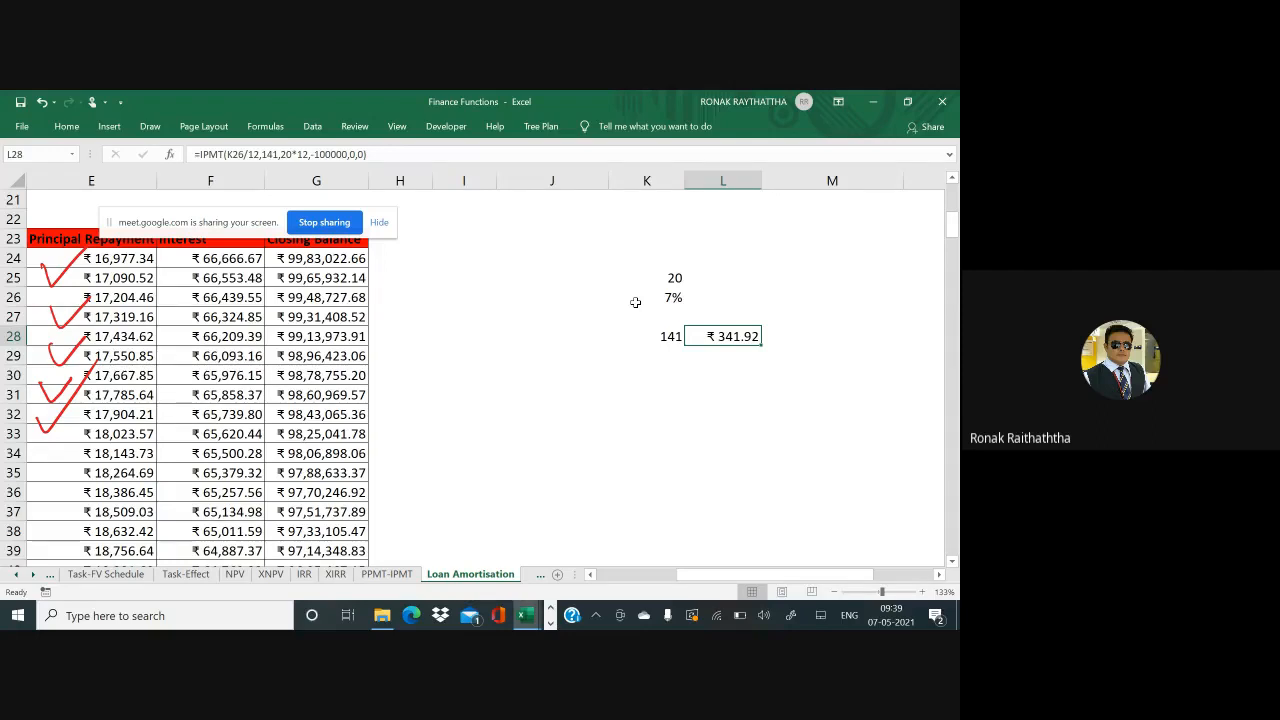
Draw red arrows from Loan Amount and the EMI column, and circle a handwritten 'Pv of annuity' note
{"action": "scroll", "coordinate": [635, 302], "scroll_direction": "left", "scroll_amount": 1}
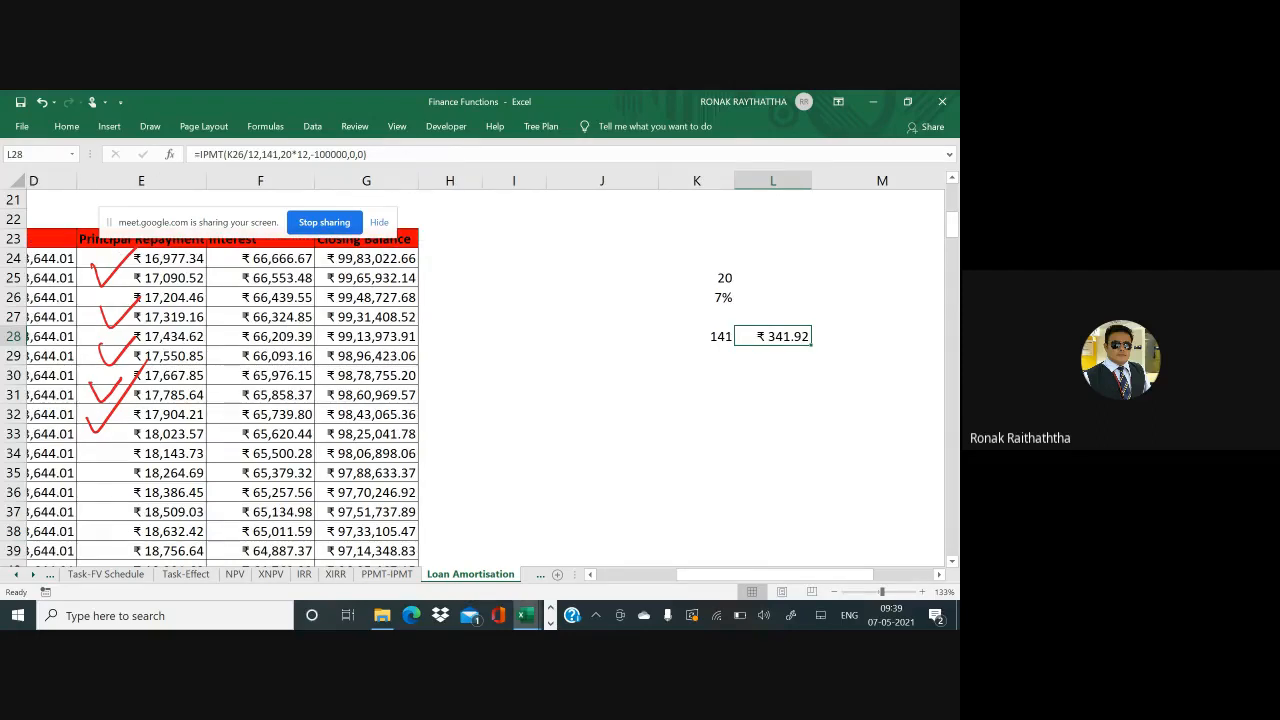
{"action": "scroll", "coordinate": [480, 380], "scroll_direction": "left", "scroll_amount": 3}
{"action": "scroll", "coordinate": [480, 380], "scroll_direction": "up", "scroll_amount": 3}
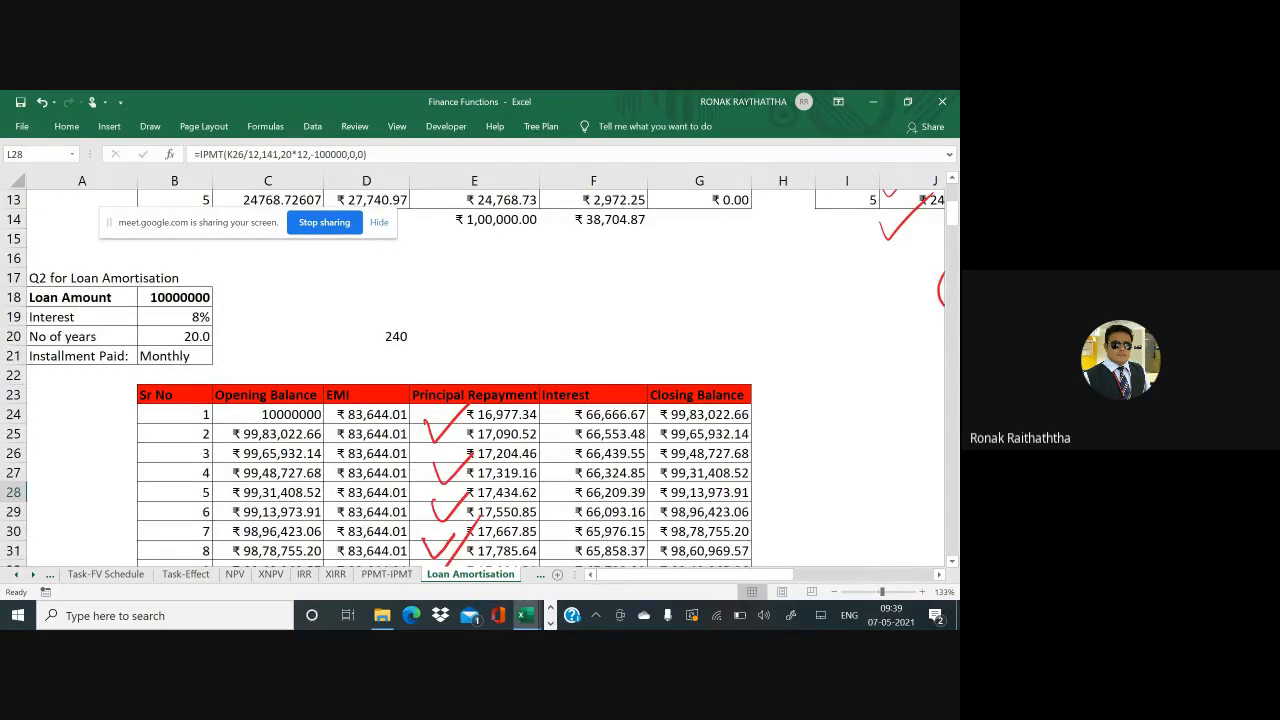
{"action": "mouse_move", "coordinate": [212, 297]}
{"action": "left_mouse_down"}
{"action": "mouse_move", "coordinate": [261, 378]}
{"action": "mouse_move", "coordinate": [286, 363]}
{"action": "left_mouse_up"}
{"action": "mouse_move", "coordinate": [390, 370]}
{"action": "left_mouse_down"}
{"action": "mouse_move", "coordinate": [330, 378]}
{"action": "mouse_move", "coordinate": [476, 330]}
{"action": "left_mouse_up"}
{"action": "mouse_move", "coordinate": [442, 340]}
{"action": "left_mouse_down"}
{"action": "mouse_move", "coordinate": [476, 330]}
{"action": "mouse_move", "coordinate": [466, 358]}
{"action": "left_mouse_up"}
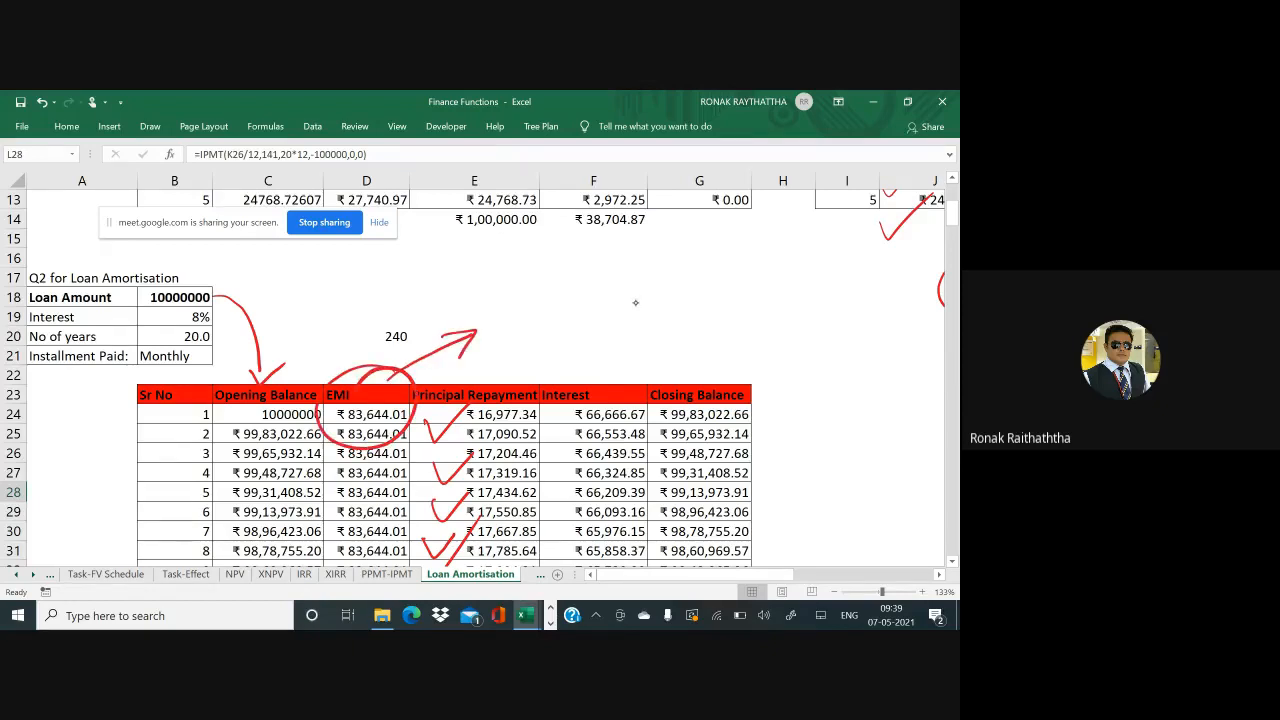
{"action": "mouse_move", "coordinate": [501, 325]}
{"action": "left_mouse_down"}
{"action": "mouse_move", "coordinate": [548, 322]}
{"action": "mouse_move", "coordinate": [600, 274]}
{"action": "mouse_move", "coordinate": [617, 300]}
{"action": "left_mouse_up"}
{"action": "mouse_move", "coordinate": [612, 256]}
{"action": "left_mouse_down"}
{"action": "mouse_move", "coordinate": [506, 318]}
{"action": "mouse_move", "coordinate": [635, 262]}
{"action": "left_mouse_up"}
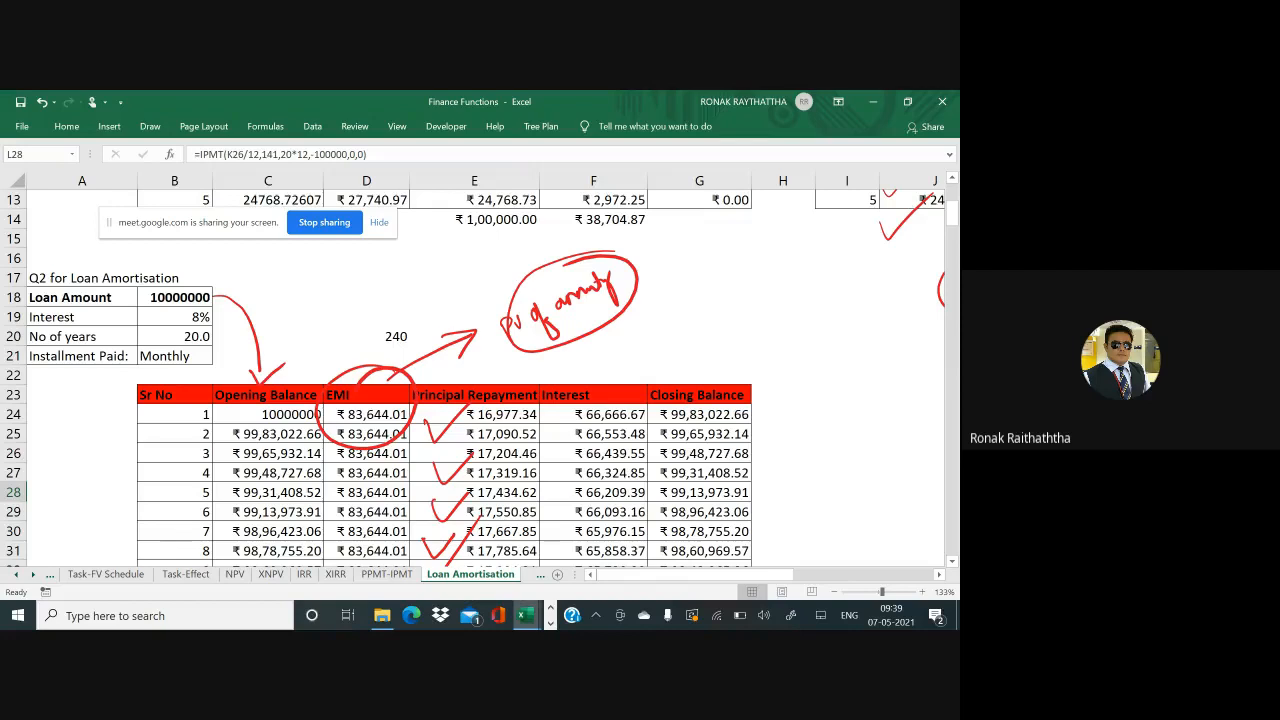
Handwrite the 'P.V = I[…]' annuity formula with a bracket, circling and underlining the I
{"action": "scroll", "coordinate": [473, 372], "scroll_direction": "up", "scroll_amount": 1}
{"action": "scroll", "coordinate": [473, 372], "scroll_direction": "right", "scroll_amount": 1}
{"action": "scroll", "coordinate": [480, 372], "scroll_direction": "up", "scroll_amount": 2}
{"action": "scroll", "coordinate": [480, 372], "scroll_direction": "right", "scroll_amount": 2}
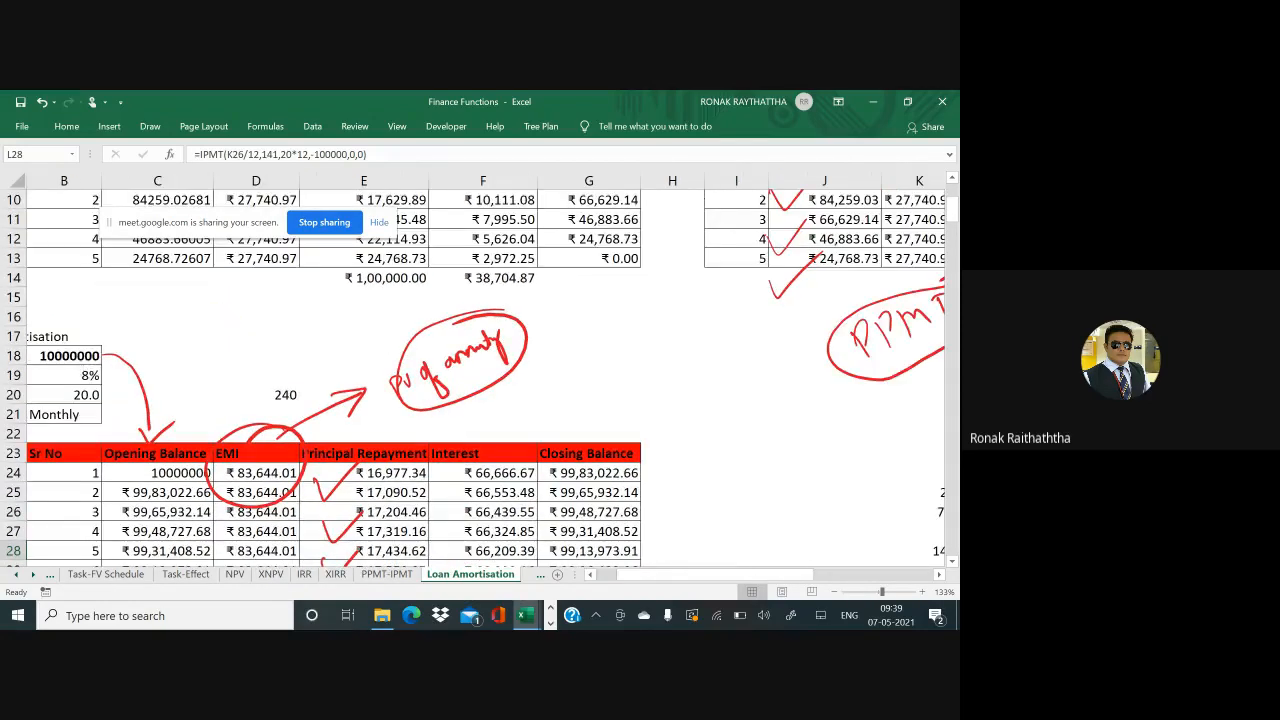
{"action": "mouse_move", "coordinate": [488, 406]}
{"action": "left_mouse_down"}
{"action": "mouse_move", "coordinate": [492, 418]}
{"action": "mouse_move", "coordinate": [520, 392]}
{"action": "mouse_move", "coordinate": [545, 391]}
{"action": "left_mouse_up"}
{"action": "left_click_drag", "start_coordinate": [536, 400], "coordinate": [585, 360]}
{"action": "left_click_drag", "start_coordinate": [575, 362], "coordinate": [572, 388]}
{"action": "left_click_drag", "start_coordinate": [563, 392], "coordinate": [590, 386]}
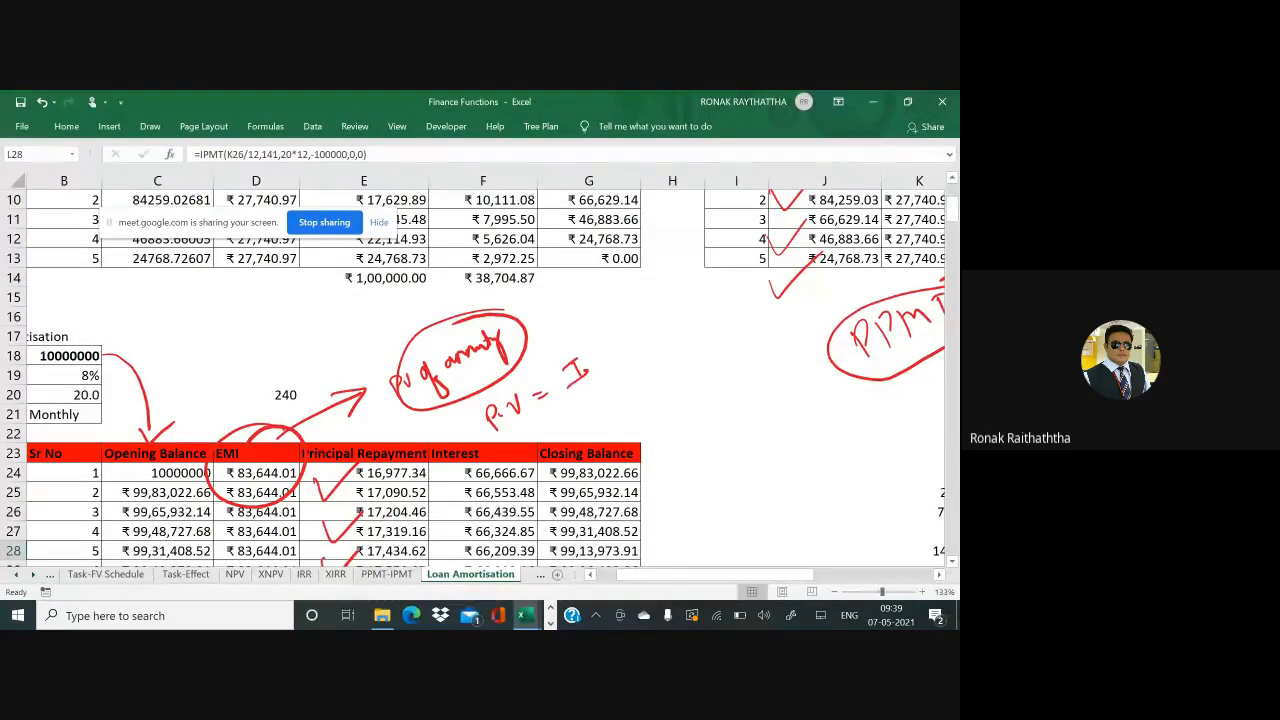
{"action": "left_click_drag", "start_coordinate": [598, 308], "coordinate": [596, 400]}
{"action": "left_click_drag", "start_coordinate": [607, 334], "coordinate": [618, 352]}
{"action": "left_click_drag", "start_coordinate": [628, 338], "coordinate": [644, 330]}
{"action": "left_click_drag", "start_coordinate": [642, 286], "coordinate": [670, 372]}
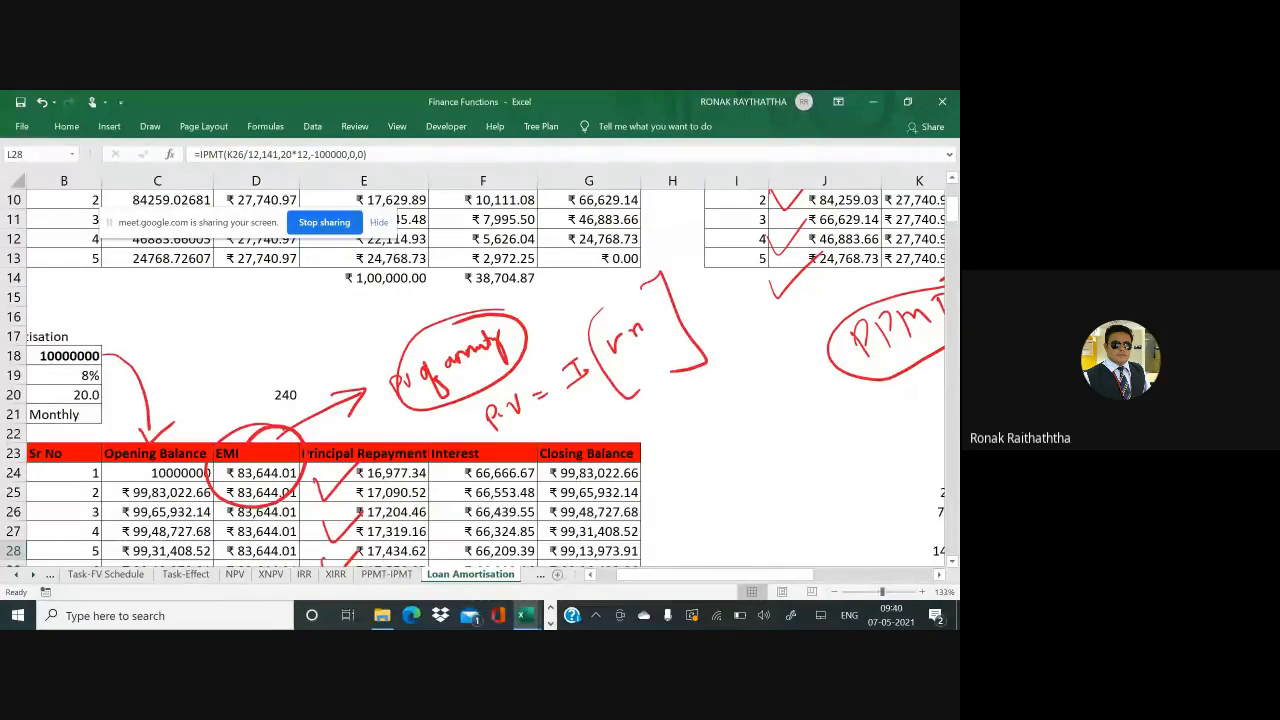
{"action": "mouse_move", "coordinate": [566, 344]}
{"action": "left_mouse_down"}
{"action": "mouse_move", "coordinate": [606, 372]}
{"action": "mouse_move", "coordinate": [574, 339]}
{"action": "left_mouse_up"}
{"action": "mouse_move", "coordinate": [492, 383]}
{"action": "left_mouse_down"}
{"action": "mouse_move", "coordinate": [481, 392]}
{"action": "mouse_move", "coordinate": [494, 381]}
{"action": "left_mouse_up"}
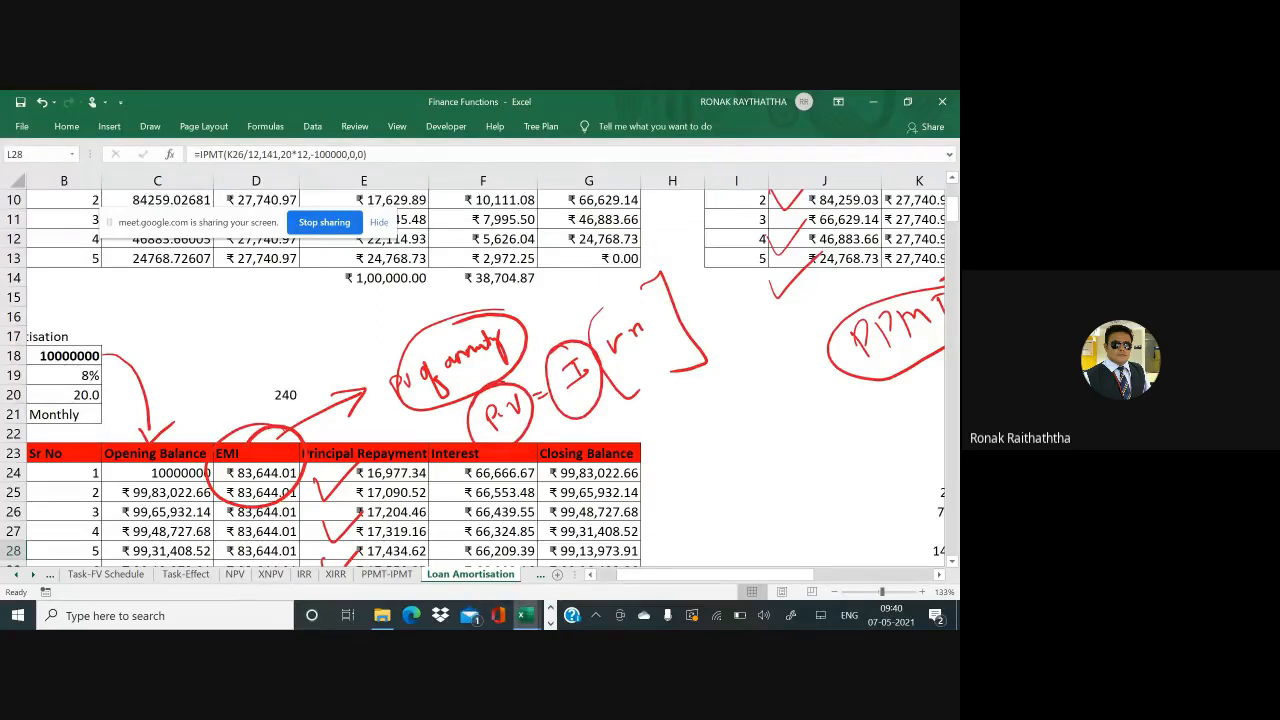
{"action": "mouse_move", "coordinate": [590, 402]}
{"action": "left_mouse_down"}
{"action": "mouse_move", "coordinate": [626, 424]}
{"action": "mouse_move", "coordinate": [712, 402]}
{"action": "left_mouse_up"}
Draw a large red loop around the first rows of the amortisation table
{"action": "scroll", "coordinate": [475, 375], "scroll_direction": "down", "scroll_amount": 2}
{"action": "scroll", "coordinate": [475, 375], "scroll_direction": "left", "scroll_amount": 1}
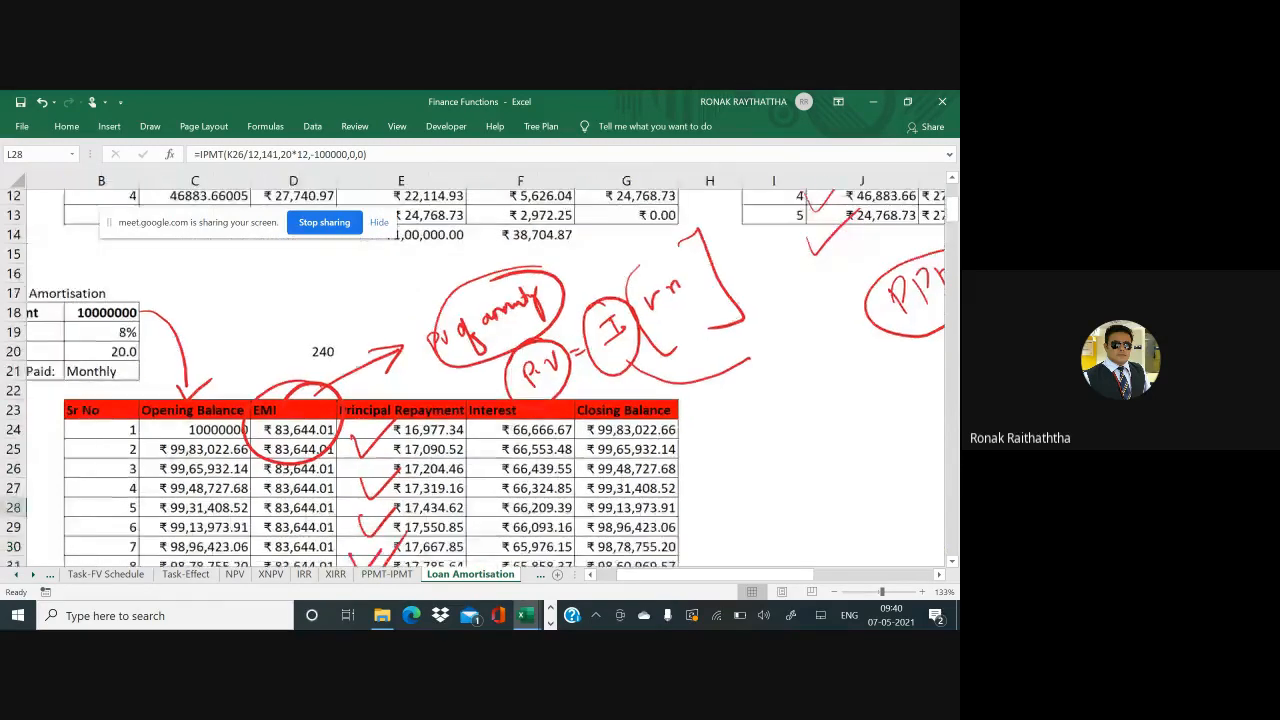
{"action": "mouse_move", "coordinate": [190, 330]}
{"action": "left_mouse_down"}
{"action": "mouse_move", "coordinate": [230, 510]}
{"action": "mouse_move", "coordinate": [764, 520]}
{"action": "mouse_move", "coordinate": [880, 360]}
{"action": "mouse_move", "coordinate": [576, 400]}
{"action": "mouse_move", "coordinate": [603, 416]}
{"action": "left_mouse_up"}
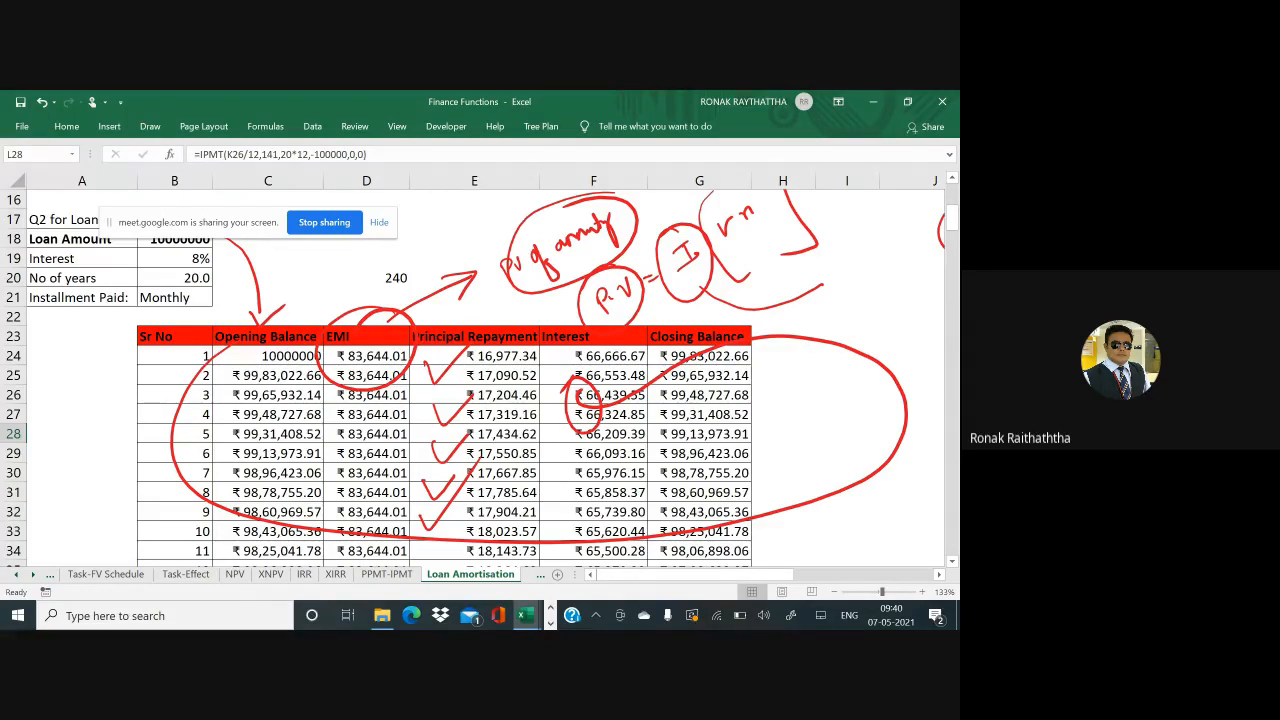
Add red ticks beside the opening balance, principal repayment, closing balance and serial-number columns
{"action": "left_click_drag", "start_coordinate": [222, 378], "coordinate": [262, 375]}
{"action": "mouse_move", "coordinate": [500, 300]}
{"action": "left_mouse_down"}
{"action": "mouse_move", "coordinate": [550, 340]}
{"action": "mouse_move", "coordinate": [458, 306]}
{"action": "left_mouse_up"}
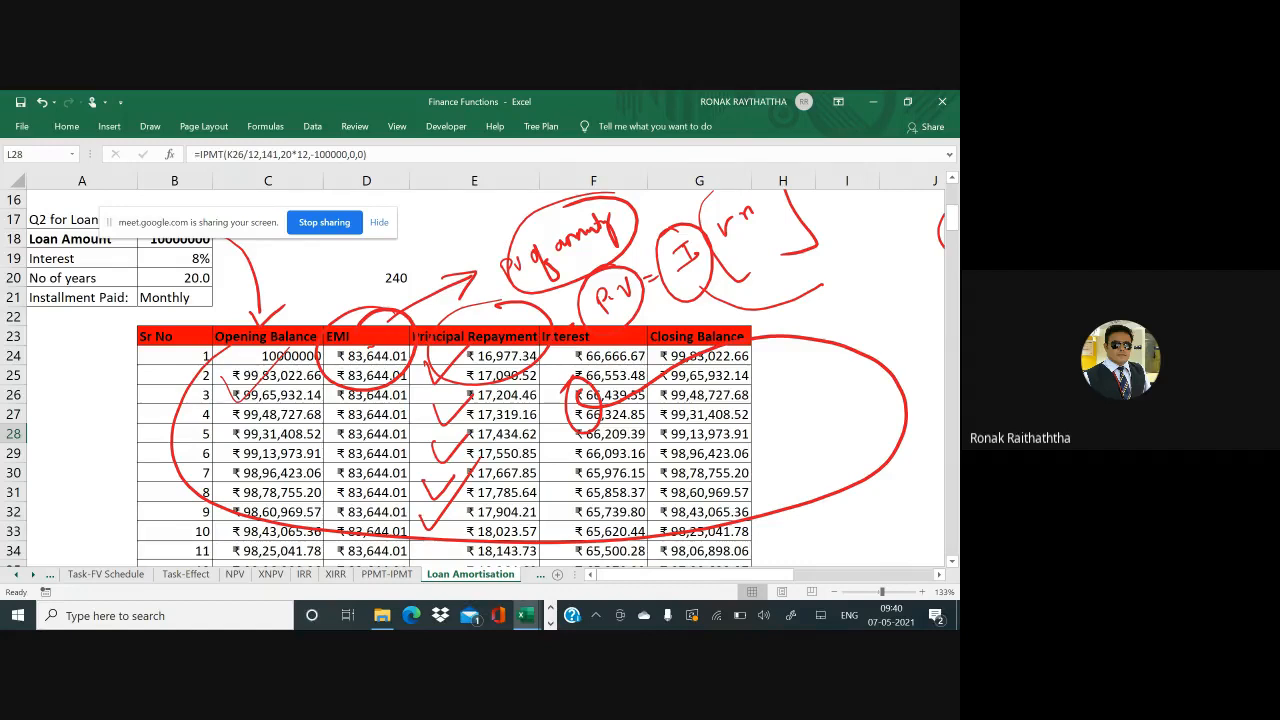
{"action": "mouse_move", "coordinate": [762, 352]}
{"action": "left_mouse_down"}
{"action": "mouse_move", "coordinate": [786, 362]}
{"action": "mouse_move", "coordinate": [822, 343]}
{"action": "left_mouse_up"}
{"action": "mouse_move", "coordinate": [729, 357]}
{"action": "left_mouse_down"}
{"action": "mouse_move", "coordinate": [737, 369]}
{"action": "mouse_move", "coordinate": [798, 310]}
{"action": "left_mouse_up"}
{"action": "left_click_drag", "start_coordinate": [97, 377], "coordinate": [157, 346]}
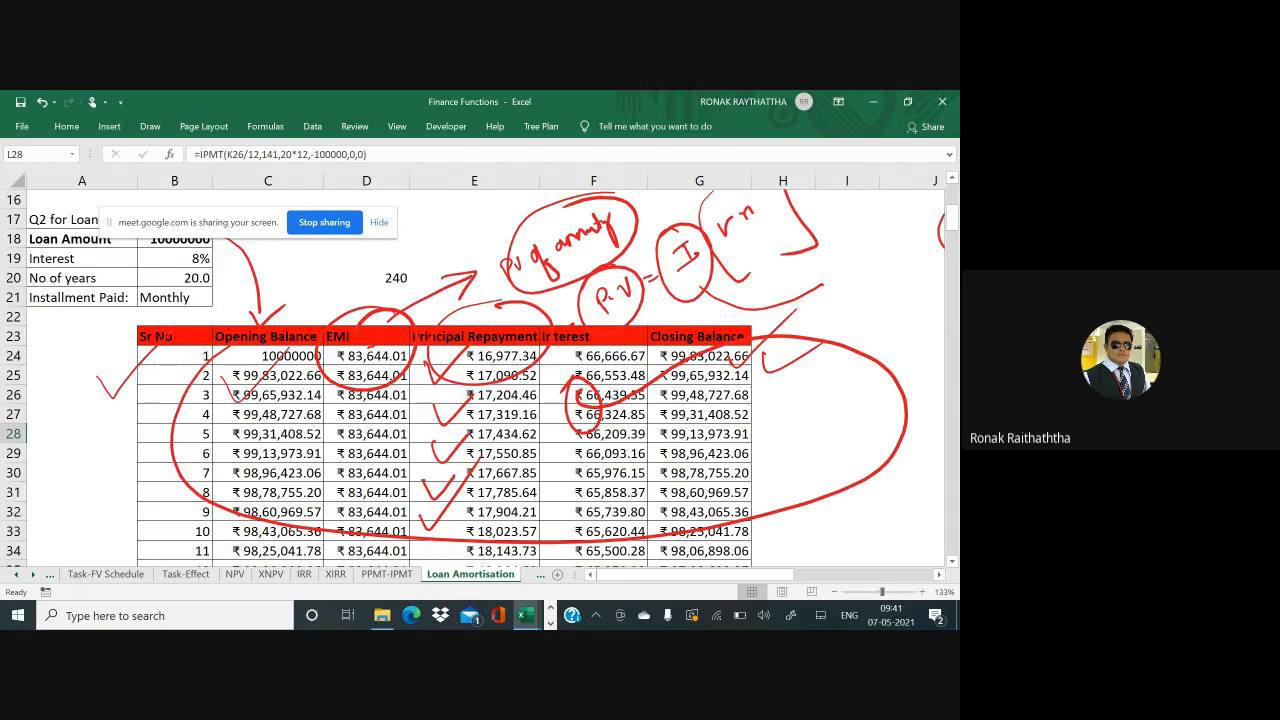
{"action": "mouse_move", "coordinate": [138, 382]}
{"action": "left_mouse_down"}
{"action": "mouse_move", "coordinate": [150, 398]}
{"action": "mouse_move", "coordinate": [195, 346]}
{"action": "left_mouse_up"}
{"action": "key", "text": "alt+Tab"}
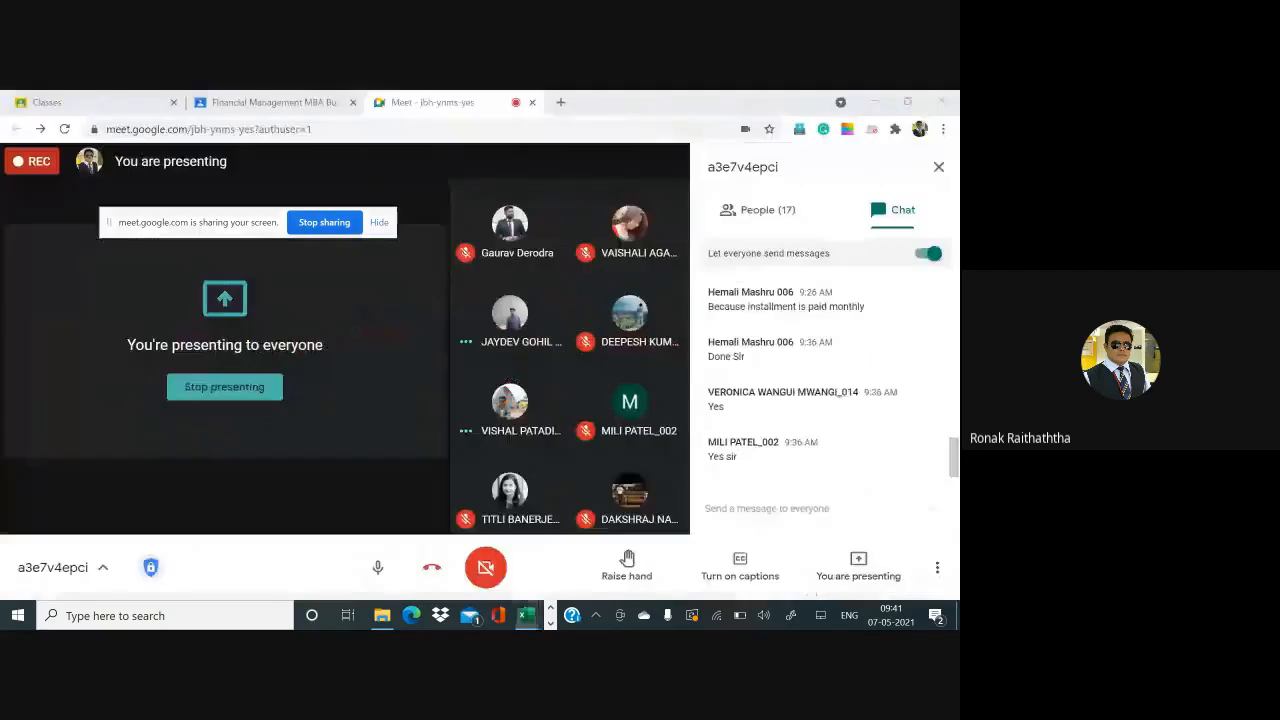
{"action": "key", "text": "alt+Tab"}
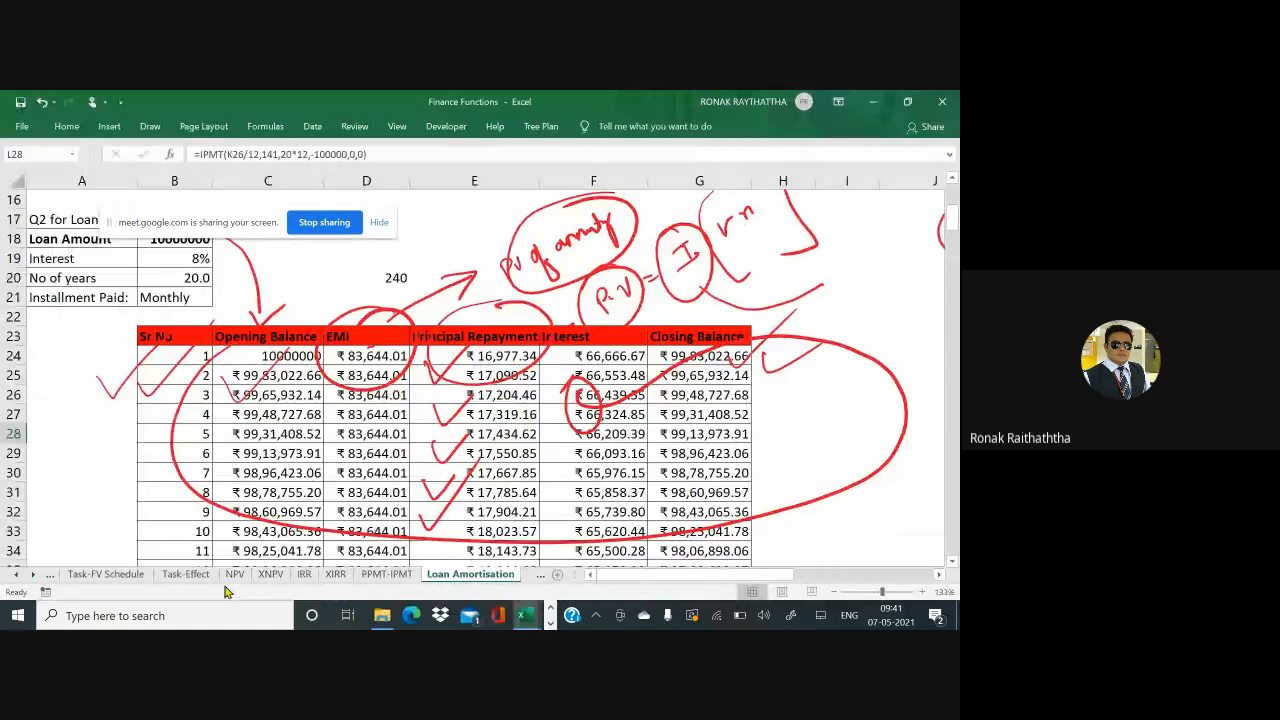
Open the Task-FV Schedule sheet, then switch to the Google Meet window
{"action": "left_click", "coordinate": [105, 576]}
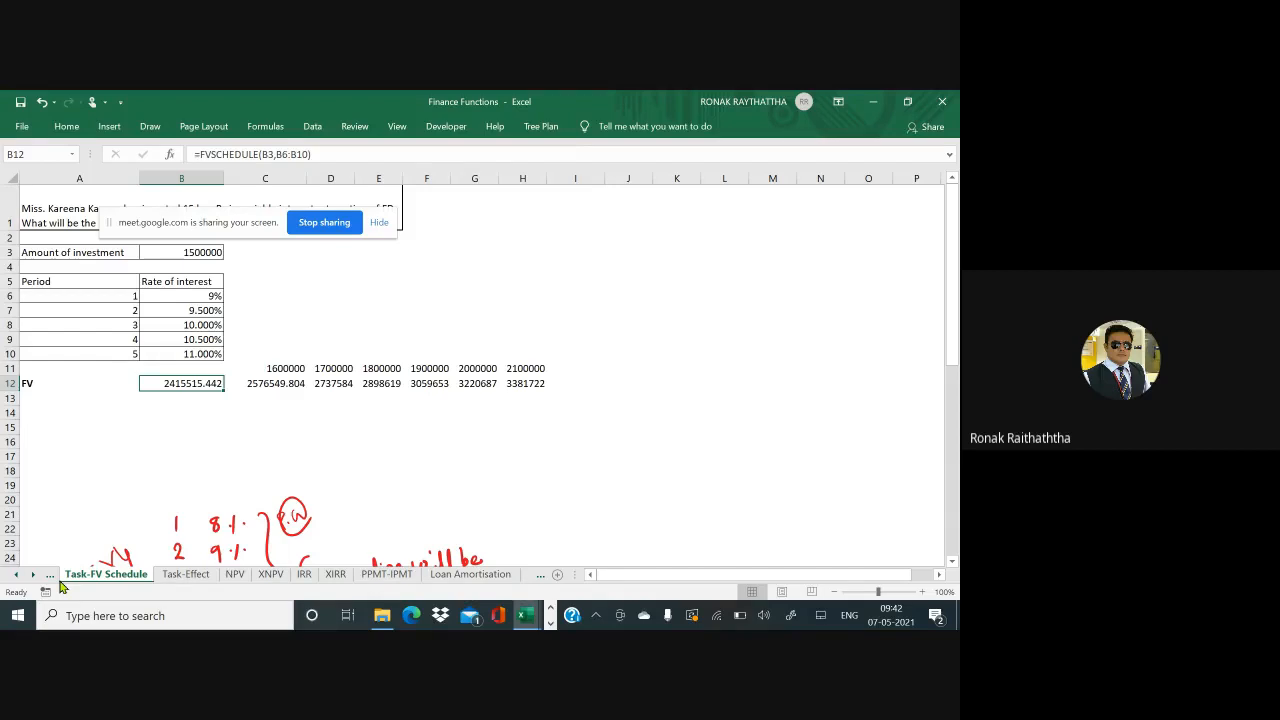
{"action": "key", "text": "alt+Tab"}
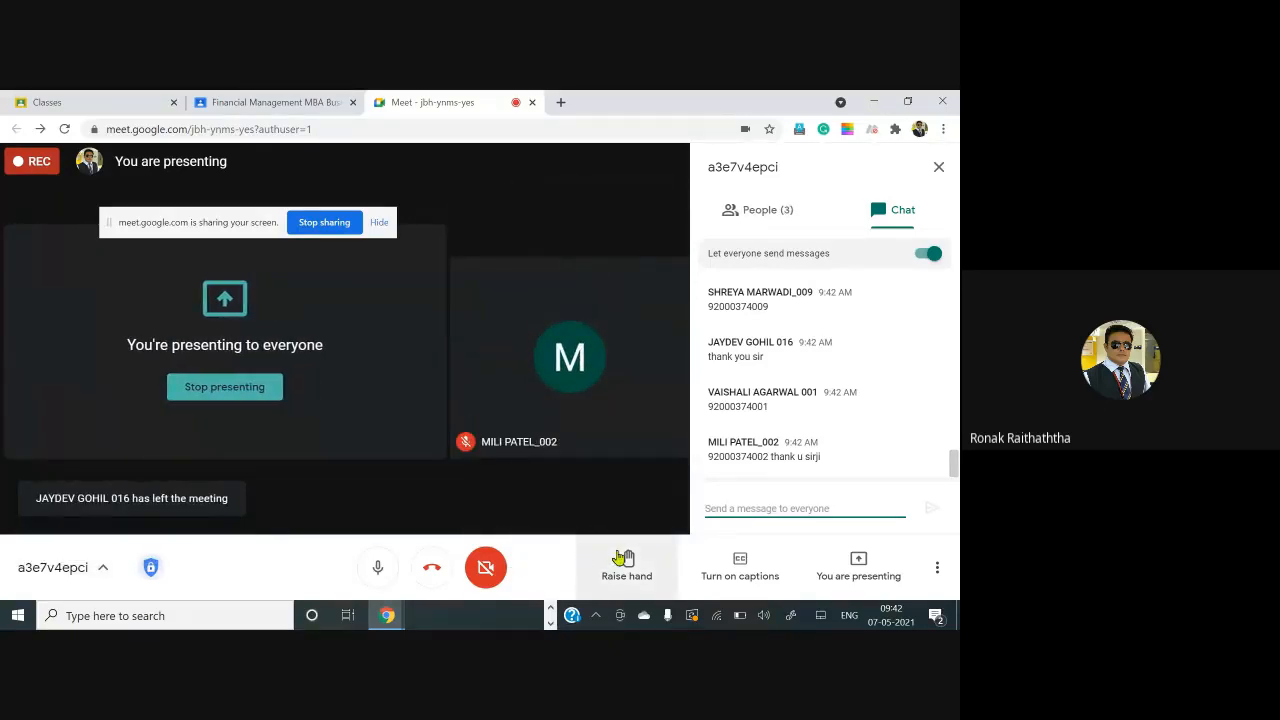
Open the three-dot More options menu in the Meet toolbar
{"action": "left_click", "coordinate": [935, 572]}
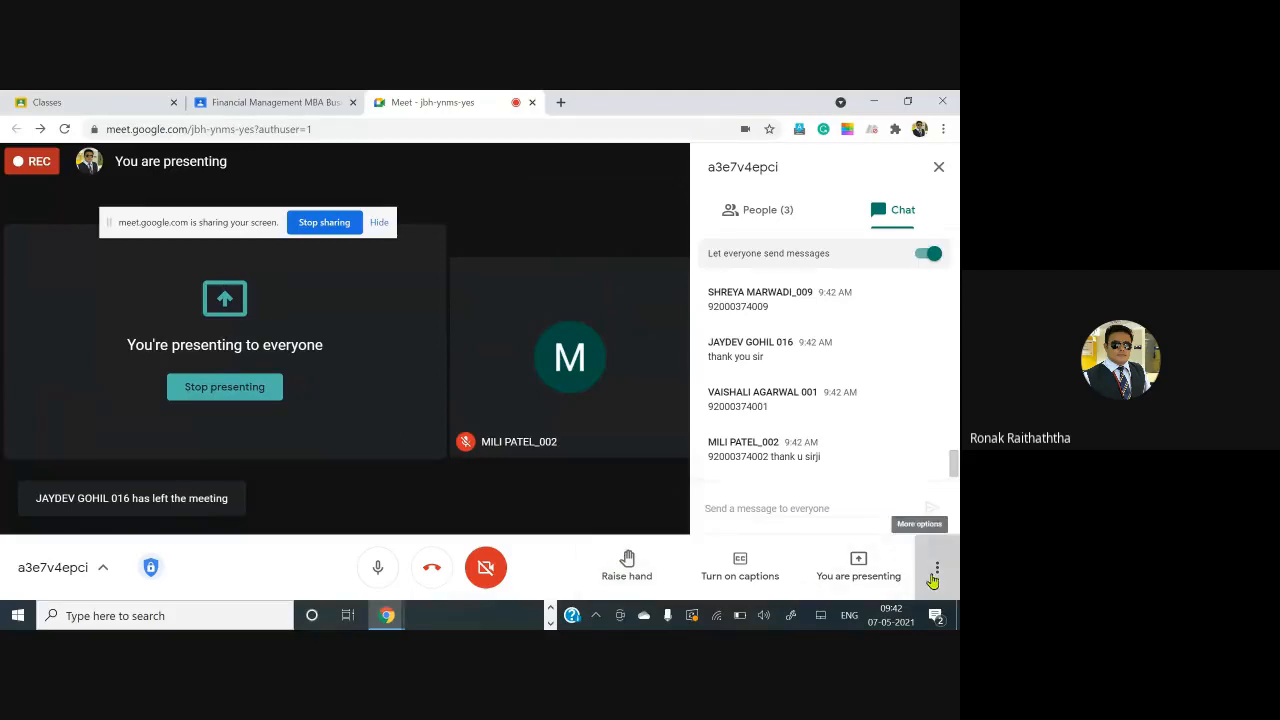